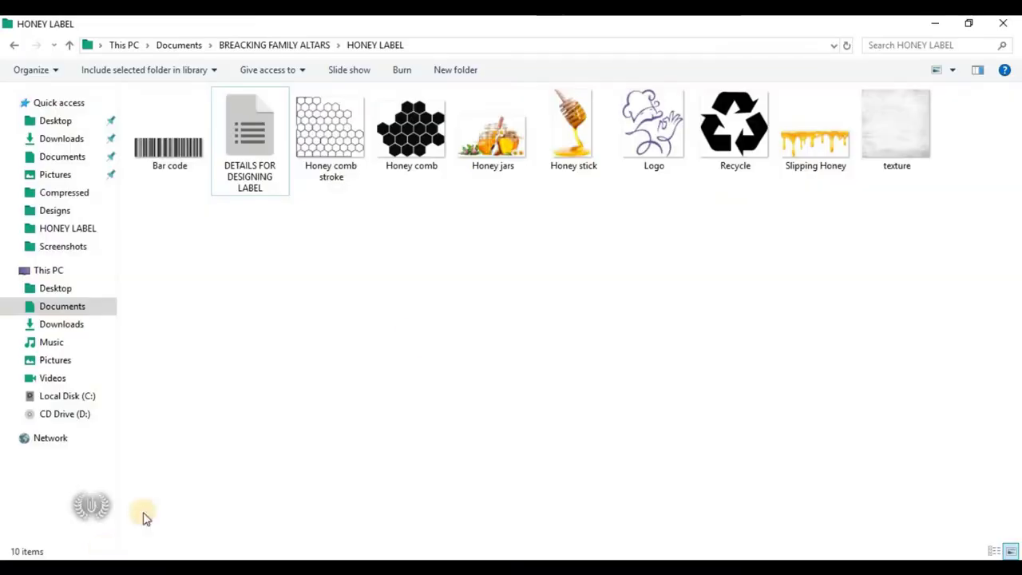
- Open the DETAILS FOR DESIGNING LABEL notes and scroll through the label's colours and text
{"action": "mouse_move", "coordinate": [934, 186]}
{"action": "left_mouse_down"}
{"action": "mouse_move", "coordinate": [226, 228]}
{"action": "mouse_move", "coordinate": [155, 206]}
{"action": "left_mouse_up"}
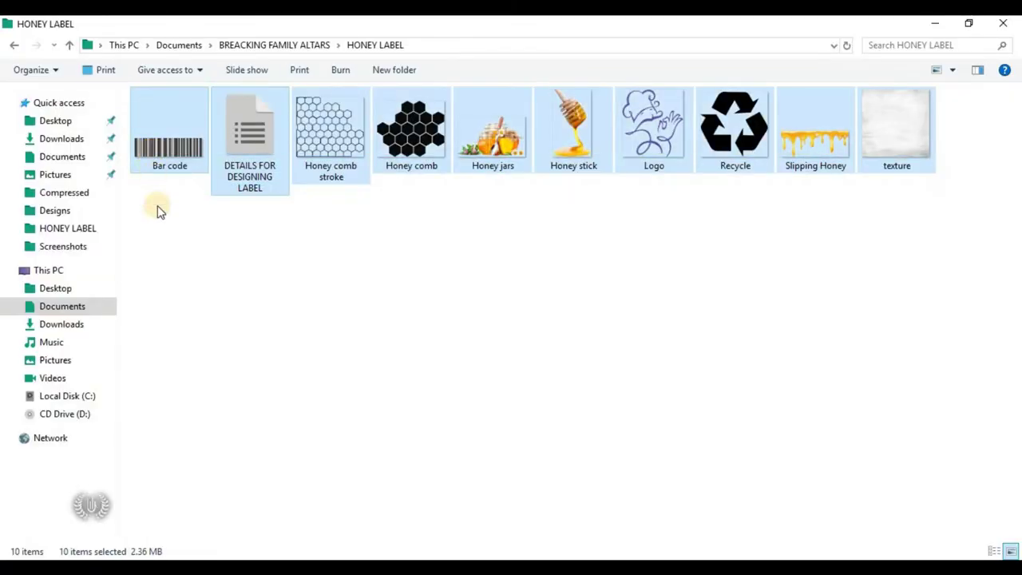
{"action": "left_click", "coordinate": [300, 272]}
{"action": "left_click", "coordinate": [260, 163]}
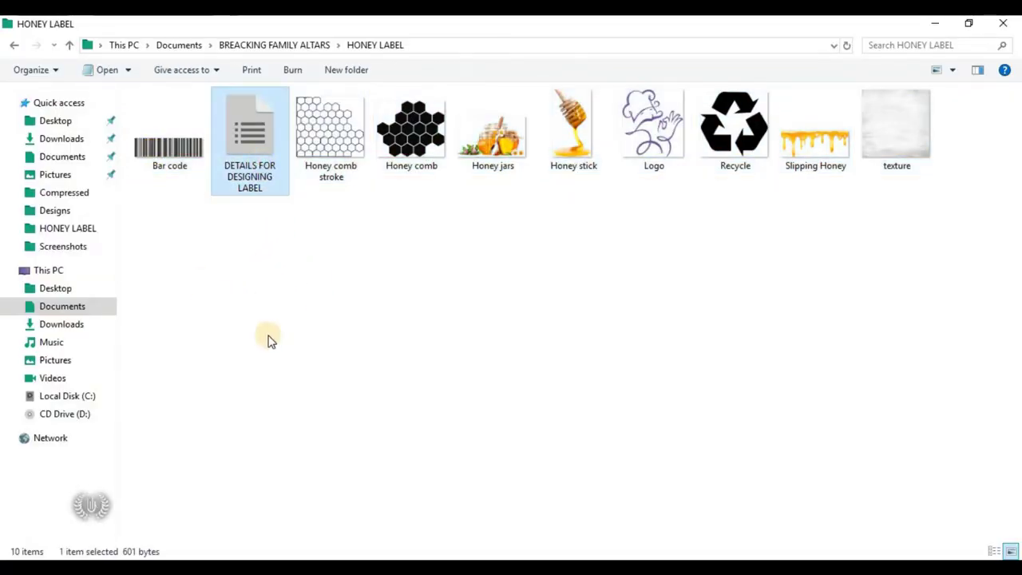
{"action": "double_click", "coordinate": [260, 163]}
{"action": "scroll", "coordinate": [296, 209], "scroll_direction": "down", "scroll_amount": 3}
{"action": "scroll", "coordinate": [300, 219], "scroll_direction": "up", "scroll_amount": 2}
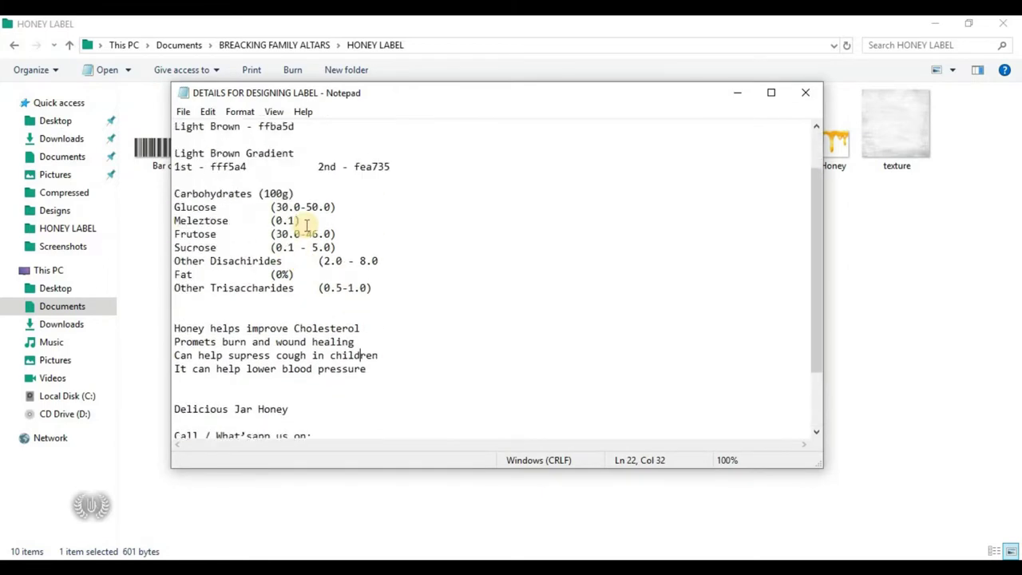
{"action": "scroll", "coordinate": [351, 272], "scroll_direction": "up", "scroll_amount": 1}
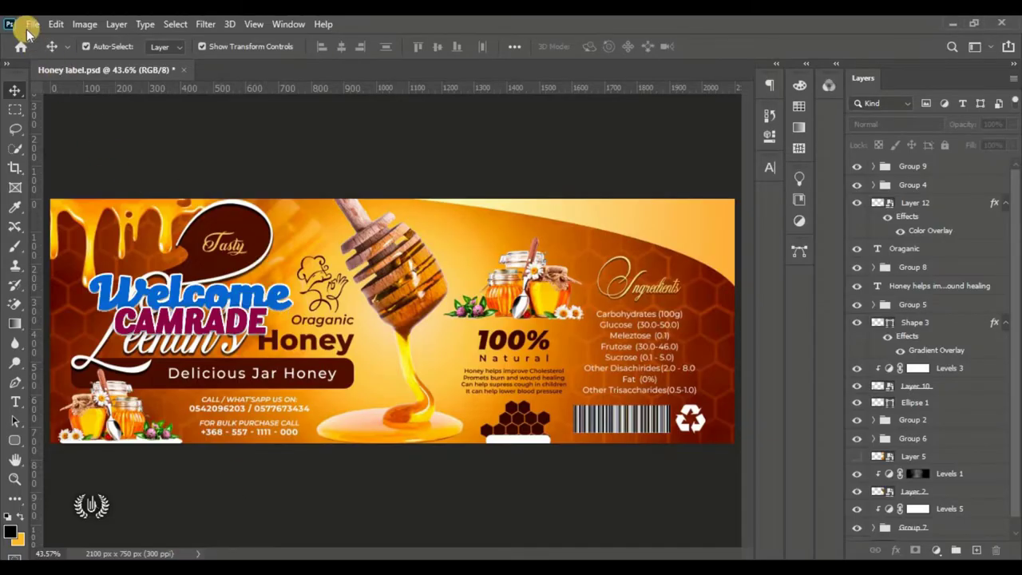
- Create a blank white 7 x 2.5 inch document at 300 ppi
{"action": "left_click", "coordinate": [30, 25]}
{"action": "left_click", "coordinate": [41, 39]}
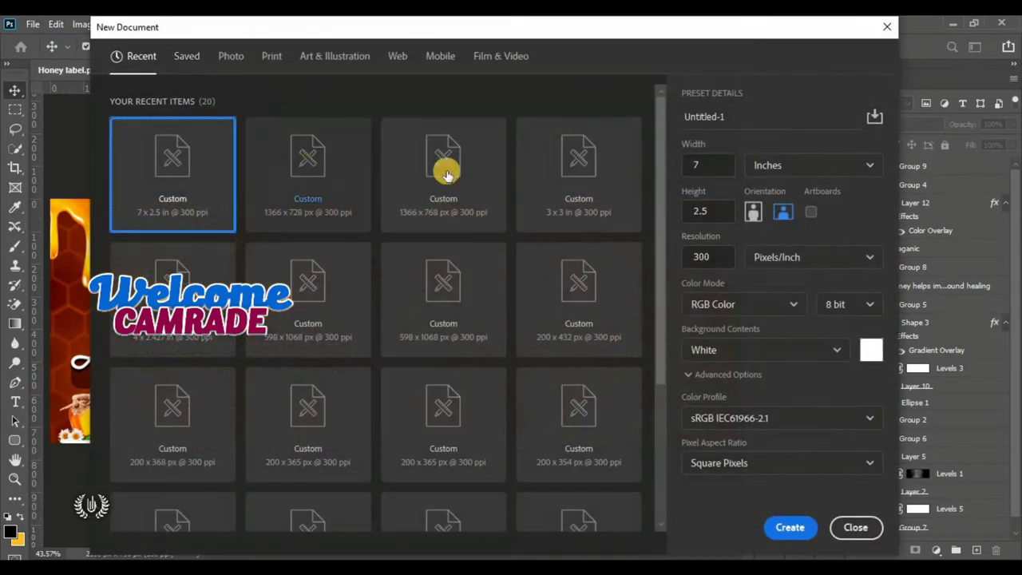
{"action": "left_click", "coordinate": [767, 165]}
{"action": "left_click", "coordinate": [785, 212]}
{"action": "left_click_drag", "start_coordinate": [711, 165], "coordinate": [644, 163]}
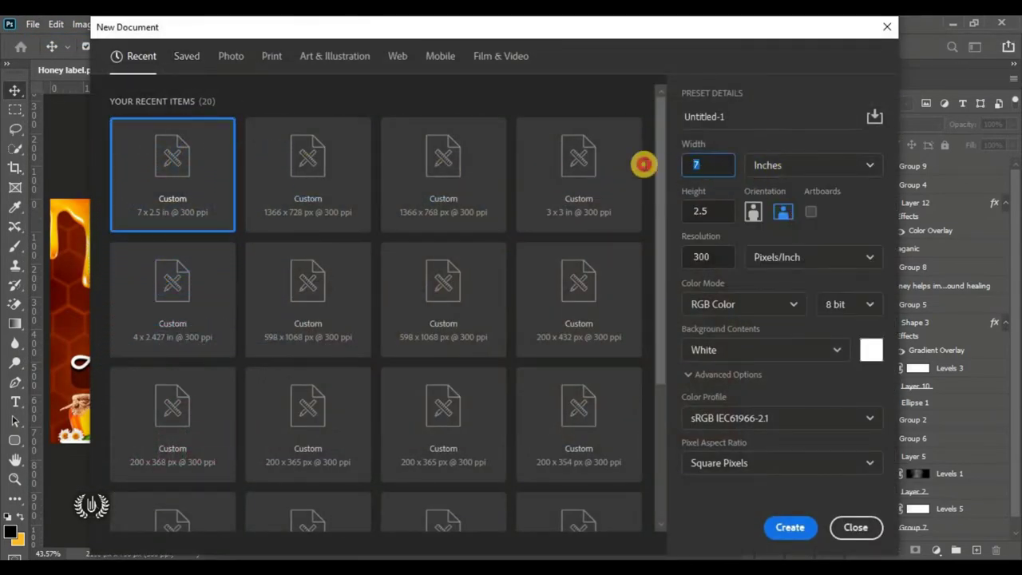
{"action": "left_click", "coordinate": [703, 211]}
{"action": "left_click_drag", "start_coordinate": [720, 256], "coordinate": [659, 258]}
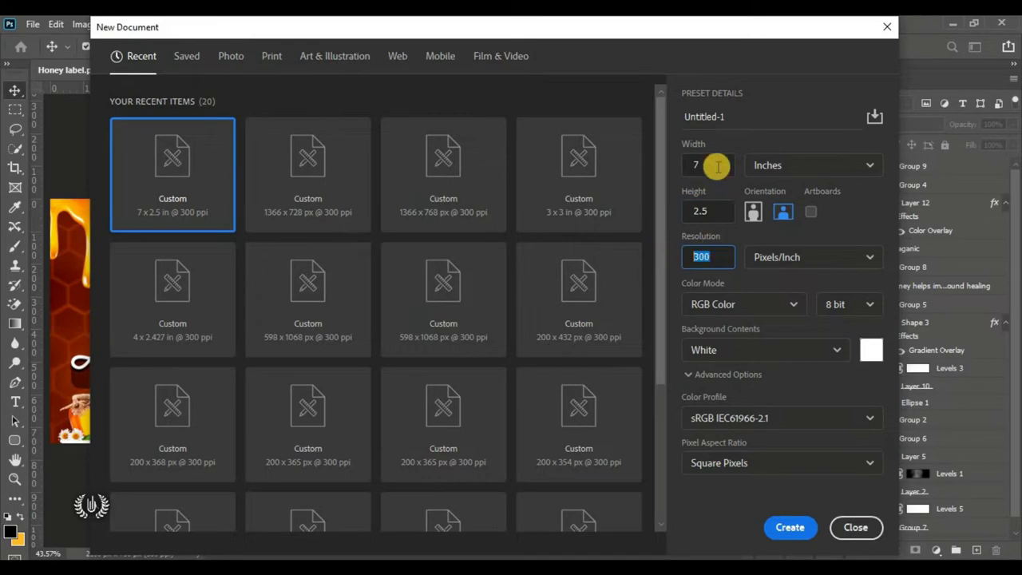
{"action": "left_click", "coordinate": [785, 214]}
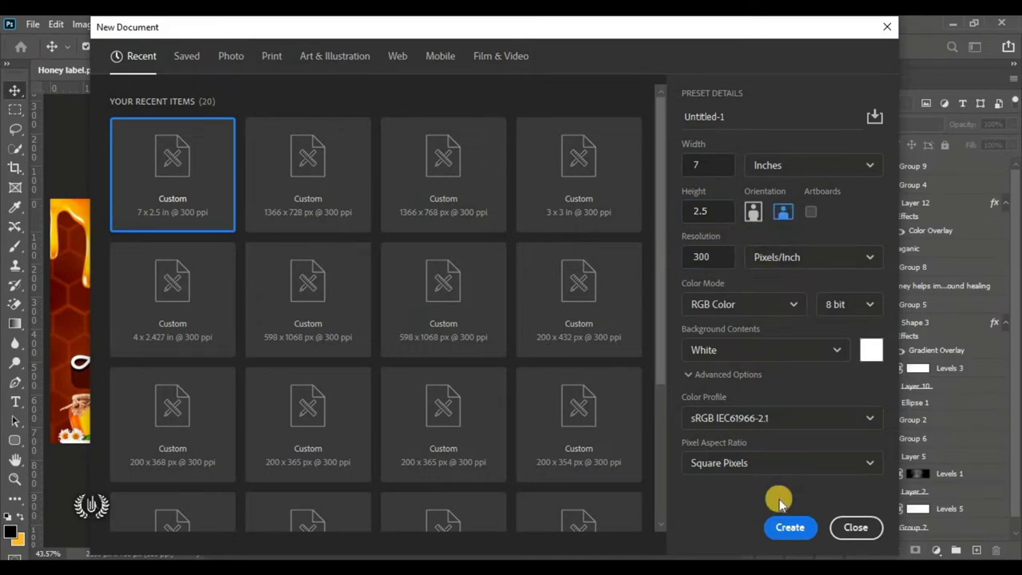
{"action": "left_click", "coordinate": [787, 527]}
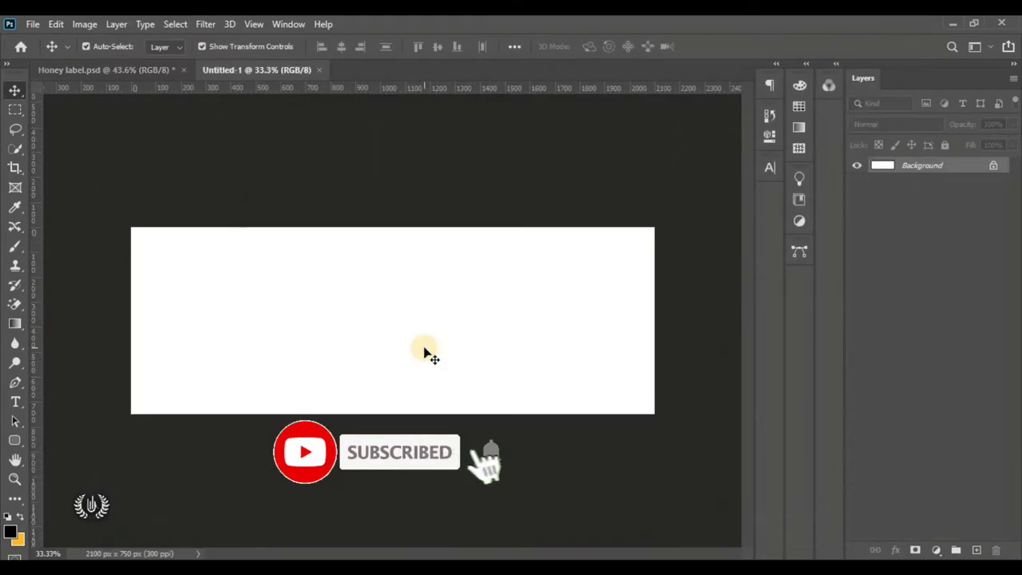
- Fit the canvas to the window and add a Radial-style Gradient Fill layer
{"action": "key", "text": "ctrl+0"}
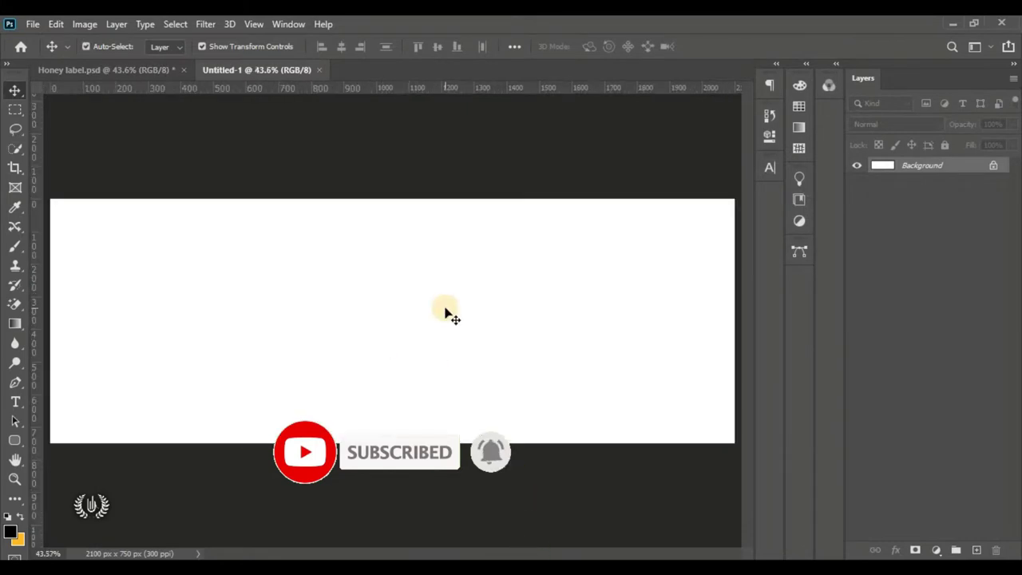
{"action": "left_click", "coordinate": [937, 548]}
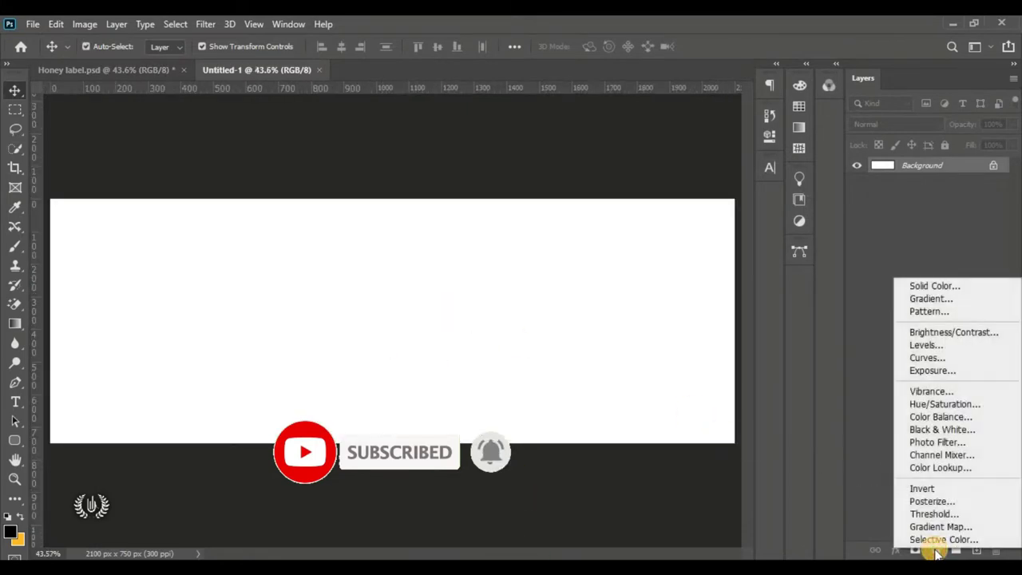
{"action": "left_click", "coordinate": [986, 302]}
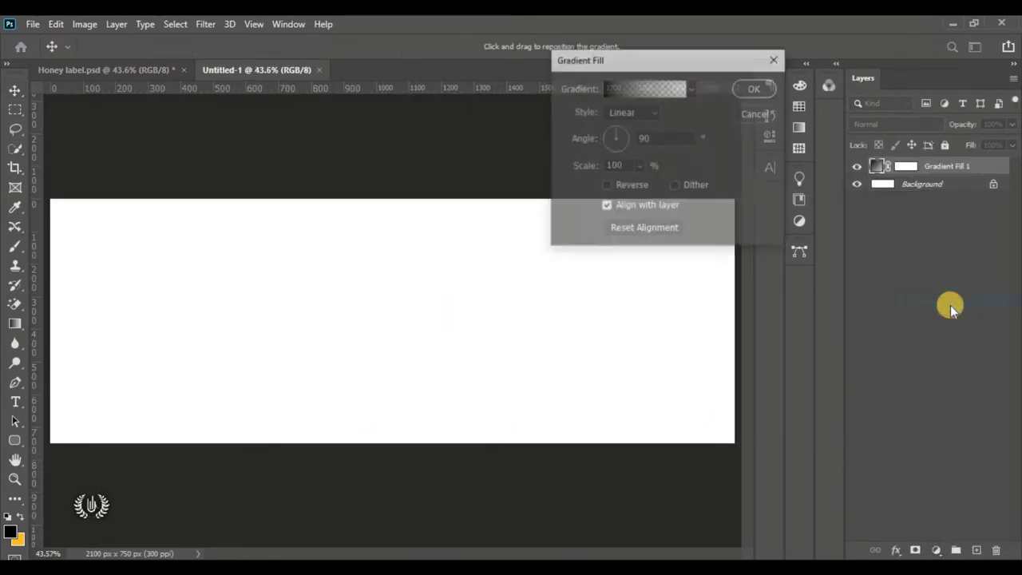
{"action": "left_click", "coordinate": [621, 112]}
{"action": "left_click", "coordinate": [648, 139]}
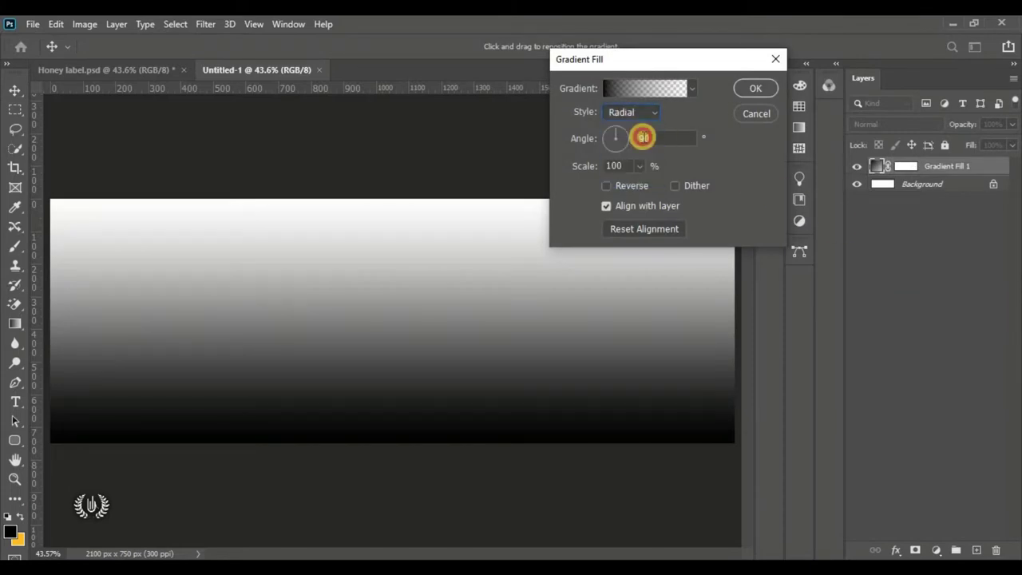
- Make the gradient fully opaque and set its left stop to fea733 from the notes
{"action": "left_click", "coordinate": [649, 89]}
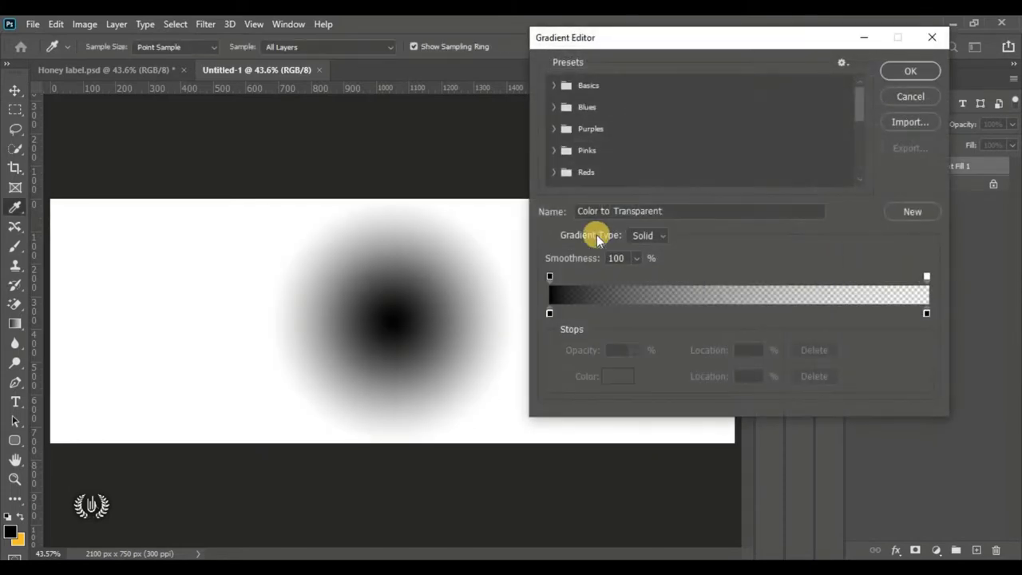
{"action": "left_click_drag", "start_coordinate": [927, 276], "coordinate": [926, 240]}
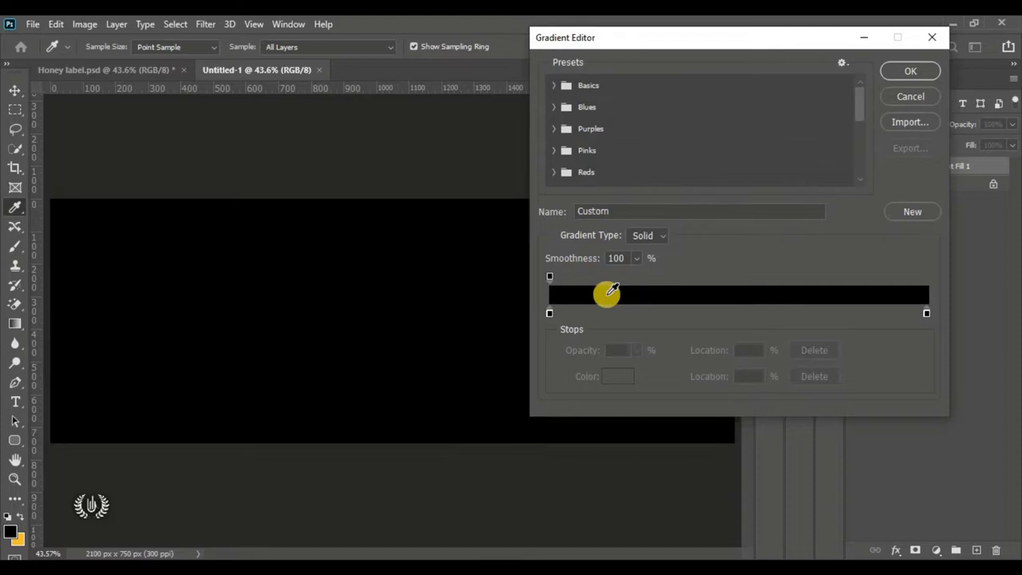
{"action": "left_click", "coordinate": [549, 312]}
{"action": "left_click", "coordinate": [612, 375]}
{"action": "left_click", "coordinate": [770, 216]}
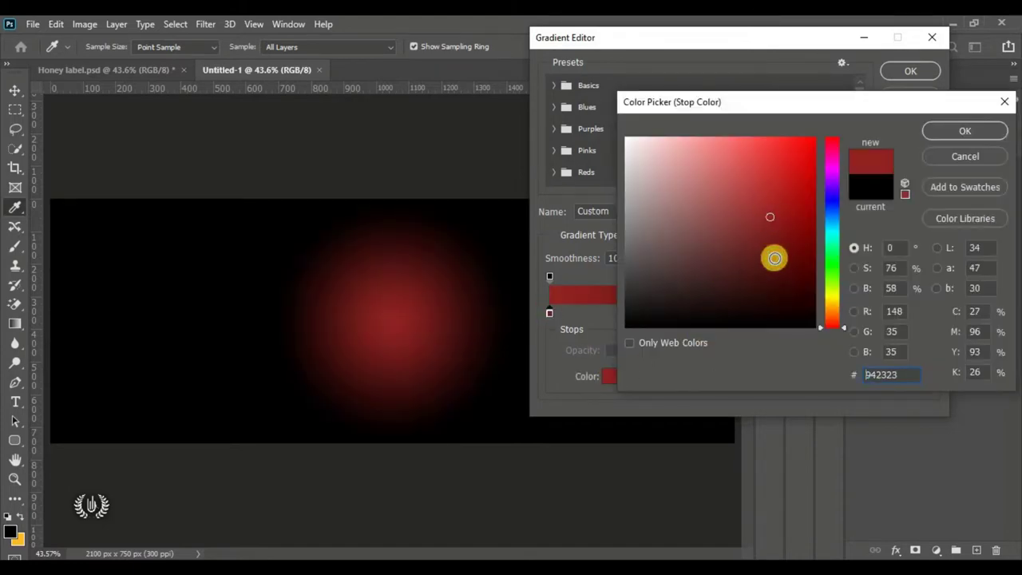
{"action": "double_click", "coordinate": [888, 374]}
{"action": "key", "text": "alt+Tab"}
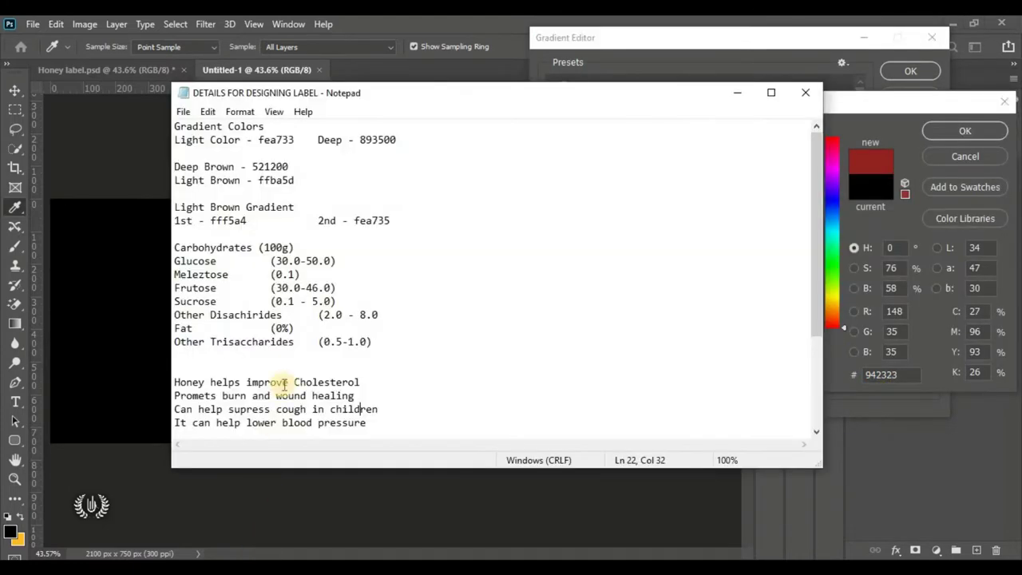
{"action": "left_click_drag", "start_coordinate": [294, 139], "coordinate": [264, 140]}
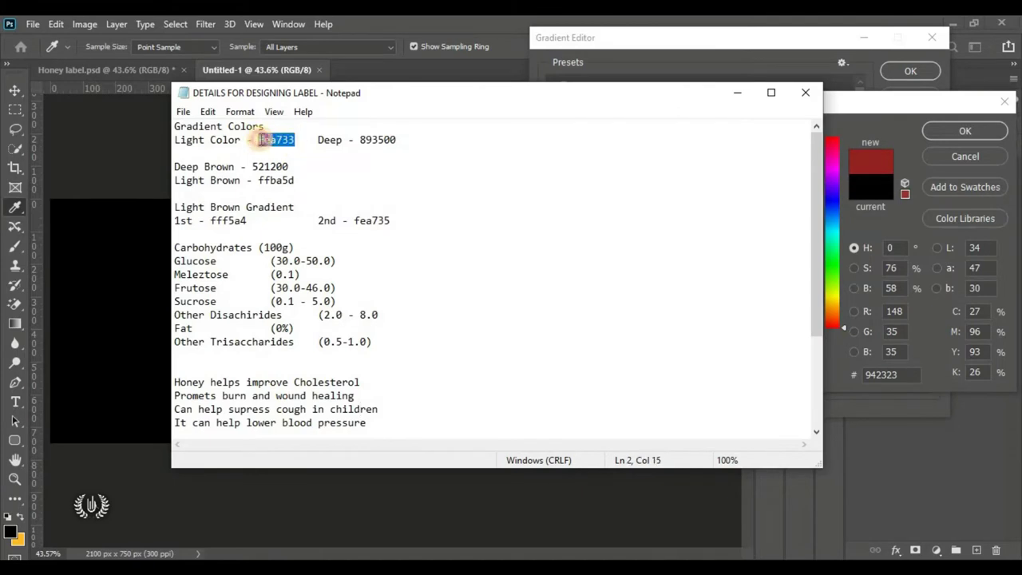
{"action": "right_click", "coordinate": [259, 139]}
{"action": "left_click", "coordinate": [303, 186]}
{"action": "key", "text": "alt+Tab"}
{"action": "right_click", "coordinate": [882, 374]}
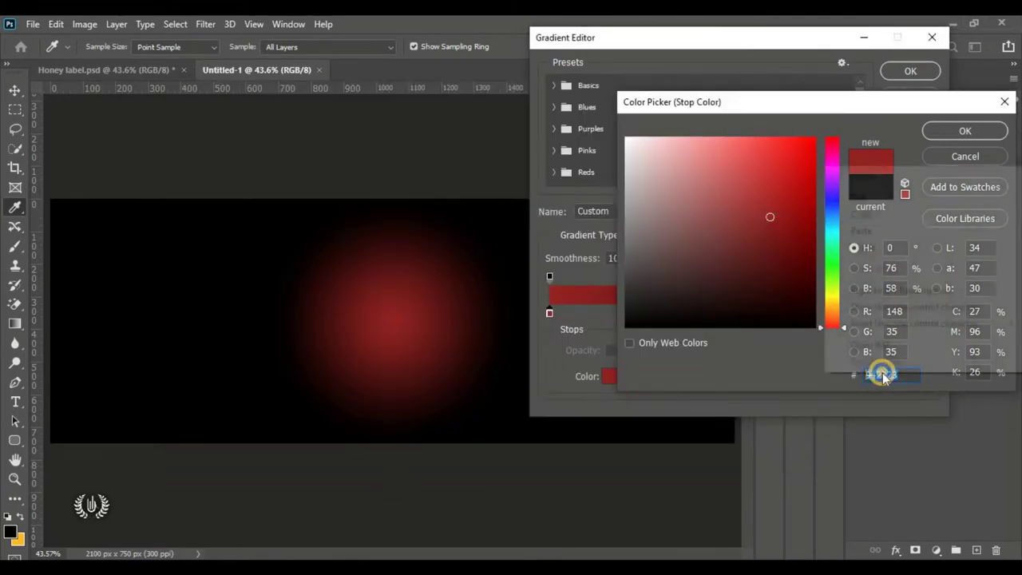
{"action": "left_click", "coordinate": [894, 232]}
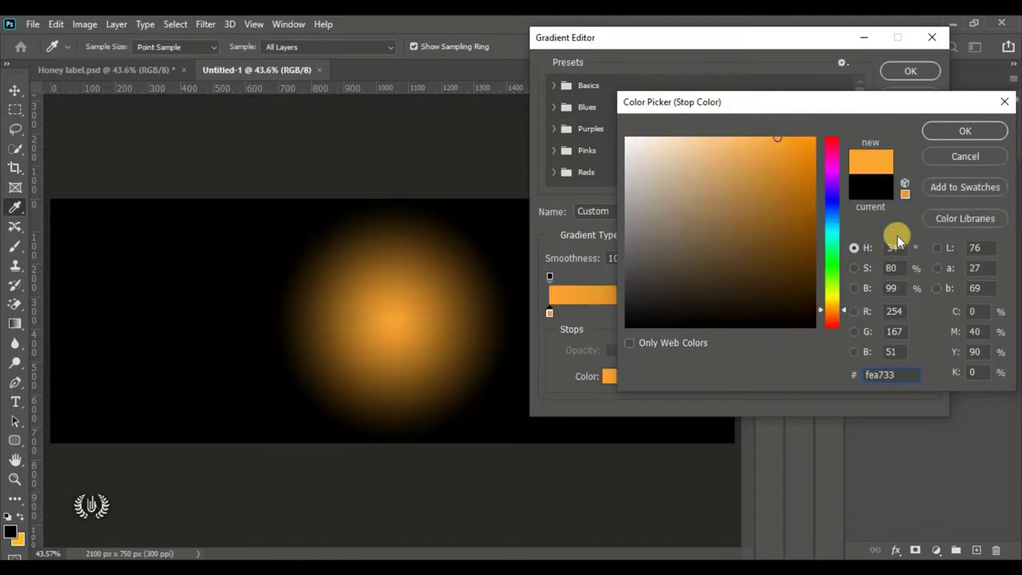
{"action": "left_click", "coordinate": [929, 130]}
- Set the gradient's right stop to deep brown 893500 copied from the notes
{"action": "left_click", "coordinate": [926, 313]}
{"action": "left_click", "coordinate": [639, 376]}
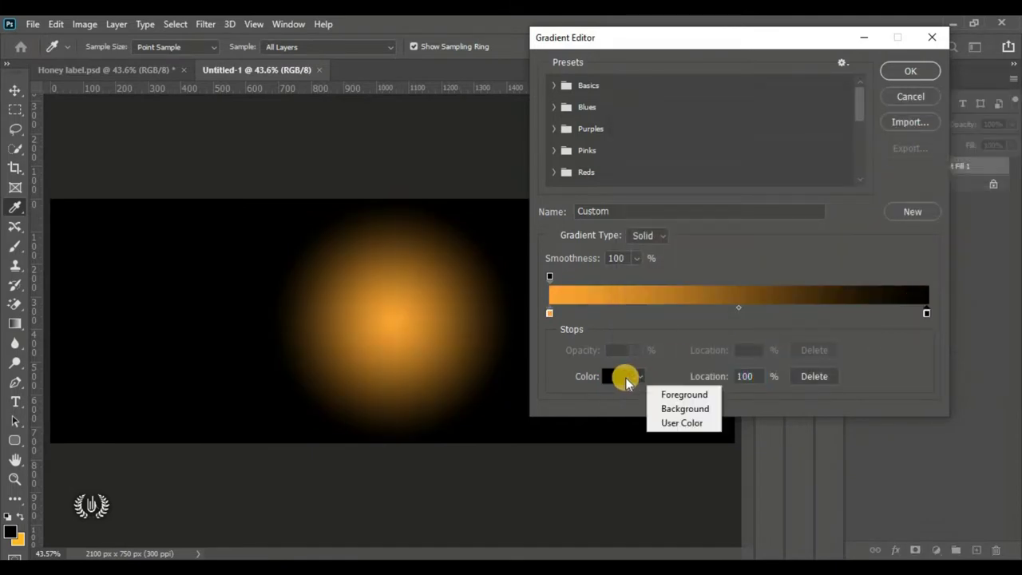
{"action": "left_click", "coordinate": [619, 377]}
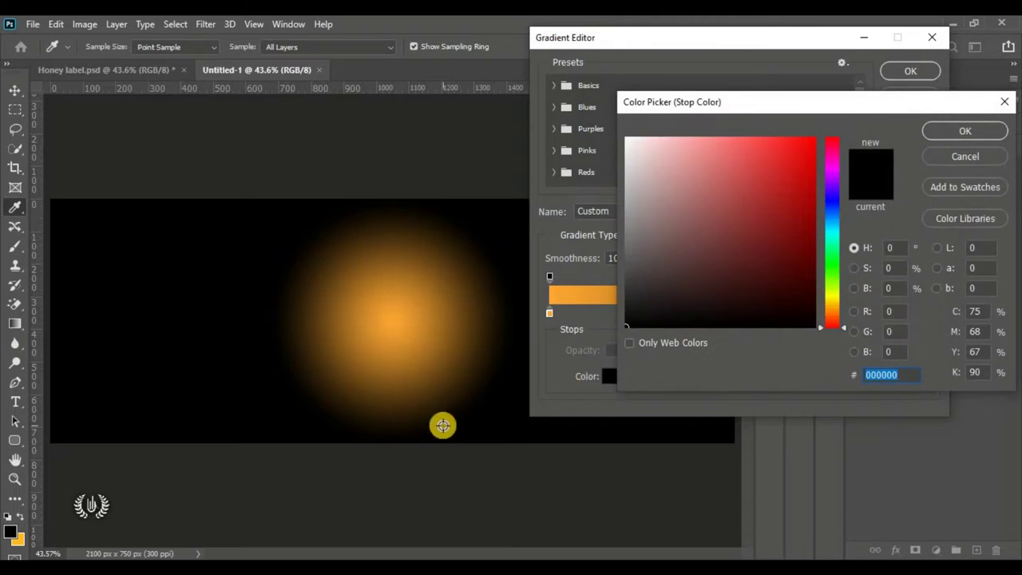
{"action": "key", "text": "alt+Tab"}
{"action": "left_click_drag", "start_coordinate": [400, 139], "coordinate": [356, 139]}
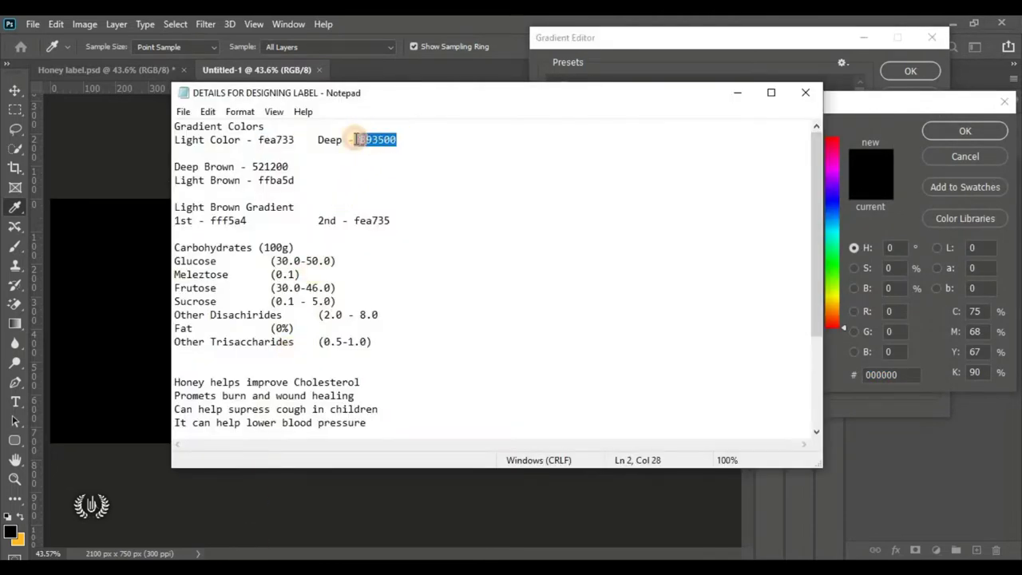
{"action": "right_click", "coordinate": [362, 141]}
{"action": "left_click", "coordinate": [429, 192]}
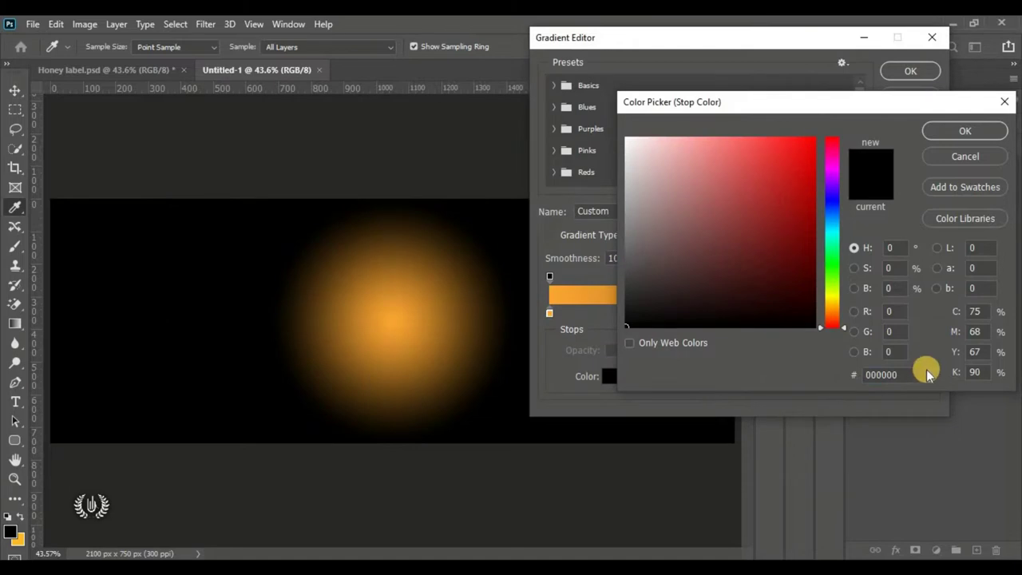
{"action": "left_click", "coordinate": [886, 374]}
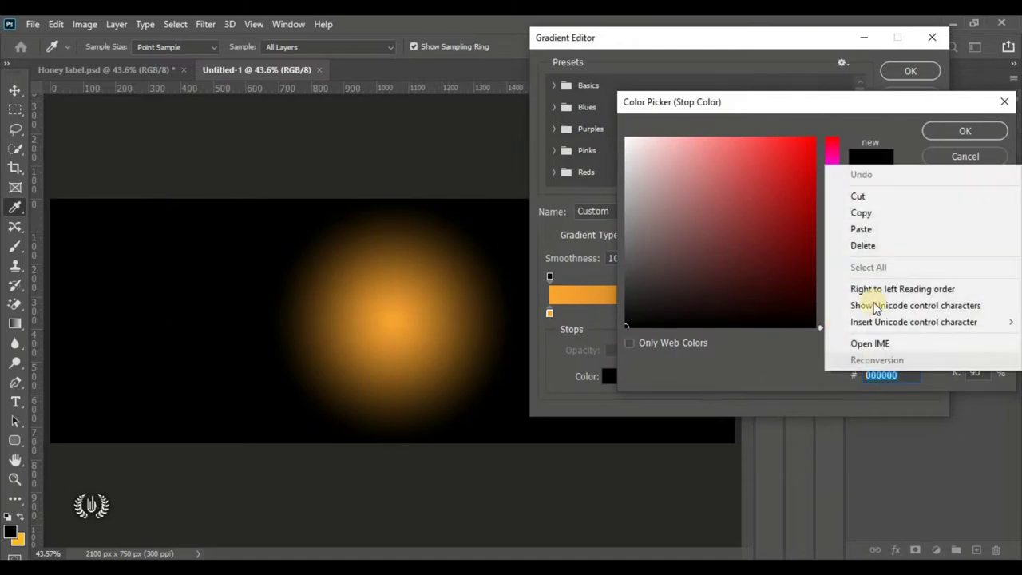
{"action": "right_click", "coordinate": [881, 372]}
{"action": "left_click", "coordinate": [860, 229]}
{"action": "left_click", "coordinate": [959, 132]}
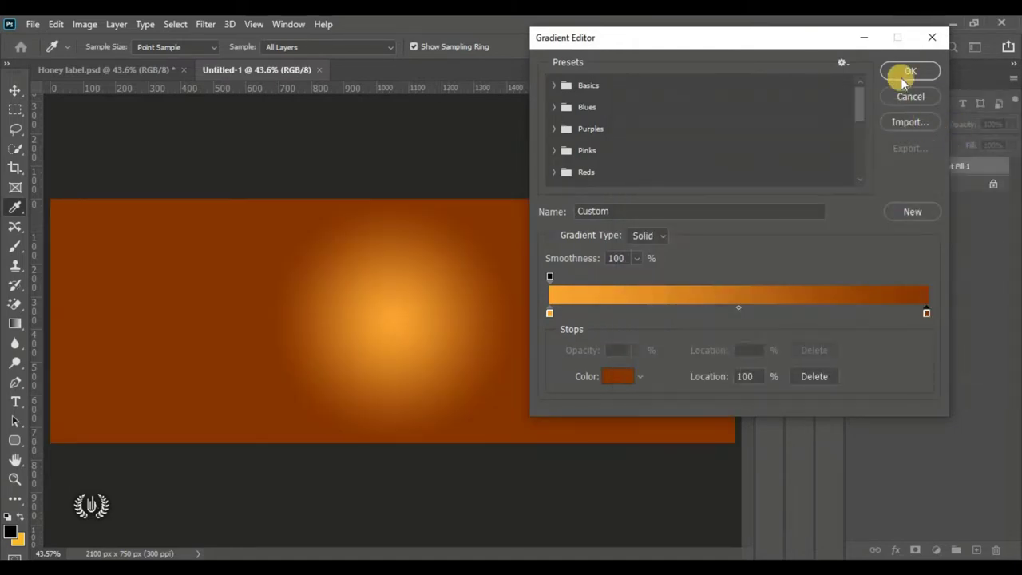
- Confirm the gradient colours, set the angle to -4, and apply the fill
{"action": "left_click", "coordinate": [906, 70]}
{"action": "double_click", "coordinate": [666, 138]}
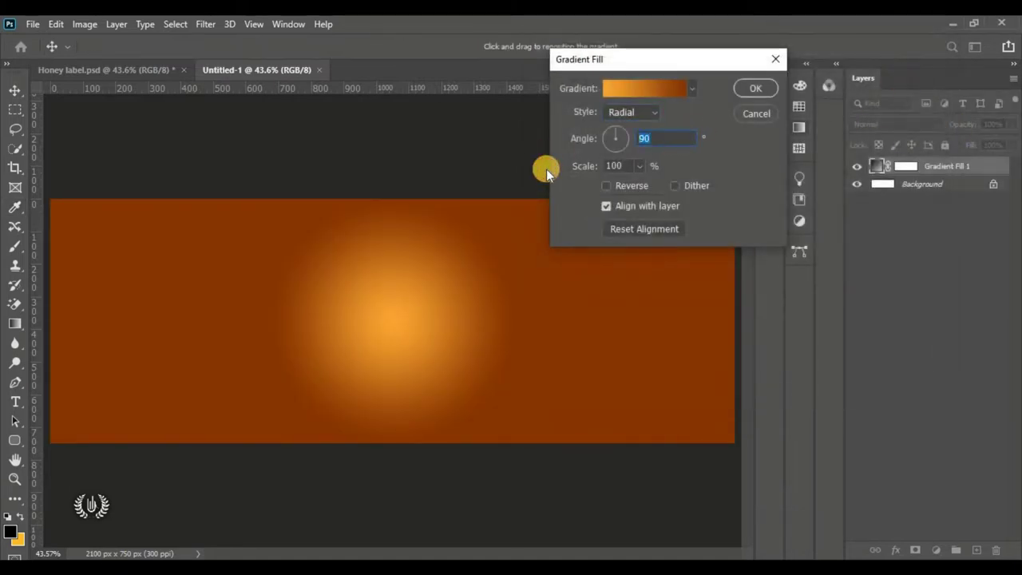
{"action": "type", "text": "-4"}
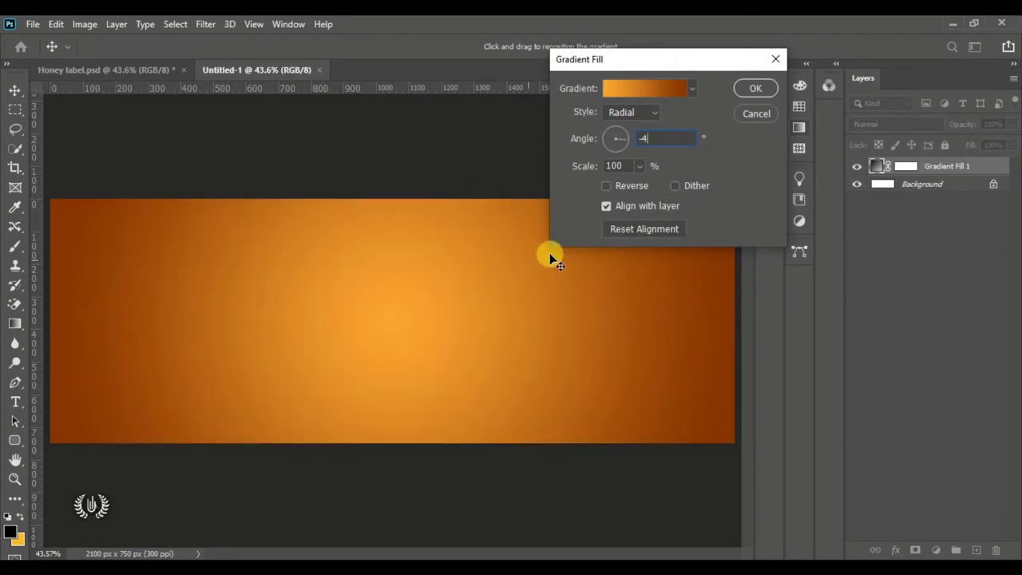
{"action": "left_click", "coordinate": [755, 88]}
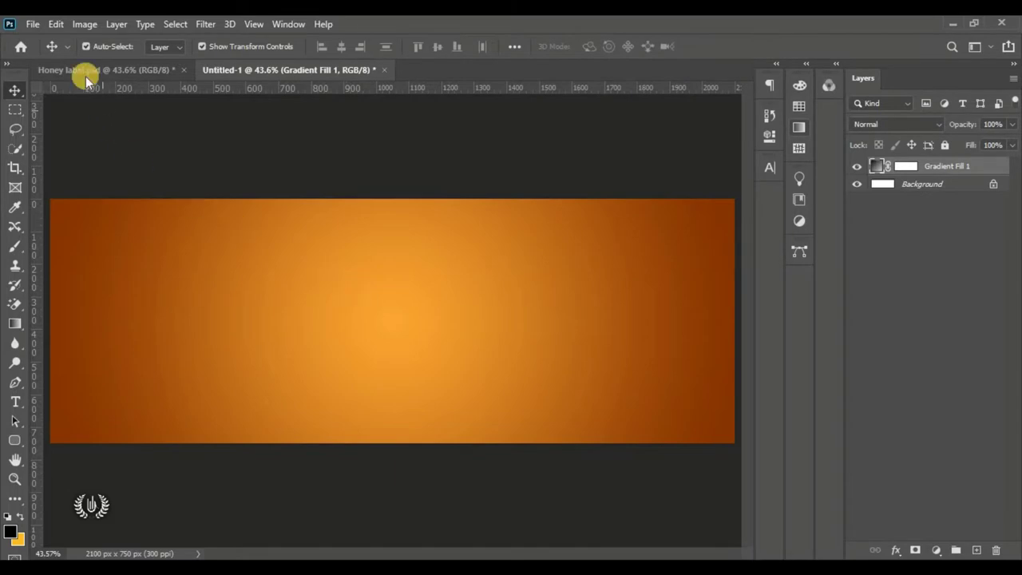
- Place the texture image as embedded and stretch it across the canvas's left side
{"action": "left_click", "coordinate": [30, 24]}
{"action": "left_click", "coordinate": [98, 318]}
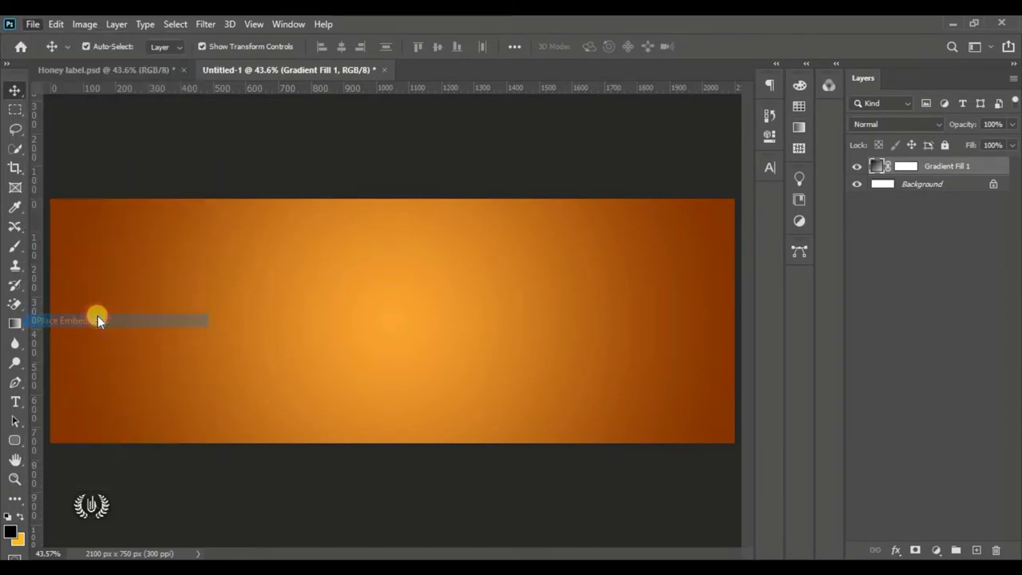
{"action": "left_click", "coordinate": [830, 252]}
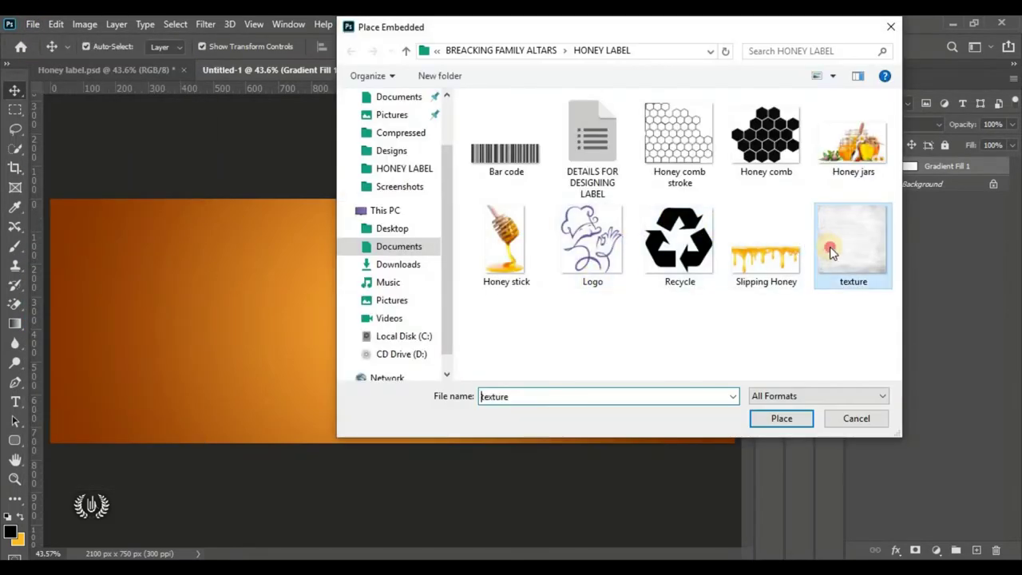
{"action": "left_click", "coordinate": [779, 420]}
{"action": "left_click_drag", "start_coordinate": [423, 341], "coordinate": [171, 334]}
{"action": "mouse_move", "coordinate": [296, 323]}
{"action": "left_mouse_down"}
{"action": "mouse_move", "coordinate": [446, 326]}
{"action": "mouse_move", "coordinate": [410, 335]}
{"action": "mouse_move", "coordinate": [418, 331]}
{"action": "left_mouse_up"}
{"action": "left_click", "coordinate": [726, 46]}
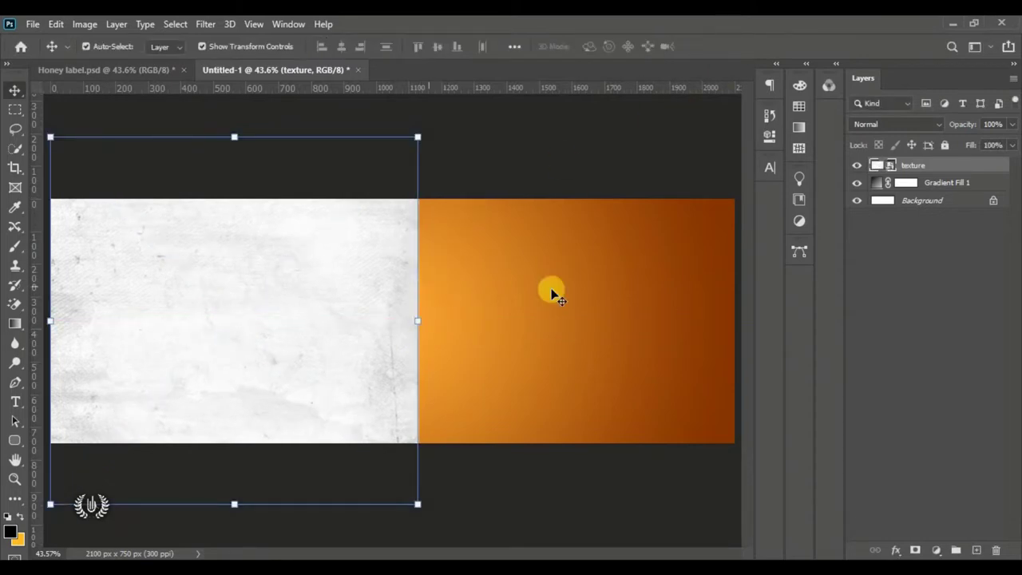
- Duplicate the texture, move the copy right, and merge both into one layer
{"action": "left_click_drag", "start_coordinate": [953, 165], "coordinate": [976, 550]}
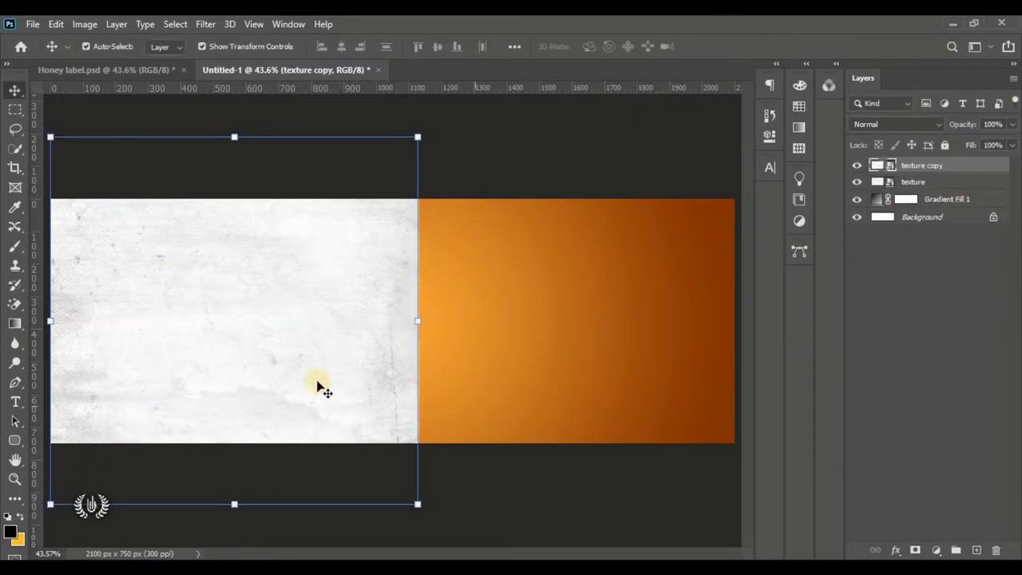
{"action": "left_click_drag", "start_coordinate": [258, 347], "coordinate": [495, 353]}
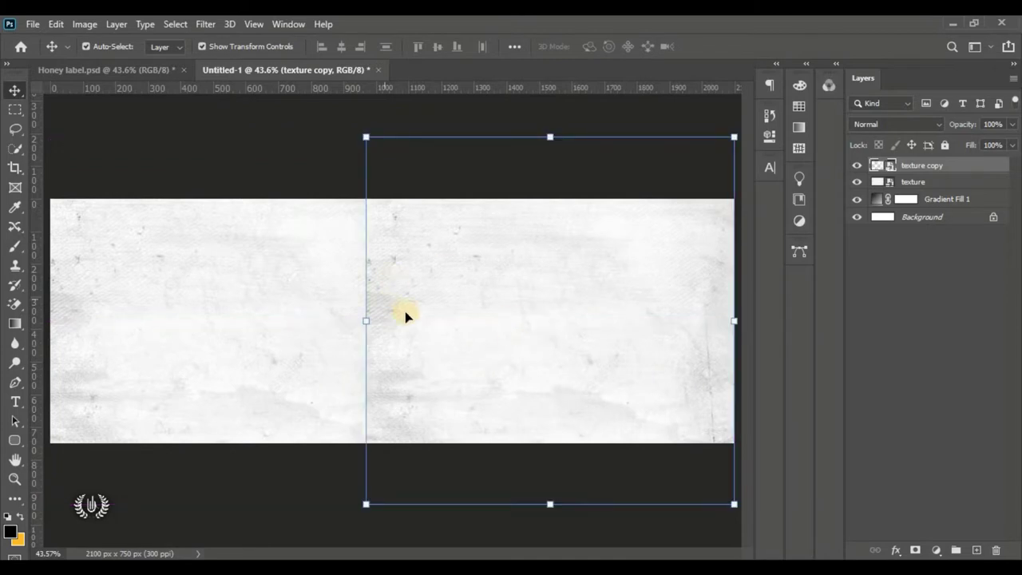
{"action": "left_click", "coordinate": [955, 184], "text": "shift"}
{"action": "right_click", "coordinate": [970, 185]}
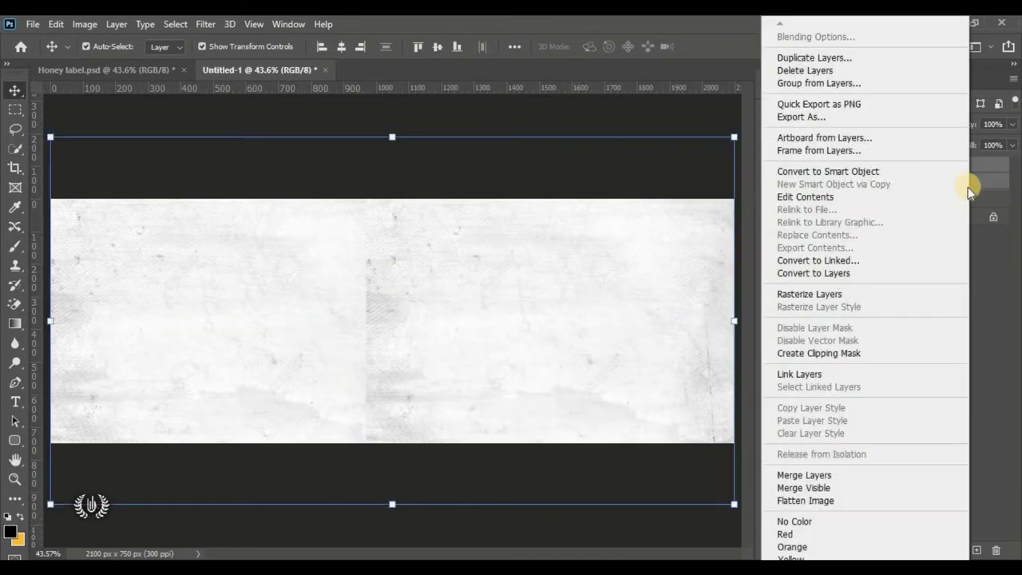
{"action": "left_click", "coordinate": [886, 477]}
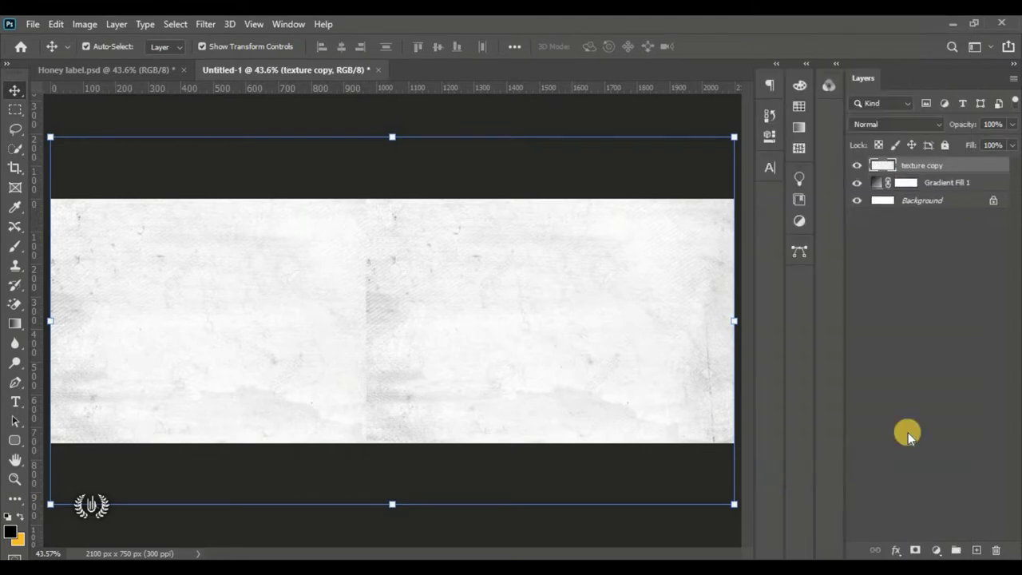
- Set the texture copy layer to Linear Burn and apply a 20-pixel Gaussian Blur
{"action": "left_click", "coordinate": [922, 124]}
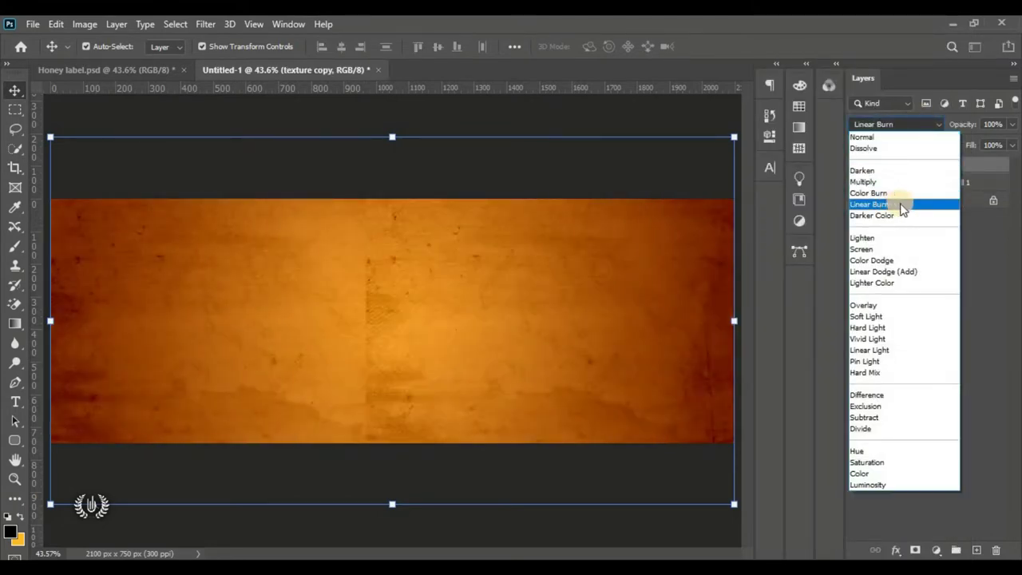
{"action": "left_click", "coordinate": [924, 206]}
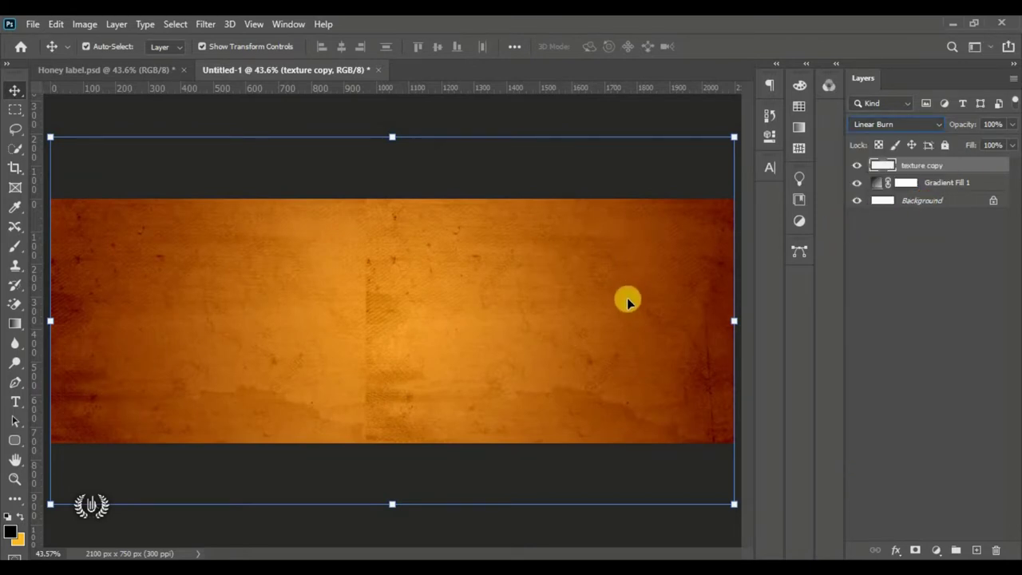
{"action": "left_click", "coordinate": [205, 24]}
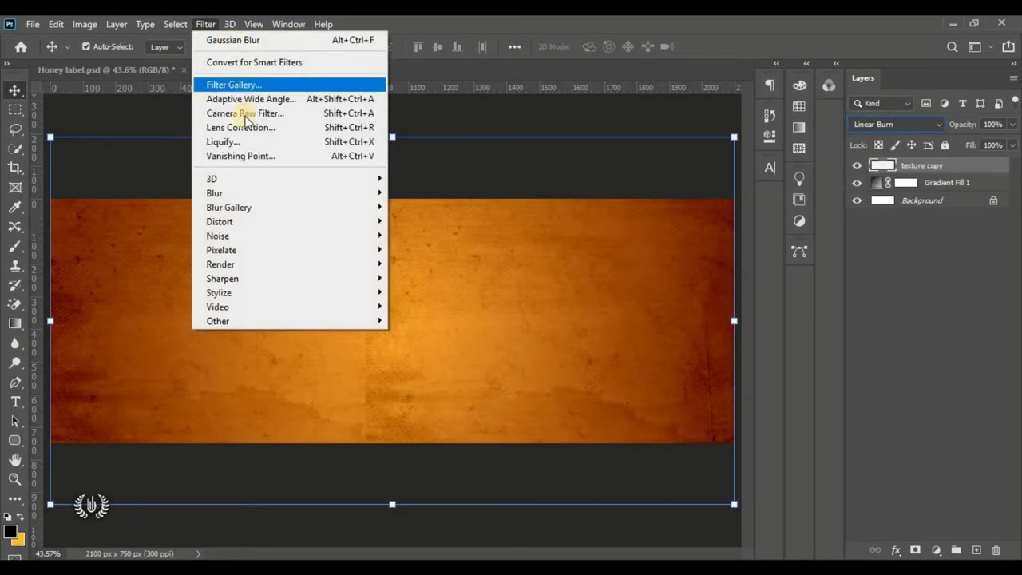
{"action": "mouse_move", "coordinate": [240, 193]}
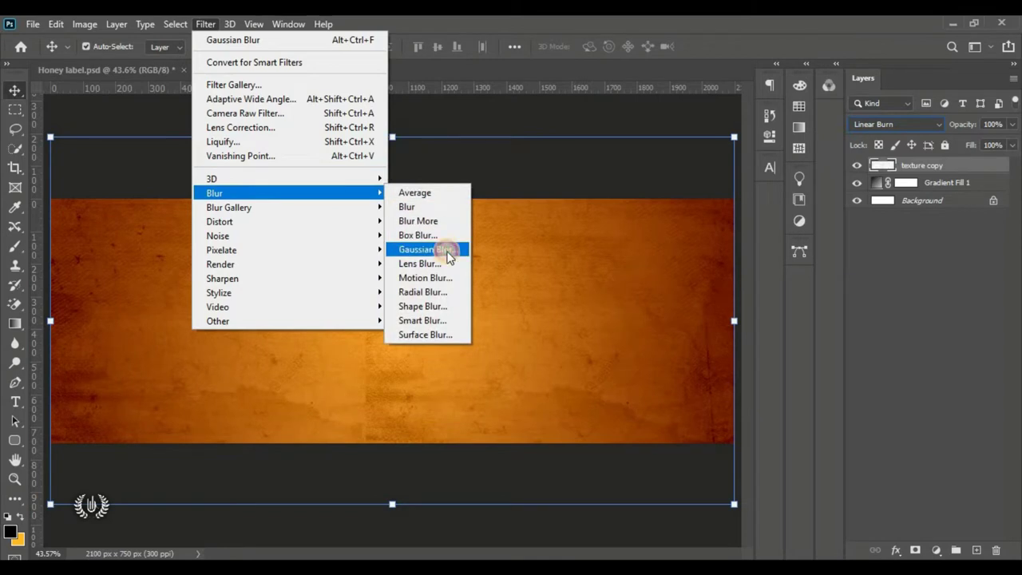
{"action": "left_click", "coordinate": [446, 248]}
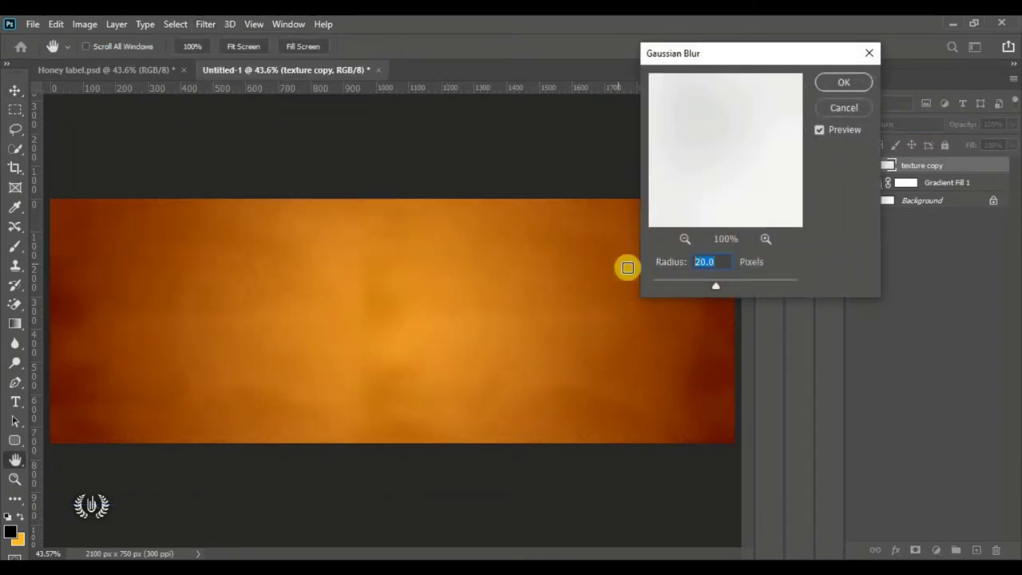
{"action": "left_click_drag", "start_coordinate": [639, 281], "coordinate": [645, 281]}
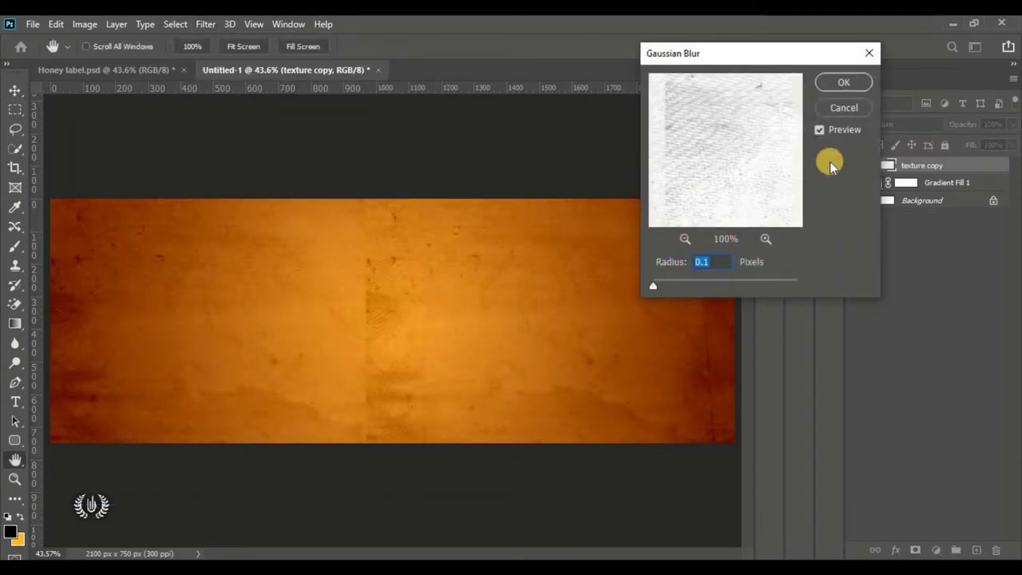
{"action": "type", "text": "20"}
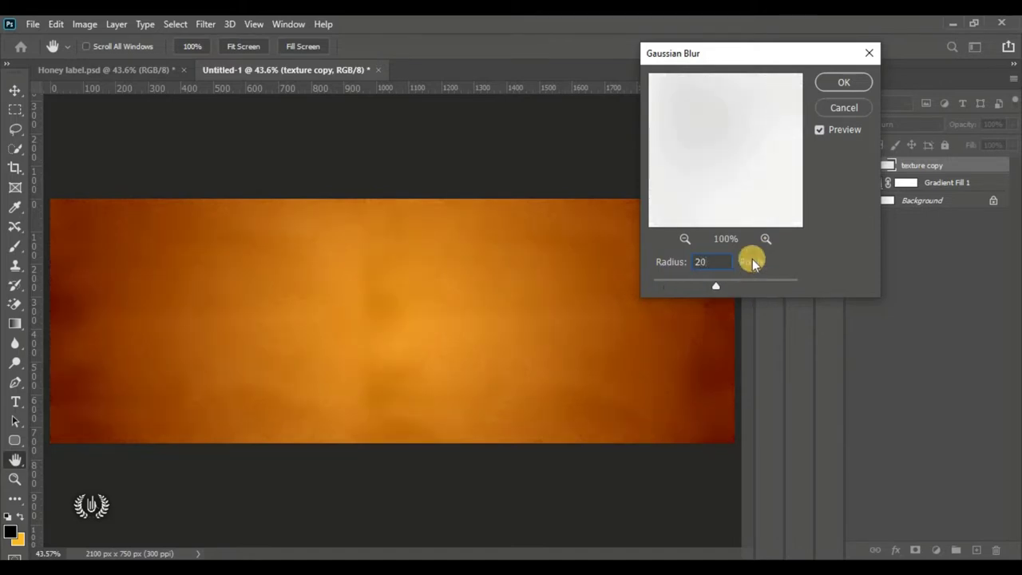
{"action": "left_click", "coordinate": [822, 84]}
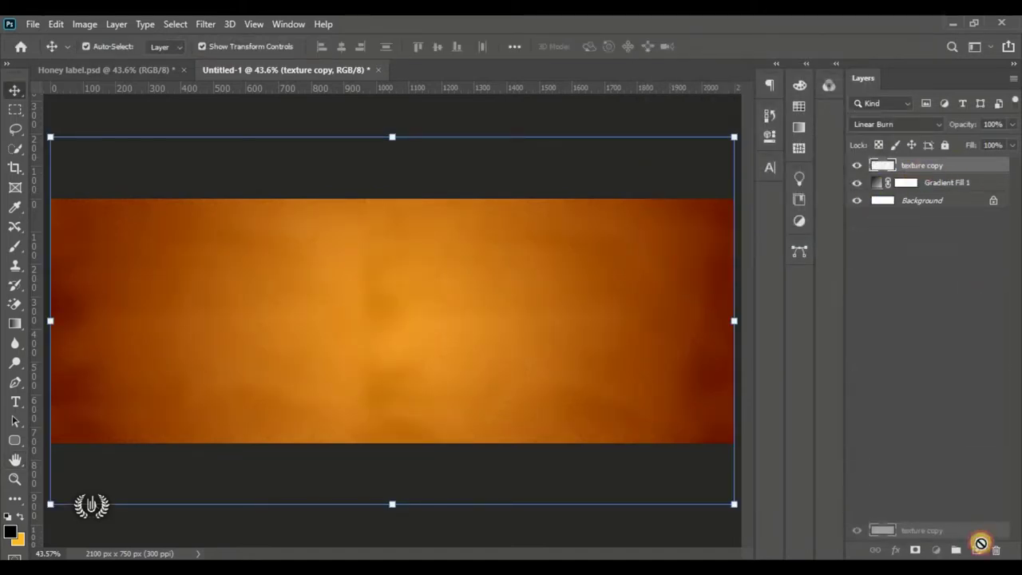
- Duplicate the blurred texture as texture copy 2 at 50% opacity and toggle its visibility to compare
{"action": "left_click_drag", "start_coordinate": [950, 169], "coordinate": [975, 550]}
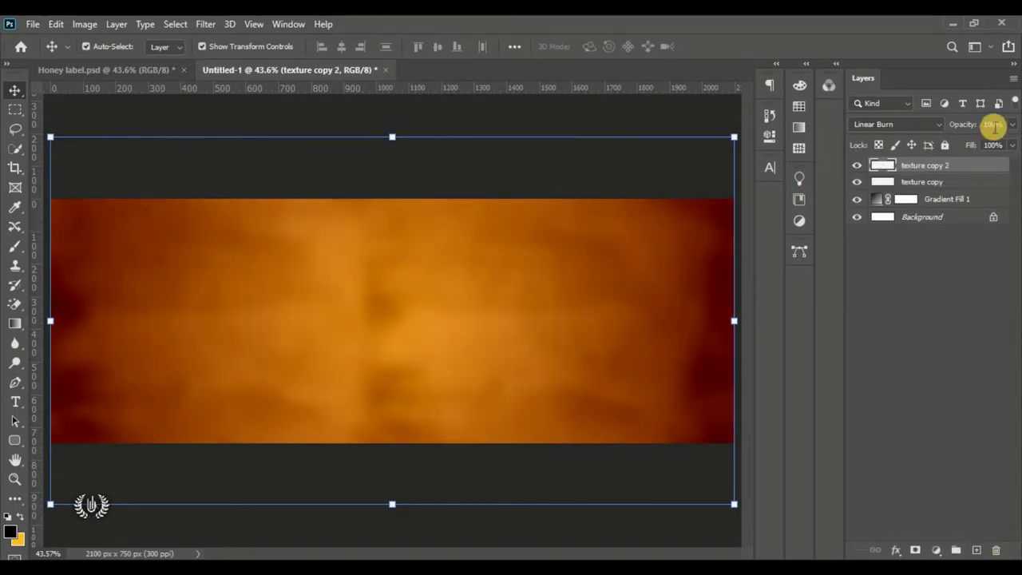
{"action": "left_click_drag", "start_coordinate": [995, 124], "coordinate": [930, 122]}
{"action": "type", "text": "50"}
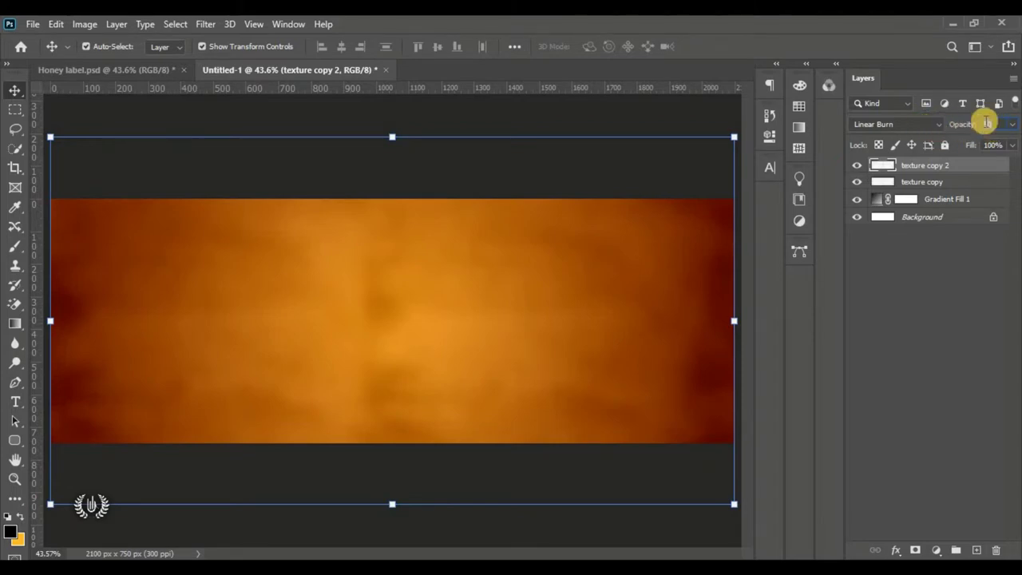
{"action": "left_click", "coordinate": [689, 171]}
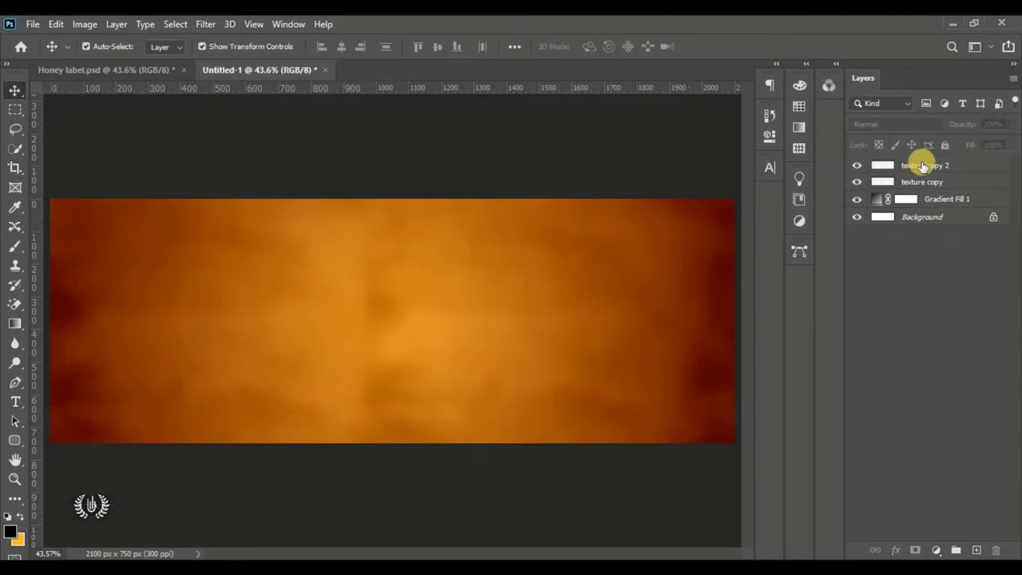
{"action": "left_click", "coordinate": [923, 166]}
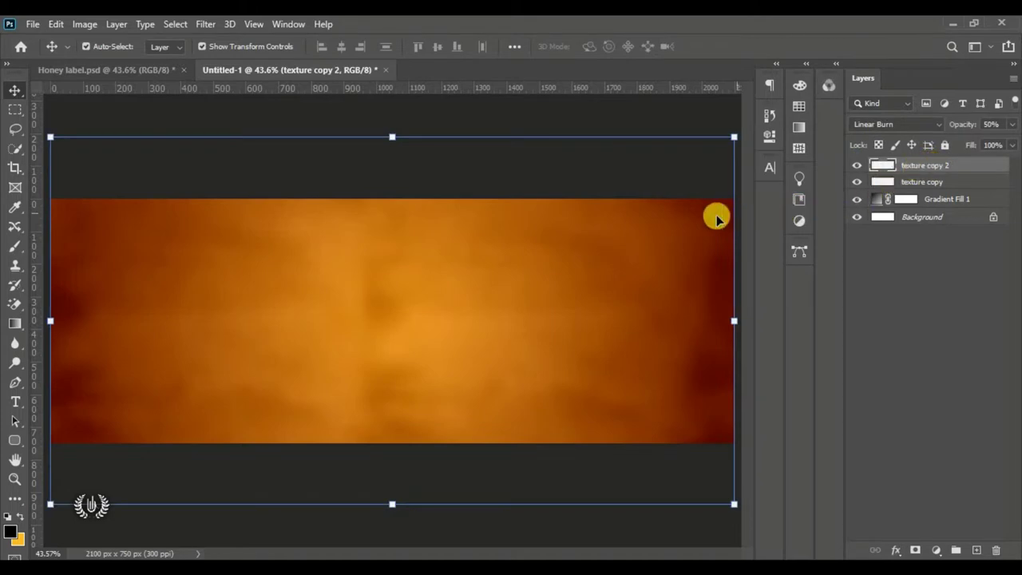
{"action": "left_click", "coordinate": [855, 166]}
{"action": "left_click", "coordinate": [855, 168]}
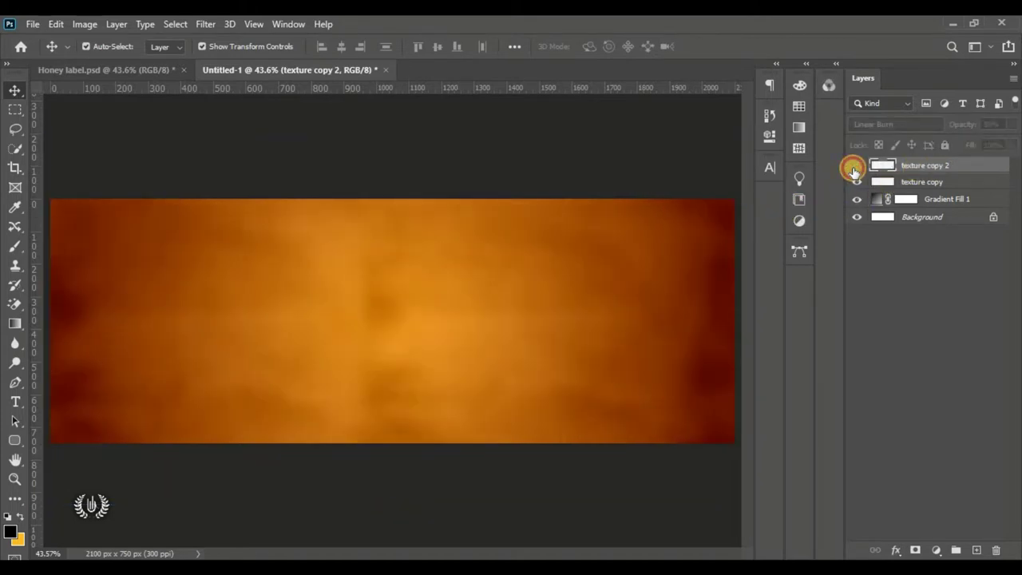
{"action": "left_click", "coordinate": [568, 158]}
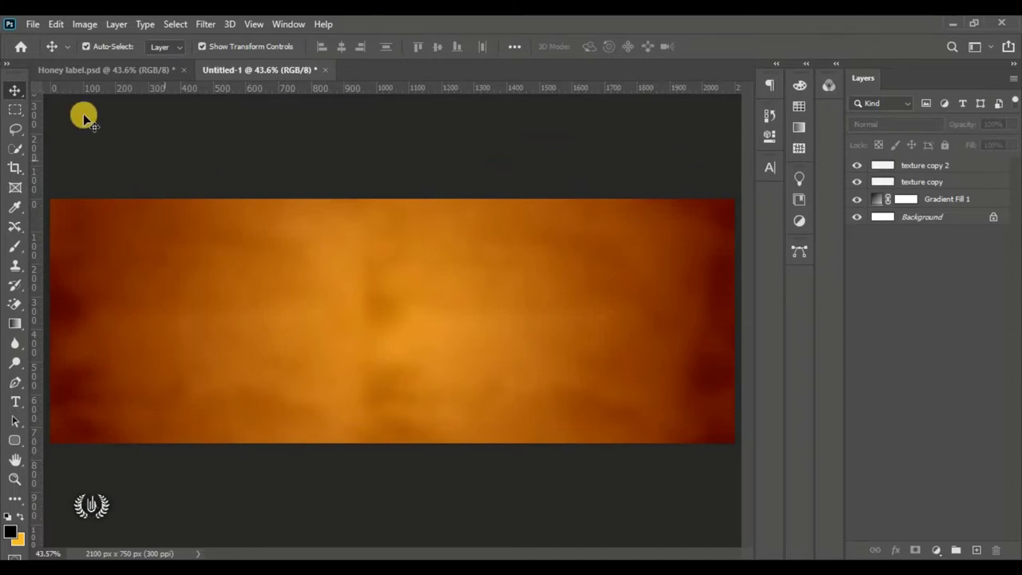
- Place Honey comb stroke as embedded on the label's left, scaled to full height
{"action": "left_click", "coordinate": [32, 24]}
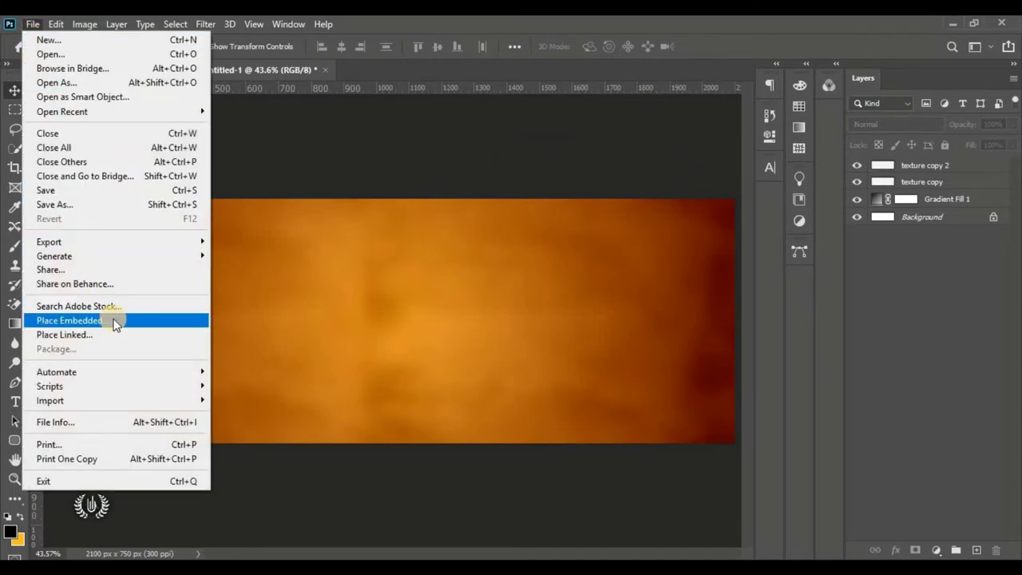
{"action": "left_click", "coordinate": [111, 319]}
{"action": "left_click", "coordinate": [680, 136]}
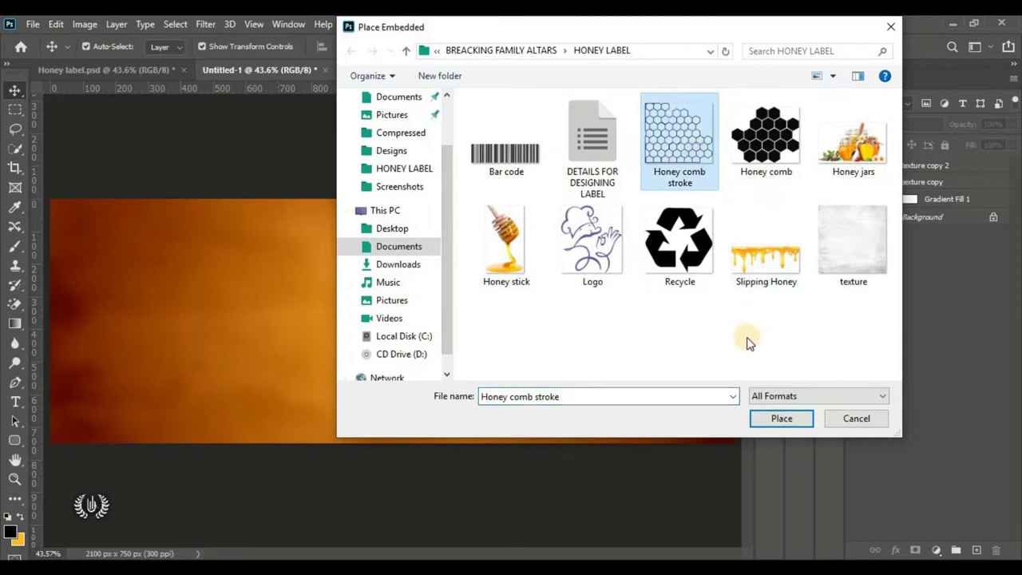
{"action": "left_click", "coordinate": [780, 418]}
{"action": "mouse_move", "coordinate": [392, 298]}
{"action": "left_mouse_down"}
{"action": "mouse_move", "coordinate": [348, 347]}
{"action": "mouse_move", "coordinate": [174, 341]}
{"action": "left_mouse_up"}
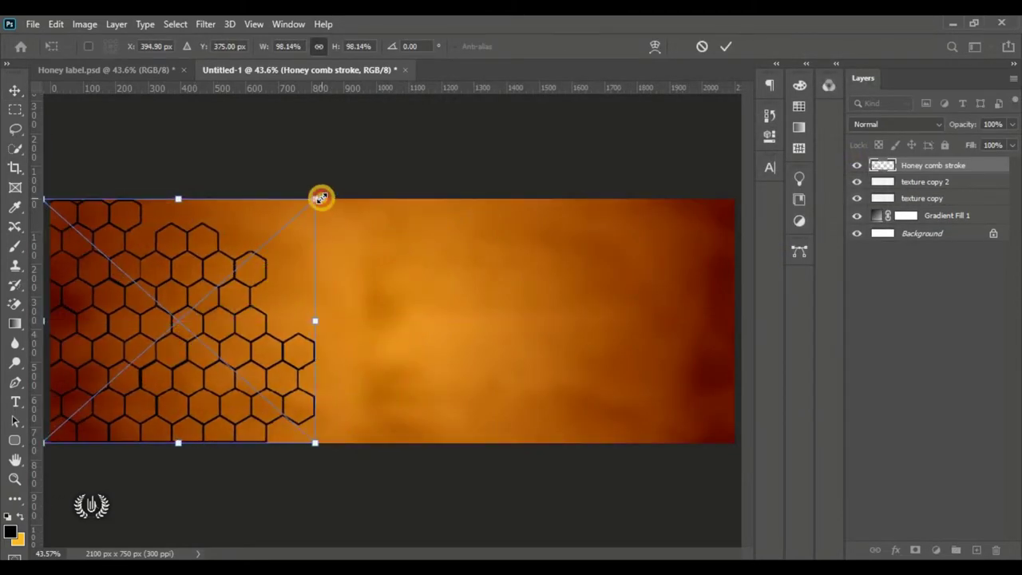
{"action": "left_click_drag", "start_coordinate": [320, 197], "coordinate": [326, 194]}
{"action": "left_click_drag", "start_coordinate": [258, 237], "coordinate": [258, 242]}
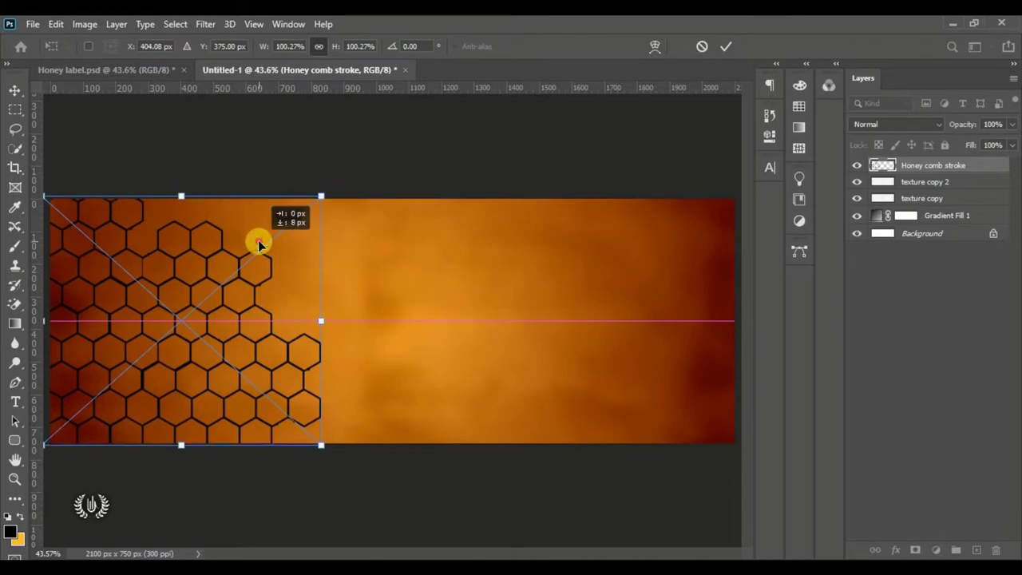
{"action": "left_click", "coordinate": [726, 46]}
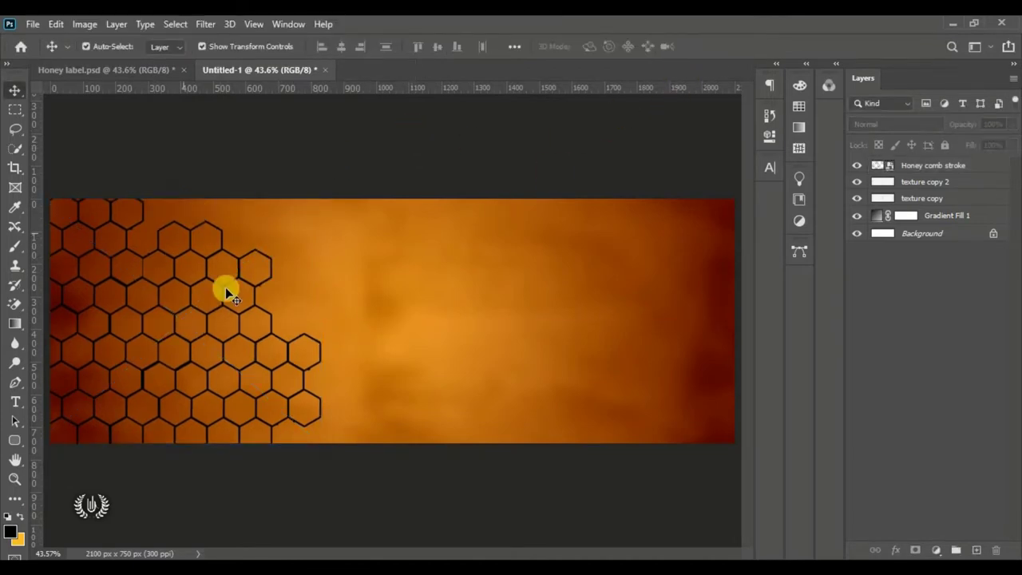
- Open Blending Options for the Honey comb stroke layer
{"action": "left_click", "coordinate": [946, 165]}
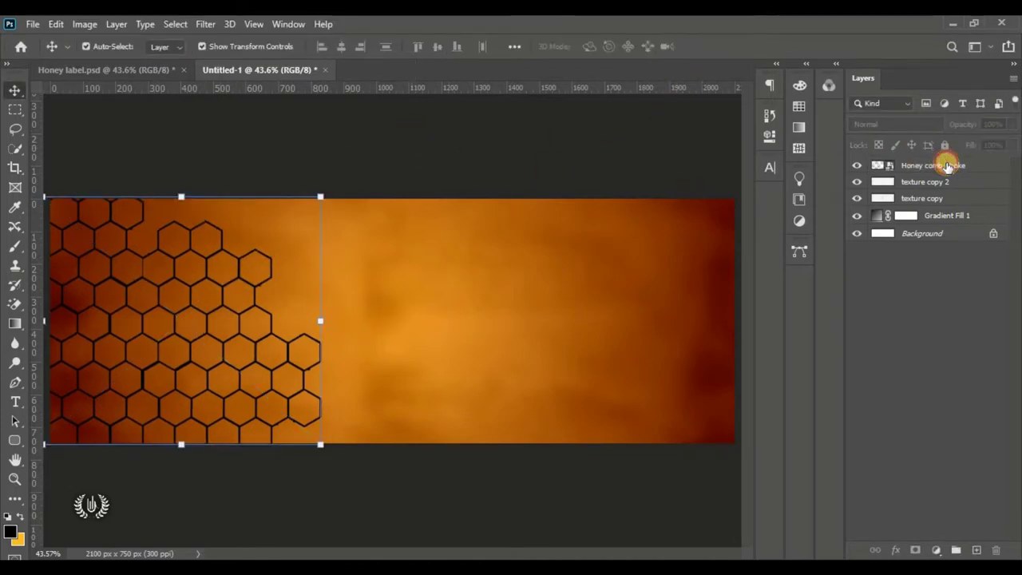
{"action": "left_click", "coordinate": [895, 550]}
{"action": "left_click", "coordinate": [984, 404]}
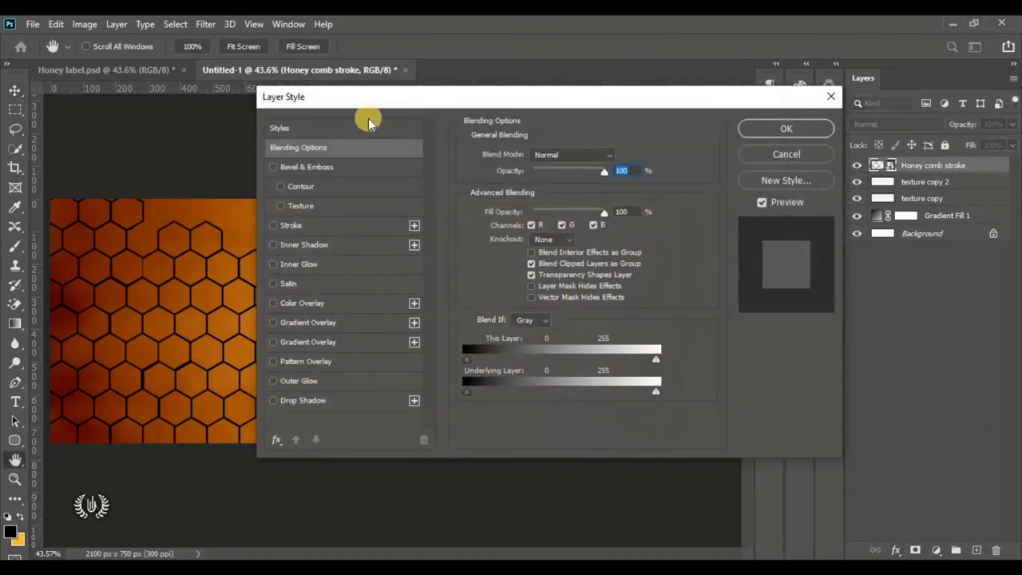
{"action": "left_click_drag", "start_coordinate": [365, 96], "coordinate": [471, 58]}
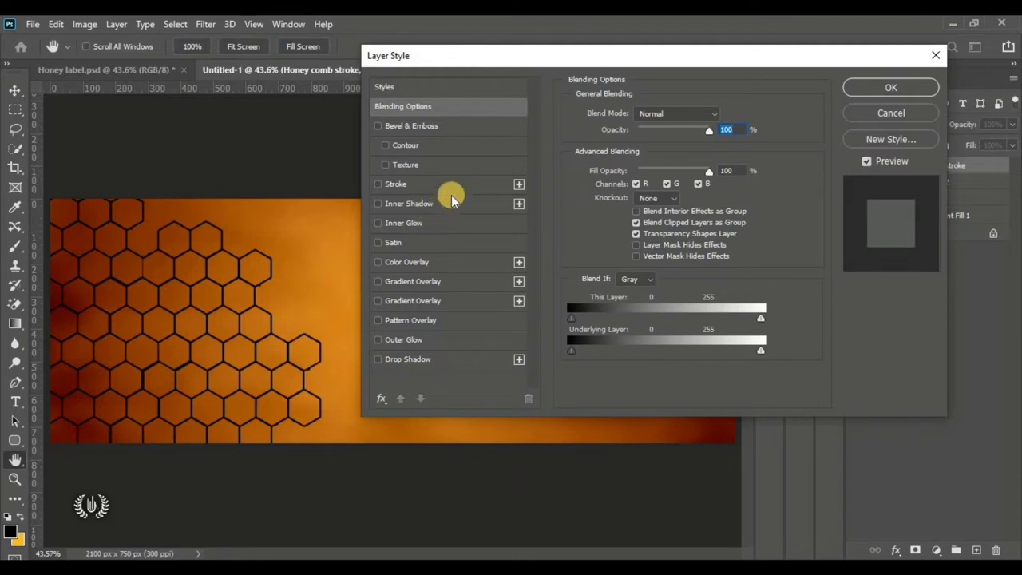
- Add a Color Overlay style to the honeycomb and open its colour picker
{"action": "left_click", "coordinate": [476, 262]}
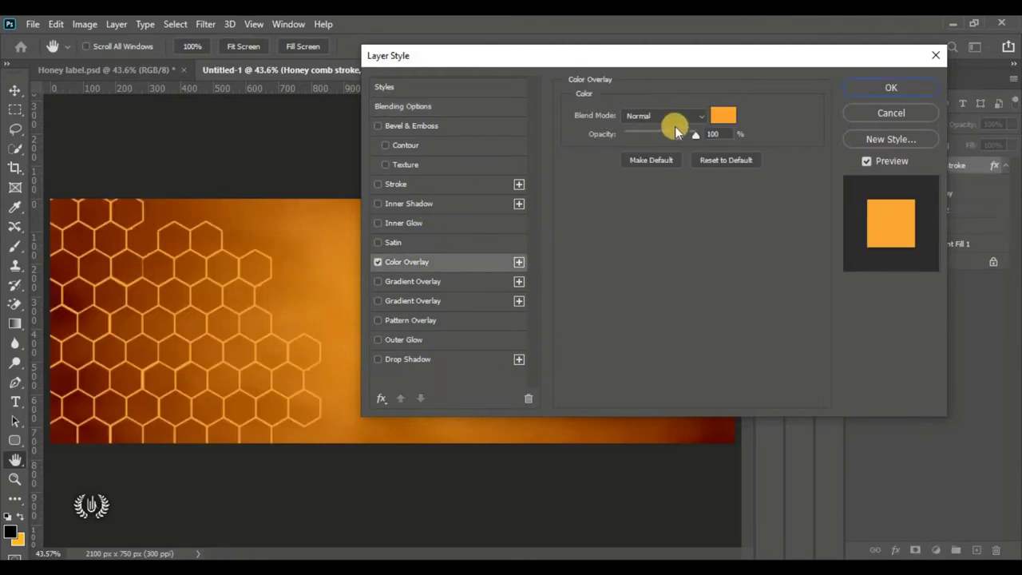
{"action": "left_click", "coordinate": [721, 118]}
{"action": "left_click", "coordinate": [759, 327]}
{"action": "left_click", "coordinate": [894, 374]}
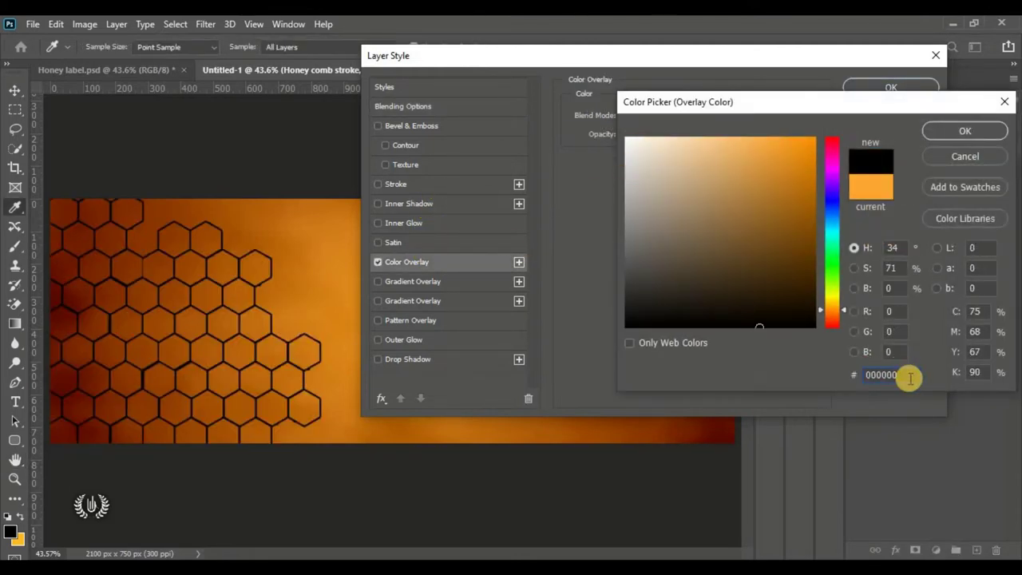
- Set the overlay colour to fea733 copied from the notes and apply the style
{"action": "key", "text": "alt+Tab"}
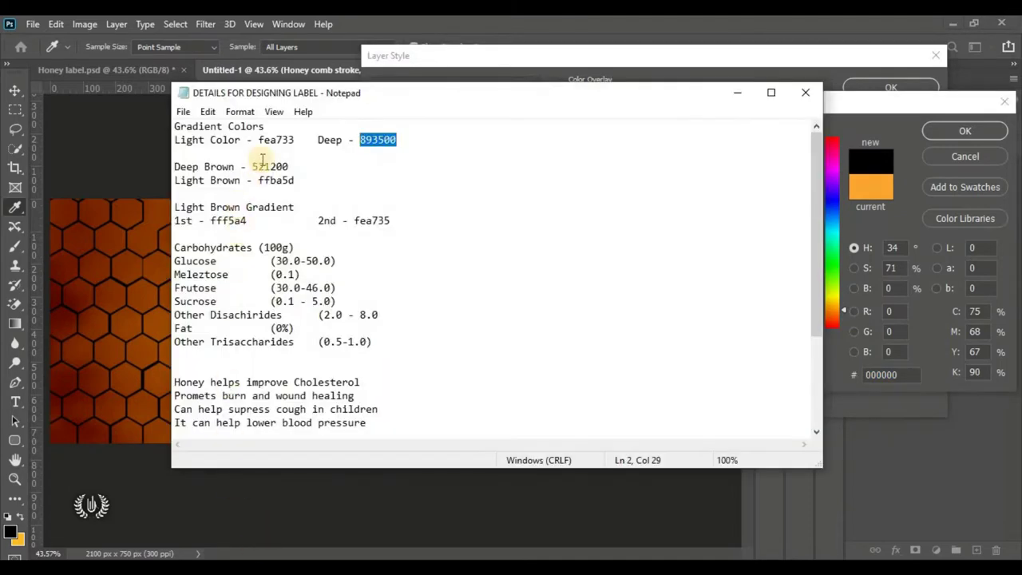
{"action": "left_click_drag", "start_coordinate": [293, 140], "coordinate": [261, 140]}
{"action": "right_click", "coordinate": [275, 141]}
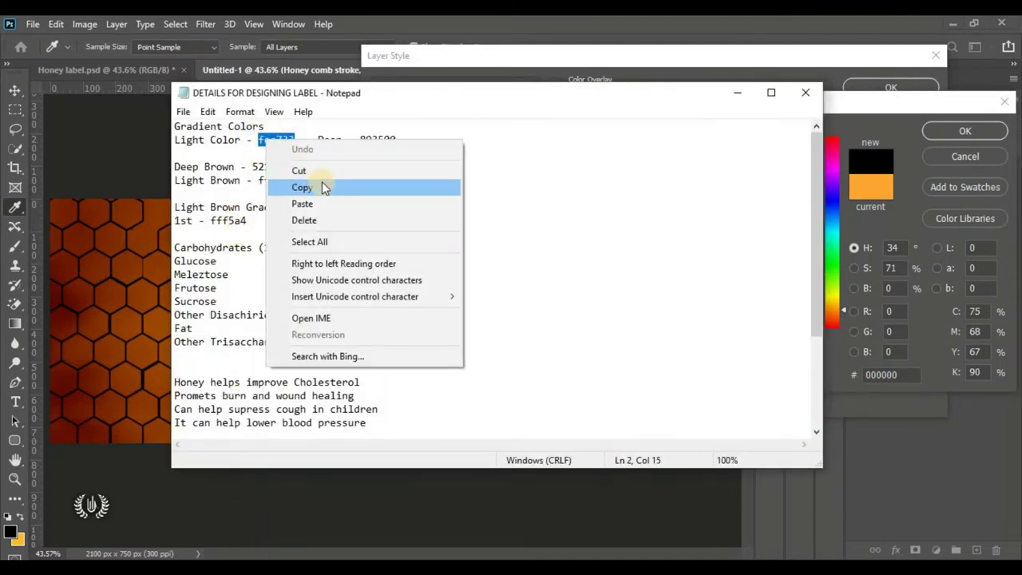
{"action": "left_click", "coordinate": [336, 183]}
{"action": "key", "text": "alt+Tab"}
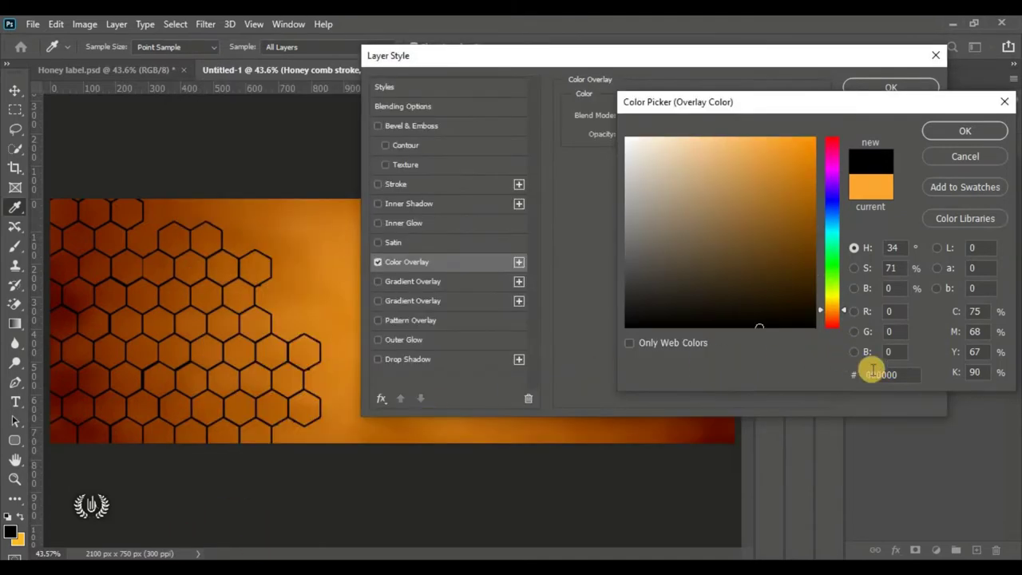
{"action": "left_click_drag", "start_coordinate": [902, 374], "coordinate": [824, 380]}
{"action": "right_click", "coordinate": [888, 375]}
{"action": "left_click", "coordinate": [902, 240]}
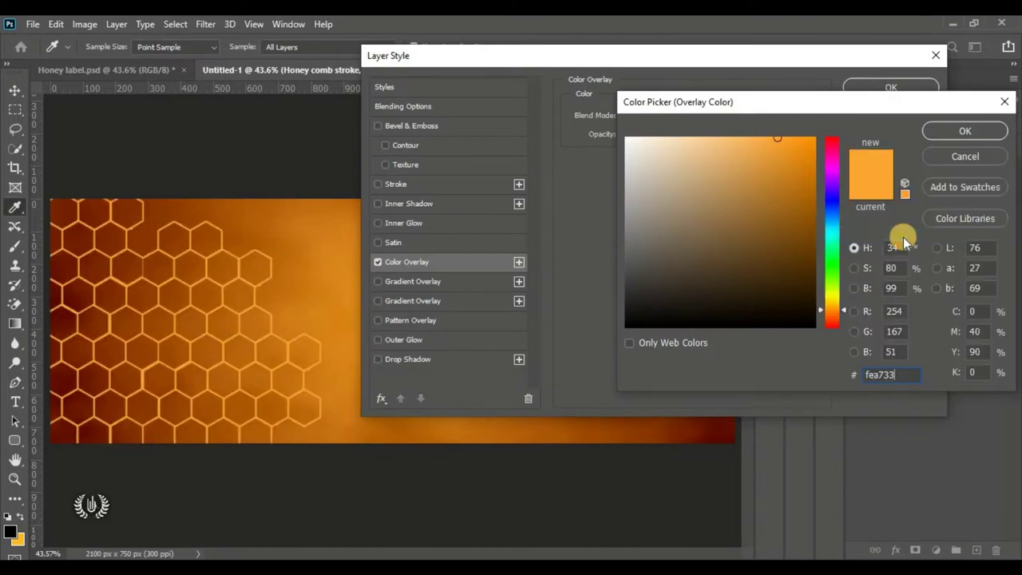
{"action": "left_click", "coordinate": [996, 130]}
{"action": "left_click", "coordinate": [872, 94]}
{"action": "key", "text": "v"}
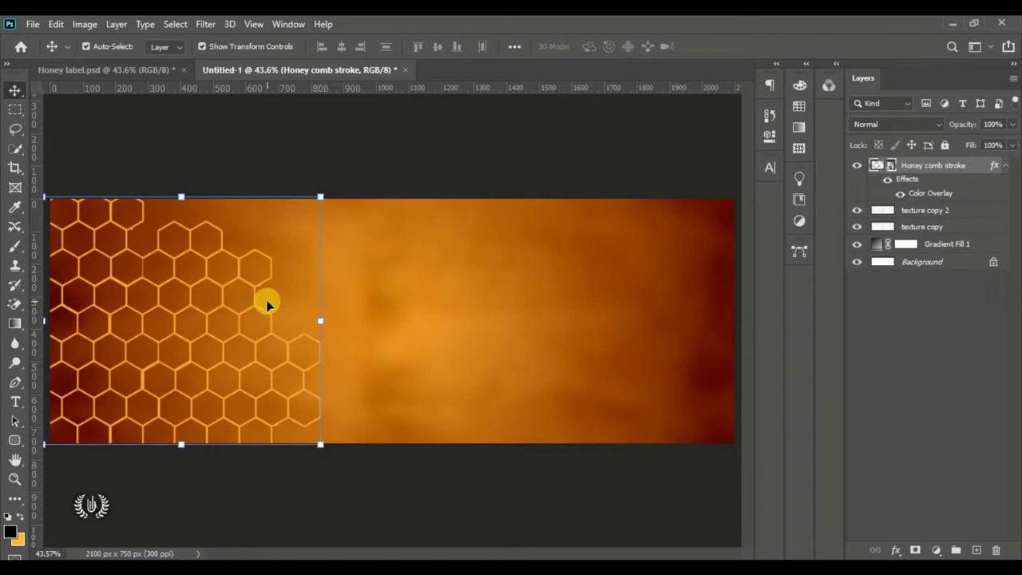
- Apply a 4-pixel Gaussian Blur to the honeycomb and lower its opacity to 40%
{"action": "left_click", "coordinate": [204, 24]}
{"action": "mouse_move", "coordinate": [214, 193]}
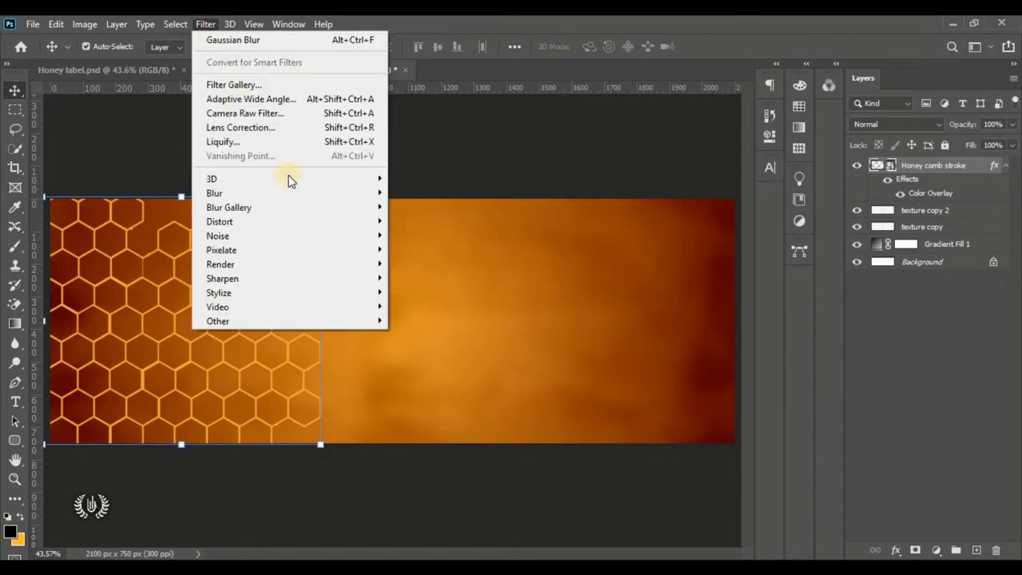
{"action": "left_click", "coordinate": [429, 249]}
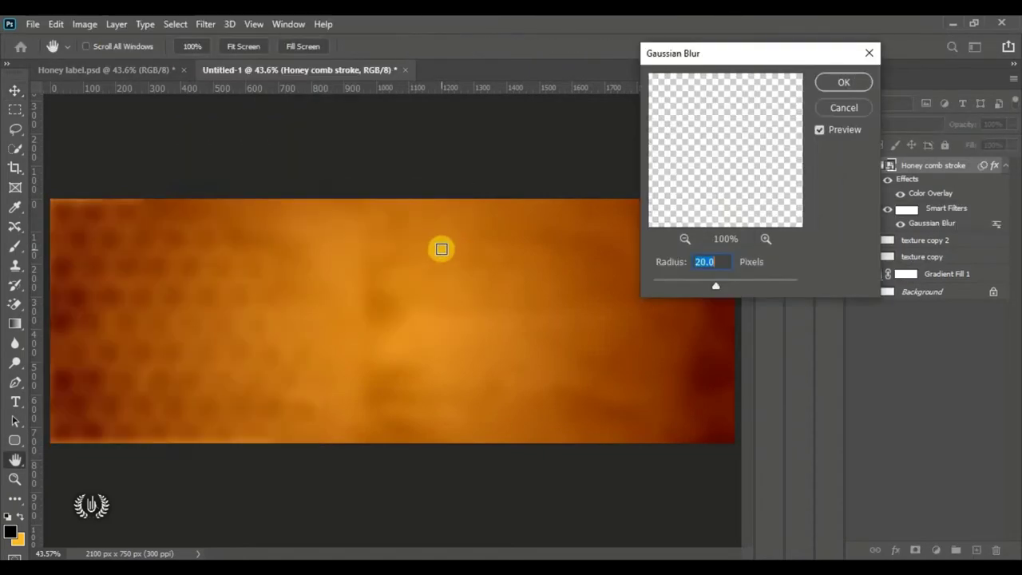
{"action": "mouse_move", "coordinate": [716, 284]}
{"action": "left_mouse_down"}
{"action": "mouse_move", "coordinate": [671, 281]}
{"action": "mouse_move", "coordinate": [703, 290]}
{"action": "left_mouse_up"}
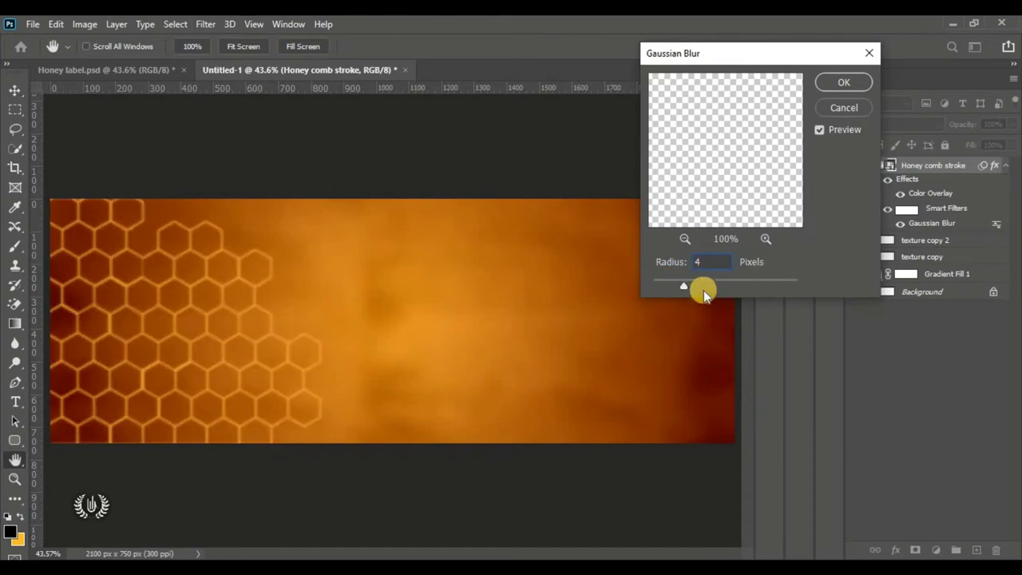
{"action": "left_click", "coordinate": [839, 83]}
{"action": "left_click_drag", "start_coordinate": [955, 128], "coordinate": [945, 129]}
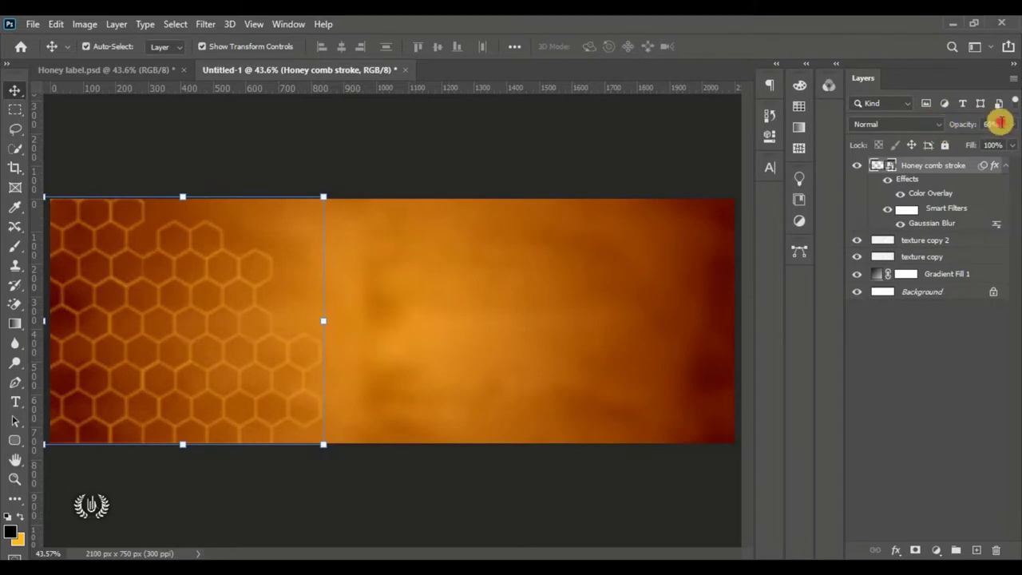
{"action": "type", "text": "40"}
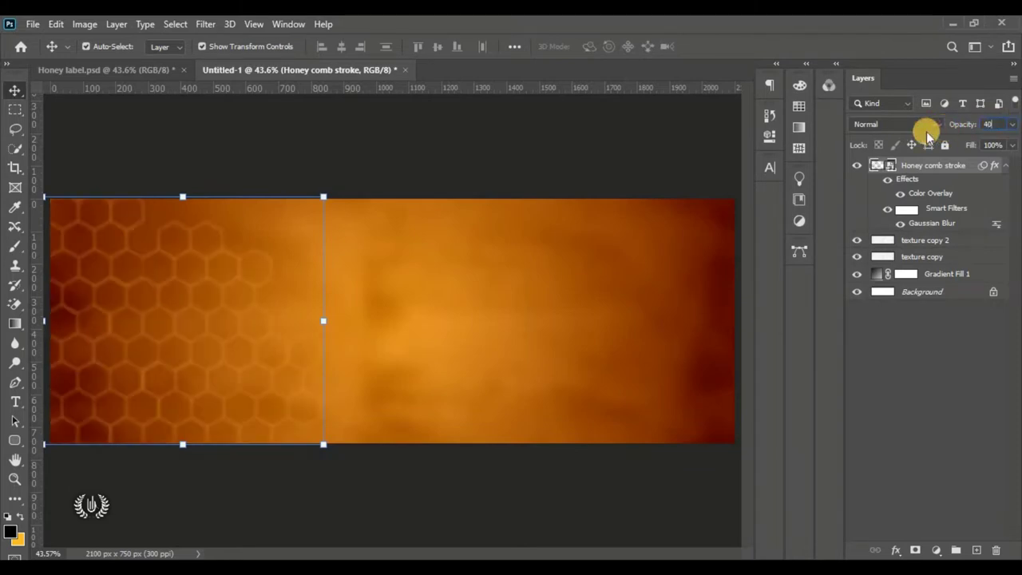
{"action": "left_click", "coordinate": [529, 156]}
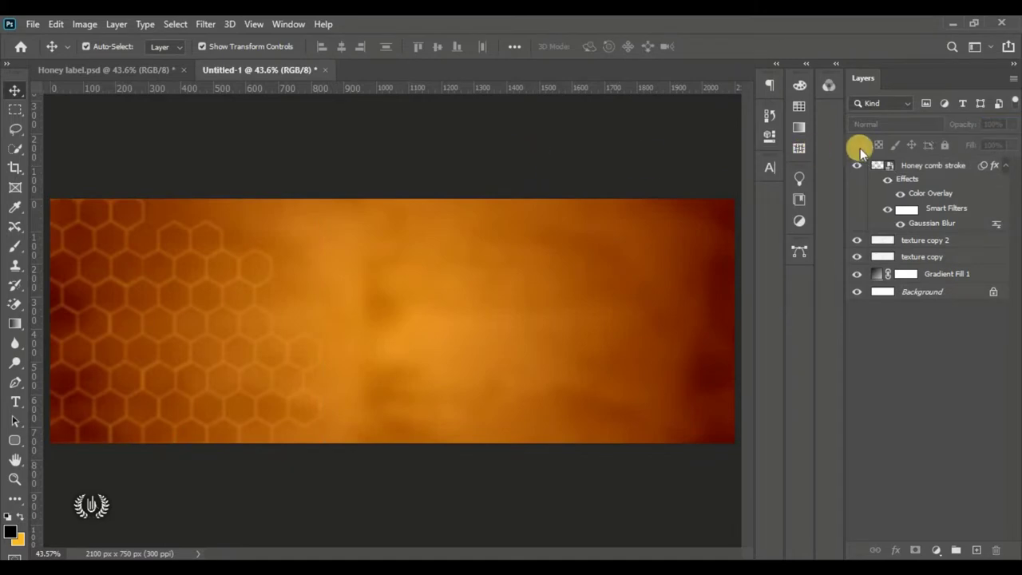
{"action": "left_click", "coordinate": [929, 165]}
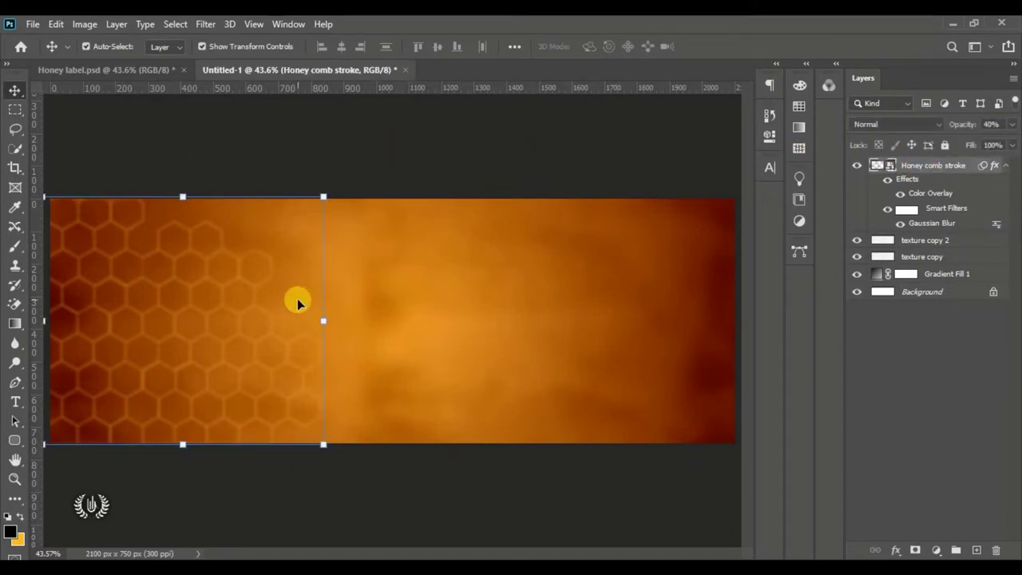
- Add a layer mask to the honeycomb and choose an 800 px Soft Round brush at 0% hardness
{"action": "left_click", "coordinate": [915, 549]}
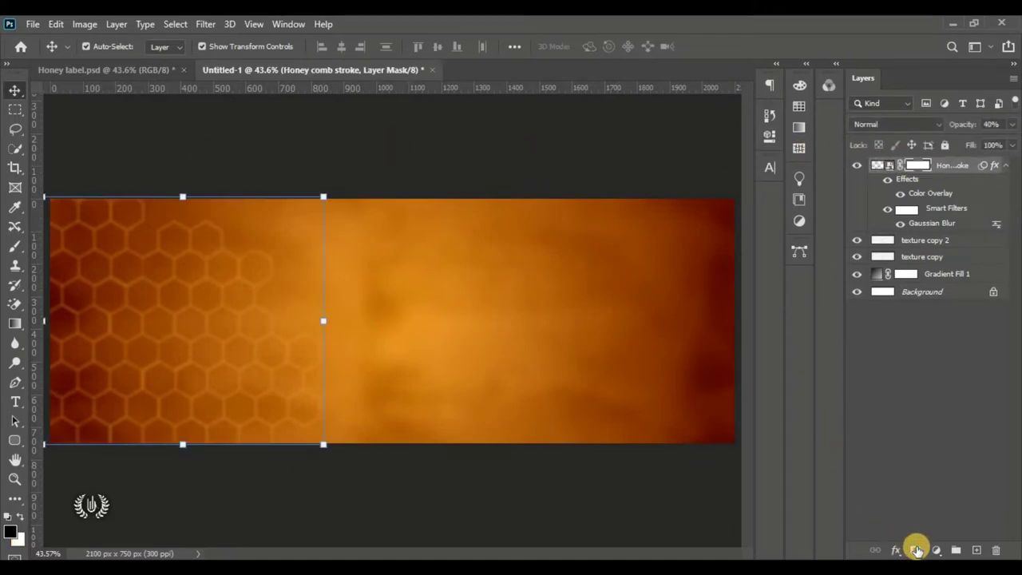
{"action": "right_click", "coordinate": [7, 254]}
{"action": "left_click", "coordinate": [67, 249]}
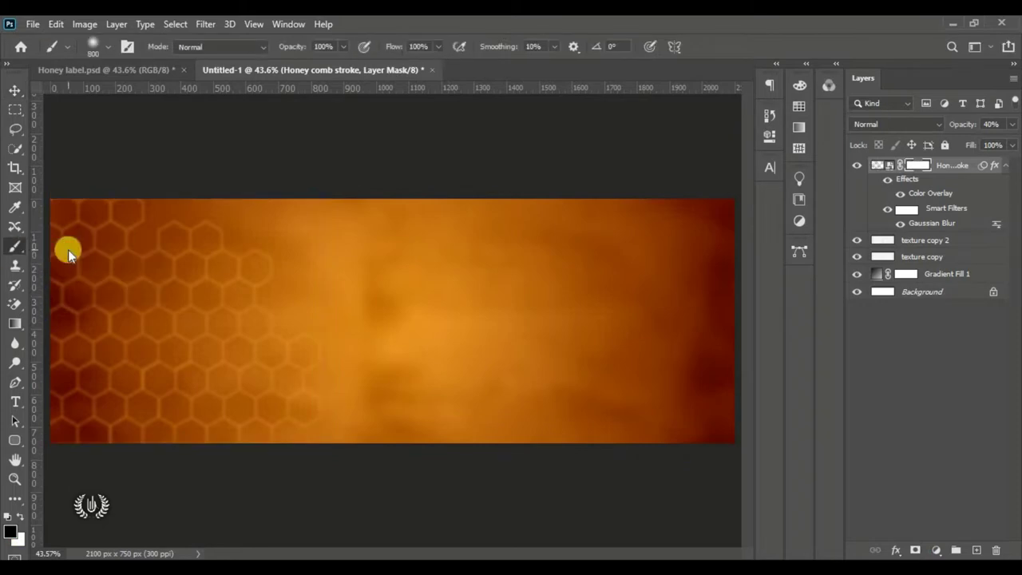
{"action": "left_click", "coordinate": [109, 48]}
{"action": "left_click", "coordinate": [146, 75]}
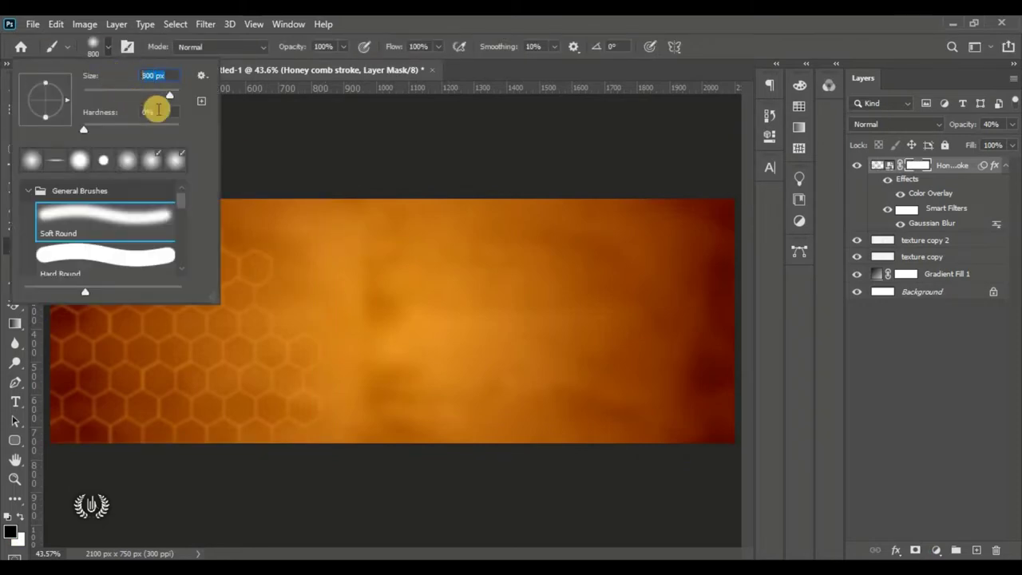
{"action": "left_click", "coordinate": [127, 214]}
{"action": "left_click", "coordinate": [104, 46]}
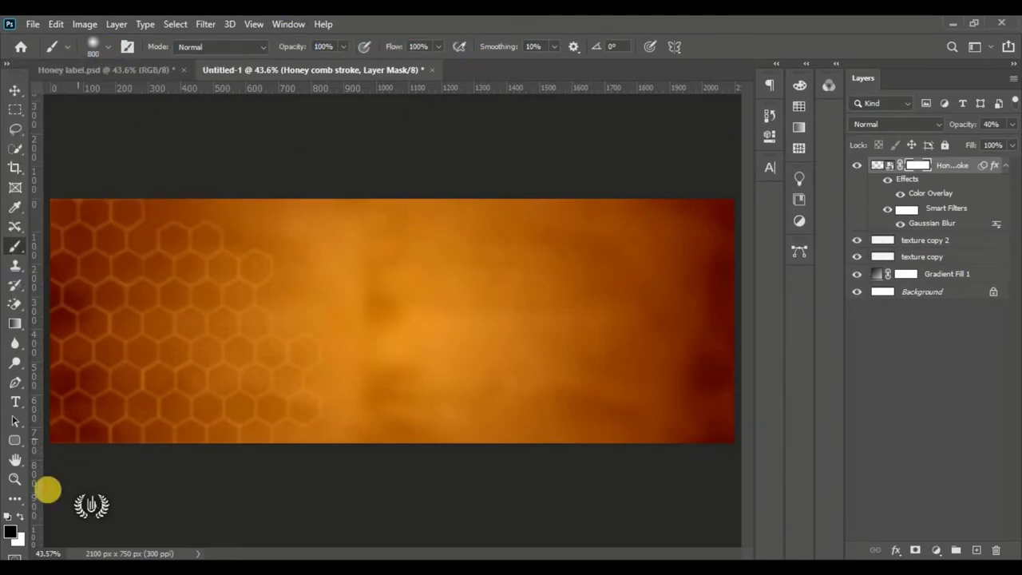
- Paint black on the mask to fade the honeycomb toward the centre, then duplicate the layer
{"action": "left_click", "coordinate": [16, 527]}
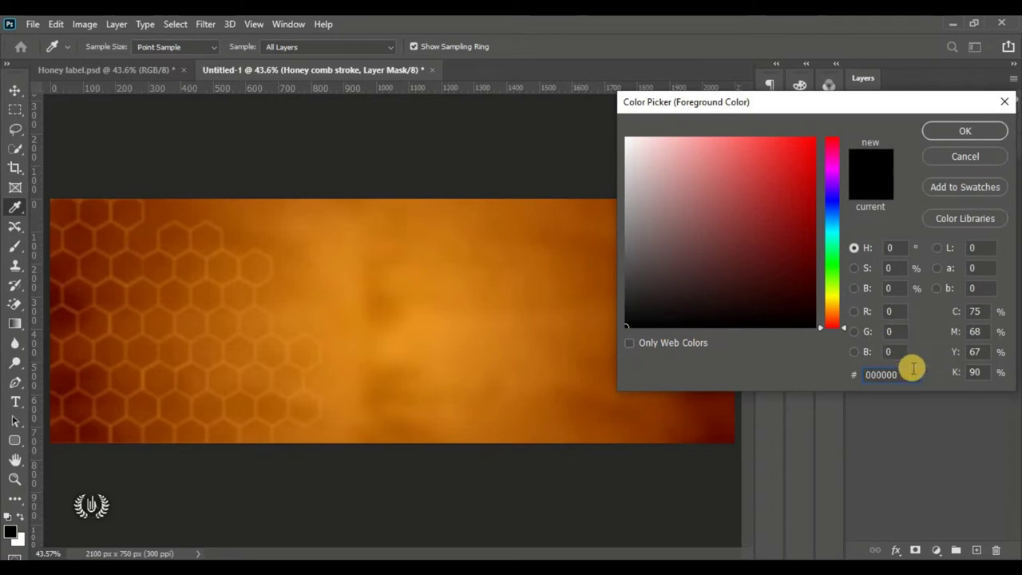
{"action": "left_click", "coordinate": [942, 132]}
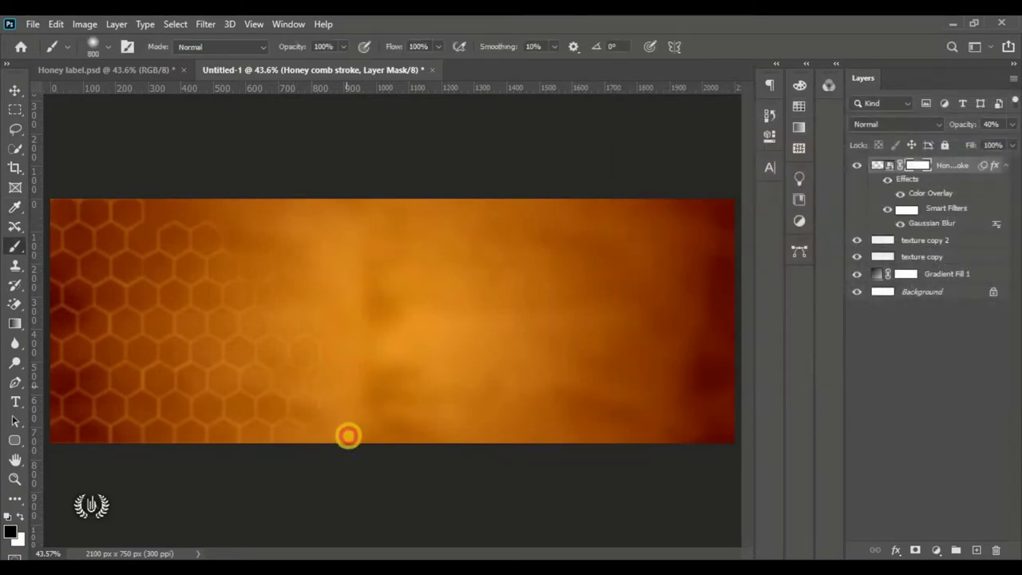
{"action": "left_click_drag", "start_coordinate": [348, 436], "coordinate": [277, 324]}
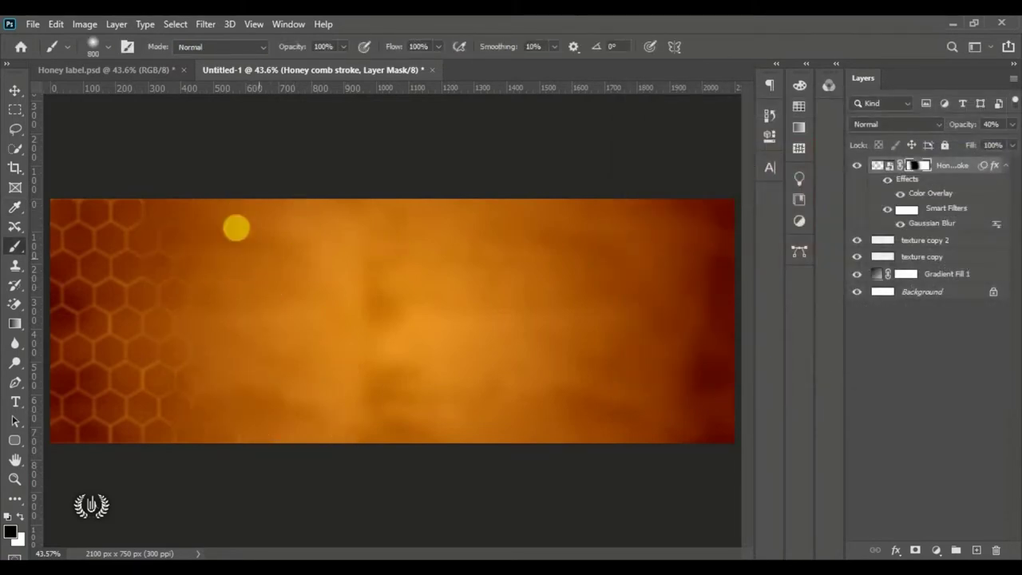
{"action": "left_click", "coordinate": [15, 90]}
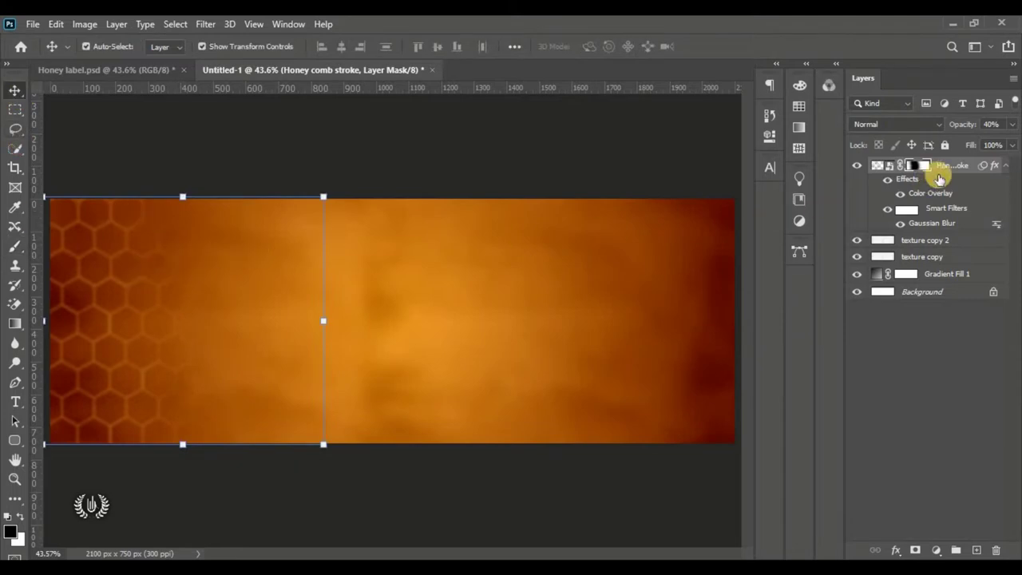
{"action": "mouse_move", "coordinate": [936, 165]}
{"action": "left_mouse_down"}
{"action": "mouse_move", "coordinate": [984, 540]}
{"action": "mouse_move", "coordinate": [975, 551]}
{"action": "left_mouse_up"}
- Flip the honeycomb copy horizontally and move it to the label's right edge
{"action": "left_click", "coordinate": [55, 25]}
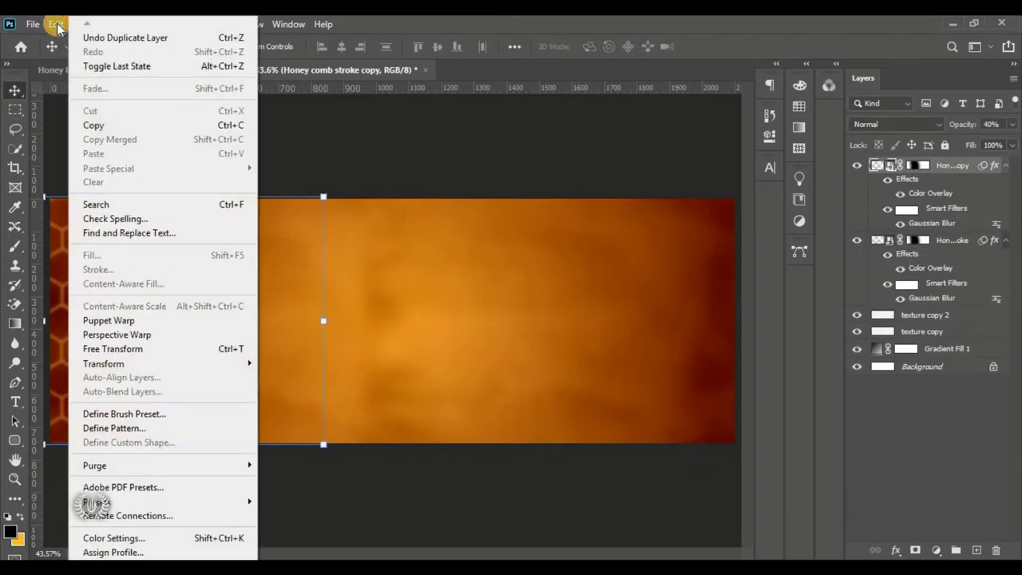
{"action": "left_click", "coordinate": [145, 348]}
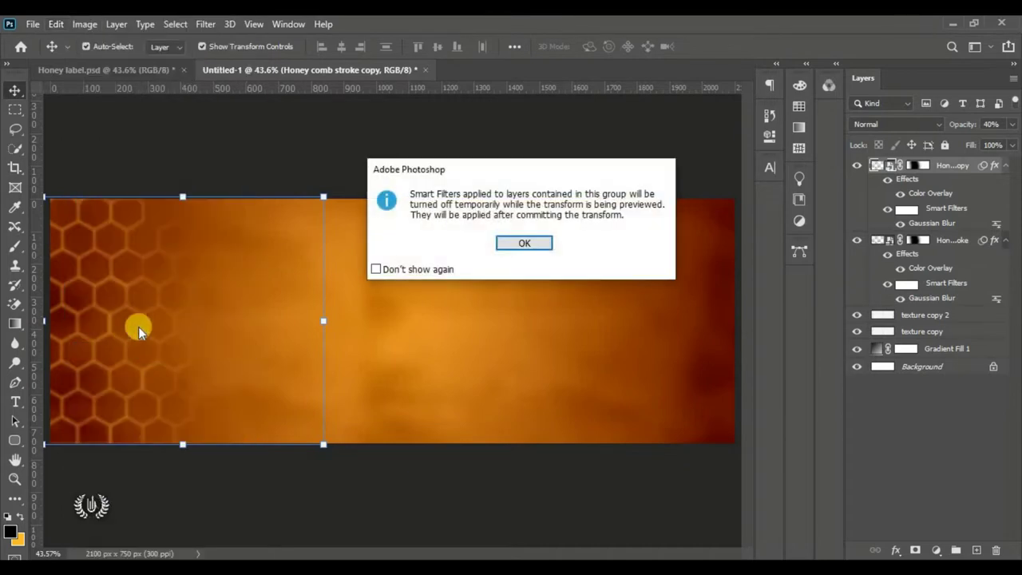
{"action": "left_click", "coordinate": [533, 248]}
{"action": "mouse_move", "coordinate": [125, 327]}
{"action": "left_mouse_down"}
{"action": "mouse_move", "coordinate": [543, 346]}
{"action": "mouse_move", "coordinate": [605, 325]}
{"action": "left_mouse_up"}
{"action": "right_click", "coordinate": [608, 331]}
{"action": "left_click", "coordinate": [657, 306]}
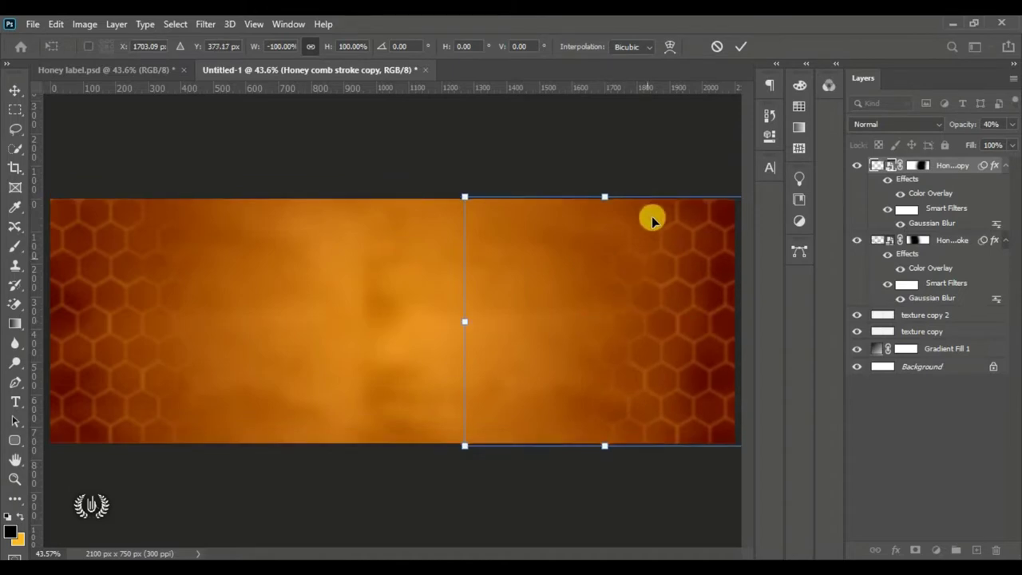
{"action": "left_click", "coordinate": [741, 48]}
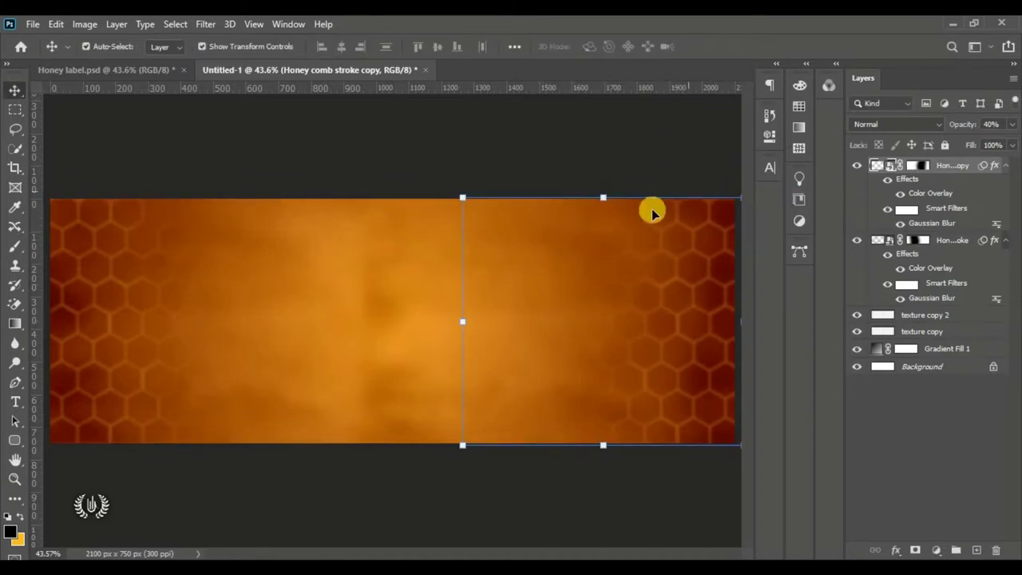
{"action": "left_click", "coordinate": [32, 27]}
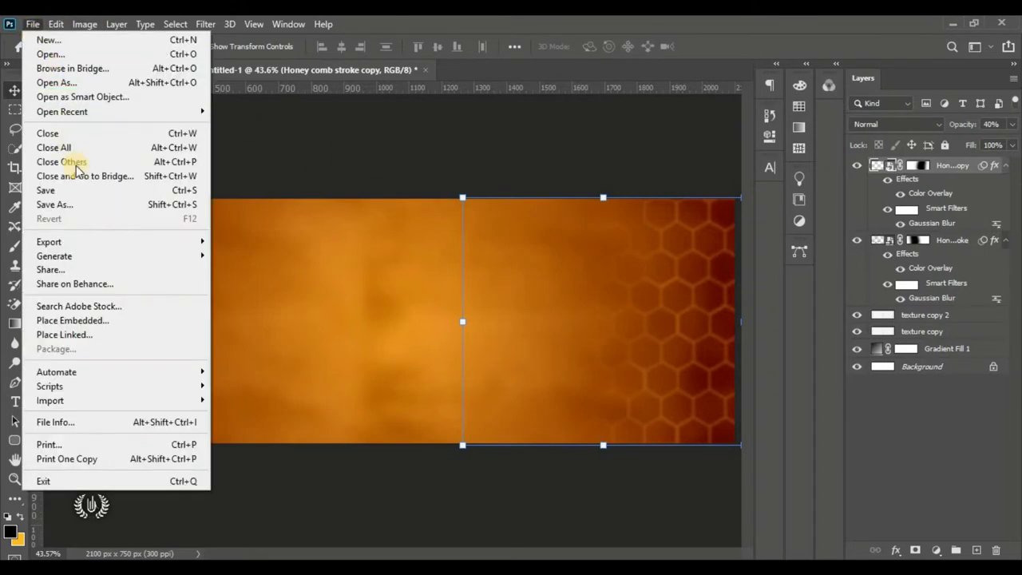
- Place the Honey stick image into the label as an embedded object
{"action": "left_click", "coordinate": [130, 320]}
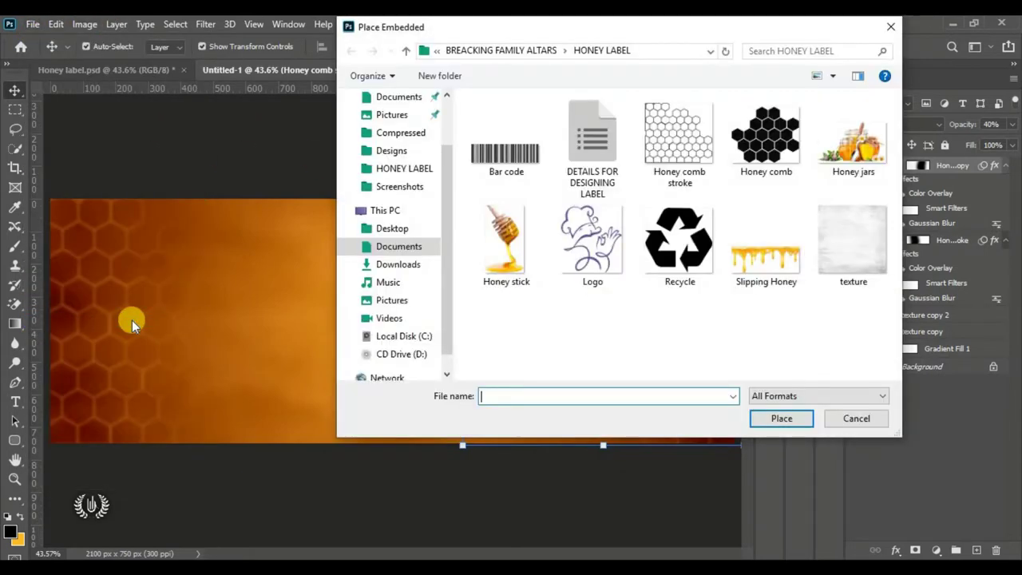
{"action": "left_click", "coordinate": [518, 272]}
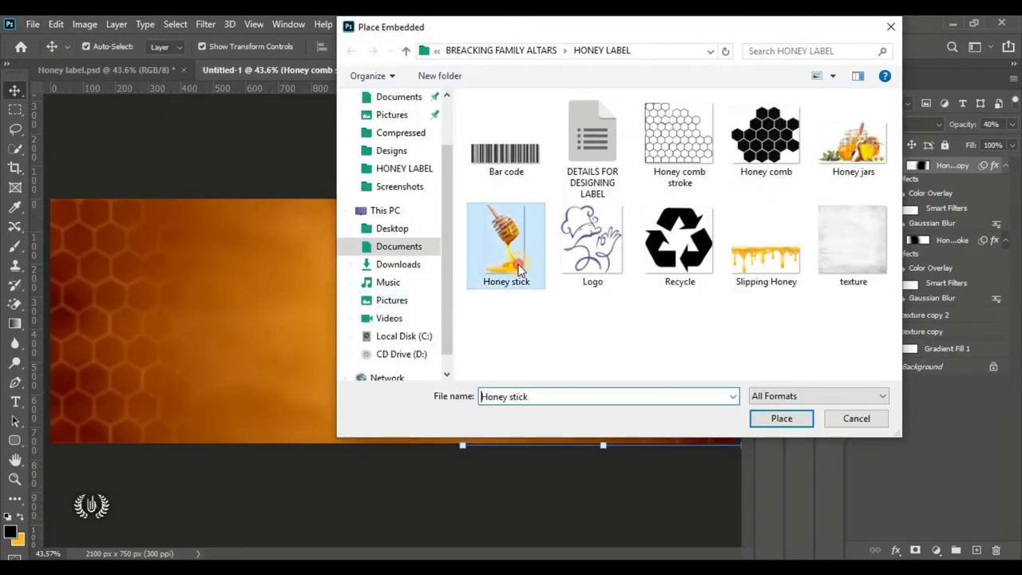
{"action": "left_click", "coordinate": [773, 417]}
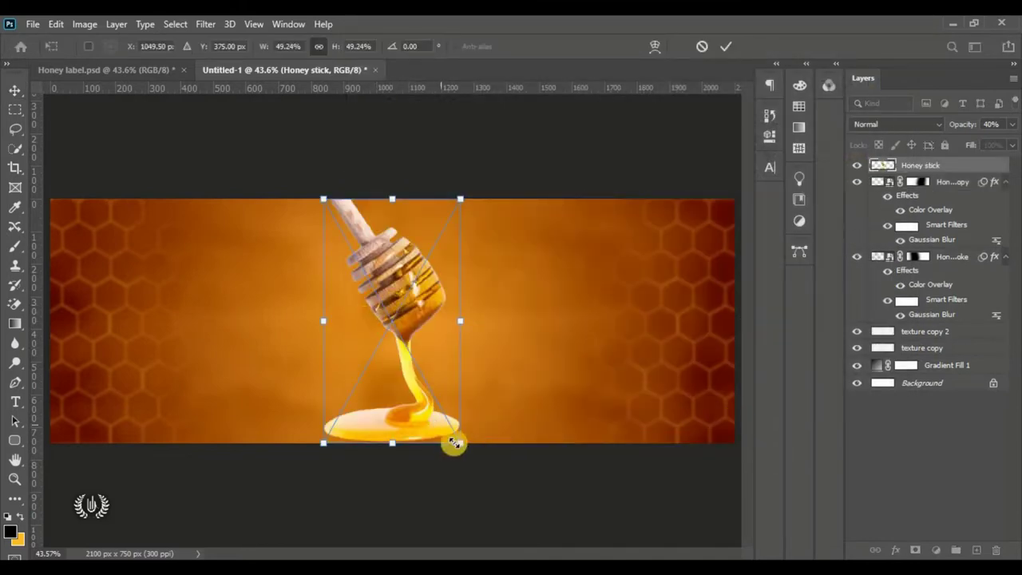
- Enlarge the honey dipper to about 137% and position it over the left-centre
{"action": "left_click_drag", "start_coordinate": [461, 444], "coordinate": [526, 541]}
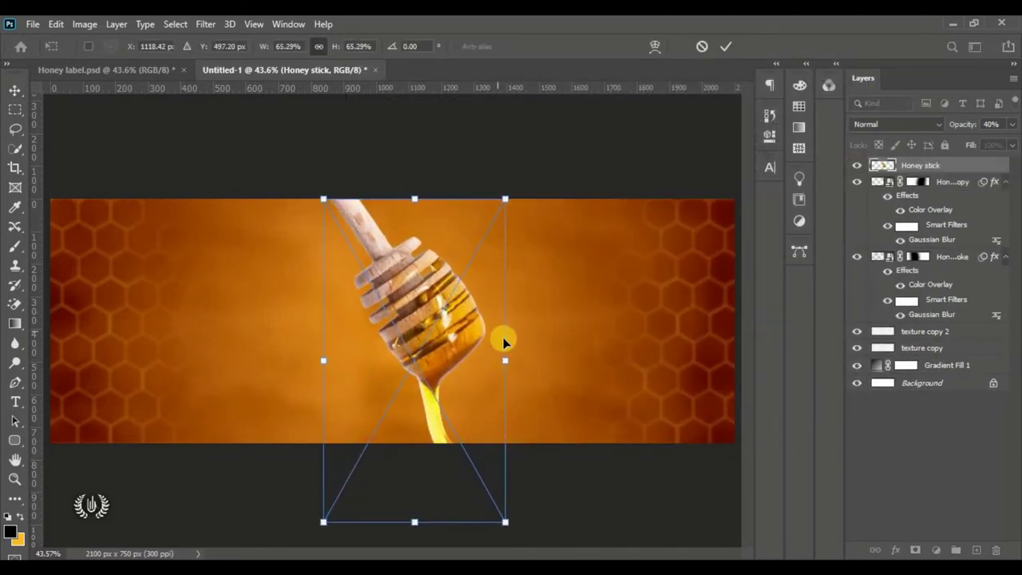
{"action": "left_click_drag", "start_coordinate": [558, 392], "coordinate": [663, 404]}
{"action": "mouse_move", "coordinate": [544, 337]}
{"action": "left_mouse_down"}
{"action": "mouse_move", "coordinate": [404, 373]}
{"action": "mouse_move", "coordinate": [396, 390]}
{"action": "left_mouse_up"}
{"action": "left_click_drag", "start_coordinate": [513, 412], "coordinate": [556, 413]}
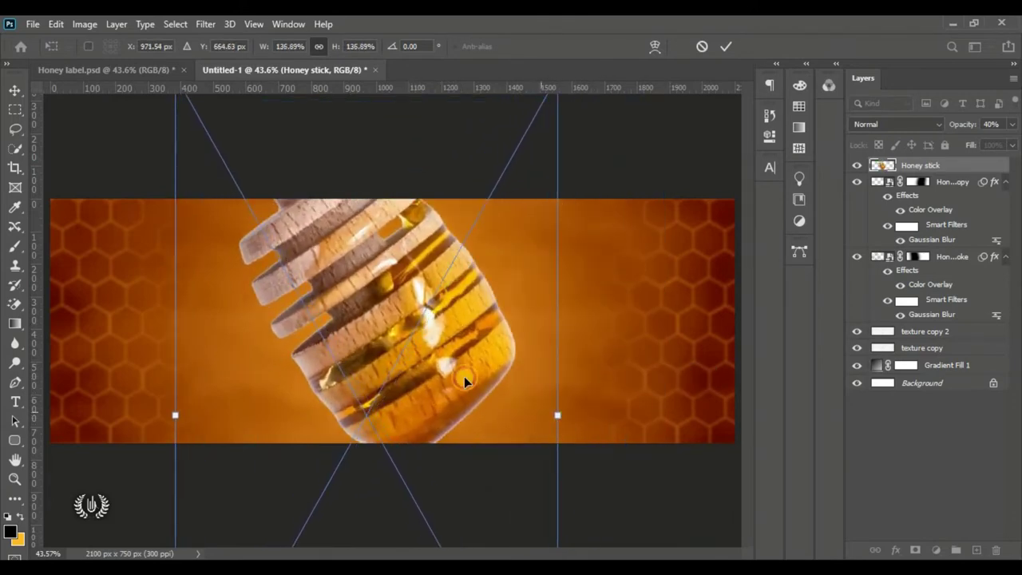
{"action": "left_click_drag", "start_coordinate": [465, 381], "coordinate": [433, 385]}
{"action": "left_click_drag", "start_coordinate": [456, 343], "coordinate": [379, 321]}
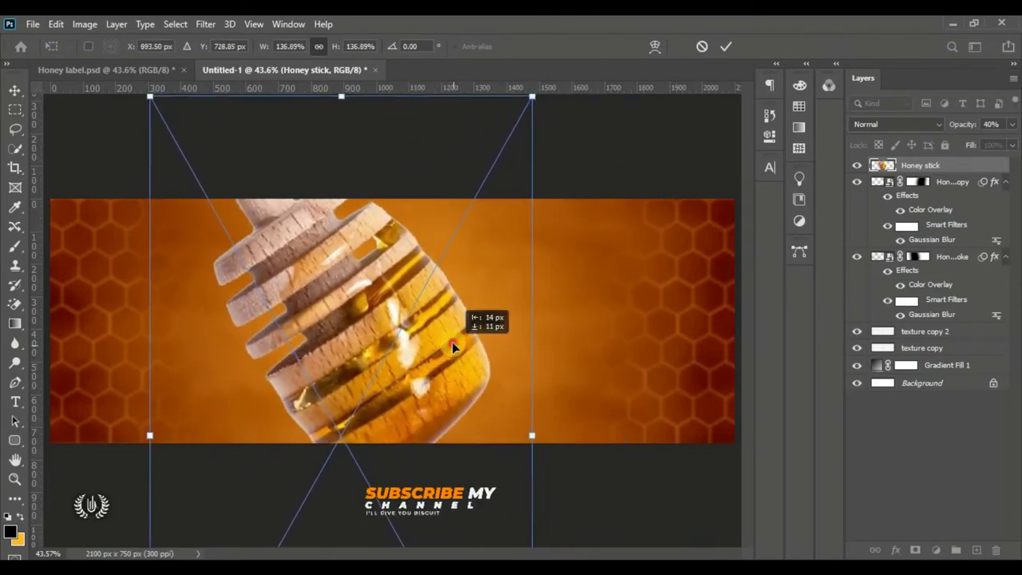
- Commit the honey dipper's placement and lower its layer opacity to 50%
{"action": "left_click", "coordinate": [726, 45]}
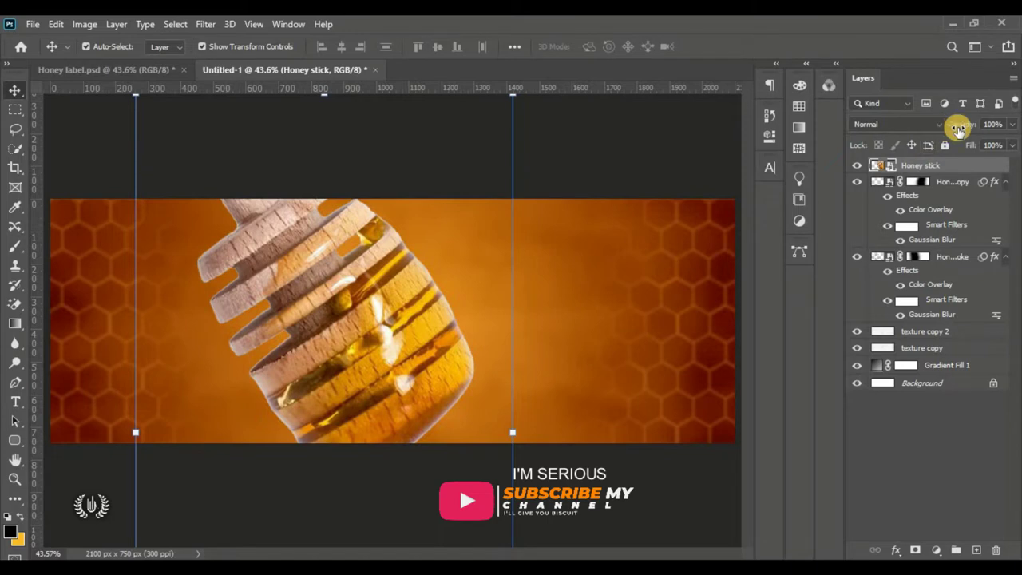
{"action": "left_click_drag", "start_coordinate": [958, 128], "coordinate": [950, 130]}
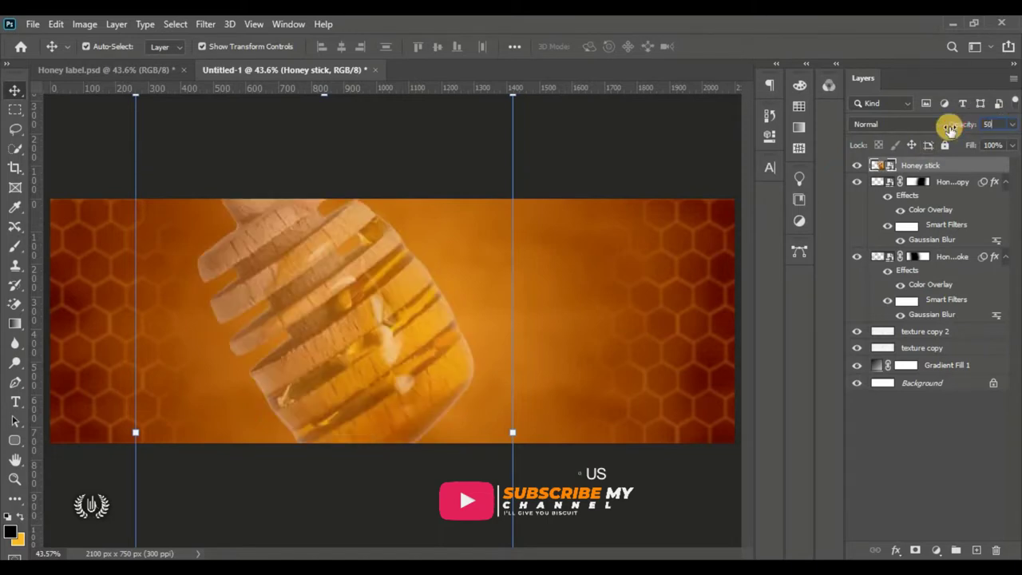
{"action": "left_click", "coordinate": [942, 166]}
{"action": "left_click", "coordinate": [918, 165]}
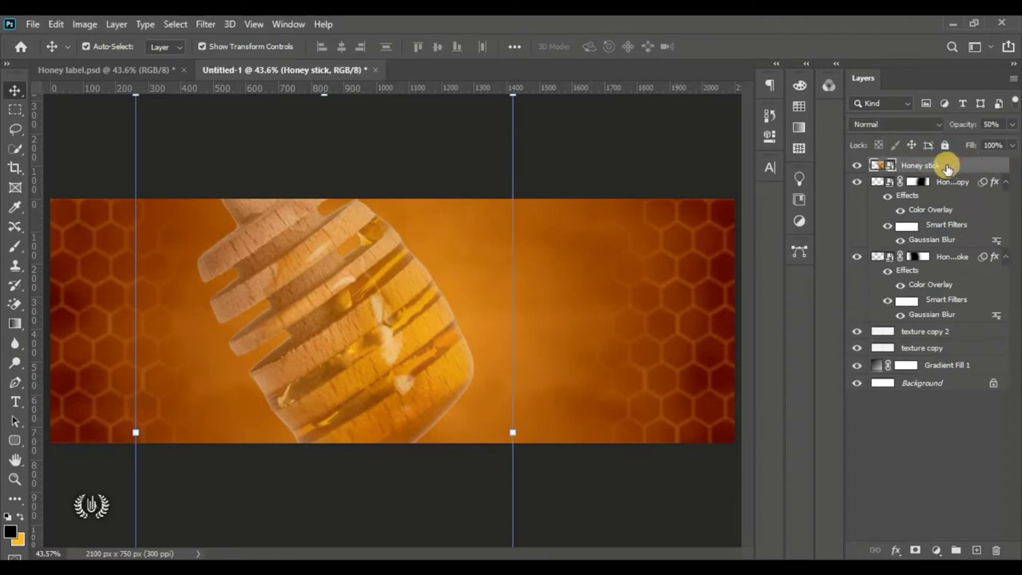
- Switch the Honey stick layer's blend mode to Hard Light
{"action": "left_click", "coordinate": [860, 165]}
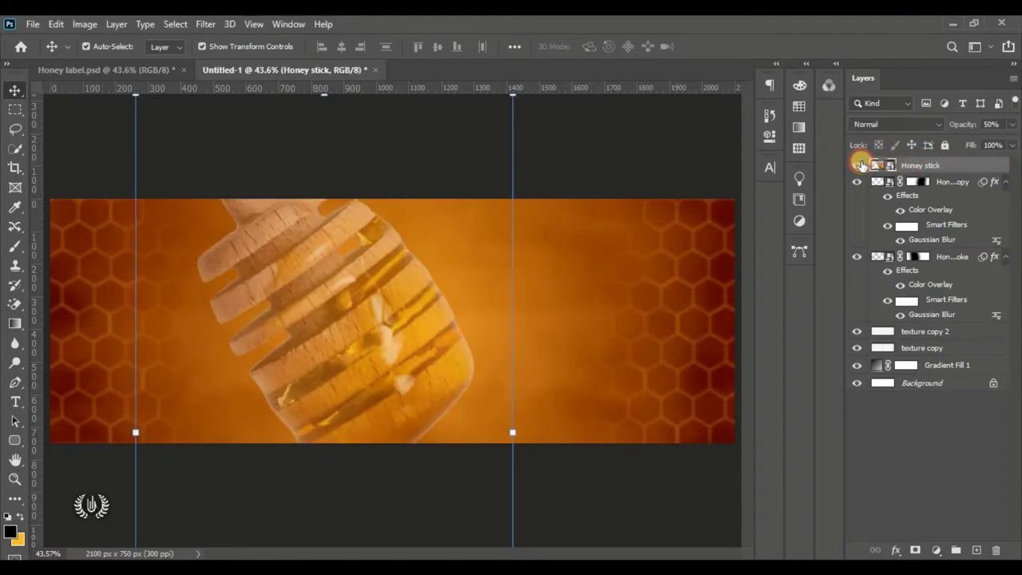
{"action": "left_click", "coordinate": [888, 125]}
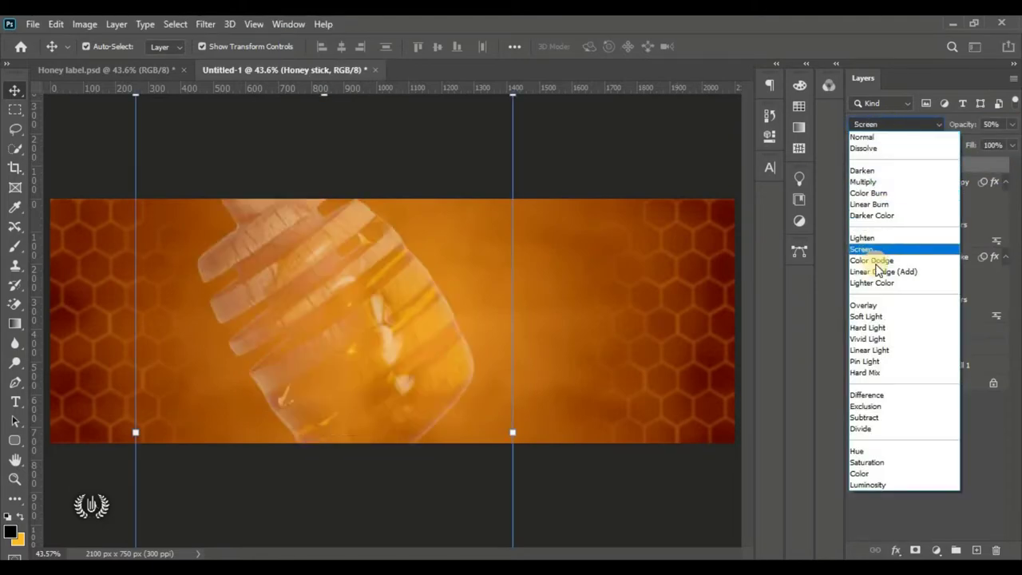
{"action": "left_click", "coordinate": [889, 329]}
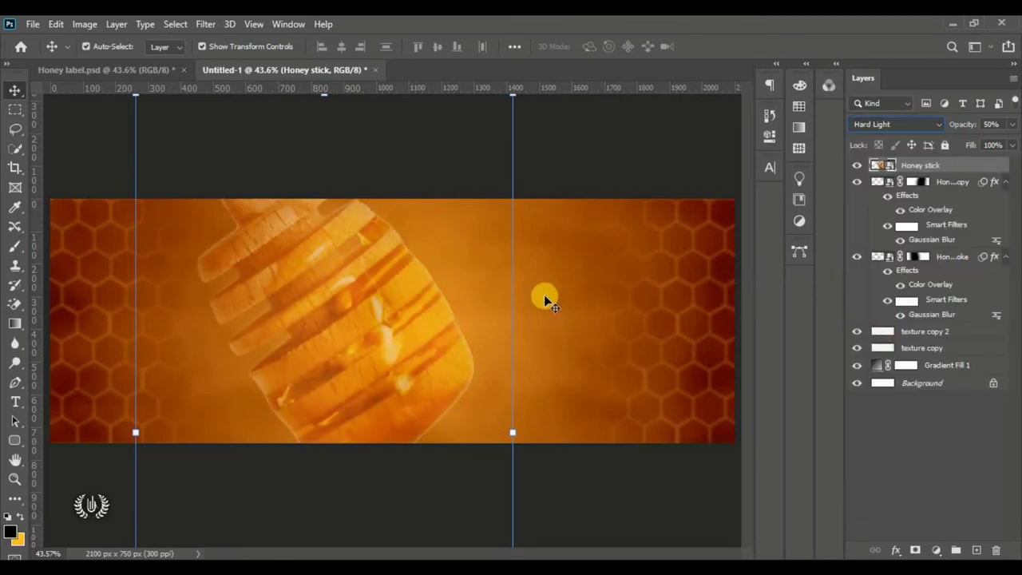
{"action": "left_click", "coordinate": [210, 25]}
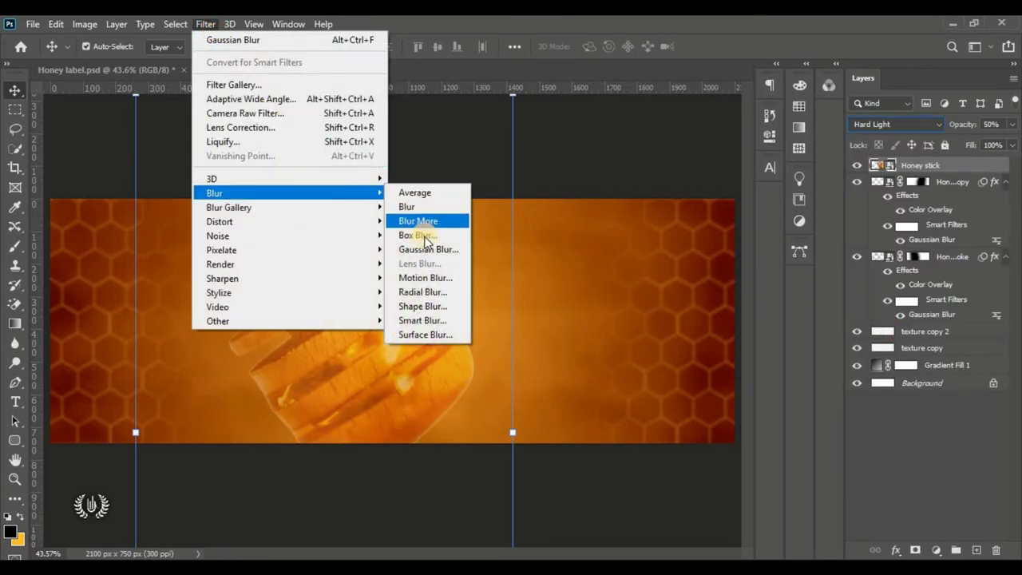
- Apply a Gaussian Blur with a 5-pixel radius to the Honey stick layer
{"action": "left_click", "coordinate": [428, 249]}
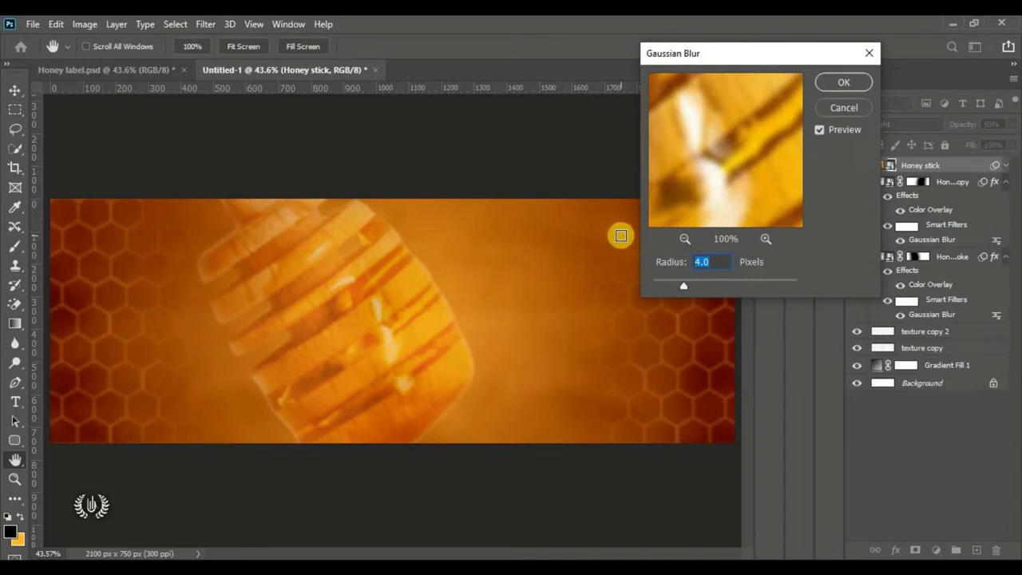
{"action": "left_click", "coordinate": [834, 83]}
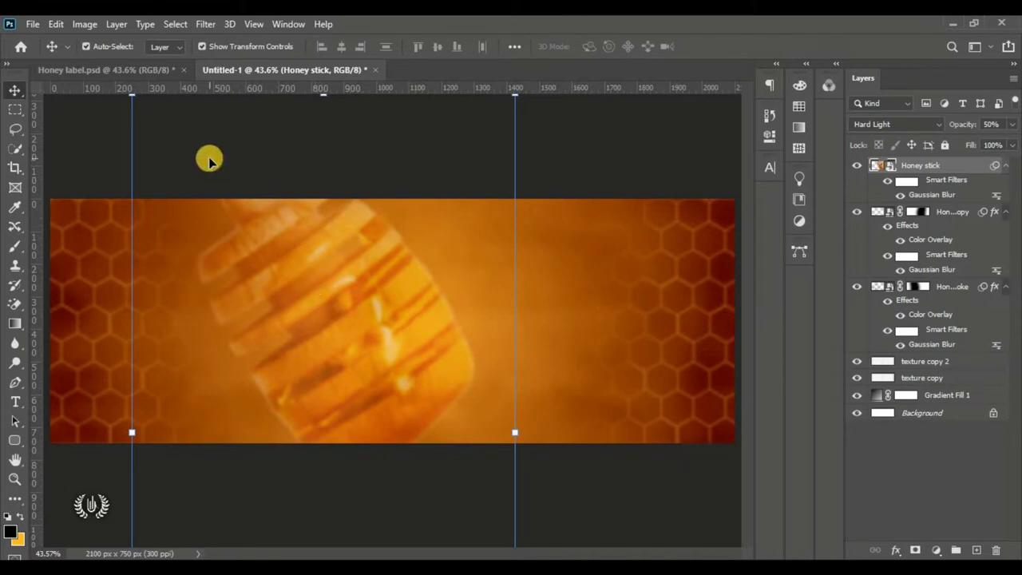
{"action": "left_click", "coordinate": [254, 23]}
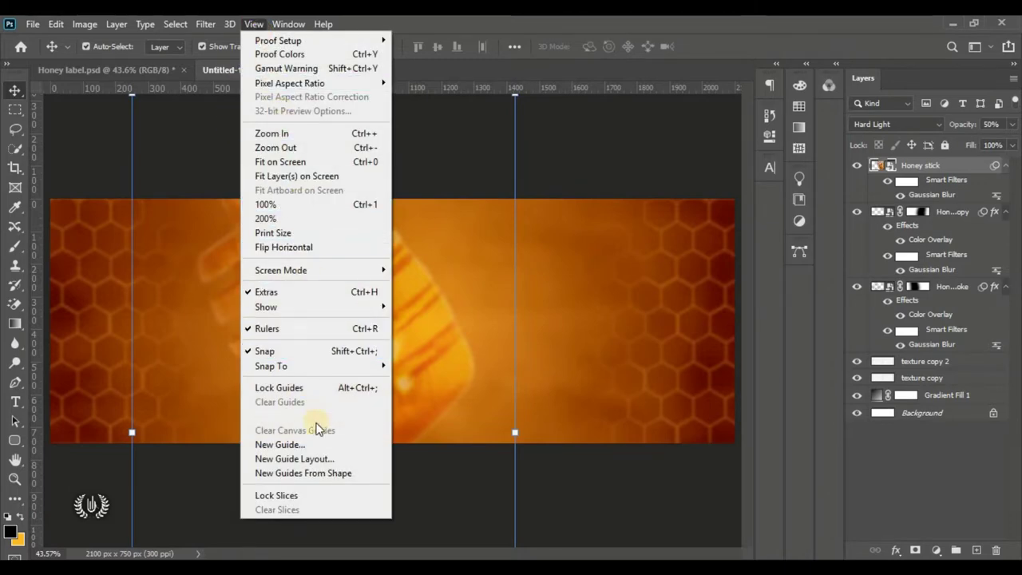
- Add a vertical guide at 50% across the canvas
{"action": "left_click", "coordinate": [304, 445]}
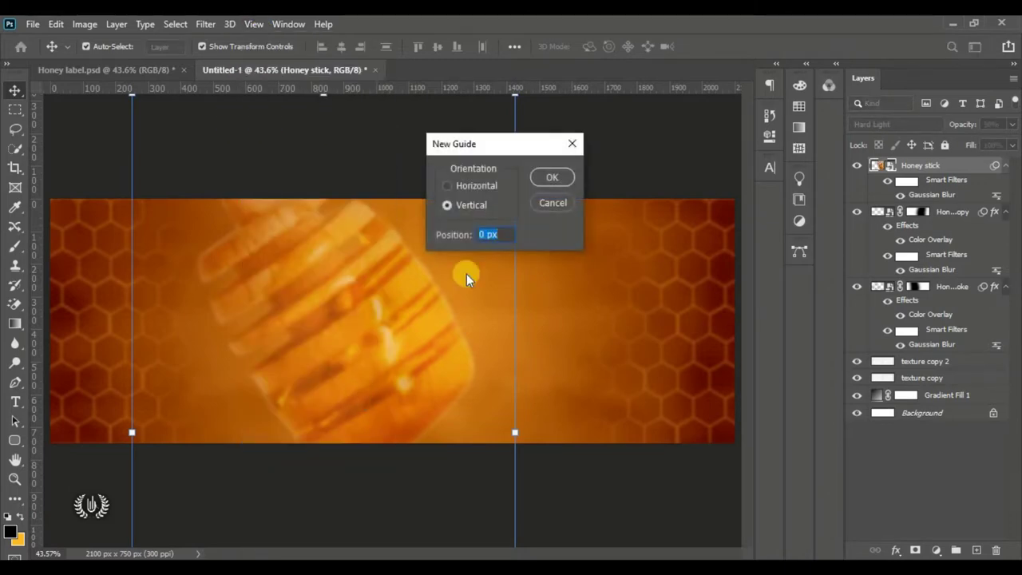
{"action": "left_click", "coordinate": [471, 206]}
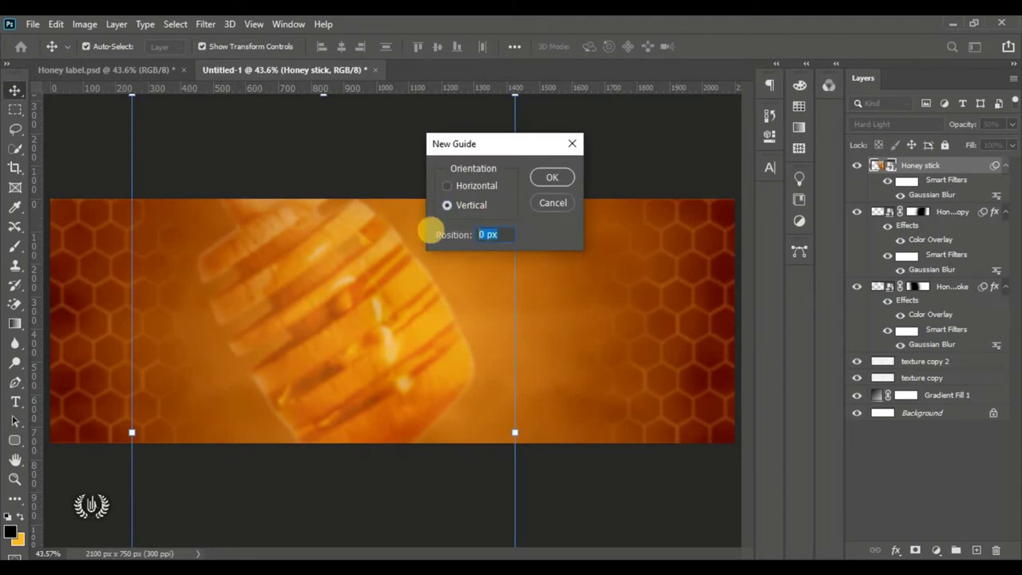
{"action": "type", "text": "50%"}
{"action": "left_click", "coordinate": [547, 182]}
- Create a new empty Layer 1 above the Honey stick layer
{"action": "left_click", "coordinate": [557, 166]}
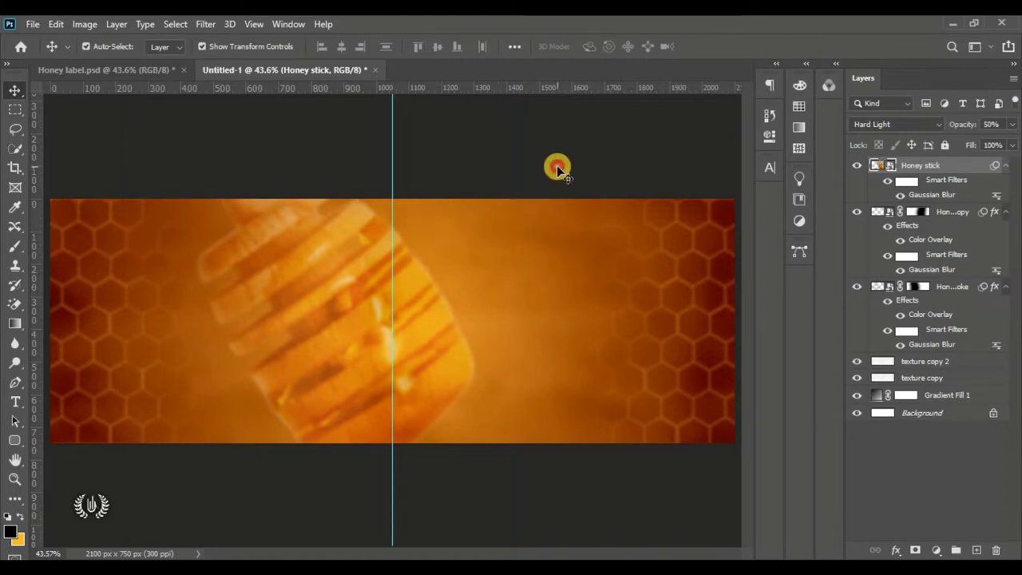
{"action": "left_click", "coordinate": [947, 165]}
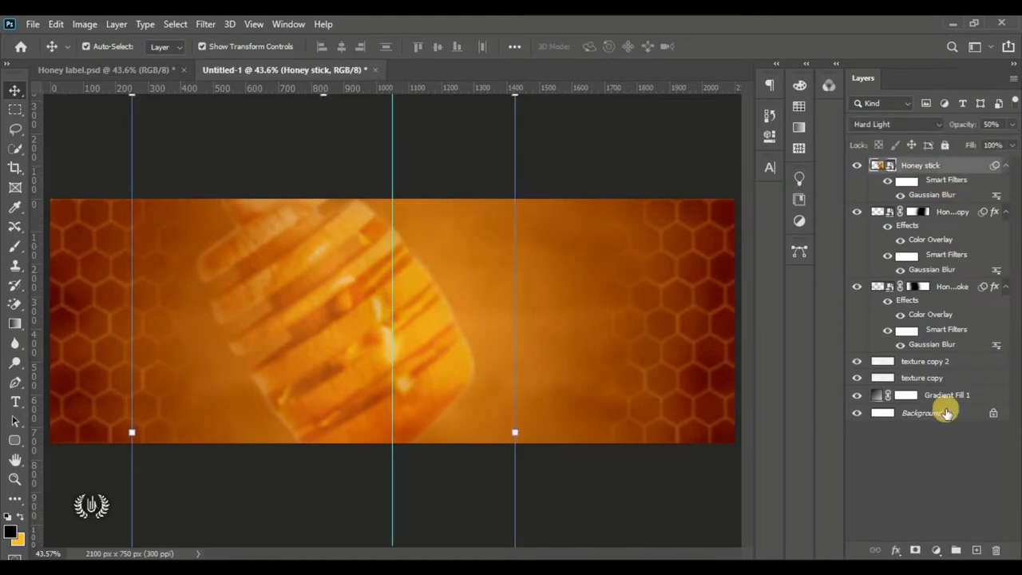
{"action": "left_click", "coordinate": [976, 550]}
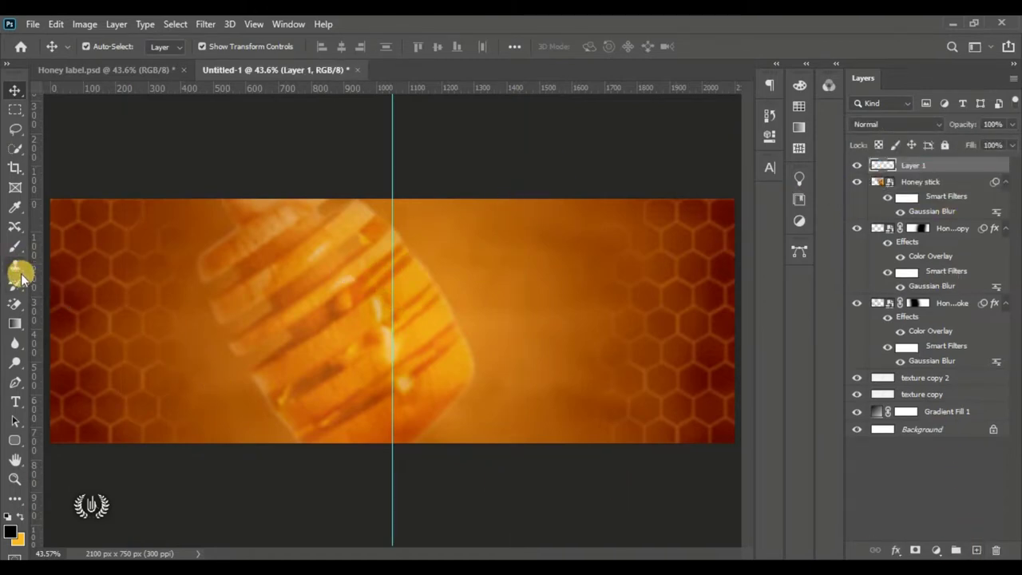
- Draw a black circle near the canvas centre with the Ellipse Tool
{"action": "left_click", "coordinate": [14, 441]}
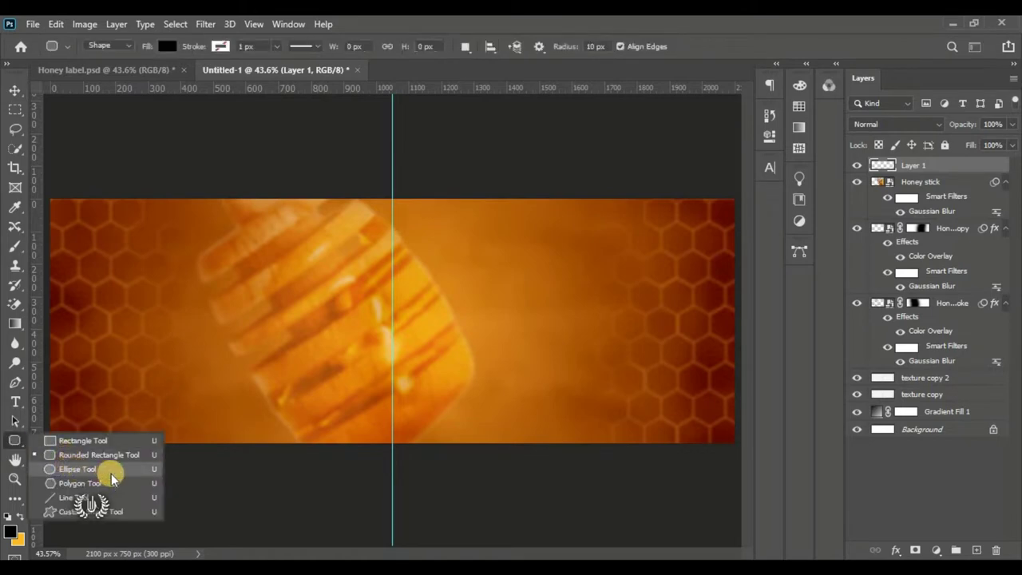
{"action": "left_click", "coordinate": [110, 471]}
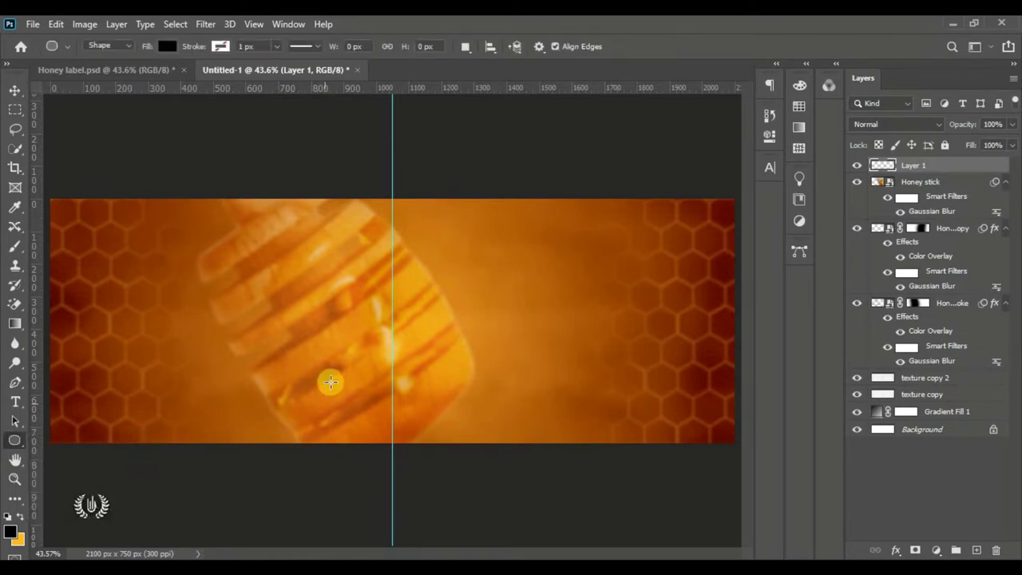
{"action": "mouse_move", "coordinate": [323, 246]}
{"action": "left_mouse_down"}
{"action": "mouse_move", "coordinate": [509, 471]}
{"action": "mouse_move", "coordinate": [500, 438]}
{"action": "left_mouse_up"}
- Centre the circle on the vertical guide, then select all and deselect
{"action": "left_click", "coordinate": [15, 89]}
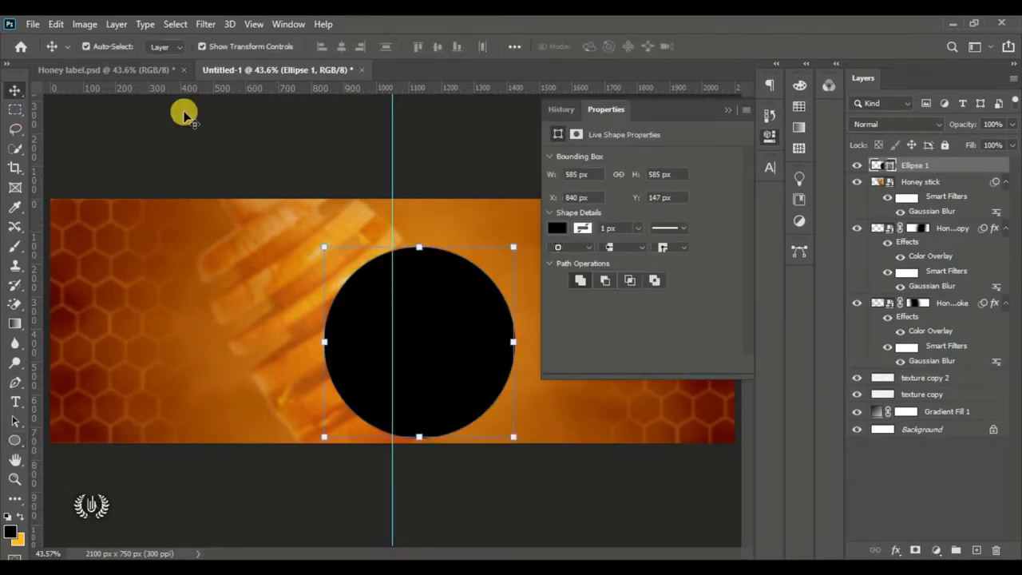
{"action": "left_click_drag", "start_coordinate": [438, 335], "coordinate": [410, 332]}
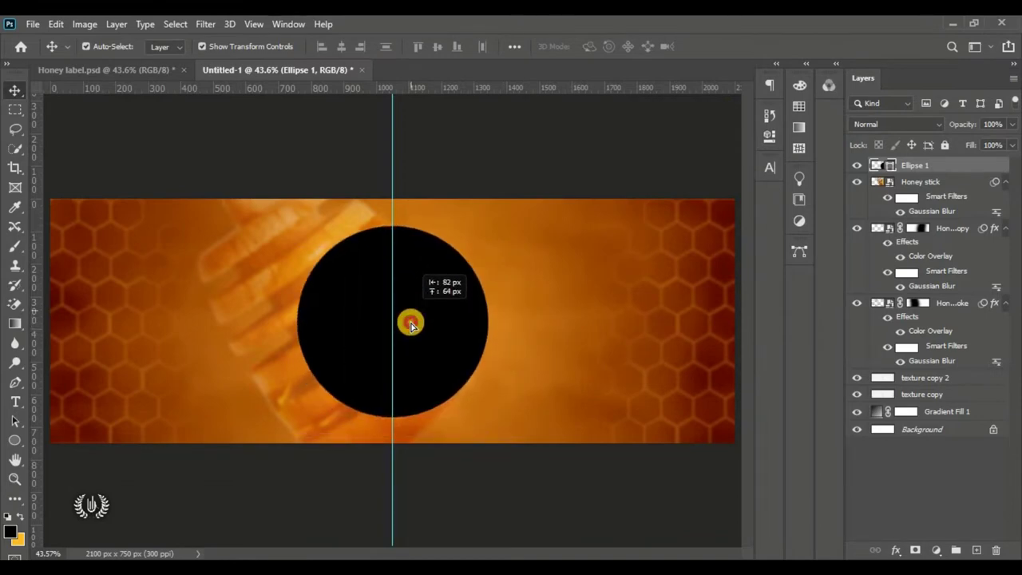
{"action": "left_click_drag", "start_coordinate": [410, 332], "coordinate": [393, 319]}
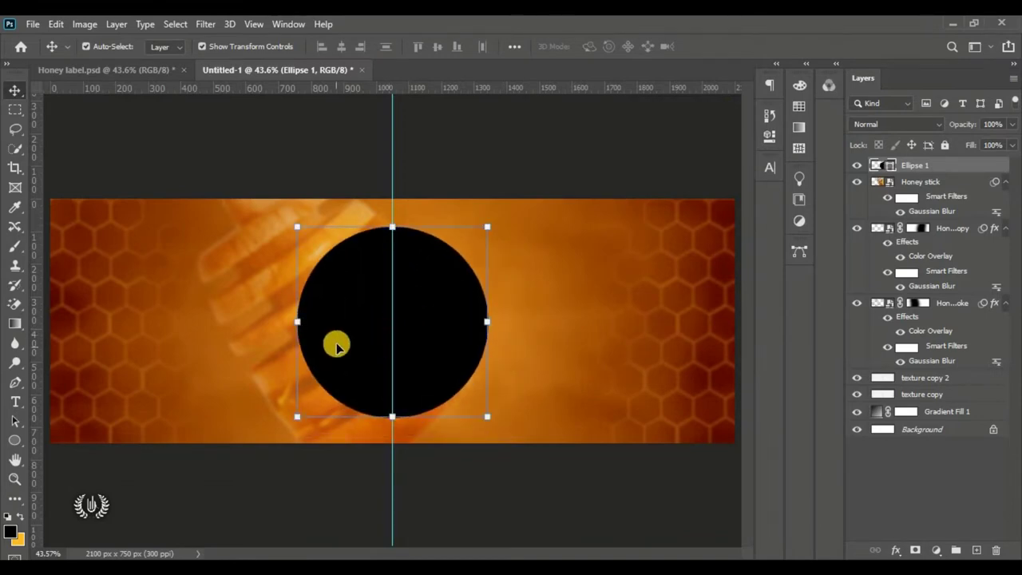
{"action": "left_click", "coordinate": [176, 24]}
{"action": "left_click", "coordinate": [208, 41]}
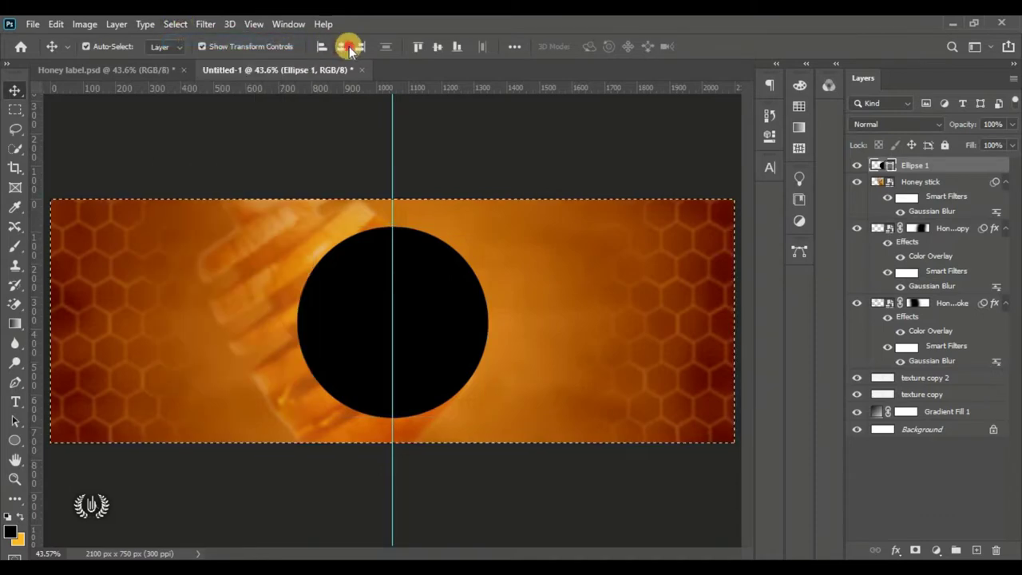
{"action": "left_click", "coordinate": [176, 24]}
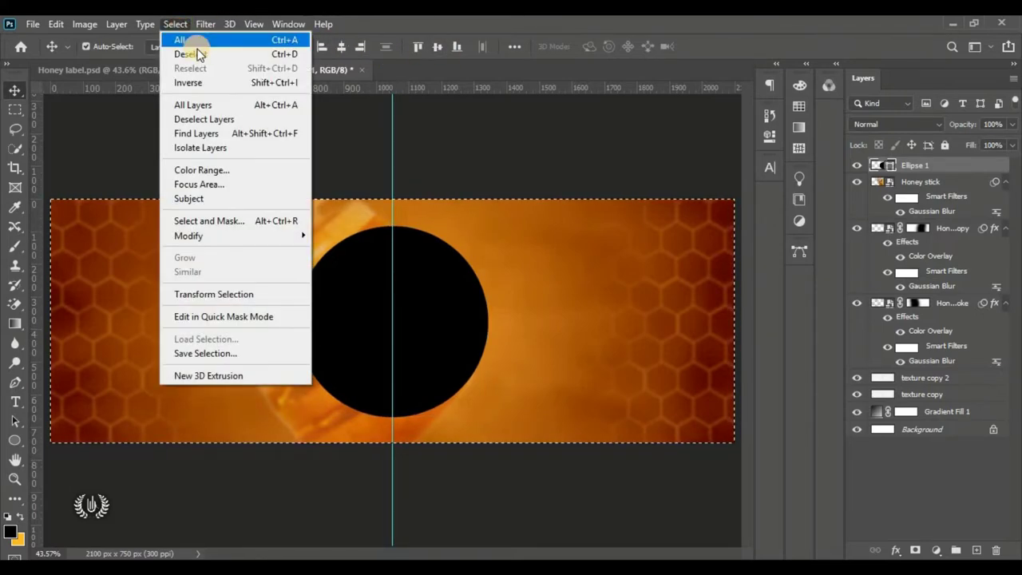
{"action": "left_click", "coordinate": [191, 50]}
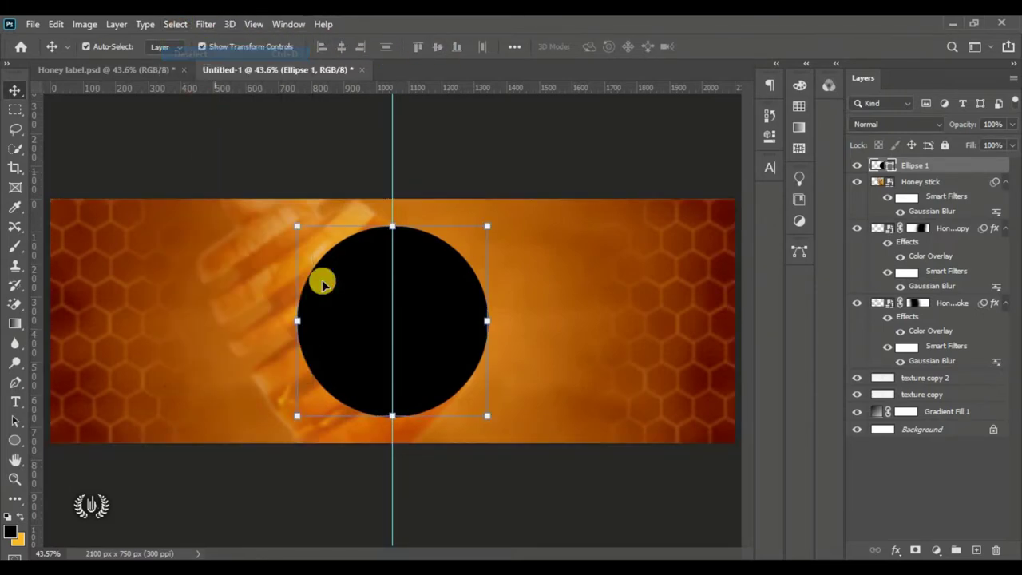
- Fill Ellipse 1 with hex colour fea733 copied from the Notepad label notes
{"action": "double_click", "coordinate": [890, 170]}
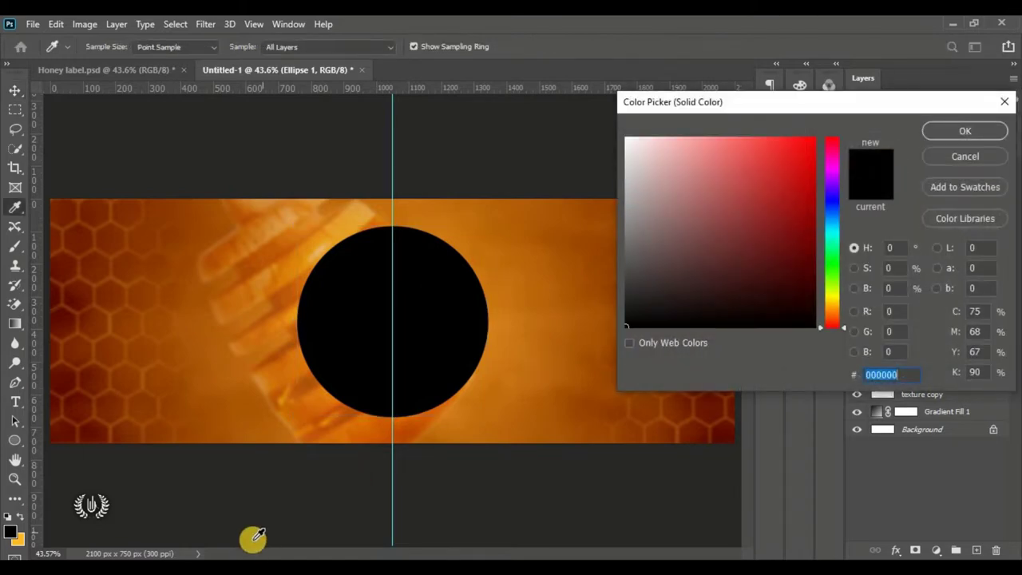
{"action": "key", "text": "alt+Tab"}
{"action": "right_click", "coordinate": [267, 140]}
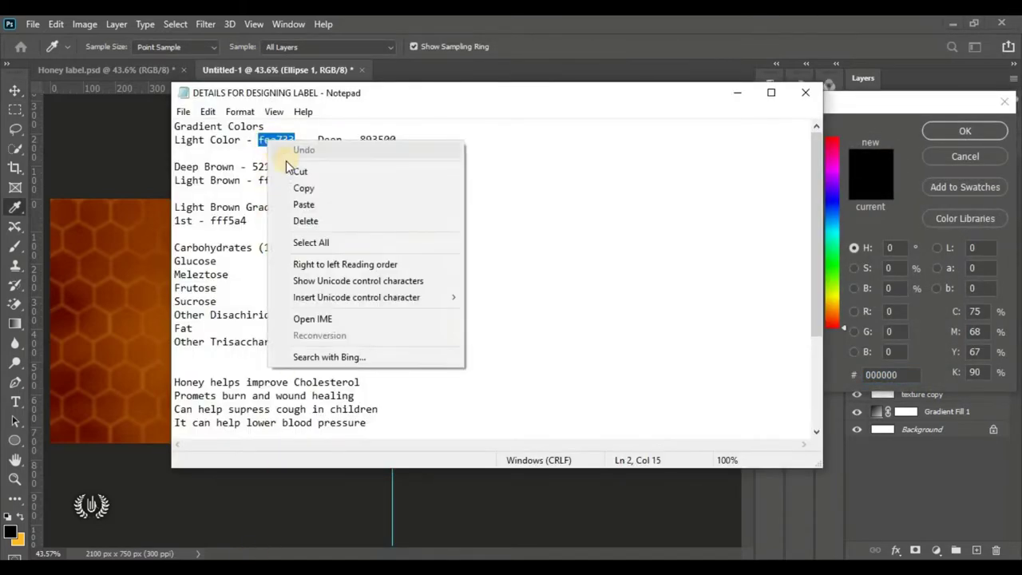
{"action": "left_click", "coordinate": [313, 185]}
{"action": "left_click", "coordinate": [200, 475]}
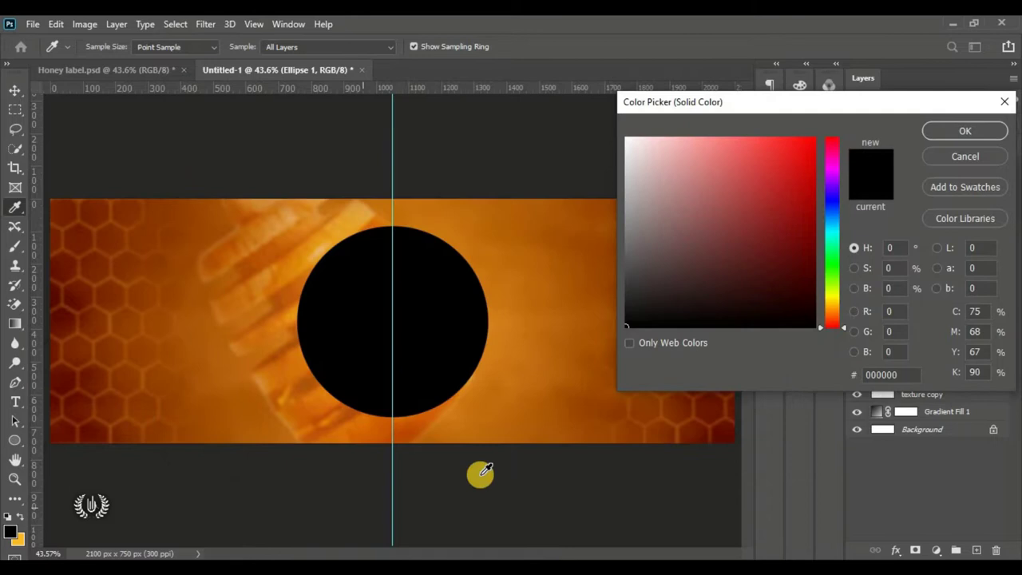
{"action": "left_click_drag", "start_coordinate": [911, 376], "coordinate": [832, 380]}
{"action": "right_click", "coordinate": [893, 377]}
{"action": "left_click", "coordinate": [862, 237]}
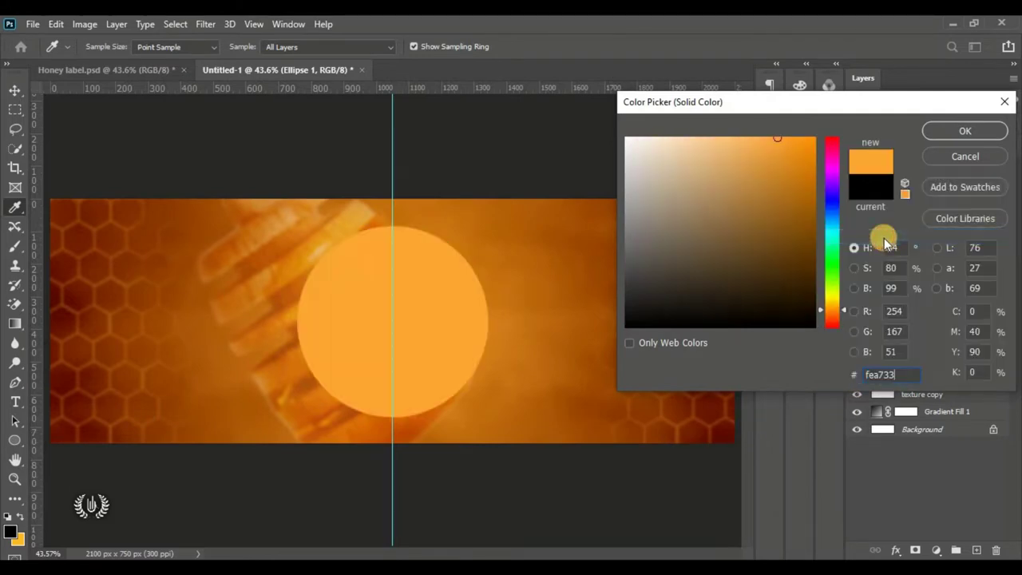
{"action": "left_click", "coordinate": [933, 130]}
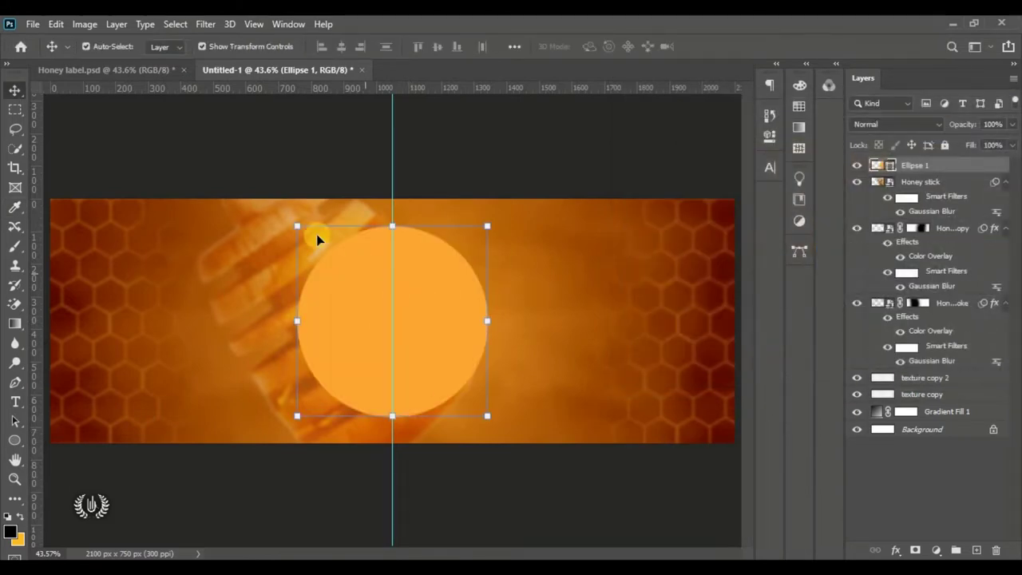
- Apply an 80-pixel Gaussian blur to the orange circle as a smart object
{"action": "left_click", "coordinate": [205, 24]}
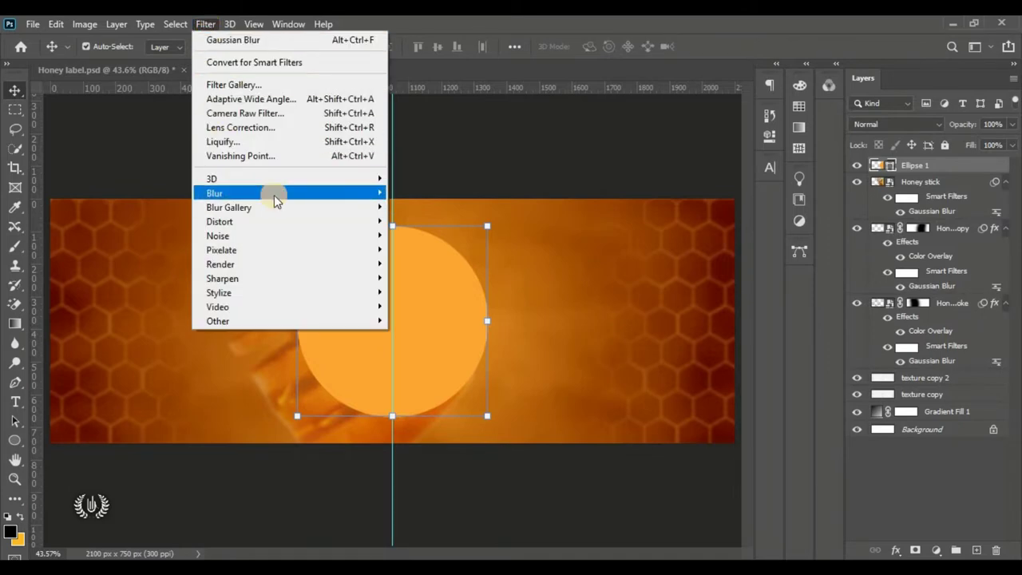
{"action": "mouse_move", "coordinate": [240, 193]}
{"action": "left_click", "coordinate": [453, 248]}
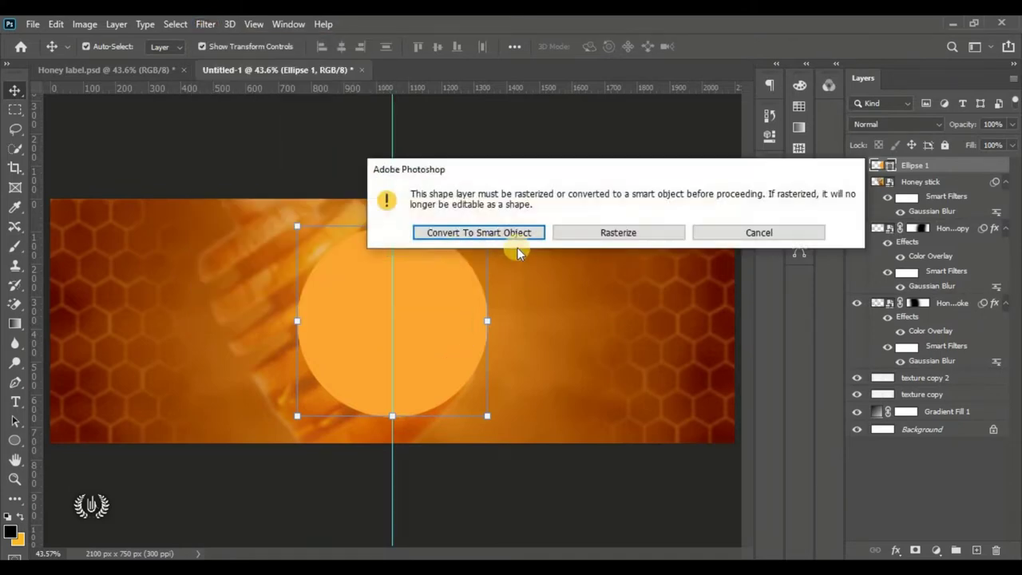
{"action": "left_click", "coordinate": [523, 232]}
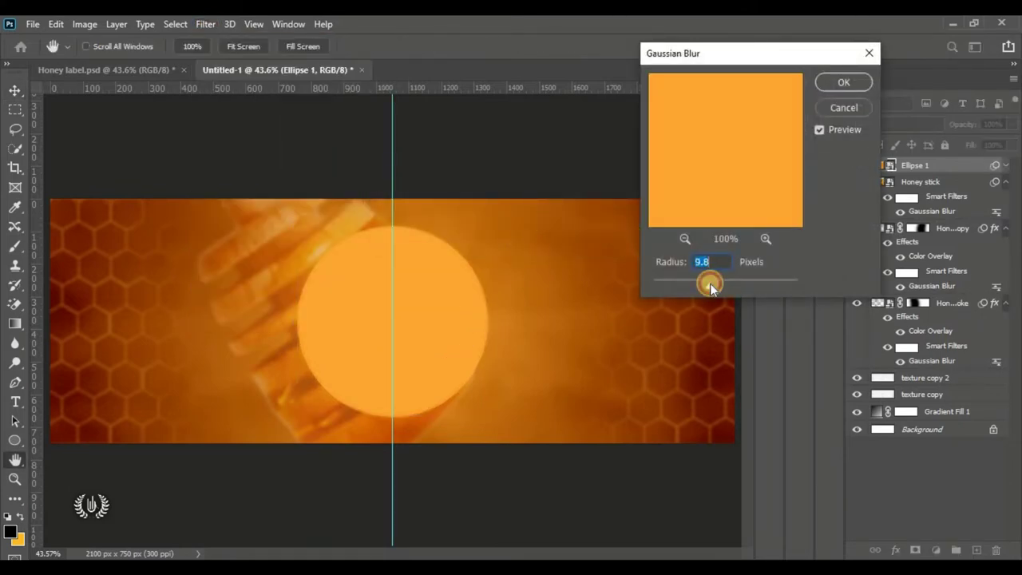
{"action": "left_click_drag", "start_coordinate": [708, 285], "coordinate": [734, 288]}
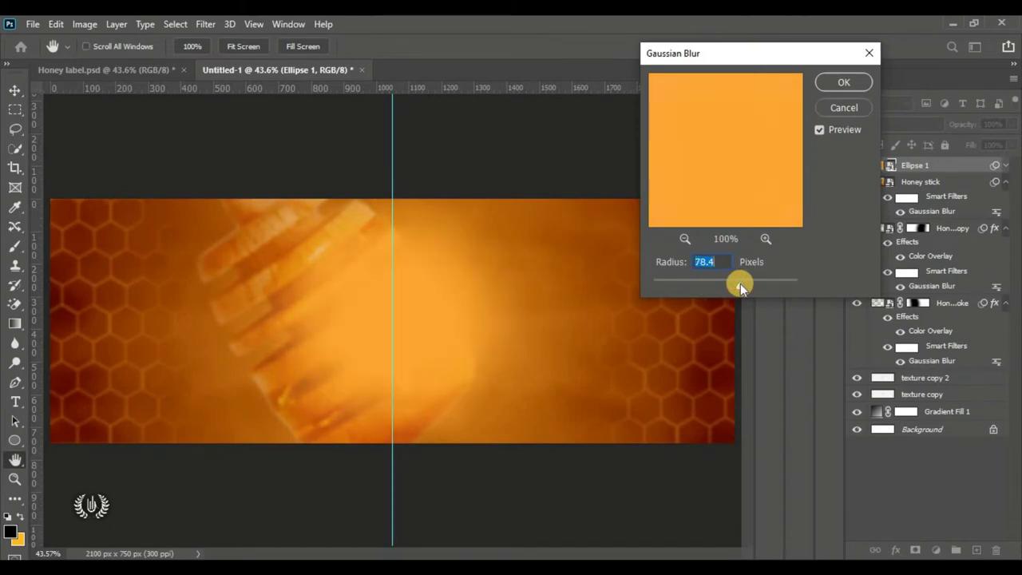
{"action": "left_click_drag", "start_coordinate": [740, 284], "coordinate": [756, 285]}
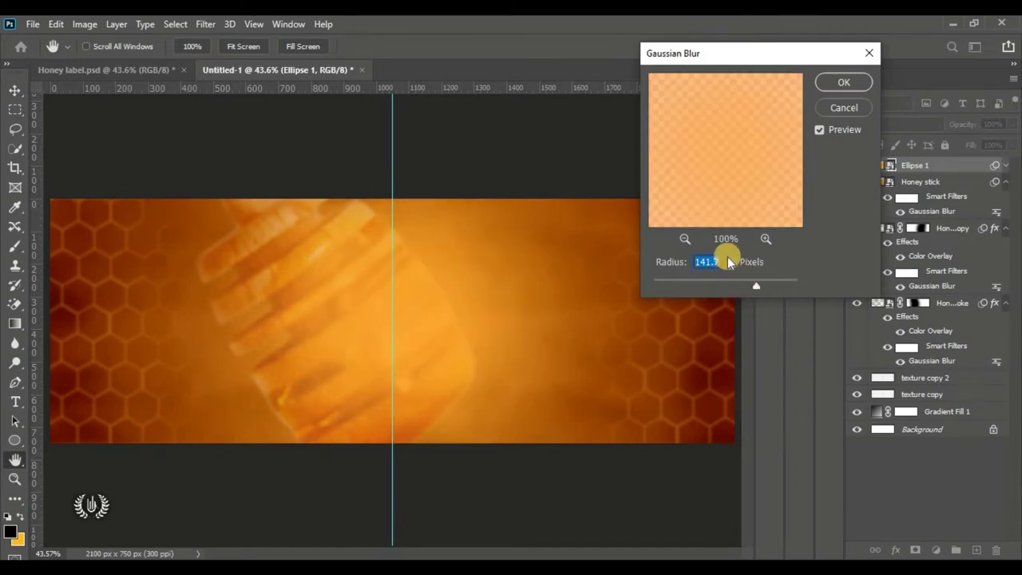
{"action": "type", "text": "0"}
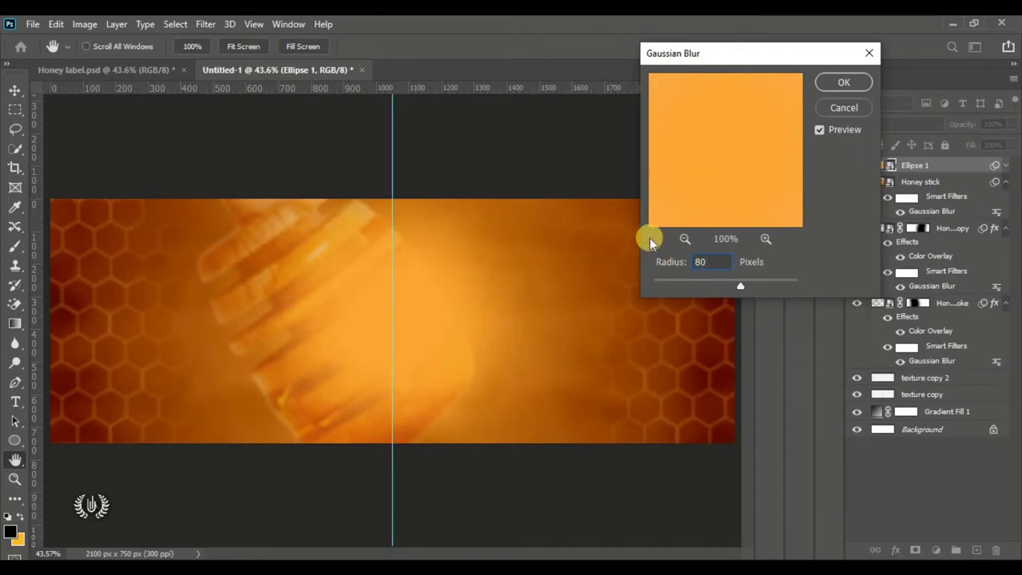
{"action": "left_click", "coordinate": [834, 82]}
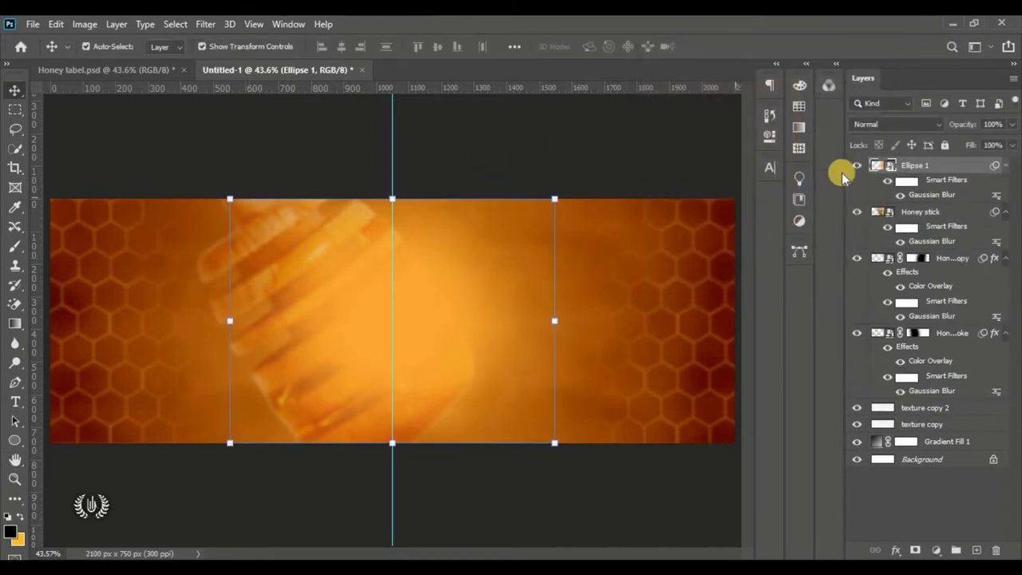
- Duplicate the blurred circle, strengthen the copy's blur, then duplicate it again
{"action": "left_click_drag", "start_coordinate": [976, 165], "coordinate": [975, 550]}
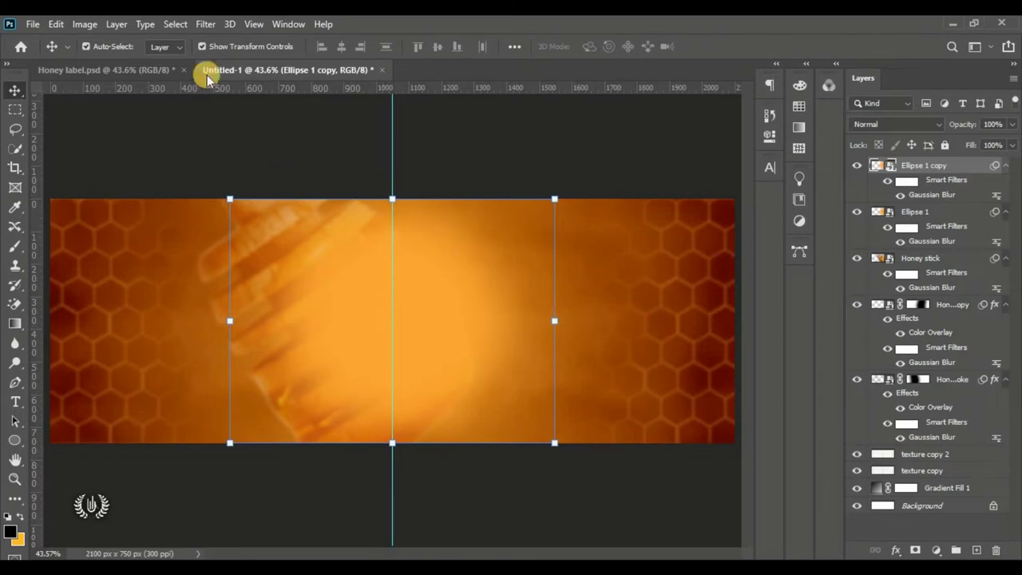
{"action": "left_click", "coordinate": [205, 24]}
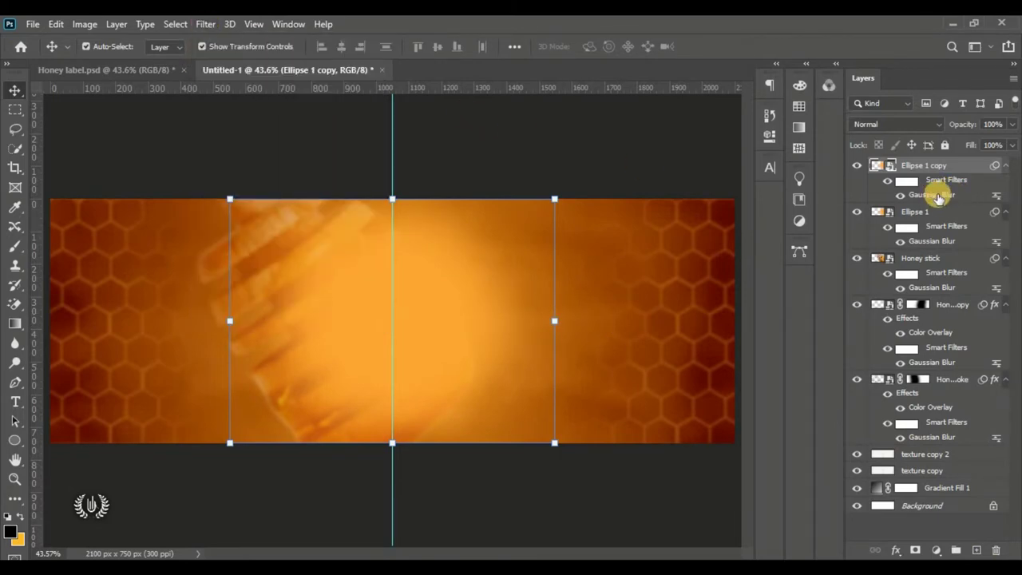
{"action": "double_click", "coordinate": [942, 197]}
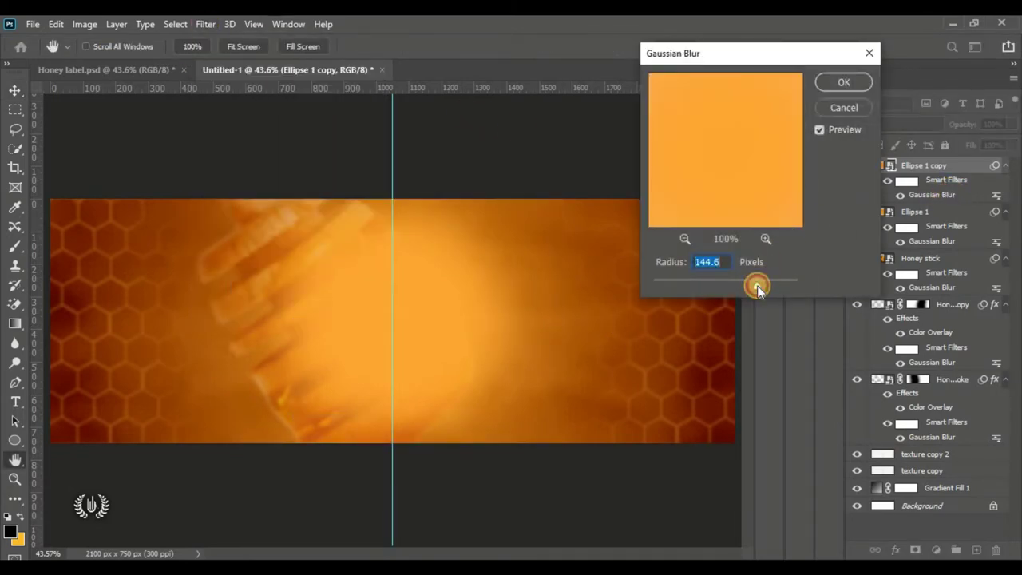
{"action": "left_click_drag", "start_coordinate": [758, 288], "coordinate": [766, 285]}
{"action": "left_click", "coordinate": [839, 83]}
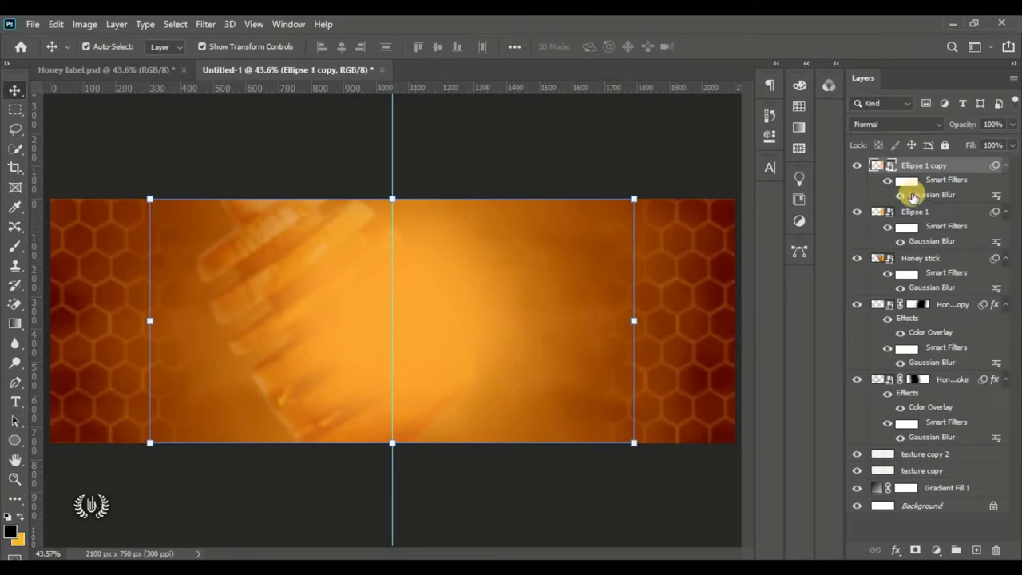
{"action": "left_click_drag", "start_coordinate": [970, 185], "coordinate": [976, 550]}
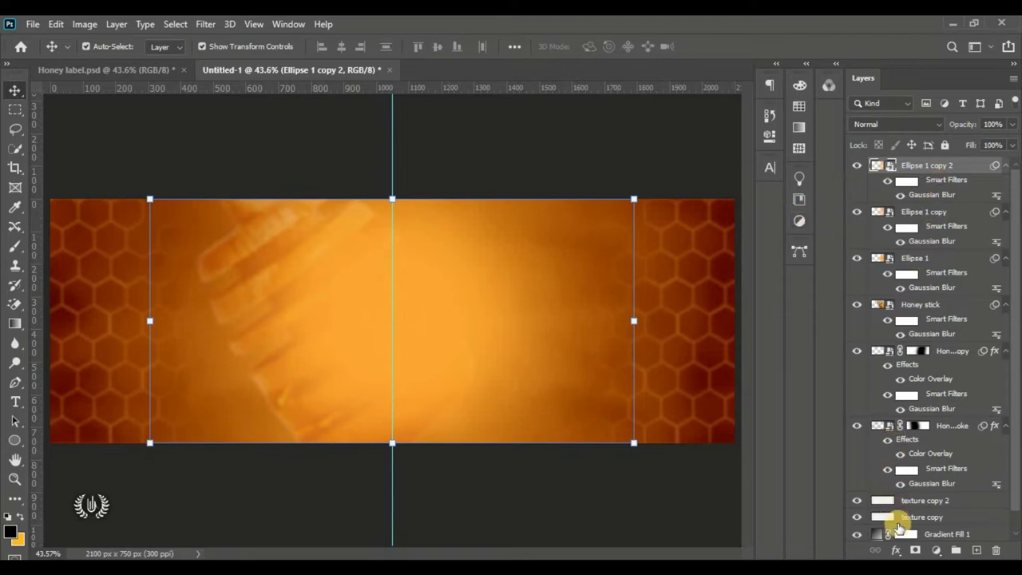
- Add a fec171 Color Overlay effect to Ellipse 1 copy 2
{"action": "left_click", "coordinate": [894, 551]}
{"action": "left_click", "coordinate": [950, 407]}
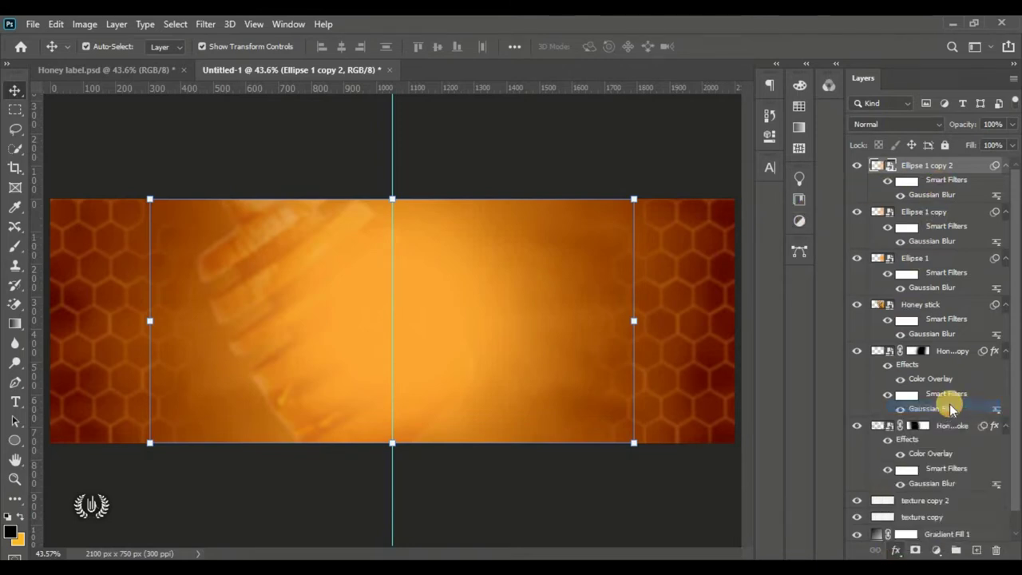
{"action": "left_click_drag", "start_coordinate": [455, 46], "coordinate": [734, 45]}
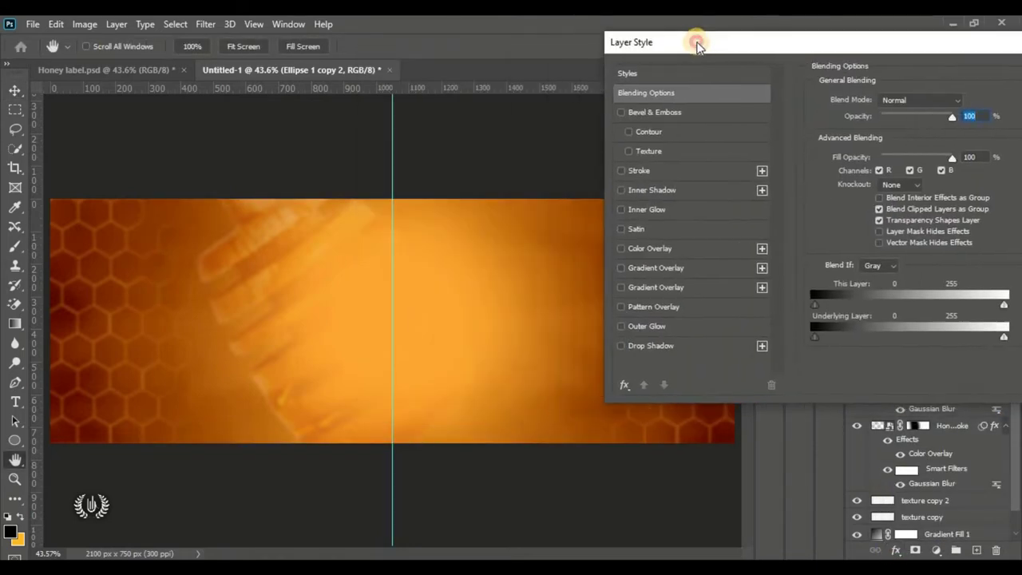
{"action": "left_click", "coordinate": [712, 250]}
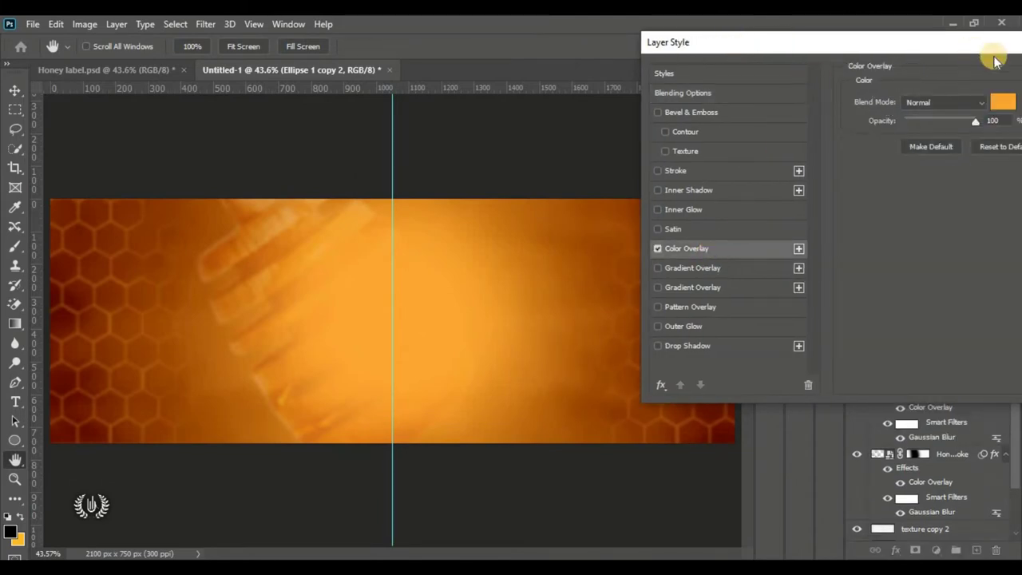
{"action": "left_click_drag", "start_coordinate": [922, 33], "coordinate": [840, 40]}
{"action": "left_click", "coordinate": [919, 107]}
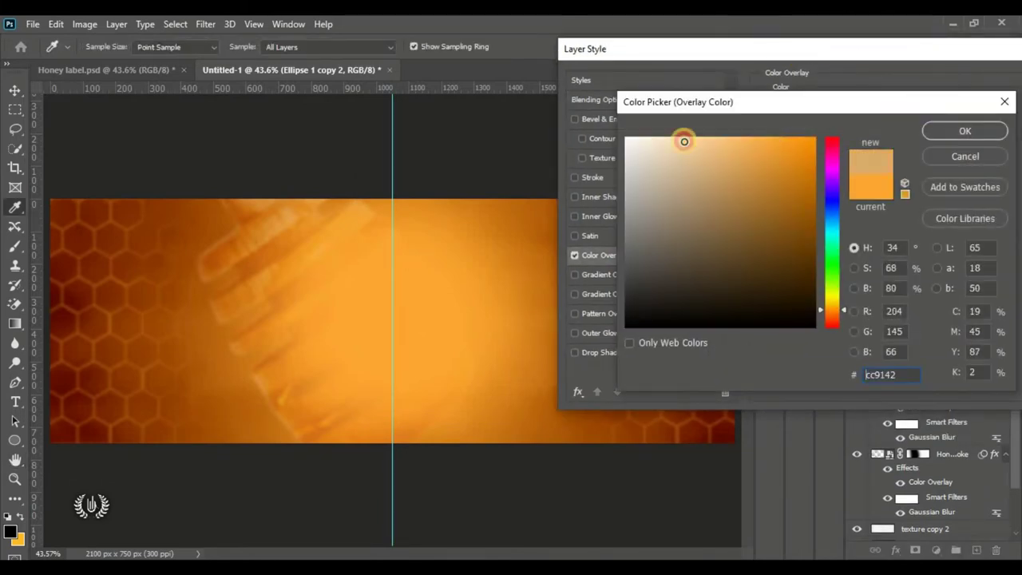
{"action": "left_click", "coordinate": [672, 137]}
{"action": "left_click_drag", "start_coordinate": [689, 154], "coordinate": [737, 150]}
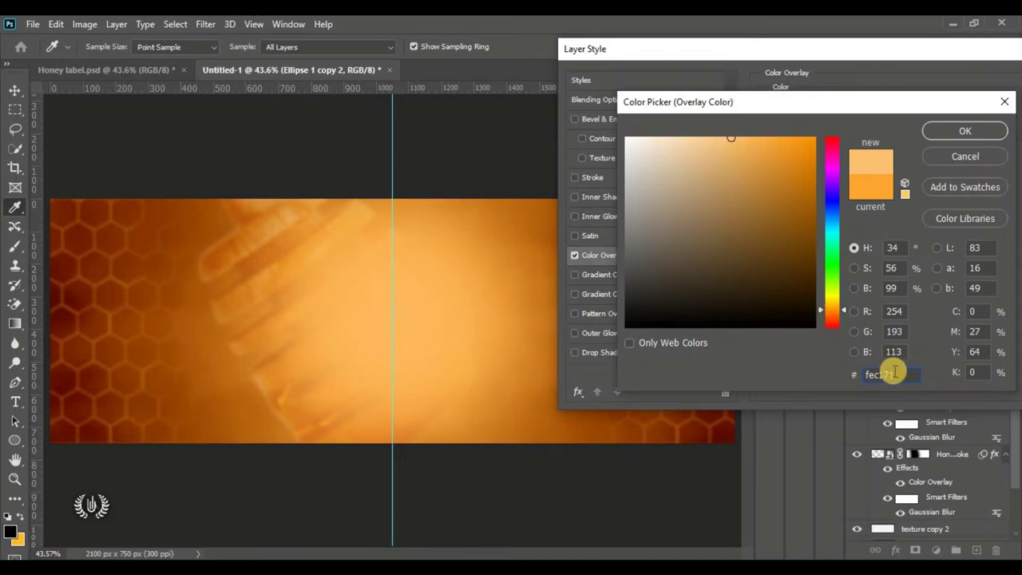
{"action": "left_click", "coordinate": [886, 375]}
{"action": "left_click", "coordinate": [936, 132]}
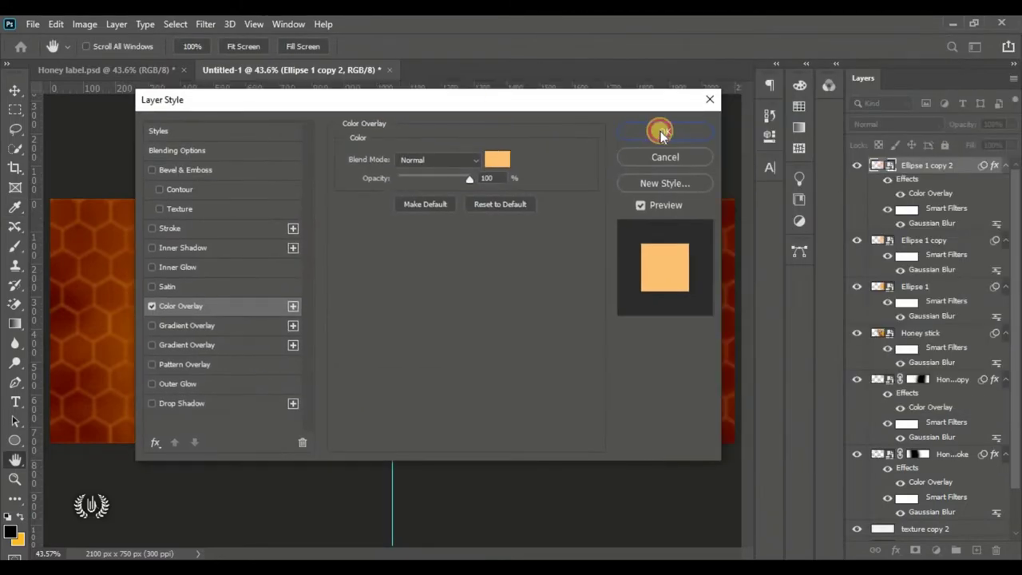
{"action": "left_click", "coordinate": [662, 130]}
- Toggle the ellipse copies' visibility to compare the central glow
{"action": "left_click", "coordinate": [856, 165]}
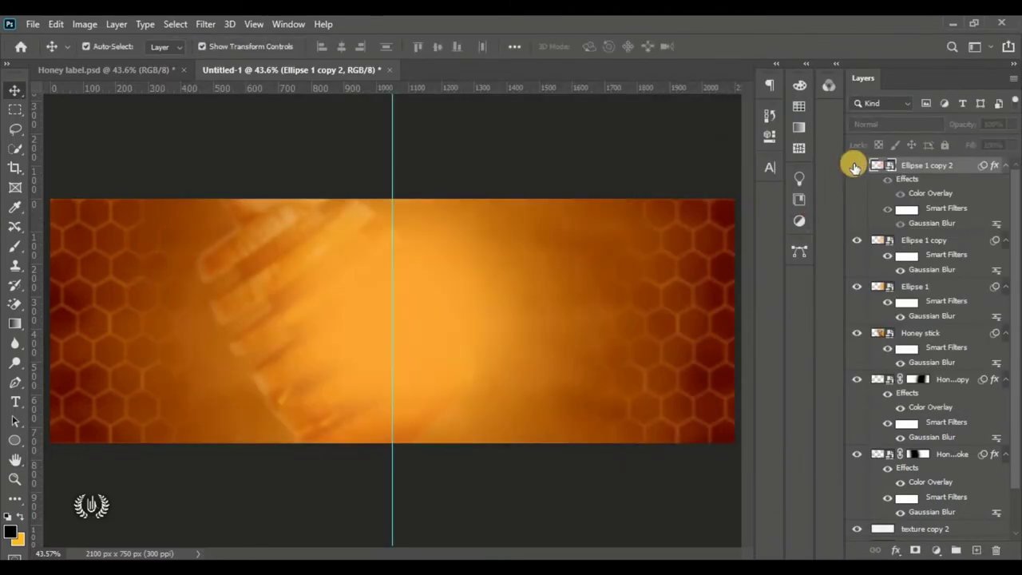
{"action": "left_click", "coordinate": [857, 166]}
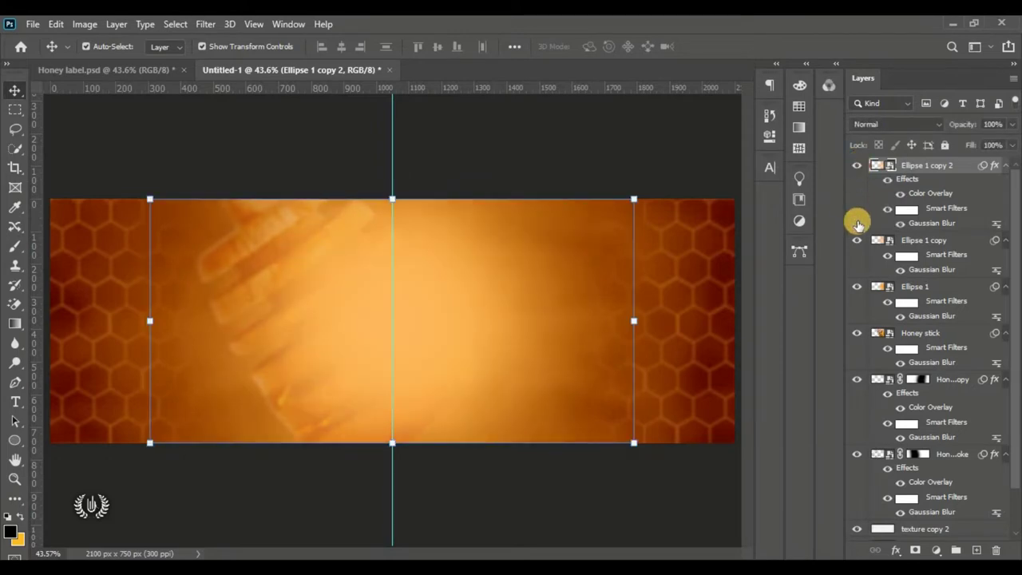
{"action": "left_click", "coordinate": [857, 241]}
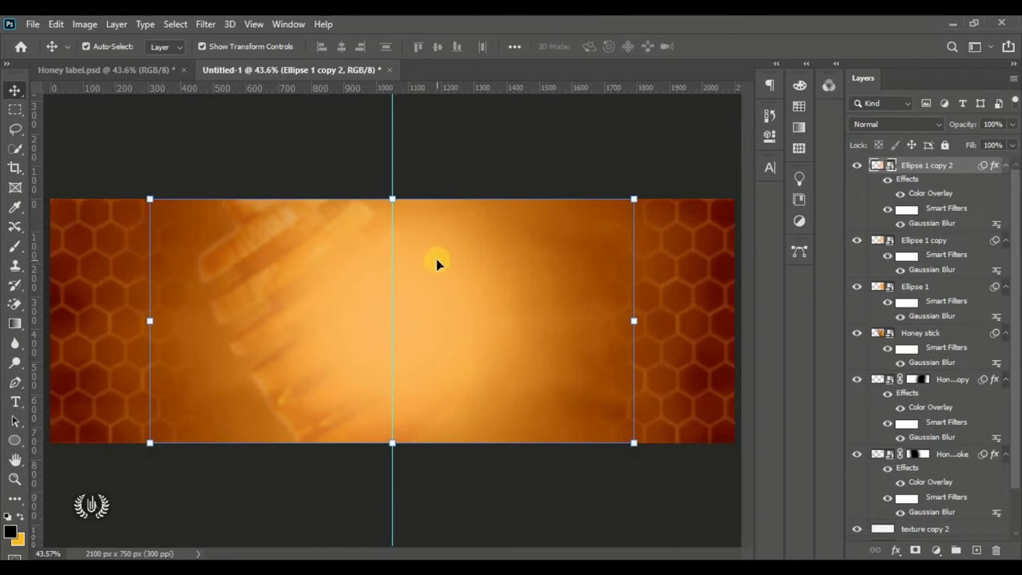
- Group the layers down to Gradient Fill 1 into a group named BACKGROUND
{"action": "scroll", "coordinate": [914, 359], "scroll_direction": "down", "scroll_amount": 2}
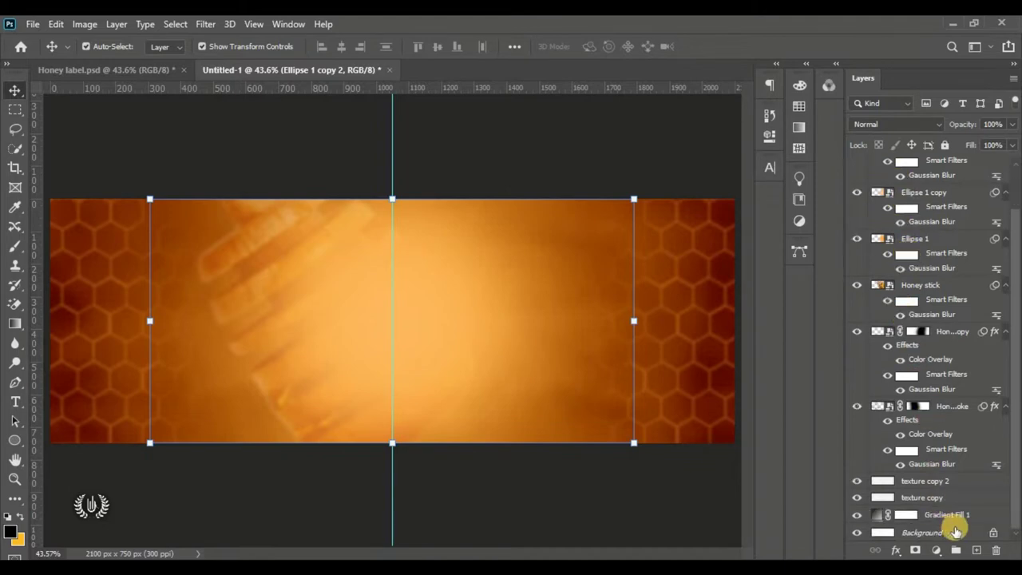
{"action": "left_click", "coordinate": [958, 517], "text": "shift"}
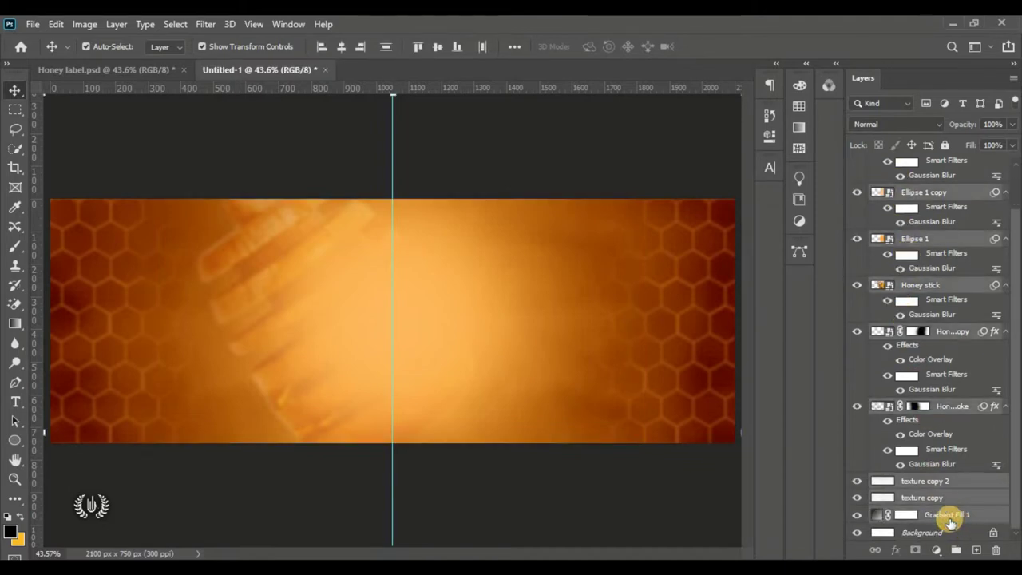
{"action": "left_click", "coordinate": [958, 550]}
{"action": "type", "text": "BACKGROUND"}
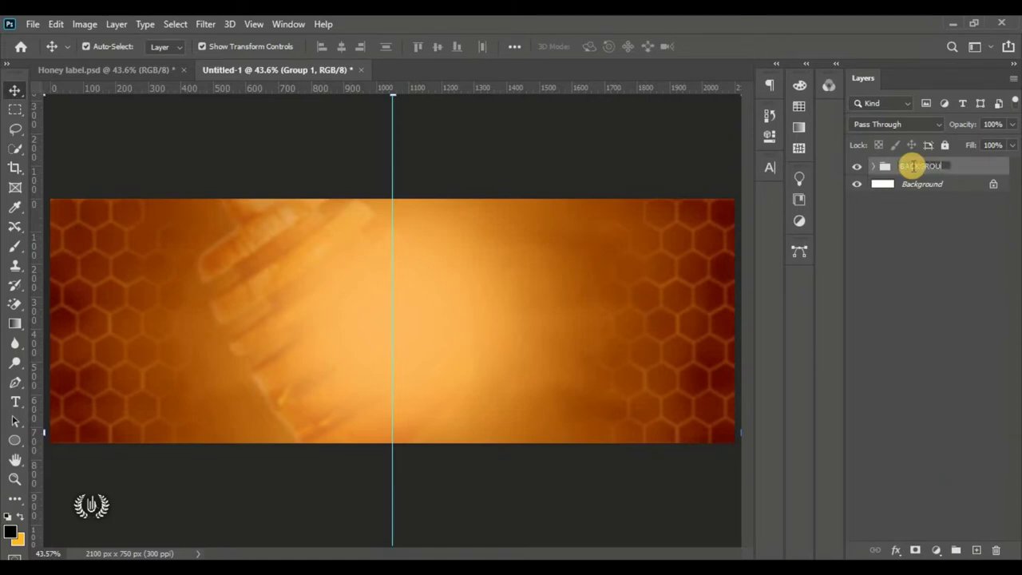
{"action": "key", "text": "Return"}
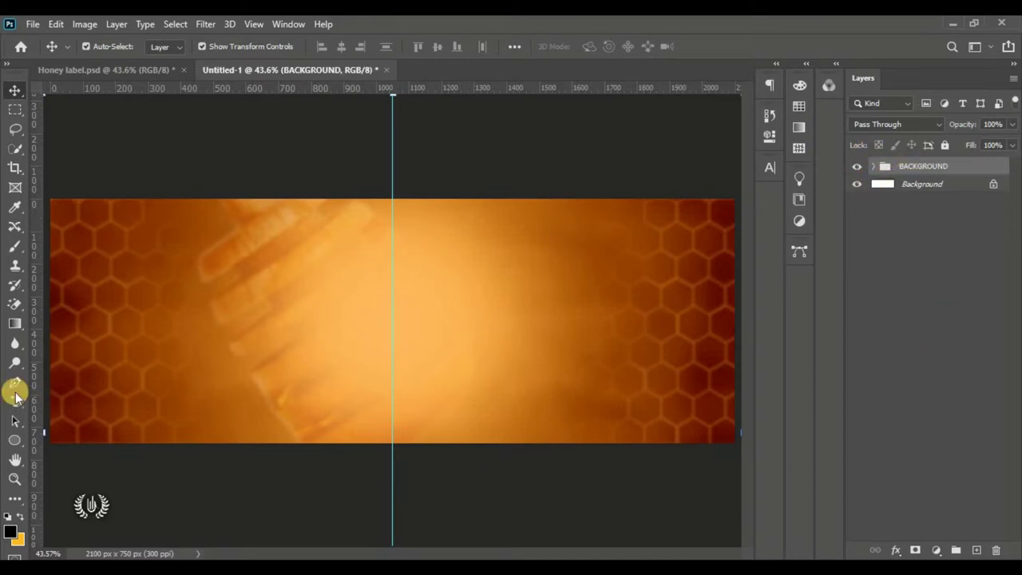
{"action": "left_click_drag", "start_coordinate": [15, 382], "coordinate": [64, 389]}
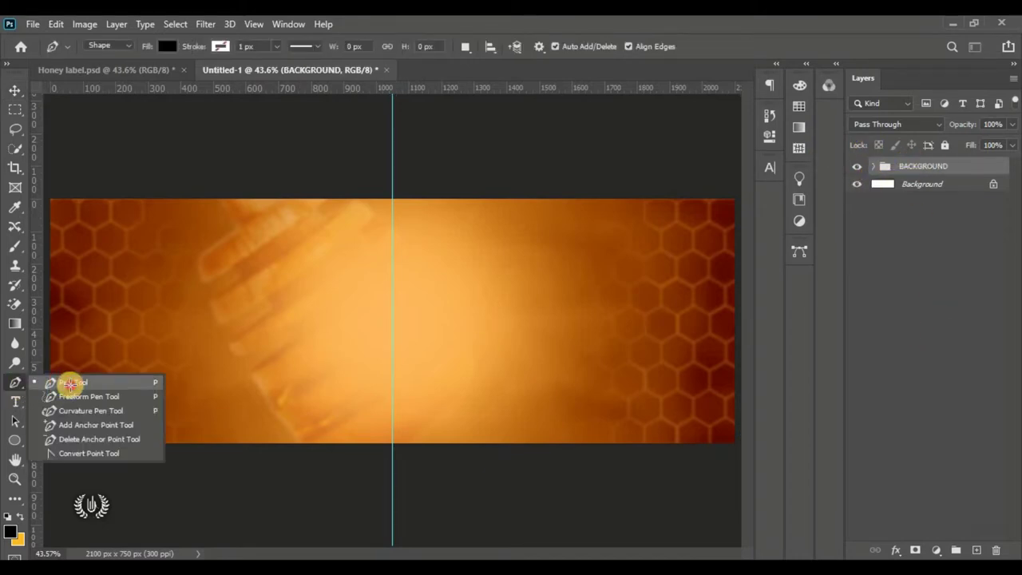
- Set the Pen Tool to Shape mode with a white ffffff fill
{"action": "left_click", "coordinate": [70, 384]}
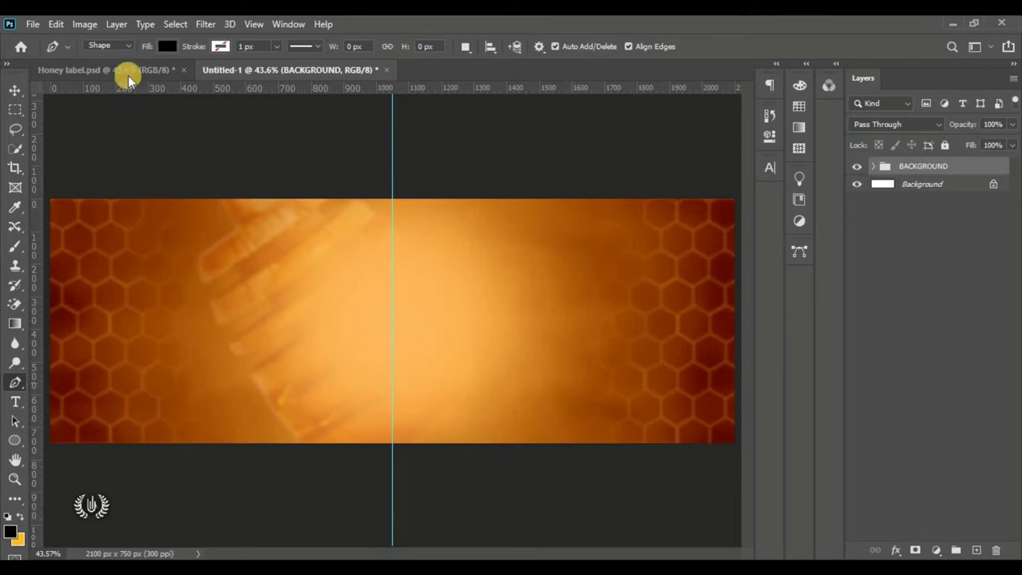
{"action": "left_click", "coordinate": [125, 58]}
{"action": "left_click", "coordinate": [167, 46]}
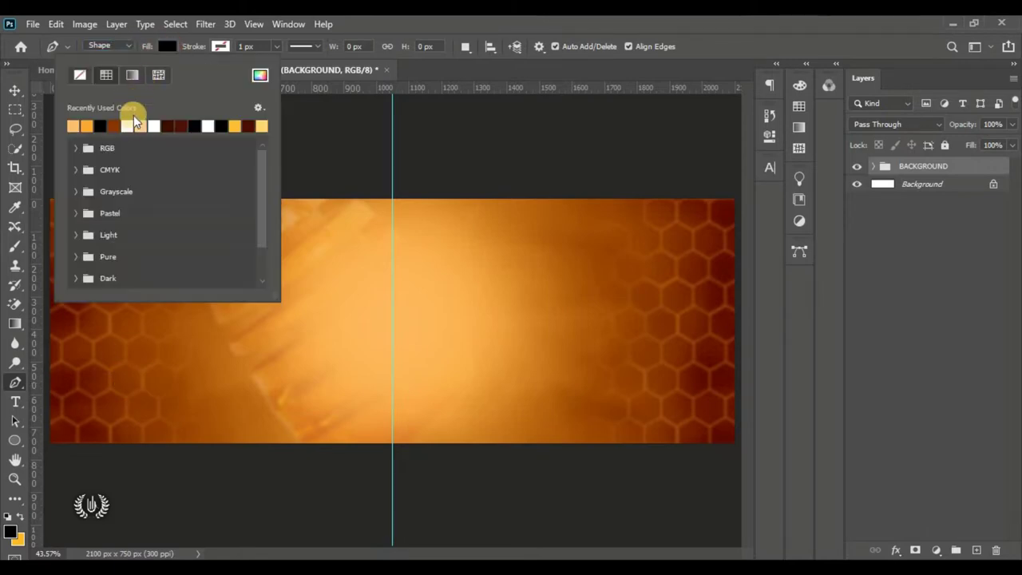
{"action": "left_click", "coordinate": [131, 126]}
{"action": "left_click", "coordinate": [260, 77]}
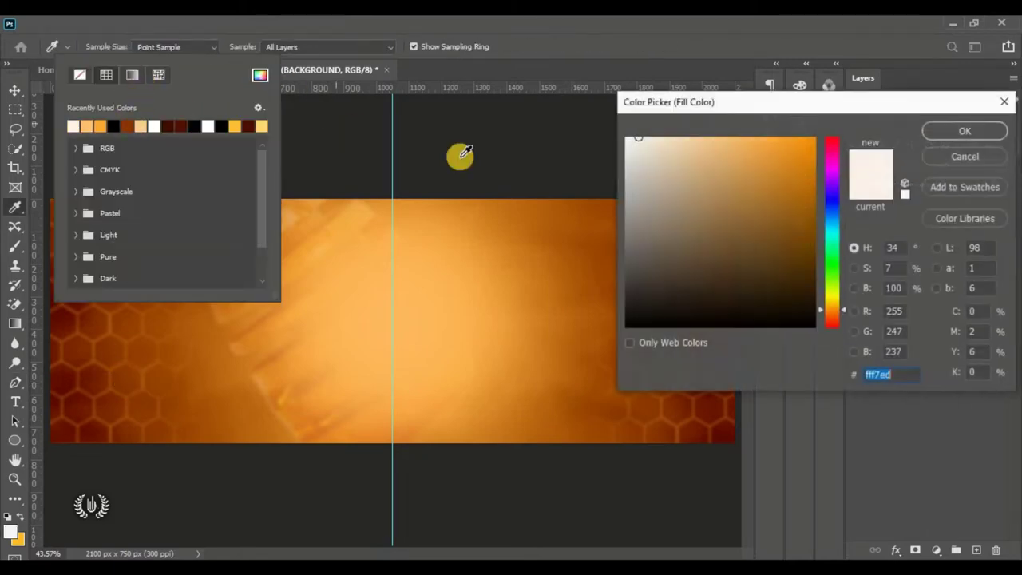
{"action": "type", "text": "ffffff"}
{"action": "key", "text": "Return"}
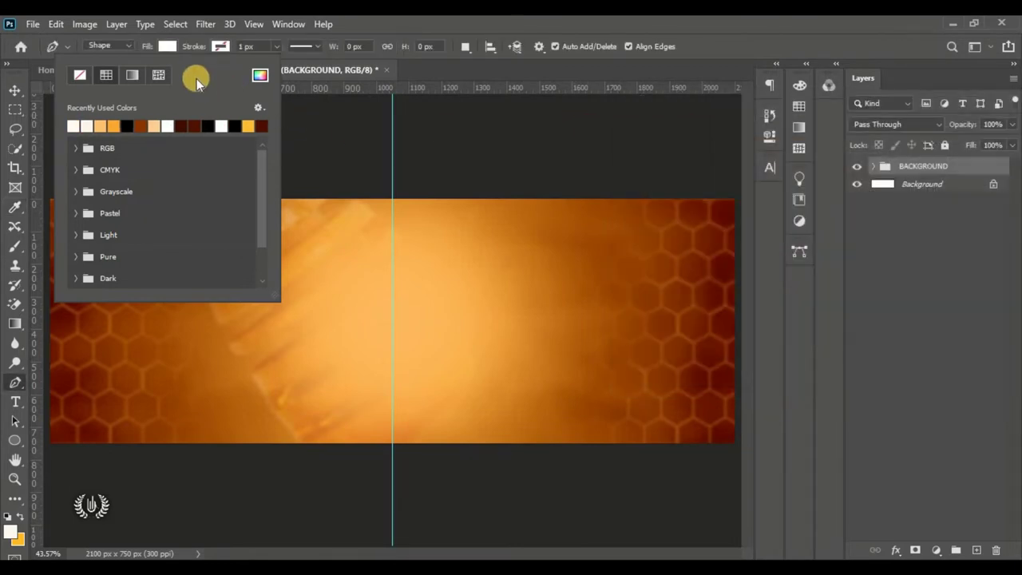
{"action": "left_click", "coordinate": [172, 51]}
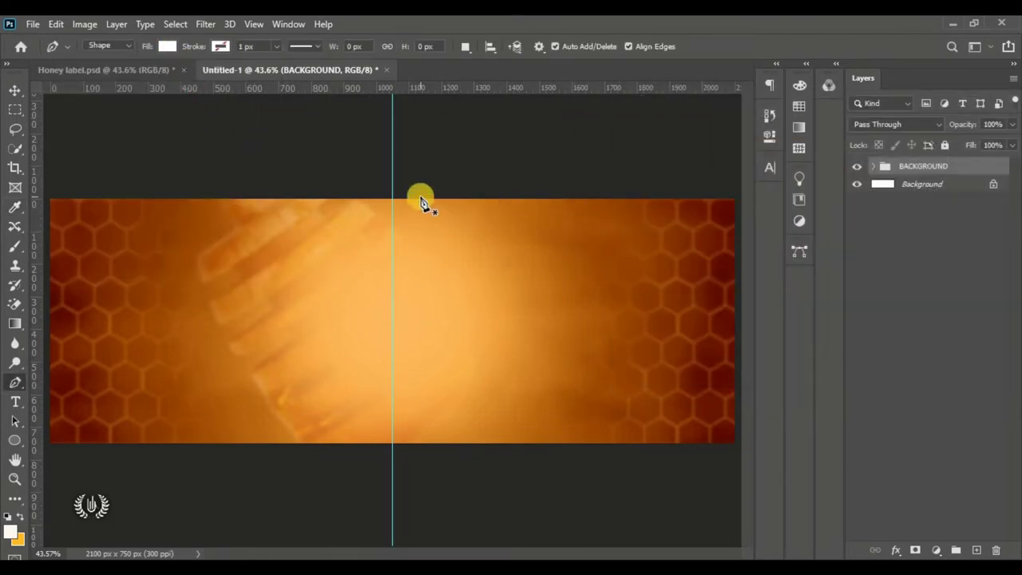
- Draw a closed curved shape sweeping across the label's top-right corner
{"action": "scroll", "coordinate": [409, 206], "scroll_direction": "down", "scroll_amount": 1}
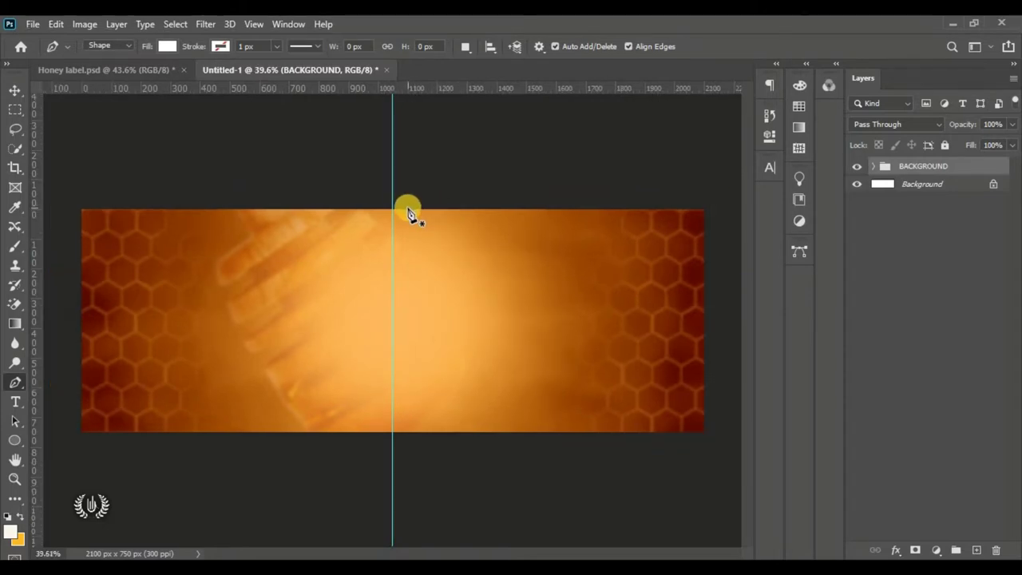
{"action": "left_click", "coordinate": [415, 208]}
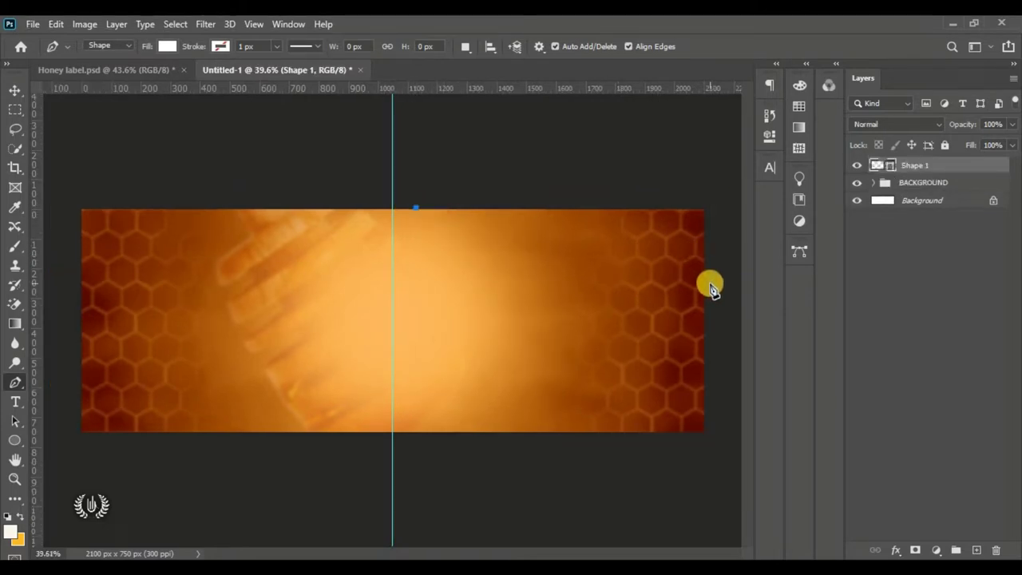
{"action": "left_click_drag", "start_coordinate": [707, 286], "coordinate": [715, 334]}
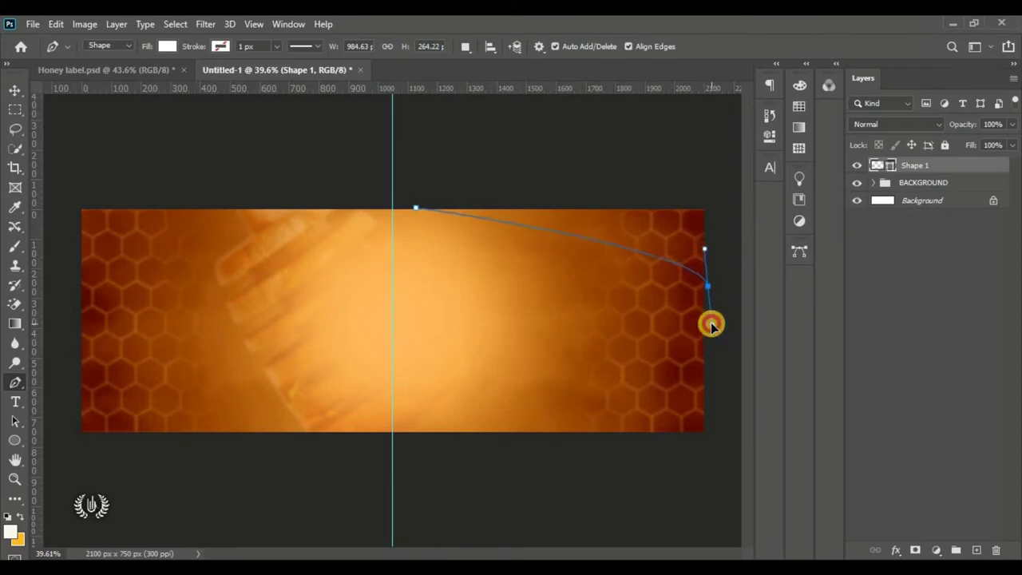
{"action": "left_click_drag", "start_coordinate": [705, 249], "coordinate": [734, 179]}
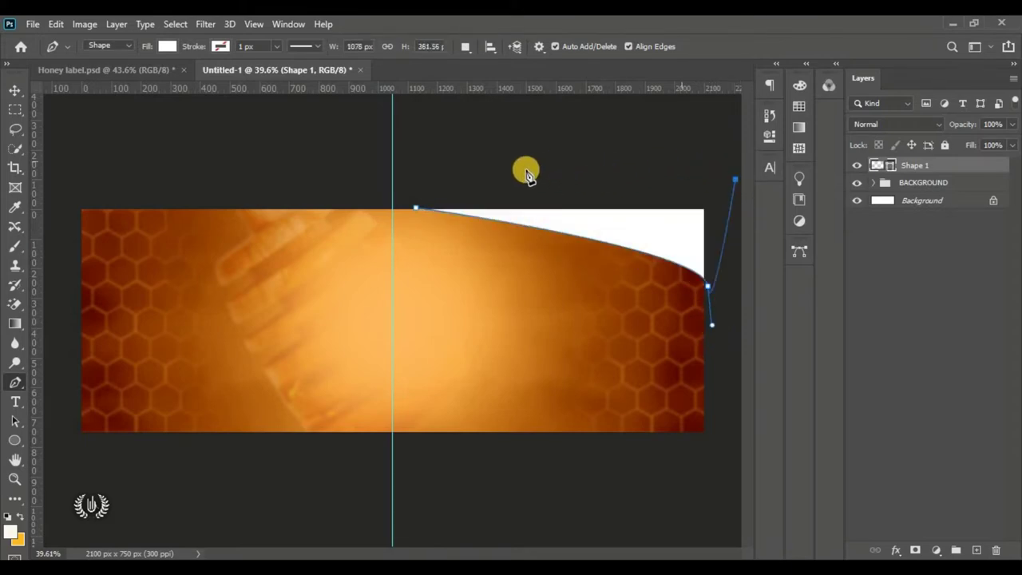
{"action": "left_click", "coordinate": [415, 204]}
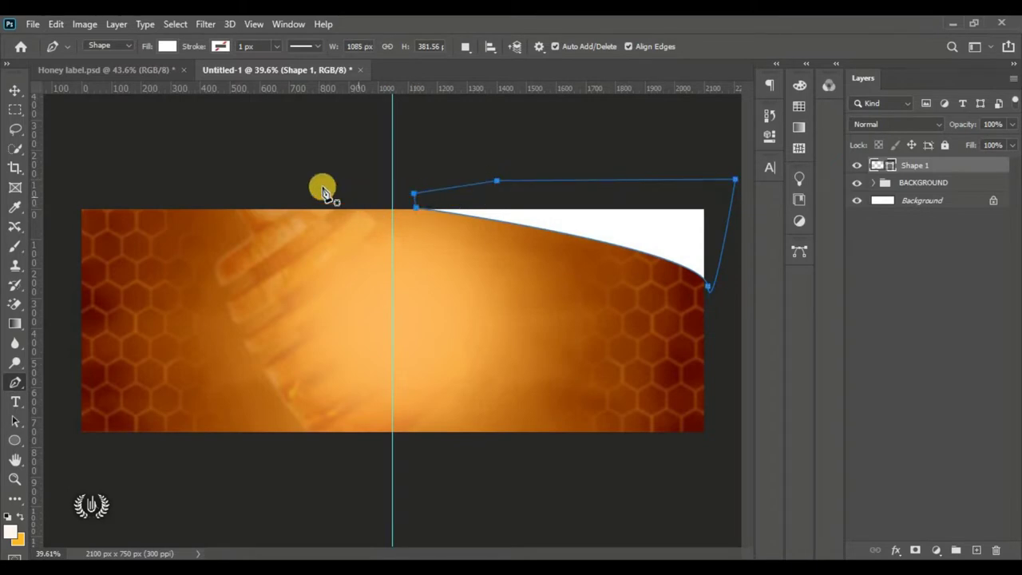
{"action": "left_click", "coordinate": [14, 91]}
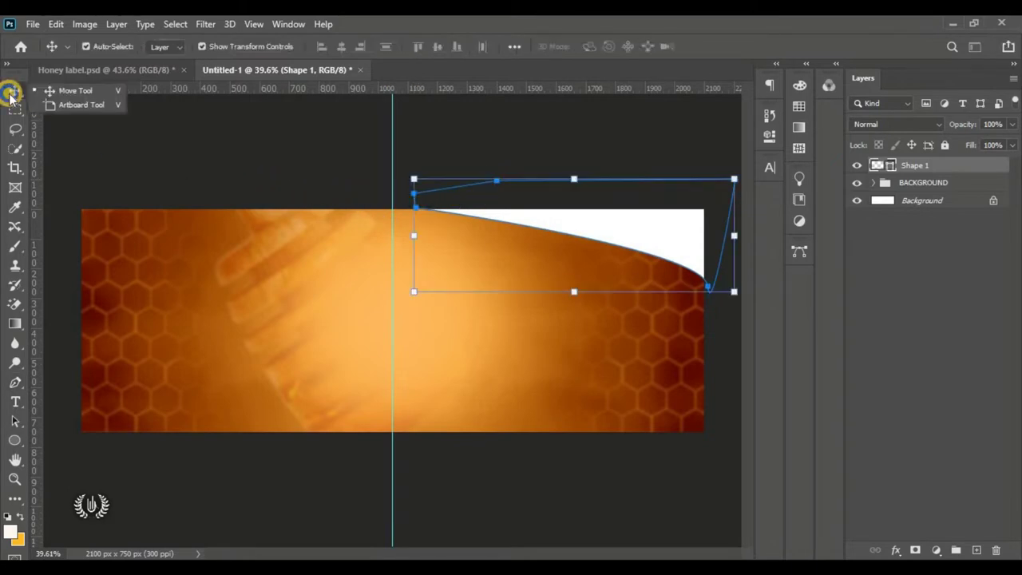
- Free-transform the white curved shape, enlarging it to about 117% with a slight tilt
{"action": "left_click", "coordinate": [55, 24]}
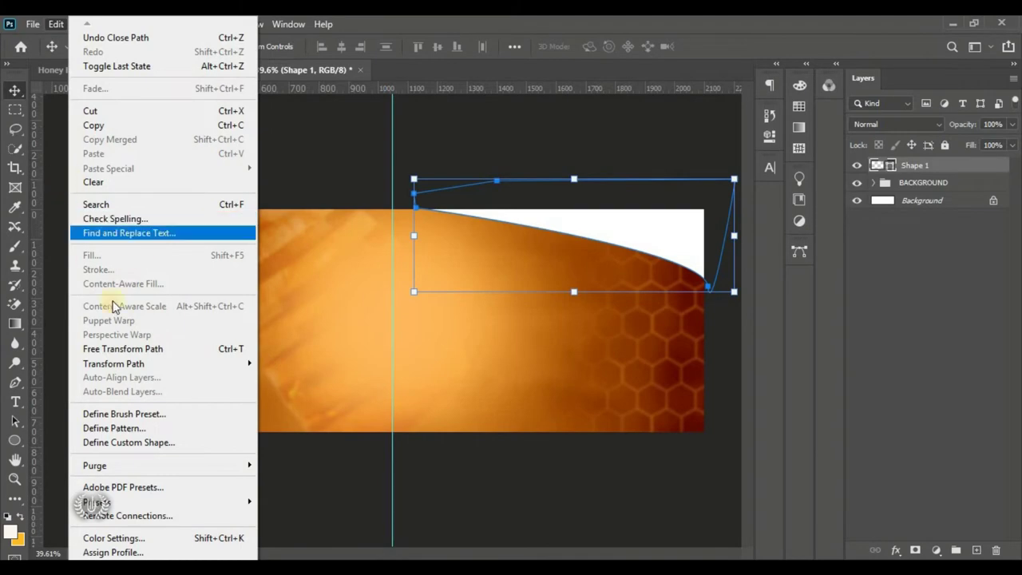
{"action": "left_click", "coordinate": [206, 351]}
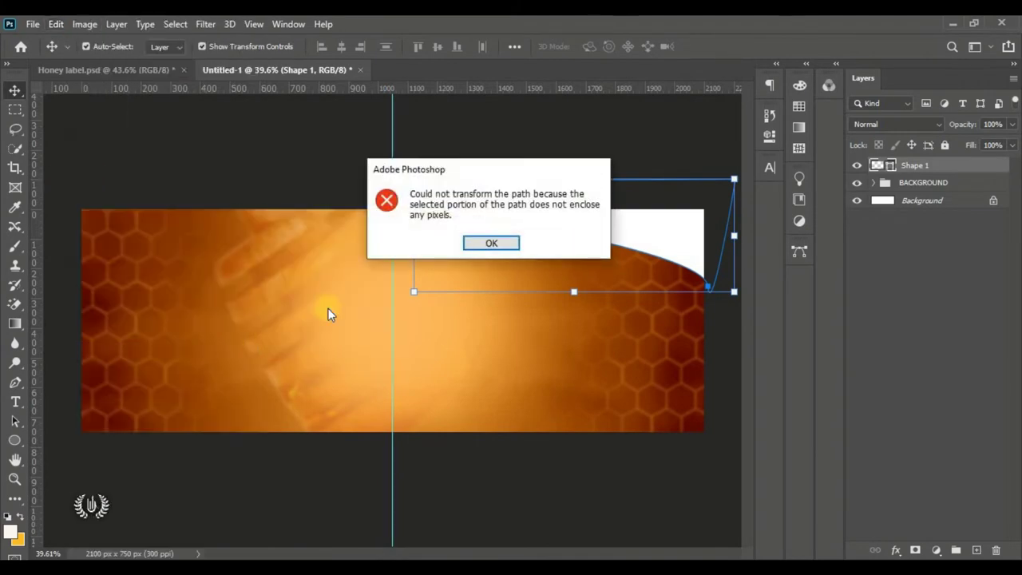
{"action": "left_click", "coordinate": [493, 243]}
{"action": "left_click", "coordinate": [58, 25]}
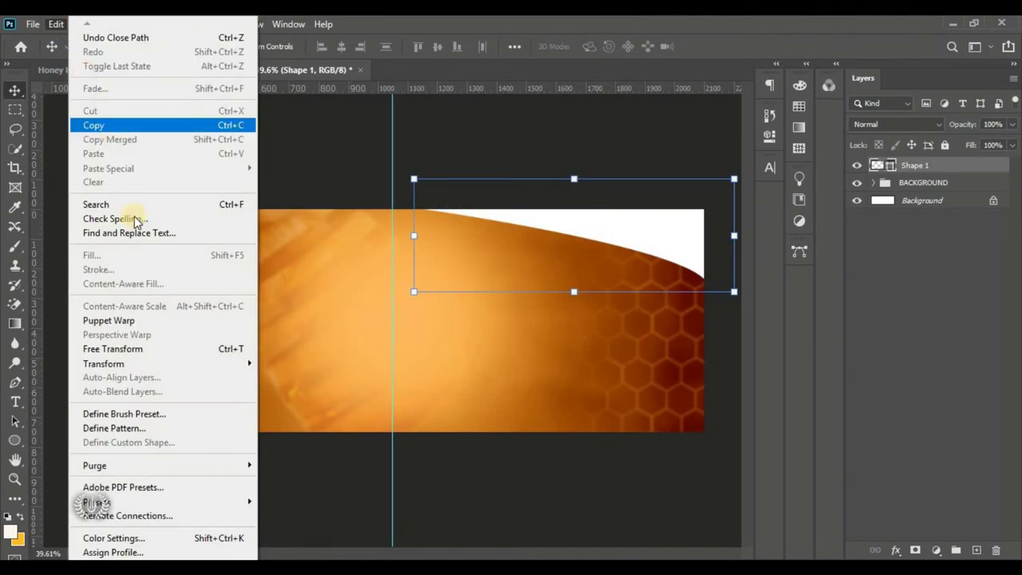
{"action": "left_click", "coordinate": [231, 351]}
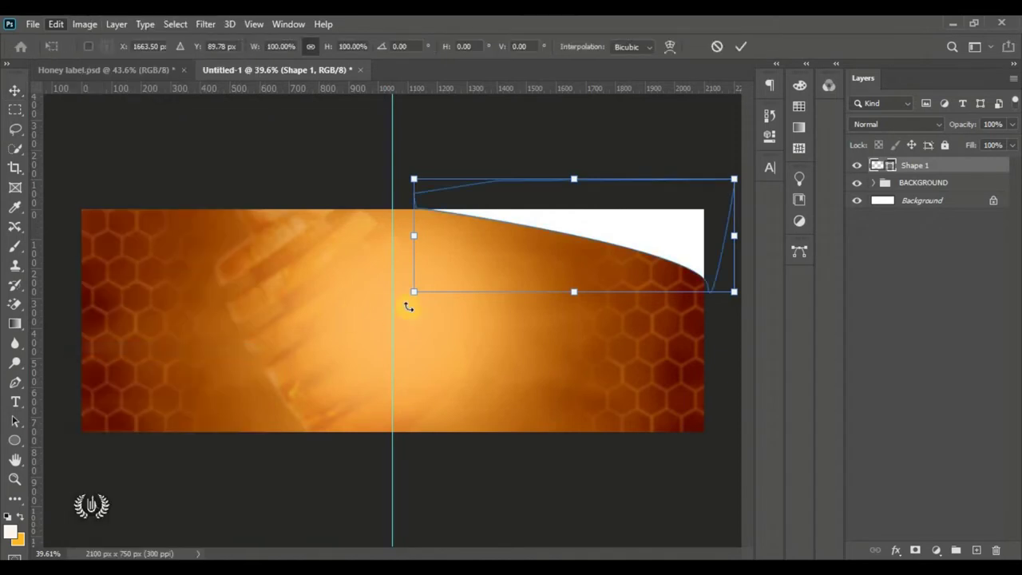
{"action": "mouse_move", "coordinate": [586, 292]}
{"action": "left_mouse_down"}
{"action": "mouse_move", "coordinate": [587, 308]}
{"action": "mouse_move", "coordinate": [641, 341]}
{"action": "left_mouse_up"}
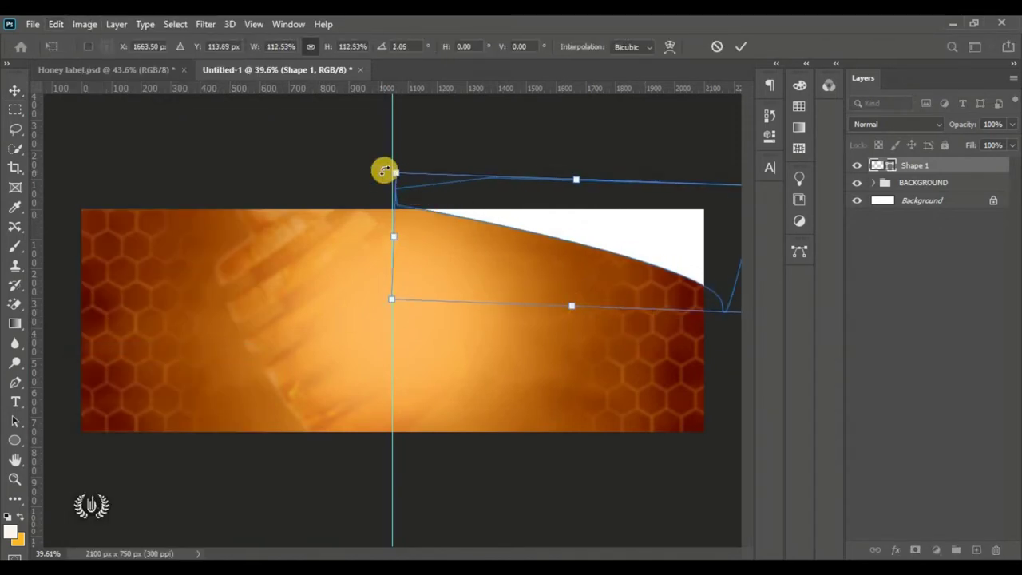
{"action": "left_click_drag", "start_coordinate": [384, 168], "coordinate": [390, 141]}
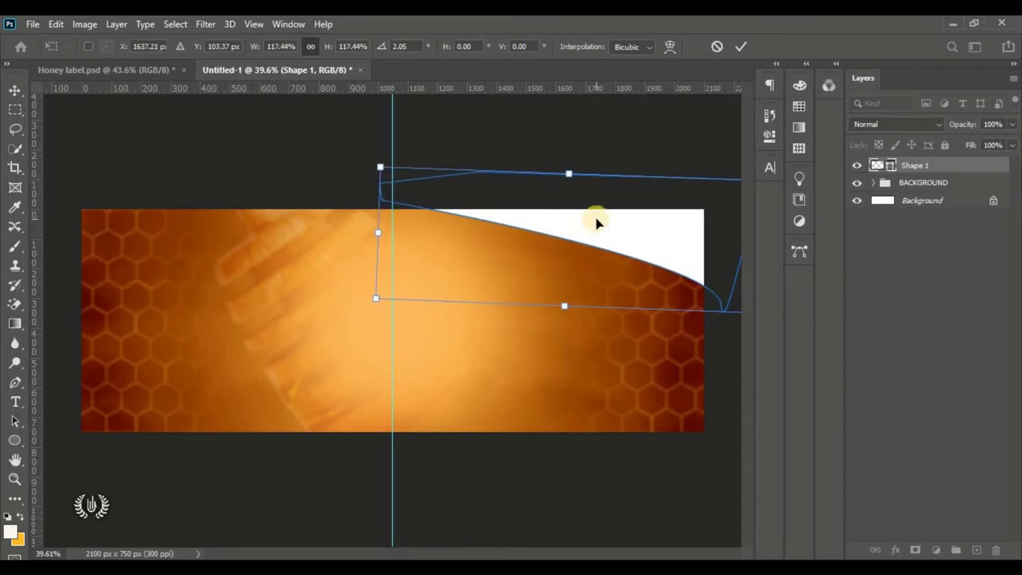
- Commit the transform, deselect the shape, and fit the whole label in view
{"action": "left_click", "coordinate": [740, 47]}
{"action": "left_click_drag", "start_coordinate": [677, 213], "coordinate": [677, 214]}
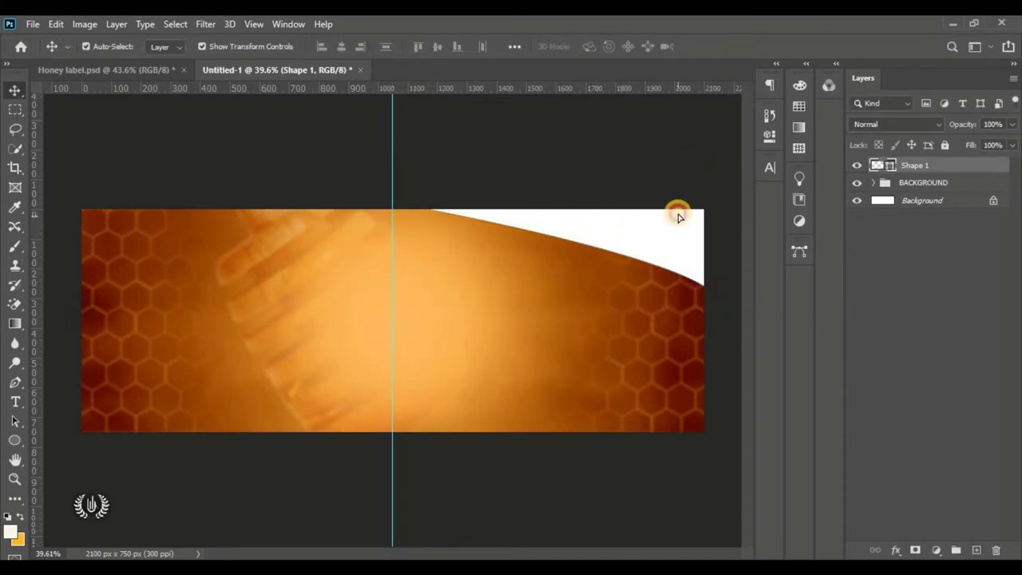
{"action": "left_click", "coordinate": [643, 160]}
{"action": "key", "text": "ctrl+plus"}
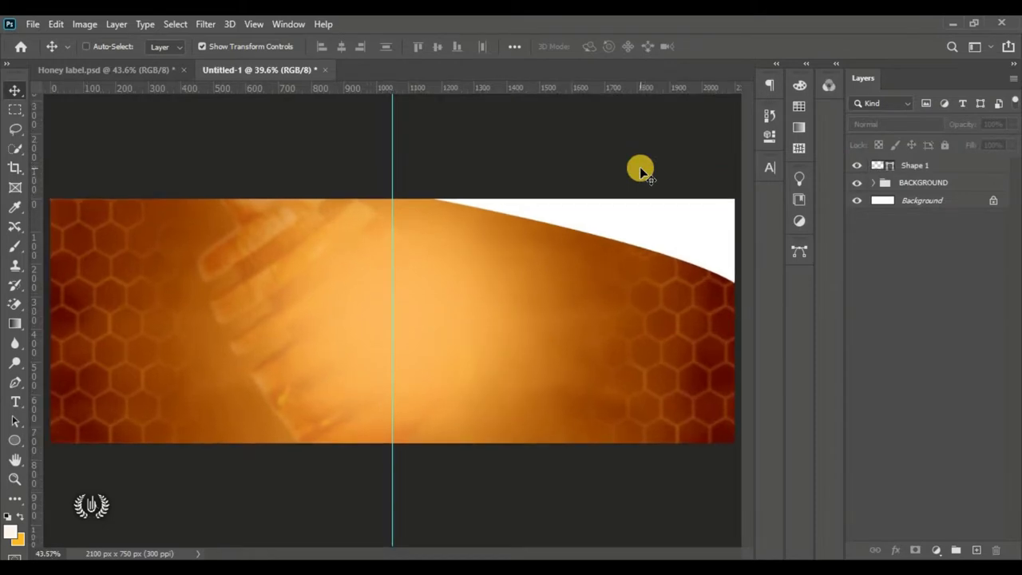
- Open Blending Options for Shape 1 and enable a Gradient Overlay
{"action": "left_click", "coordinate": [657, 224]}
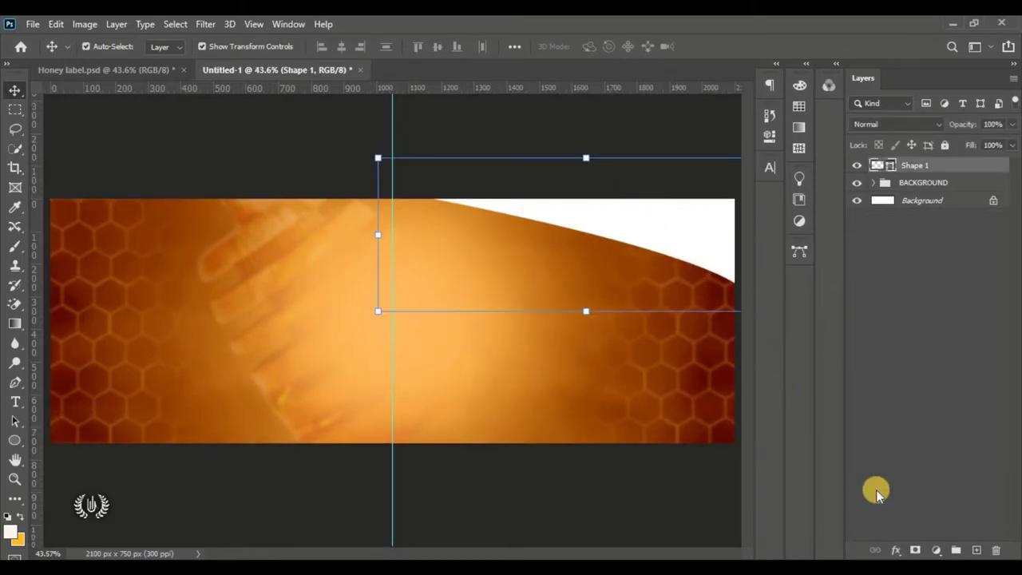
{"action": "left_click", "coordinate": [895, 549]}
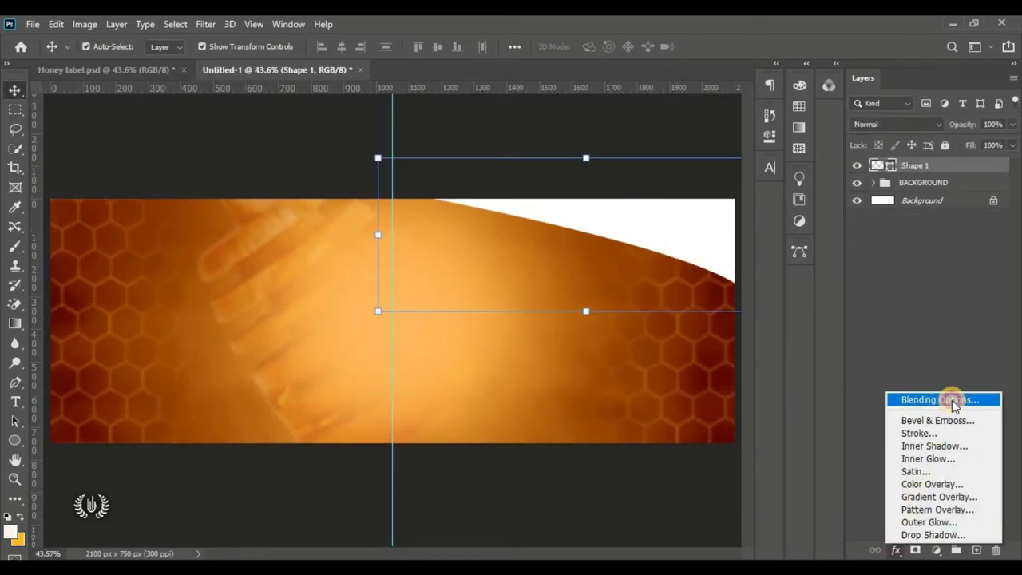
{"action": "left_click", "coordinate": [954, 401]}
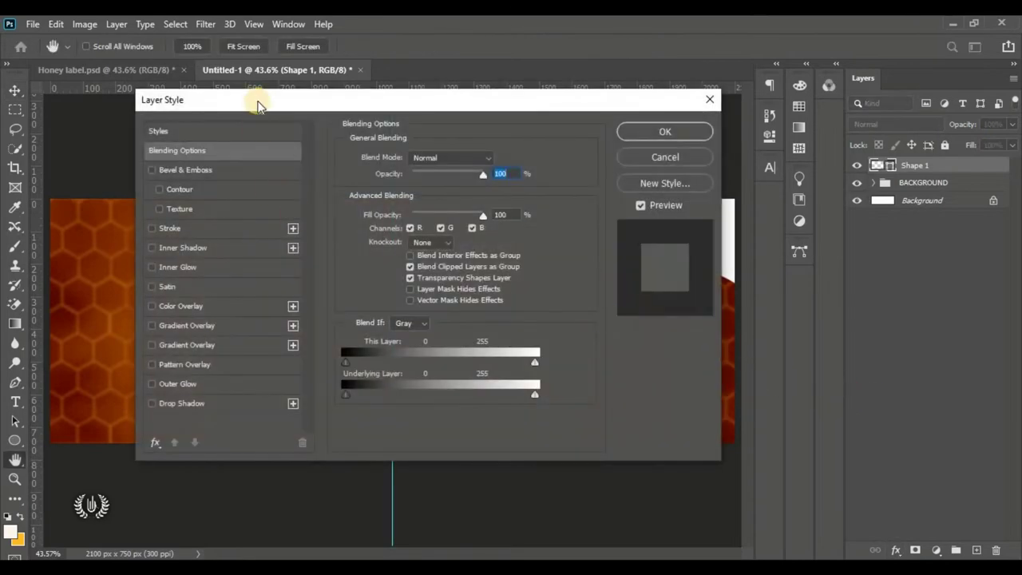
{"action": "left_click_drag", "start_coordinate": [258, 106], "coordinate": [152, 100]}
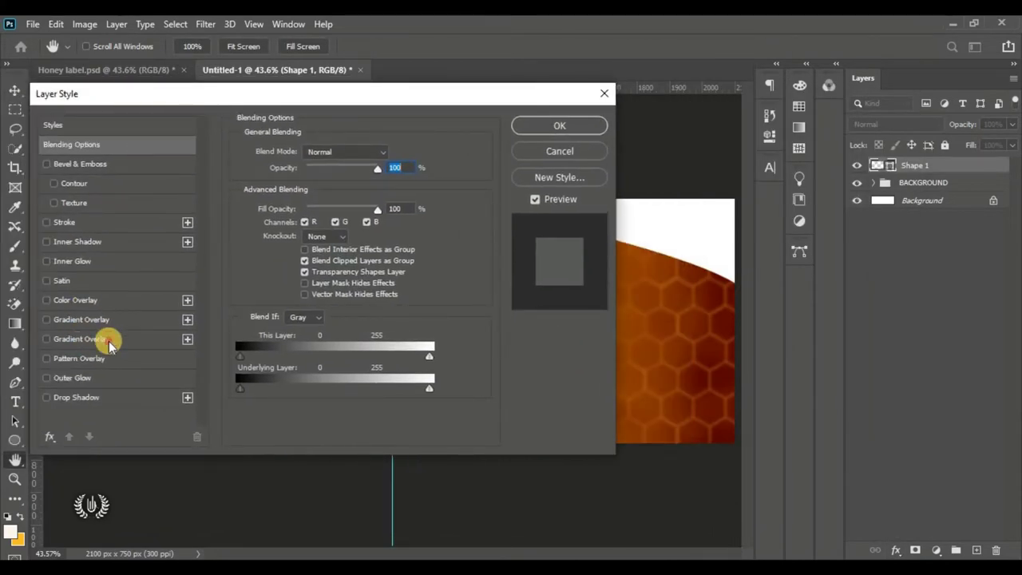
{"action": "left_click", "coordinate": [80, 338]}
{"action": "left_click_drag", "start_coordinate": [251, 102], "coordinate": [312, 245]}
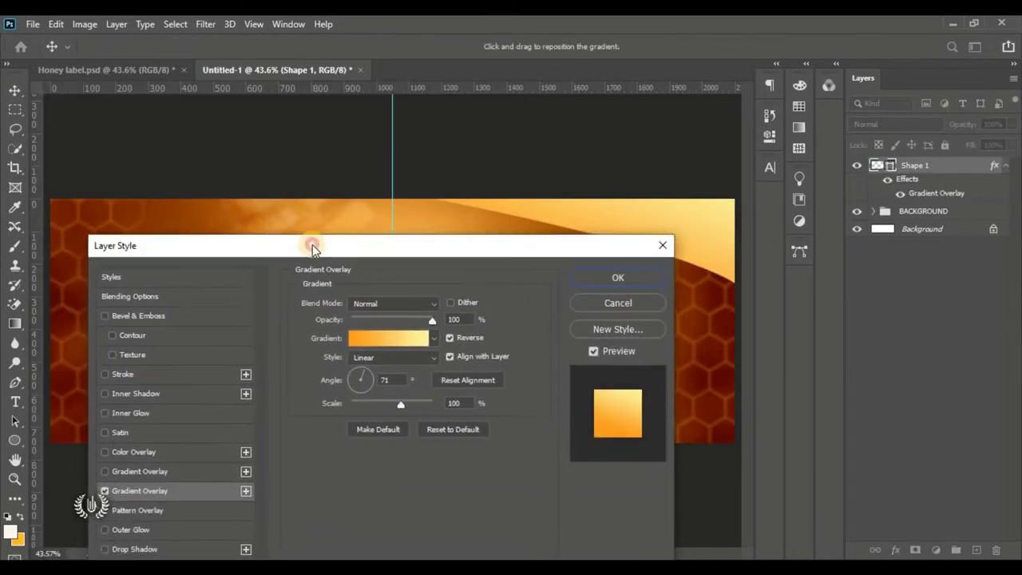
- Reverse the Linear gradient overlay and set its angle to 0 degrees
{"action": "left_click", "coordinate": [453, 329]}
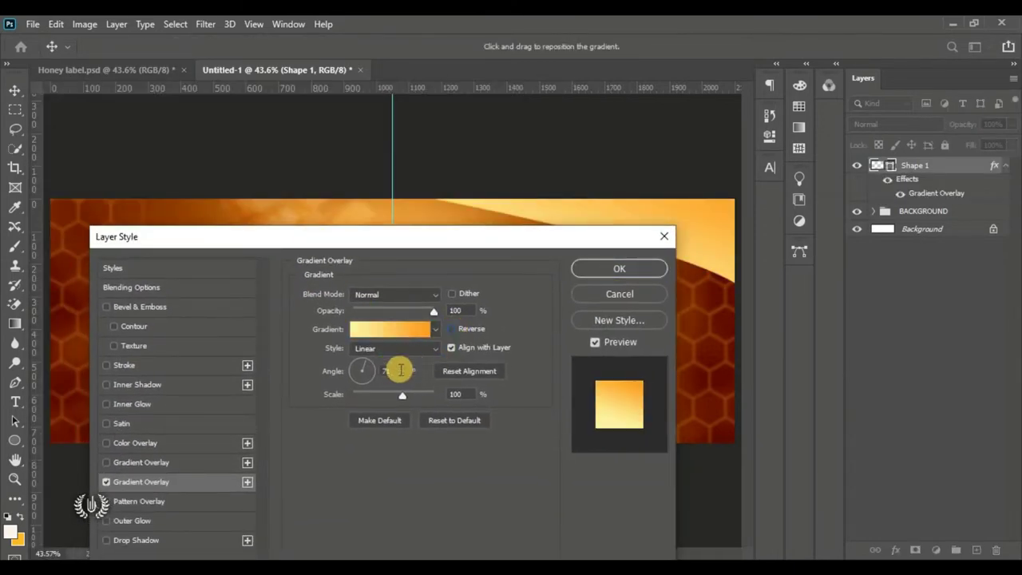
{"action": "double_click", "coordinate": [400, 370]}
{"action": "type", "text": "0"}
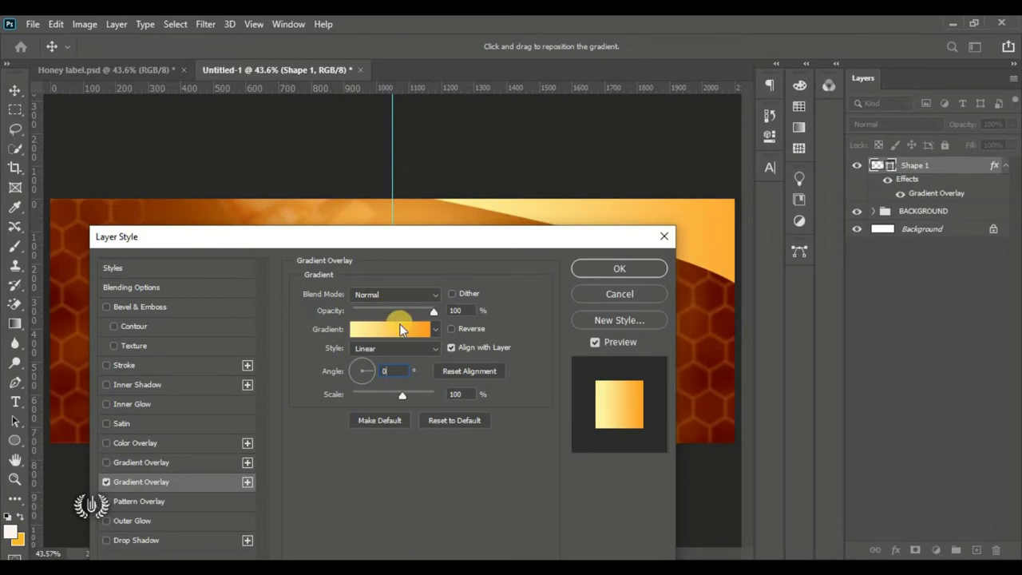
{"action": "left_click", "coordinate": [395, 348]}
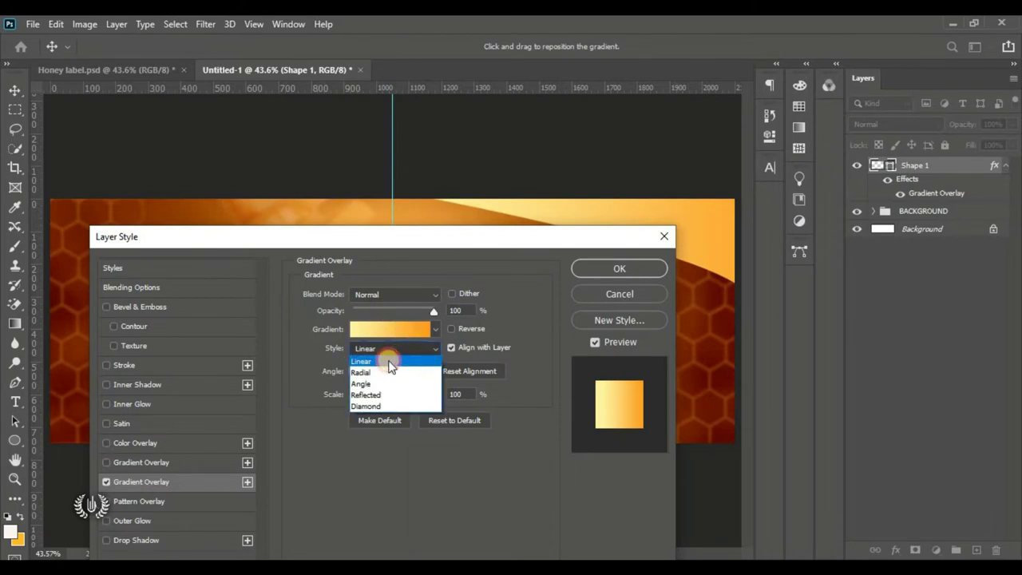
{"action": "left_click", "coordinate": [404, 333]}
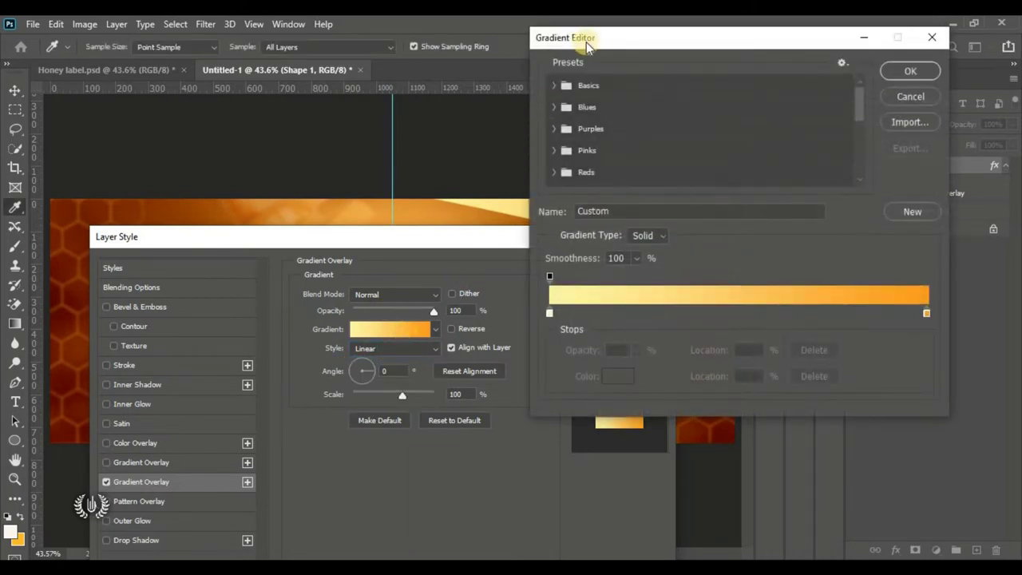
{"action": "mouse_move", "coordinate": [588, 36]}
{"action": "left_mouse_down"}
{"action": "mouse_move", "coordinate": [803, 23]}
{"action": "mouse_move", "coordinate": [100, 53]}
{"action": "mouse_move", "coordinate": [109, 56]}
{"action": "left_mouse_up"}
- Change the gradient's right colour stop to pink
{"action": "left_click", "coordinate": [448, 326]}
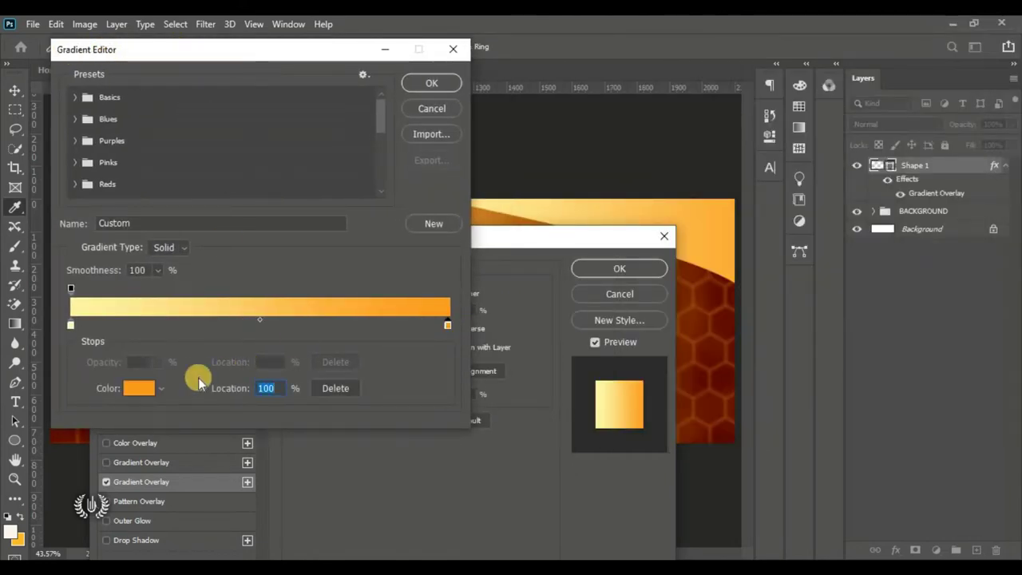
{"action": "left_click", "coordinate": [138, 389]}
{"action": "left_click", "coordinate": [832, 159]}
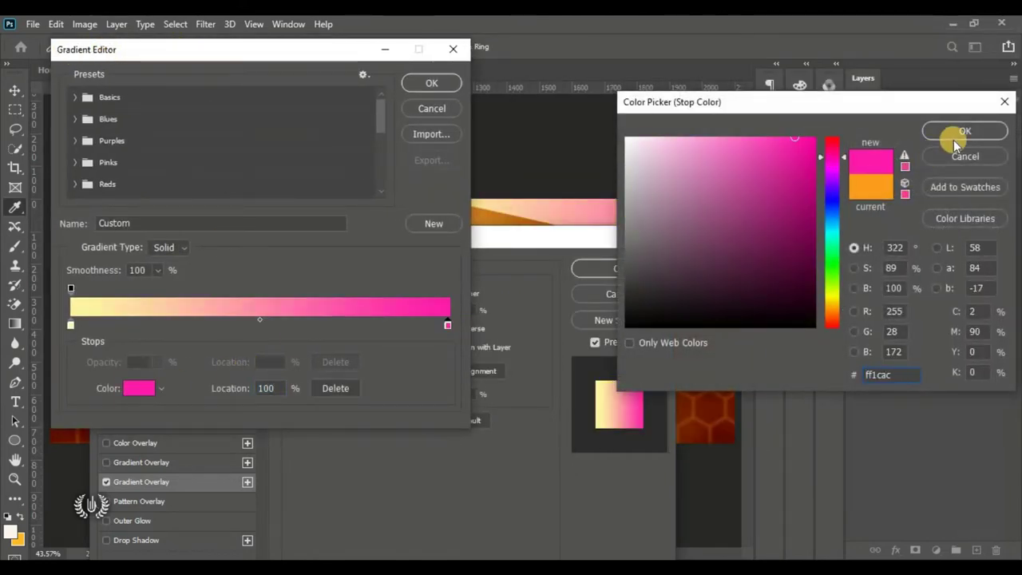
{"action": "left_click", "coordinate": [965, 131]}
- Set the gradient's left colour stop to black 000000, then reopen its colour picker
{"action": "left_click", "coordinate": [70, 325]}
{"action": "left_click", "coordinate": [138, 388]}
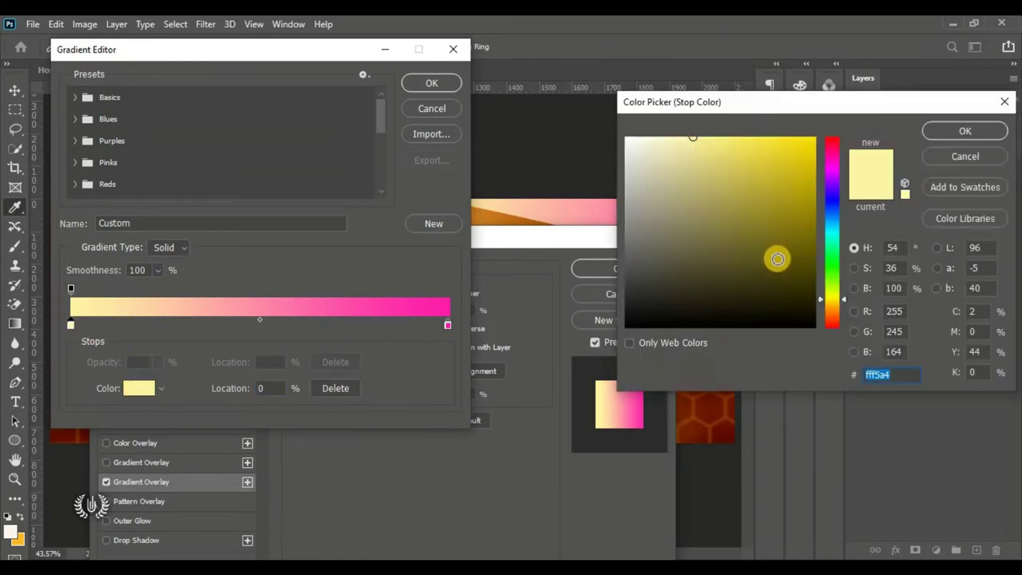
{"action": "type", "text": "000000"}
{"action": "left_click", "coordinate": [965, 131]}
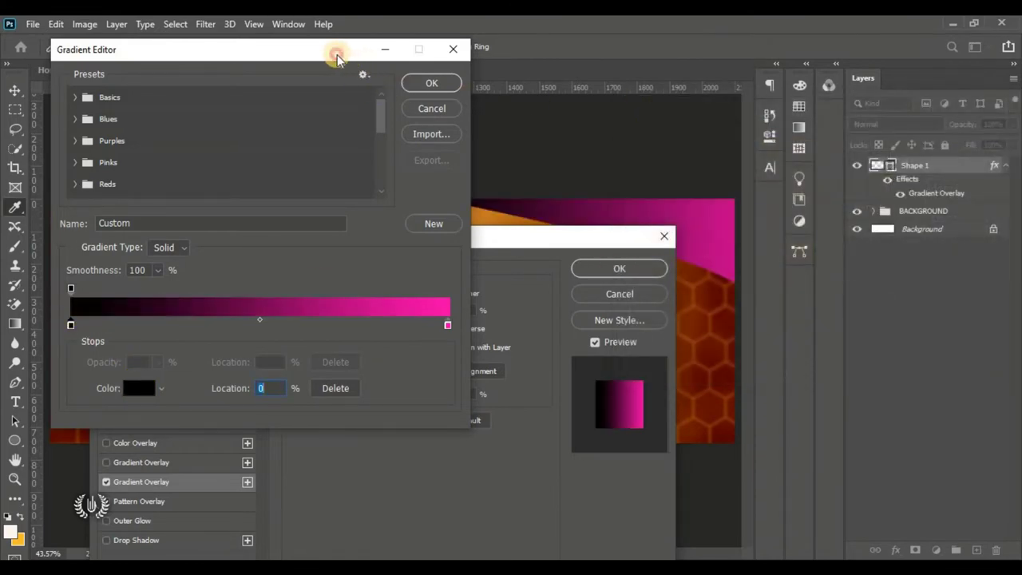
{"action": "left_click_drag", "start_coordinate": [335, 50], "coordinate": [332, 48]}
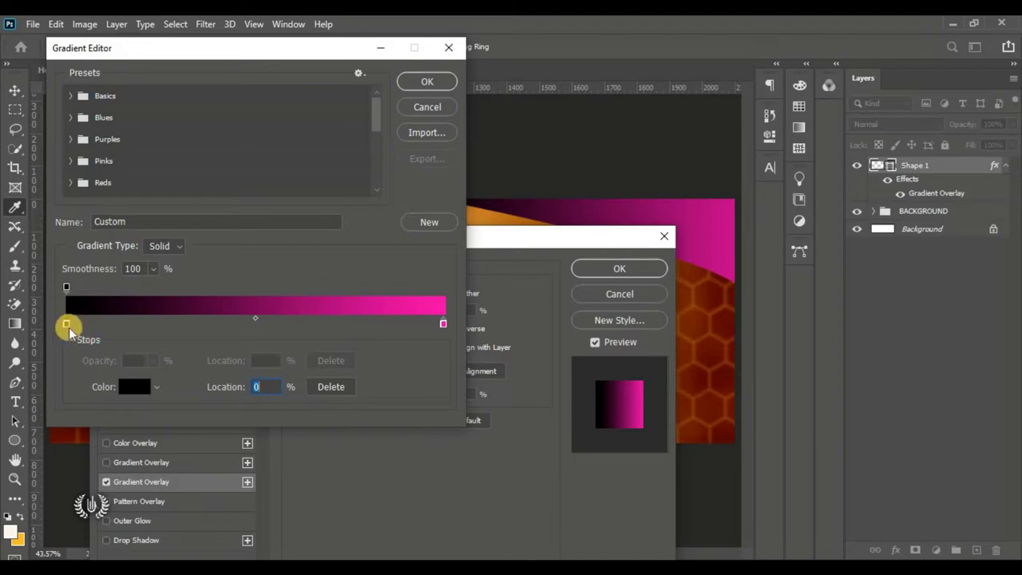
{"action": "left_click", "coordinate": [128, 386]}
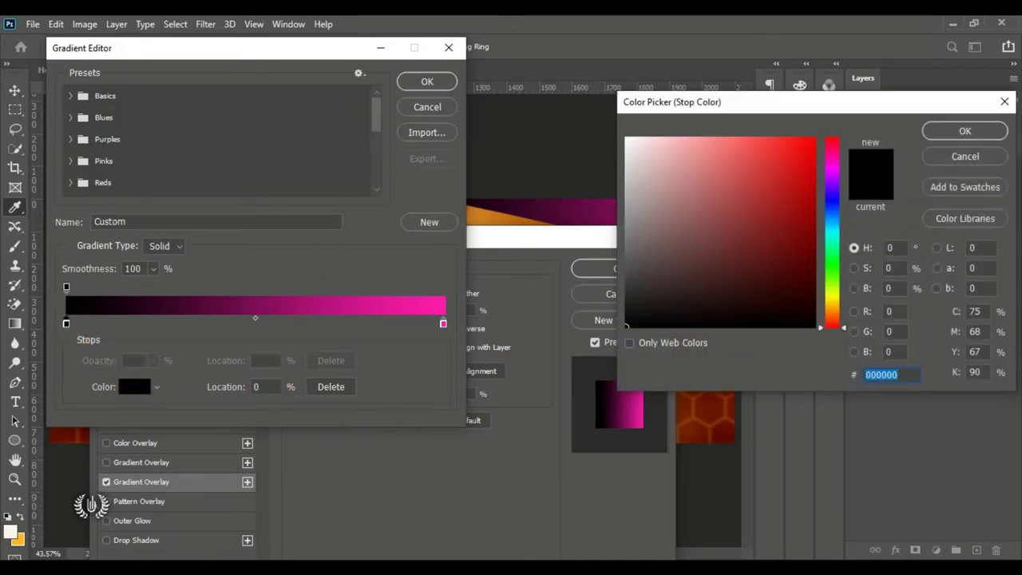
{"action": "key", "text": "alt+Tab"}
- Copy the fea733 code, then the Light Brown Gradient's first code fff5a4, from the notes
{"action": "right_click", "coordinate": [279, 144]}
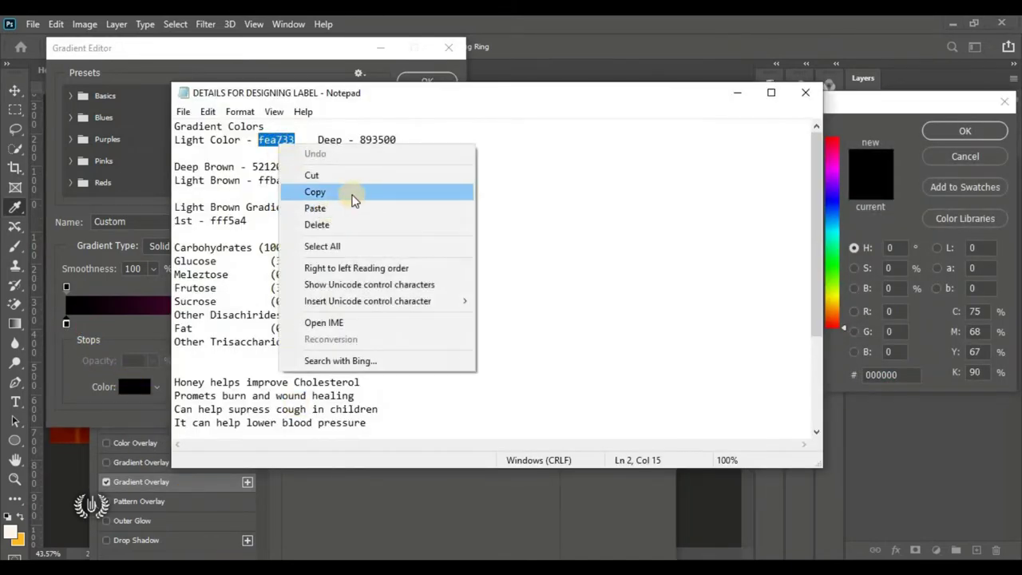
{"action": "left_click", "coordinate": [352, 198]}
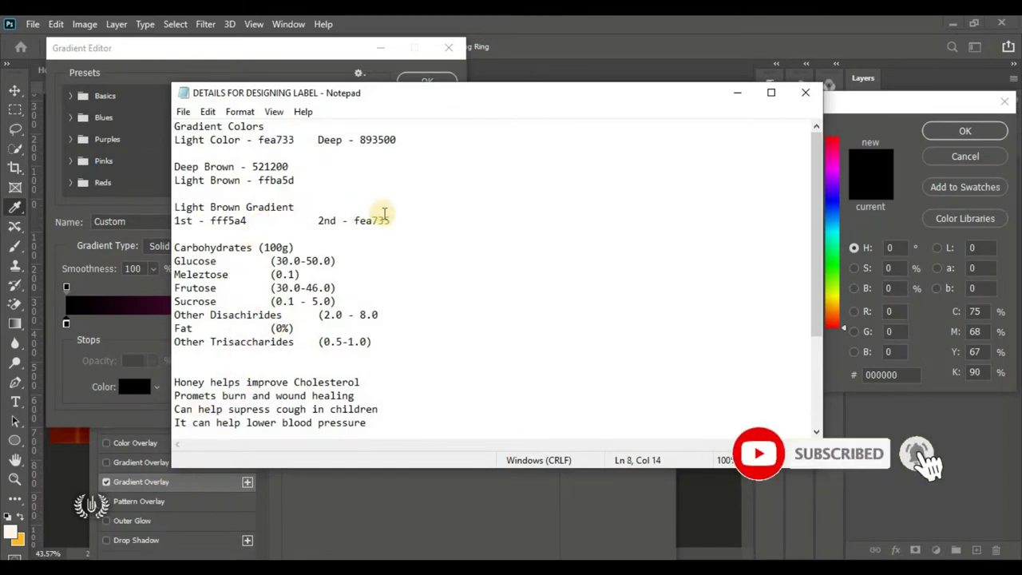
{"action": "mouse_move", "coordinate": [391, 220]}
{"action": "left_mouse_down"}
{"action": "mouse_move", "coordinate": [204, 219]}
{"action": "mouse_move", "coordinate": [175, 207]}
{"action": "left_mouse_up"}
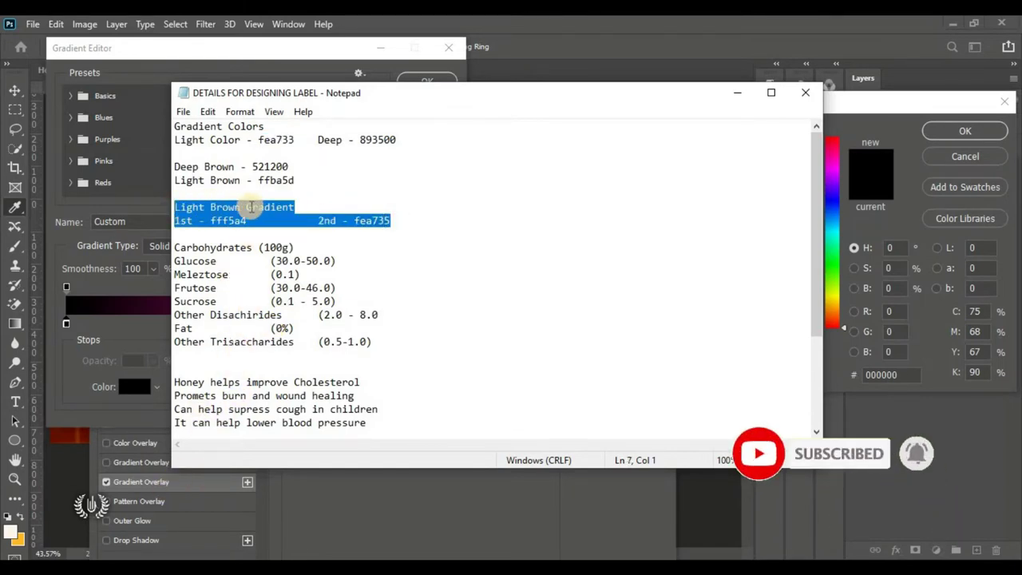
{"action": "left_click", "coordinate": [254, 217]}
{"action": "left_click_drag", "start_coordinate": [248, 220], "coordinate": [204, 222]}
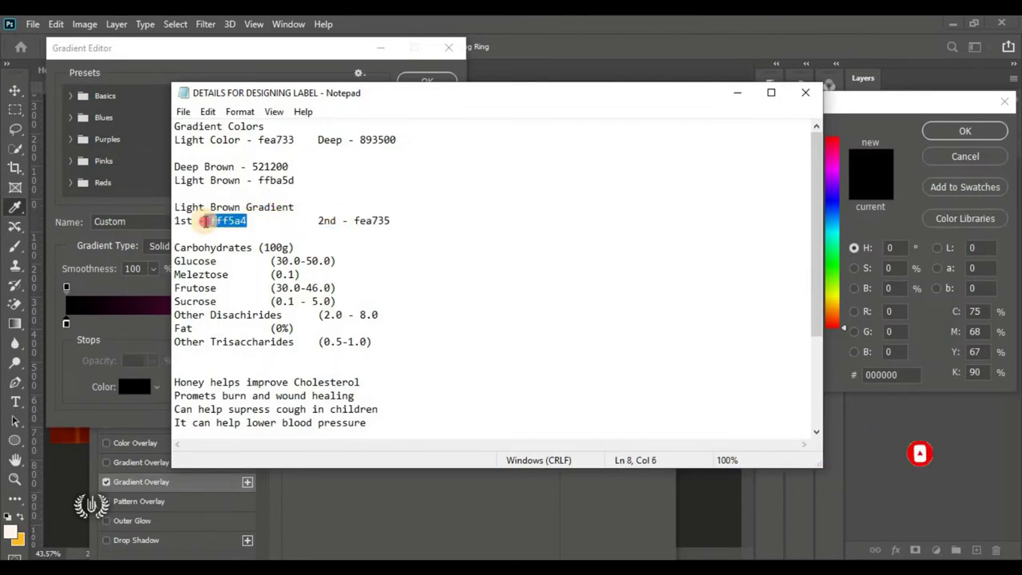
{"action": "right_click", "coordinate": [210, 221]}
{"action": "left_click", "coordinate": [337, 270]}
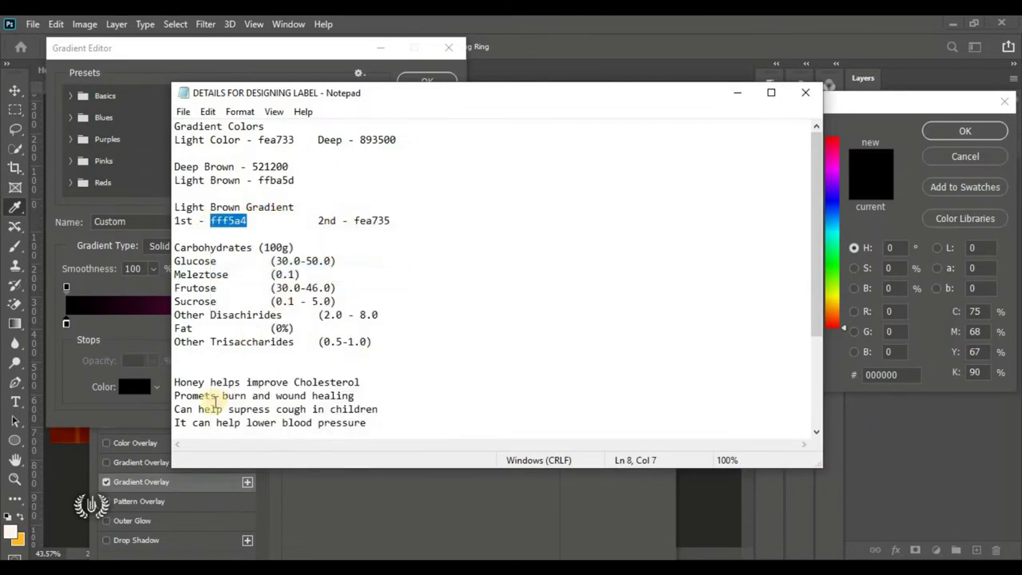
{"action": "key", "text": "alt+Tab"}
- Set the gradient's left stop colour to pale yellow fff5a4
{"action": "left_click", "coordinate": [878, 374]}
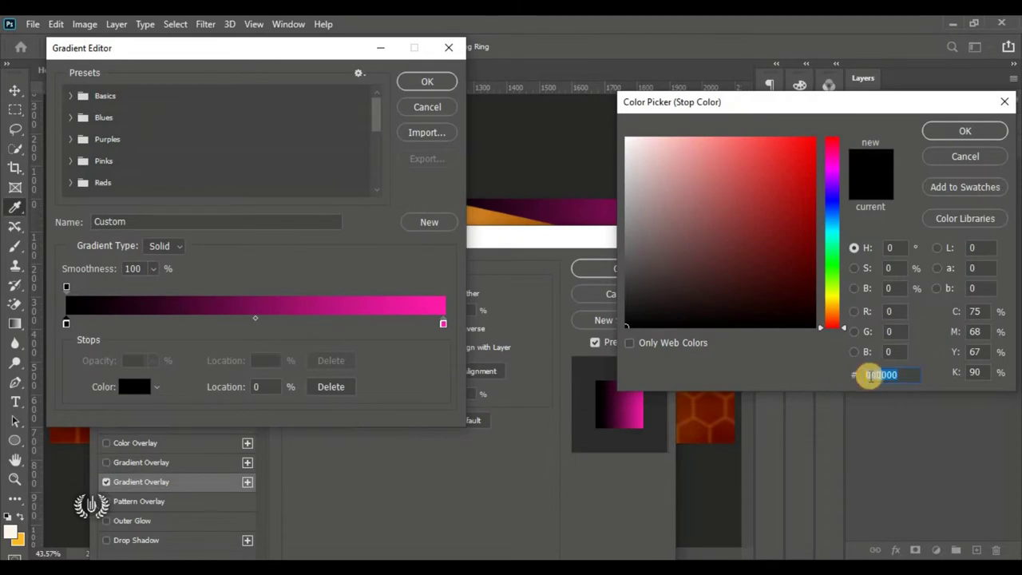
{"action": "right_click", "coordinate": [874, 374]}
{"action": "left_click", "coordinate": [908, 232]}
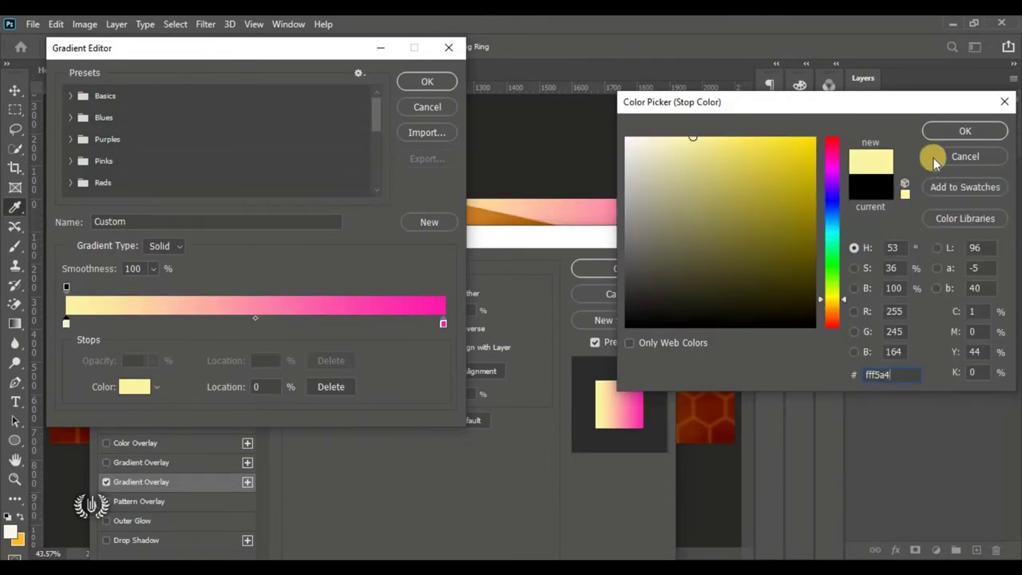
{"action": "left_click", "coordinate": [946, 133]}
- Copy fea735 from the notes and set it as the right stop colour
{"action": "left_click", "coordinate": [441, 323]}
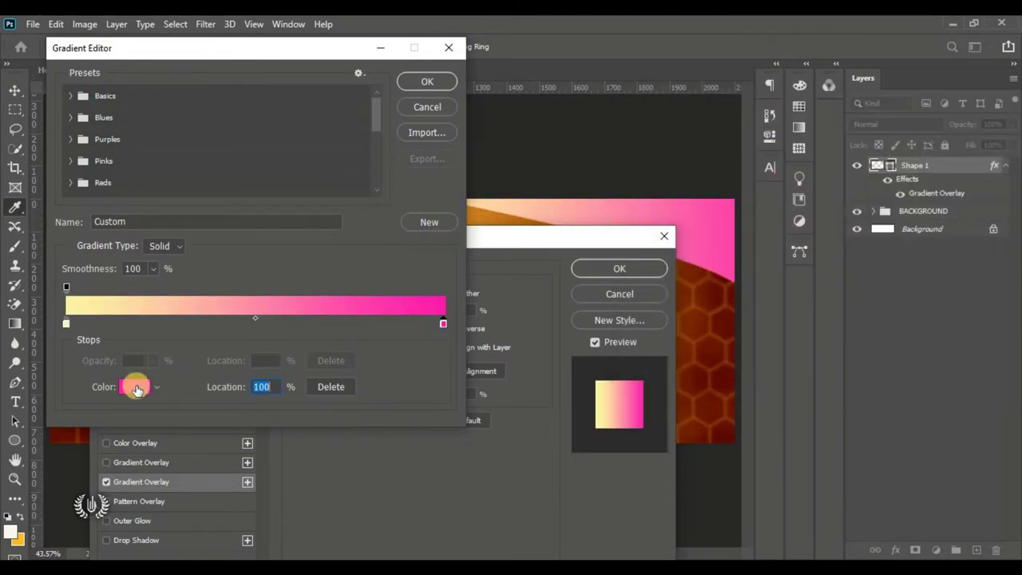
{"action": "left_click", "coordinate": [134, 387]}
{"action": "key", "text": "alt+Tab"}
{"action": "left_click_drag", "start_coordinate": [390, 220], "coordinate": [376, 219]}
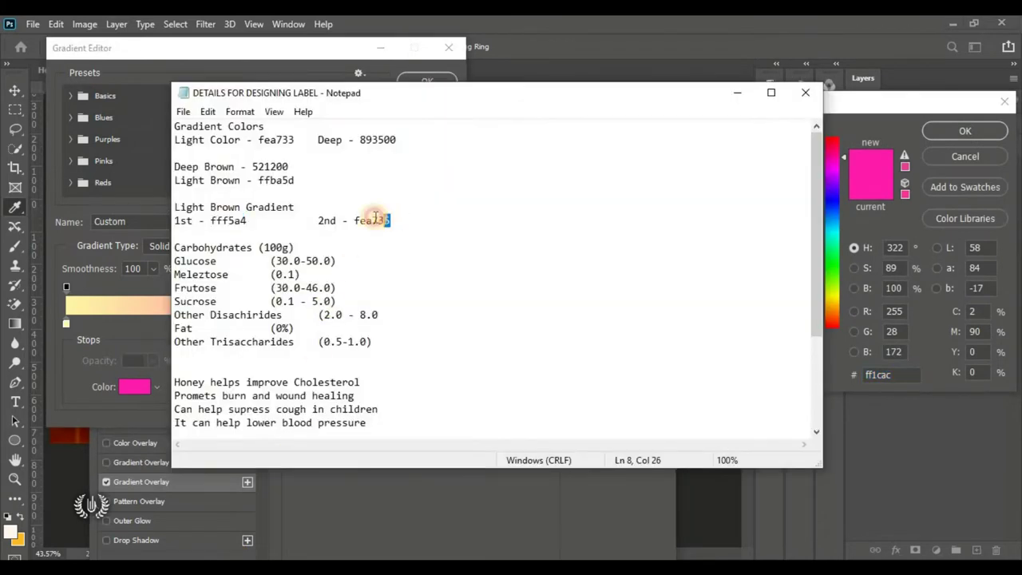
{"action": "right_click", "coordinate": [369, 222]}
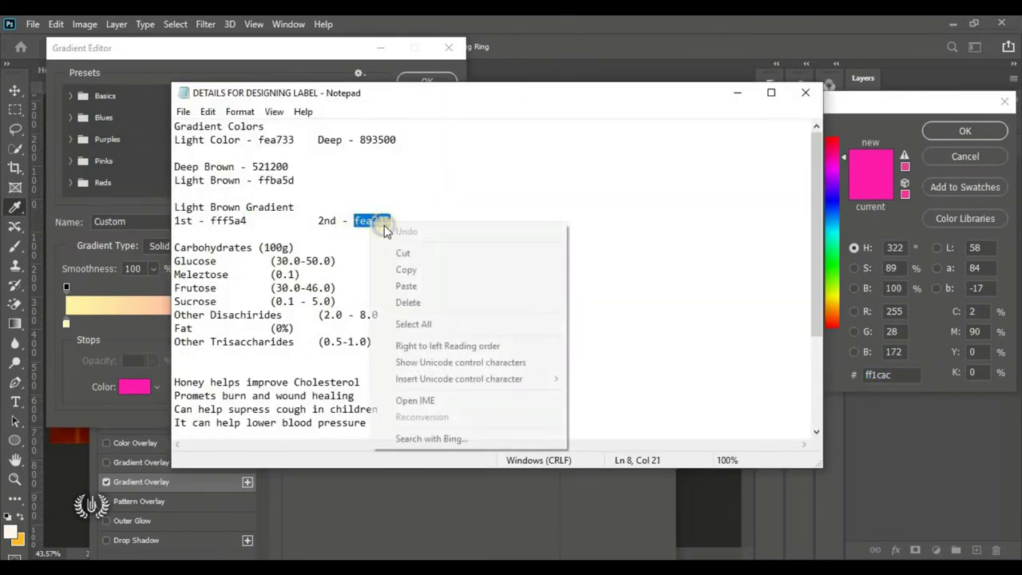
{"action": "left_click", "coordinate": [438, 271]}
{"action": "key", "text": "alt+Tab"}
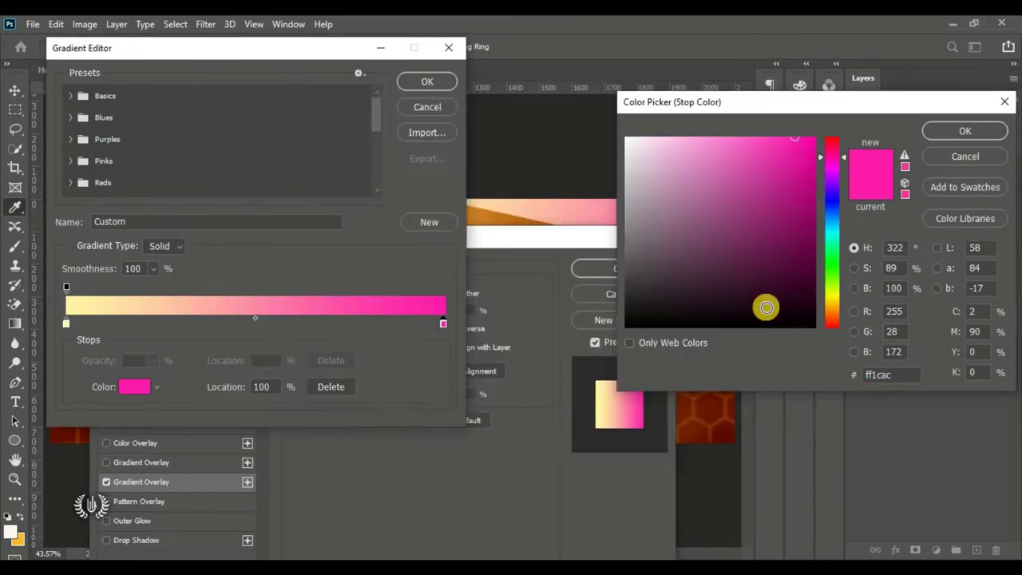
{"action": "left_click", "coordinate": [878, 374]}
{"action": "right_click", "coordinate": [878, 375]}
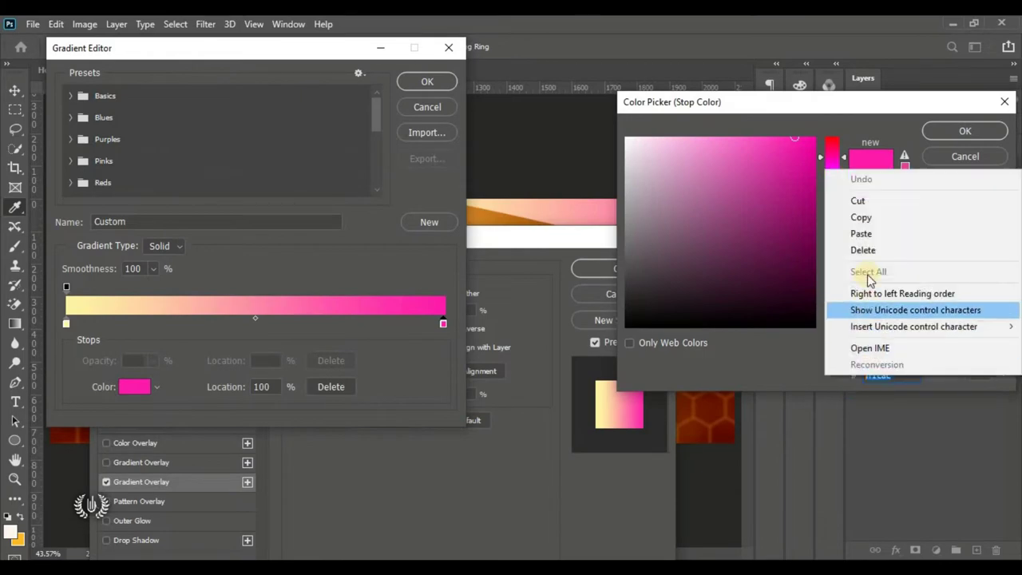
{"action": "left_click", "coordinate": [870, 233]}
{"action": "mouse_move", "coordinate": [867, 106]}
{"action": "left_mouse_down"}
{"action": "mouse_move", "coordinate": [326, 221]}
{"action": "mouse_move", "coordinate": [294, 210]}
{"action": "left_mouse_up"}
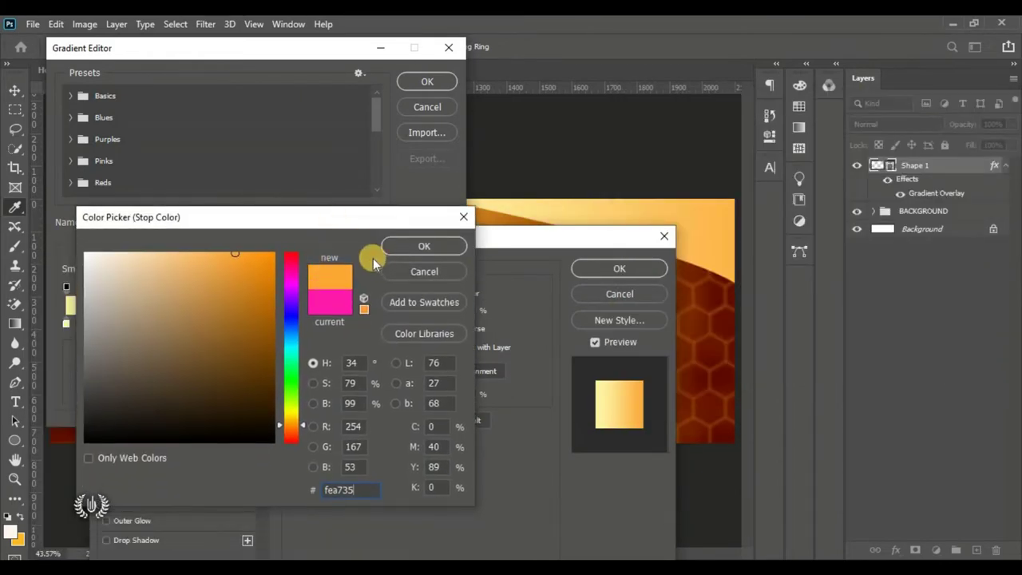
{"action": "left_click", "coordinate": [400, 244]}
- Apply the yellow-to-orange gradient overlay to Shape 1 and reselect that layer
{"action": "left_click", "coordinate": [427, 81]}
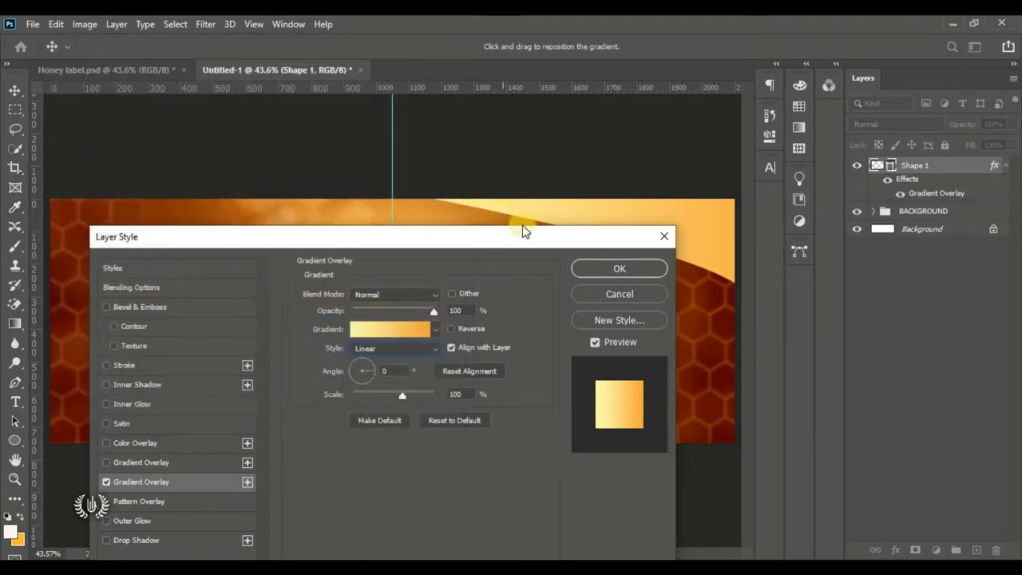
{"action": "mouse_move", "coordinate": [524, 236]}
{"action": "left_mouse_down"}
{"action": "mouse_move", "coordinate": [416, 176]}
{"action": "mouse_move", "coordinate": [403, 146]}
{"action": "mouse_move", "coordinate": [407, 227]}
{"action": "left_mouse_up"}
{"action": "left_click", "coordinate": [525, 241]}
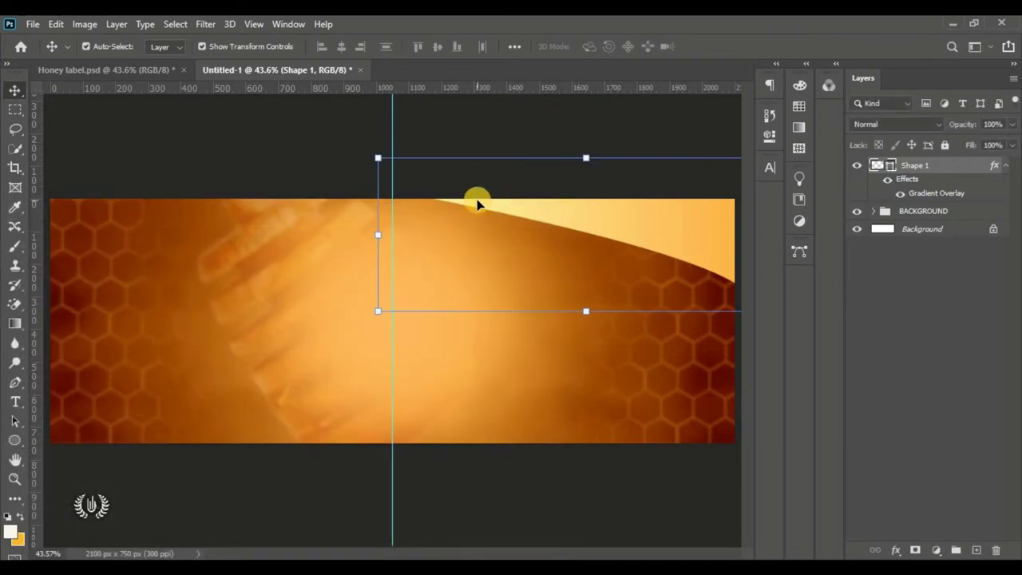
{"action": "left_click", "coordinate": [300, 159]}
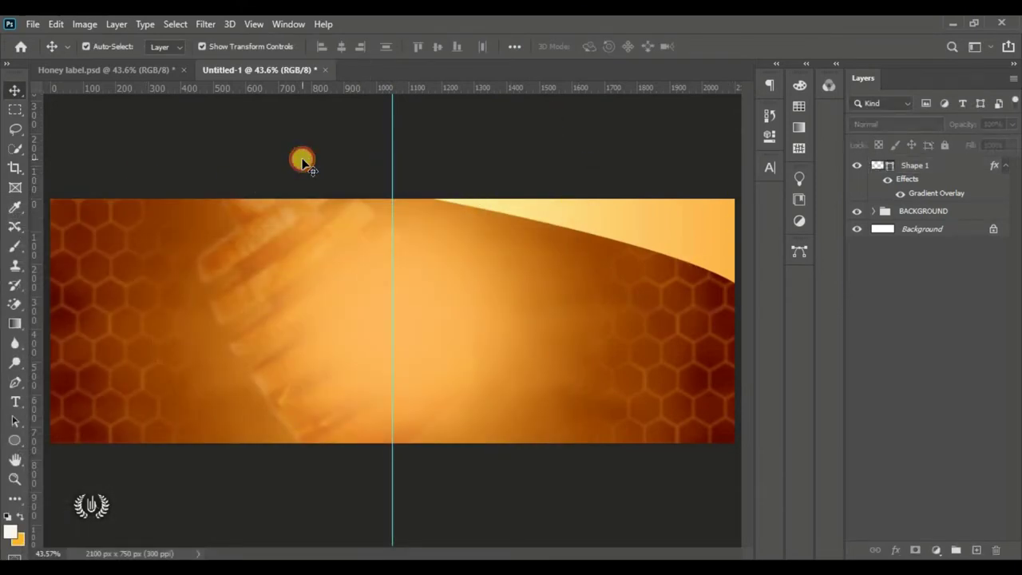
{"action": "left_click", "coordinate": [901, 165]}
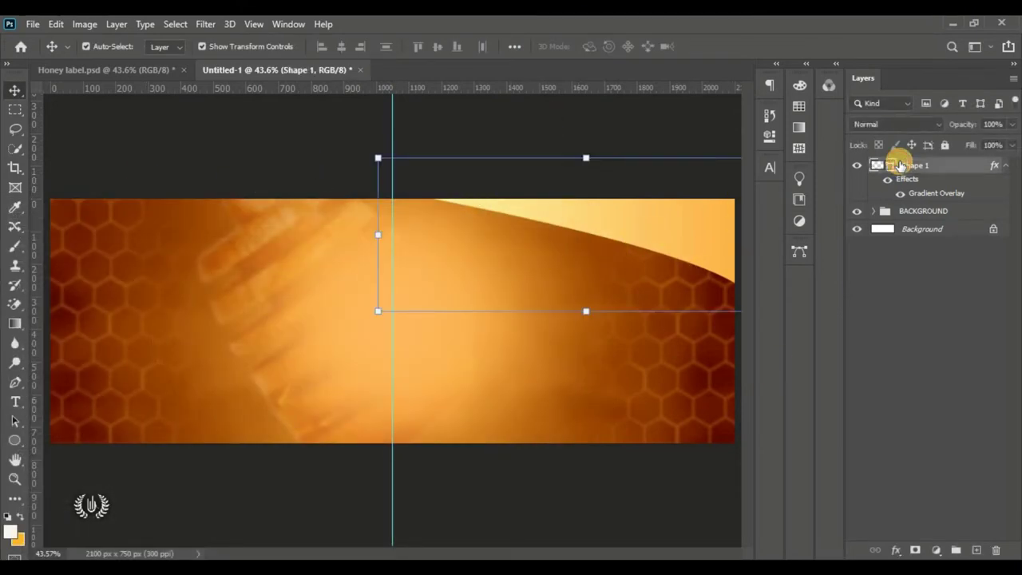
- Place the Honey stick image embedded and scale it to about 54%
{"action": "left_click", "coordinate": [32, 24]}
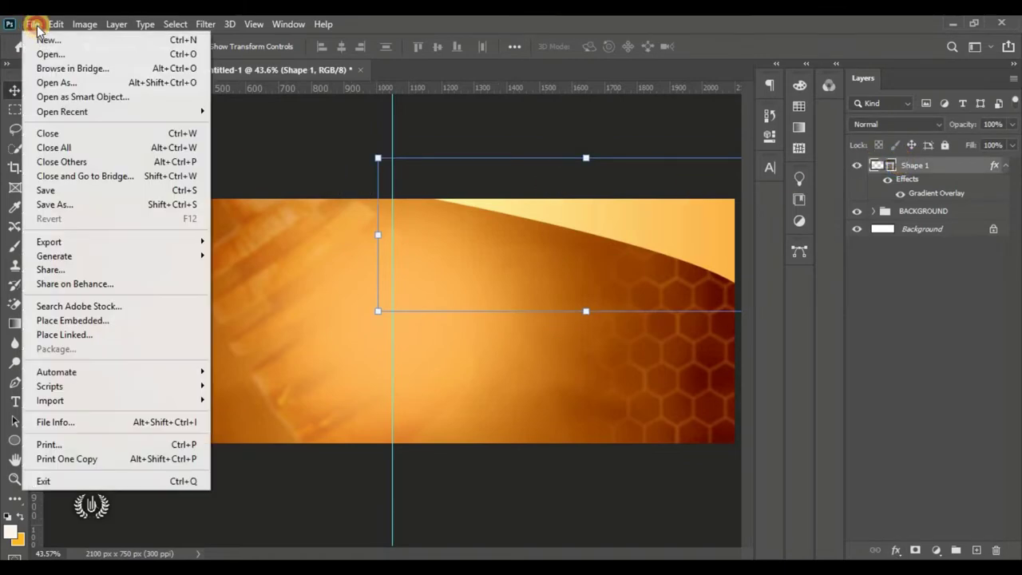
{"action": "left_click", "coordinate": [120, 320]}
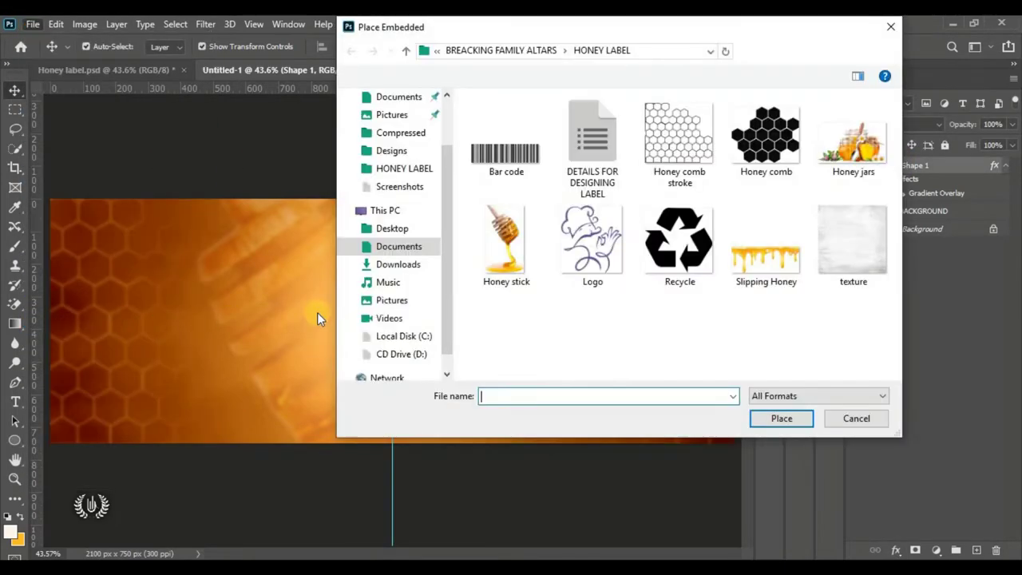
{"action": "left_click", "coordinate": [515, 277]}
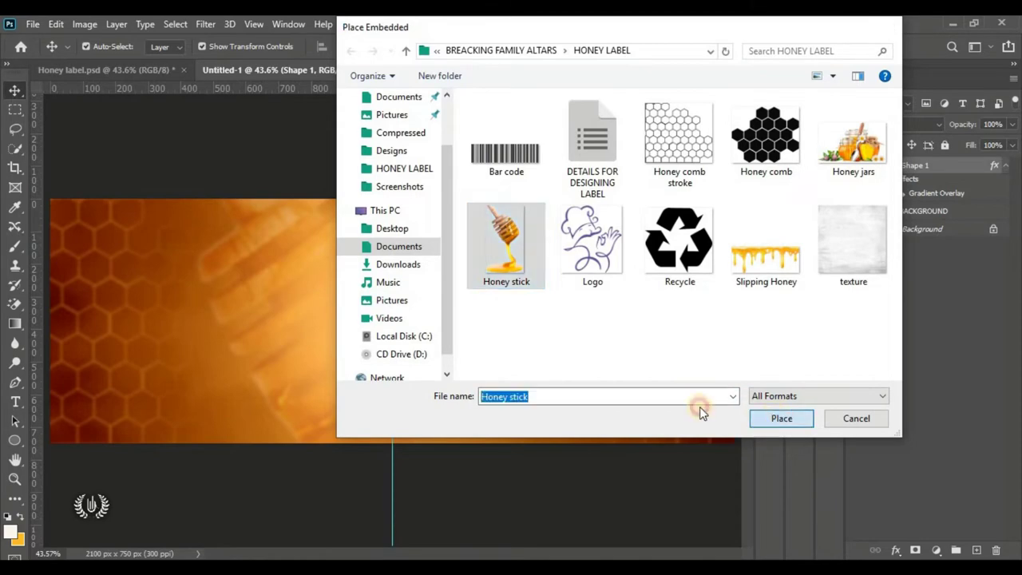
{"action": "key", "text": "Return"}
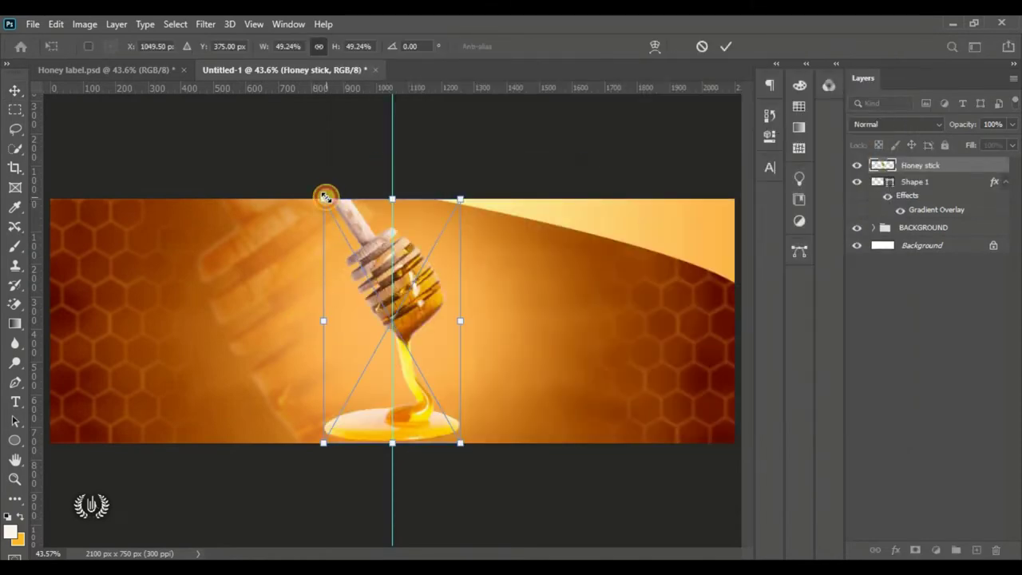
{"action": "left_click_drag", "start_coordinate": [324, 197], "coordinate": [325, 171]}
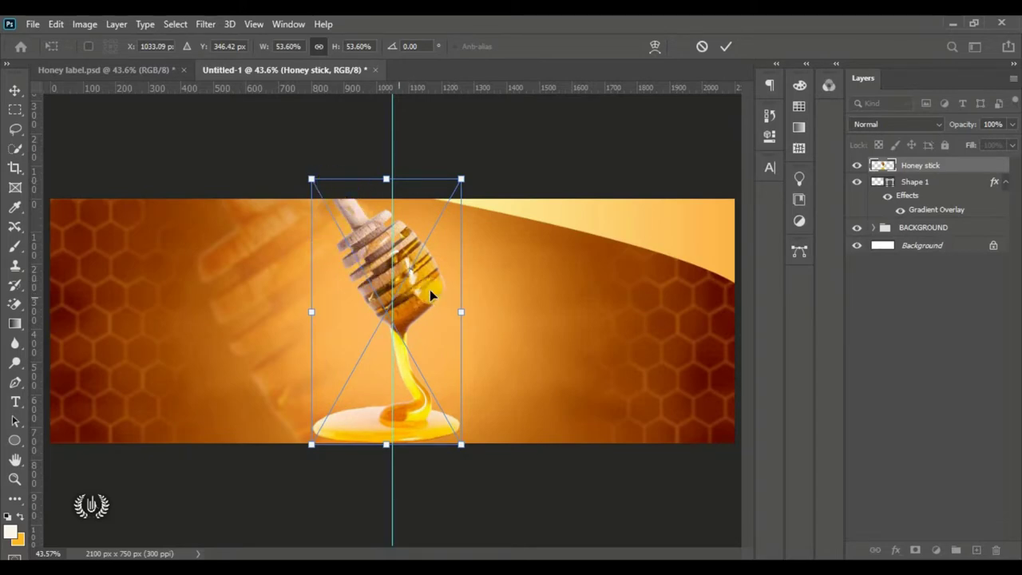
{"action": "left_click", "coordinate": [733, 46]}
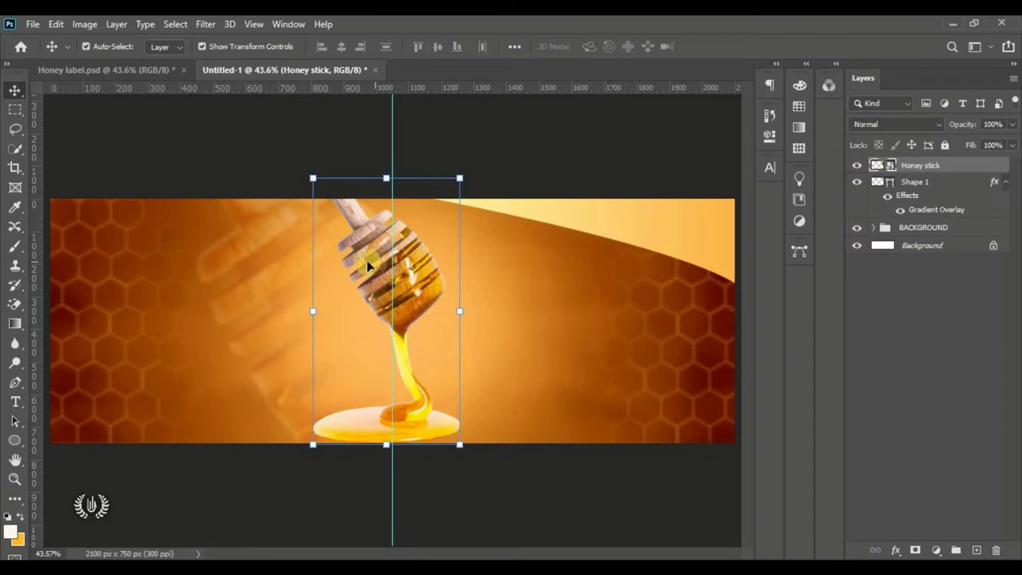
- Create a text layer on the label's left side in Amorista at 78 pt
{"action": "left_click", "coordinate": [16, 399]}
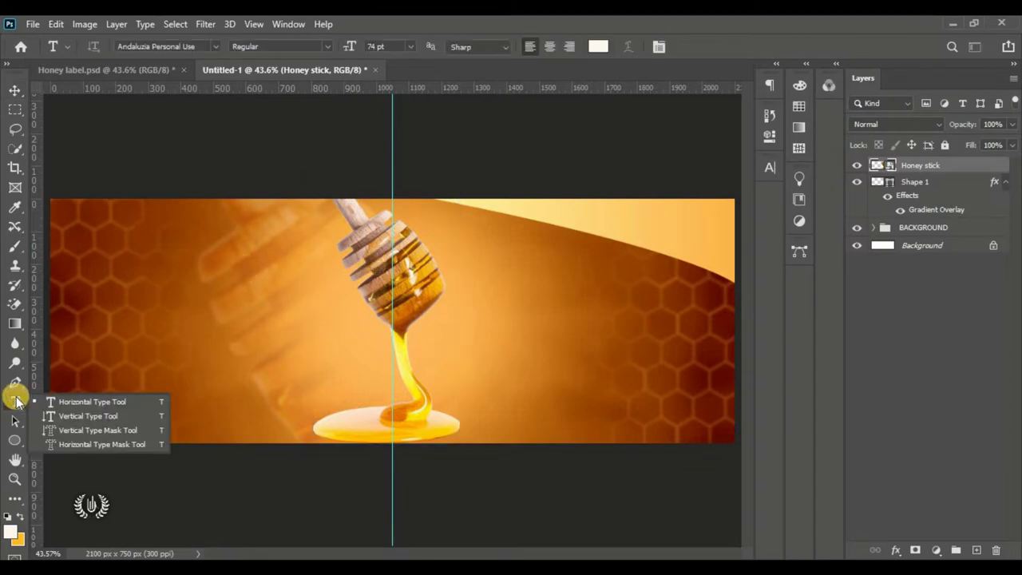
{"action": "left_click", "coordinate": [94, 401]}
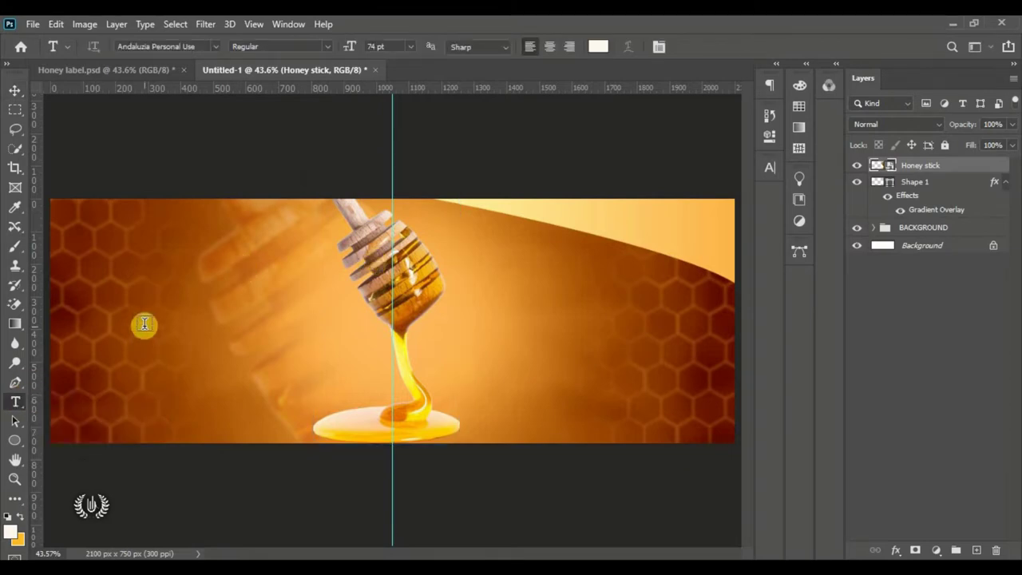
{"action": "left_click", "coordinate": [145, 282]}
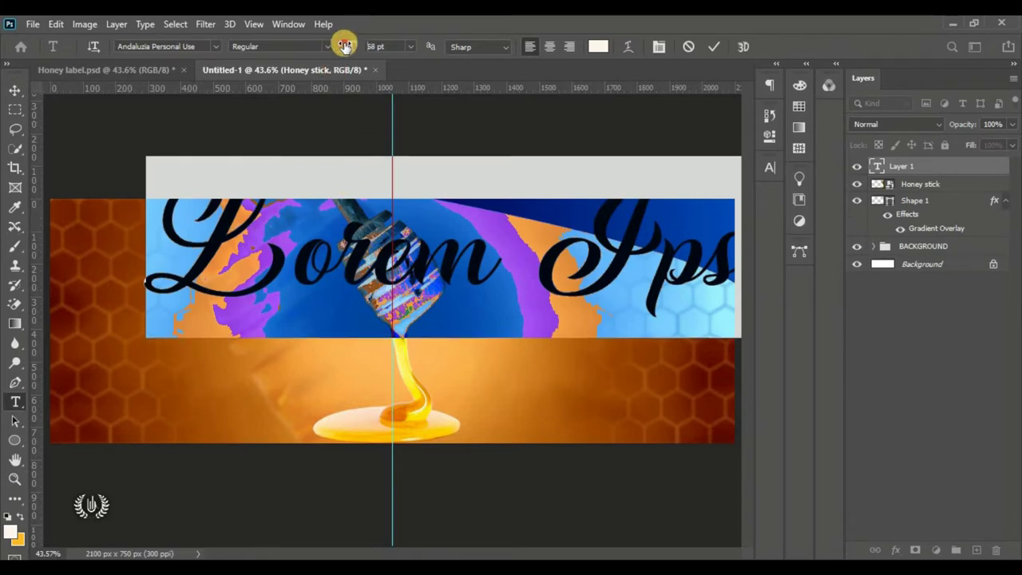
{"action": "mouse_move", "coordinate": [345, 45]}
{"action": "left_mouse_down"}
{"action": "mouse_move", "coordinate": [320, 41]}
{"action": "mouse_move", "coordinate": [269, 298]}
{"action": "left_mouse_up"}
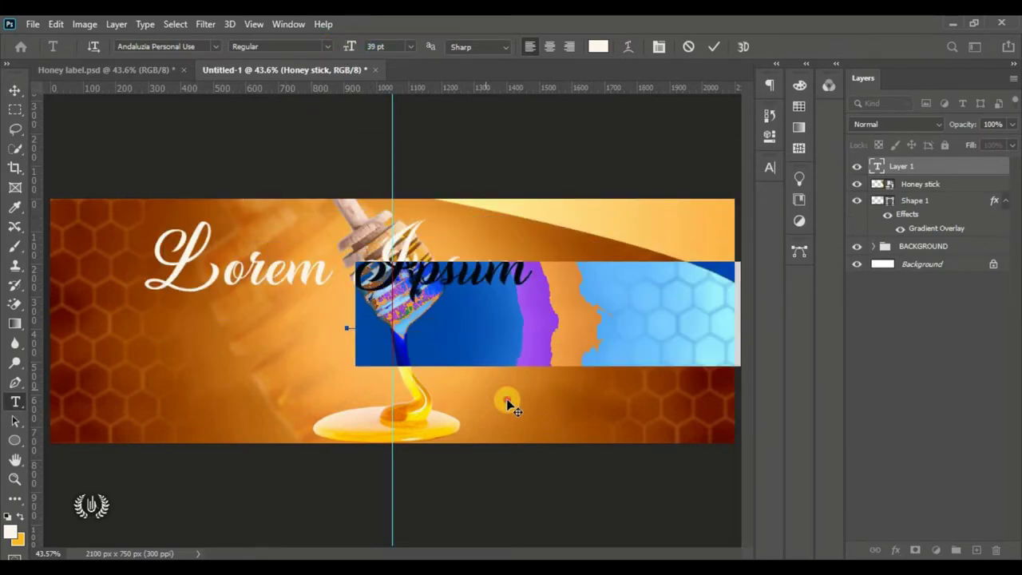
{"action": "left_click_drag", "start_coordinate": [507, 405], "coordinate": [535, 406]}
{"action": "left_click", "coordinate": [215, 46]}
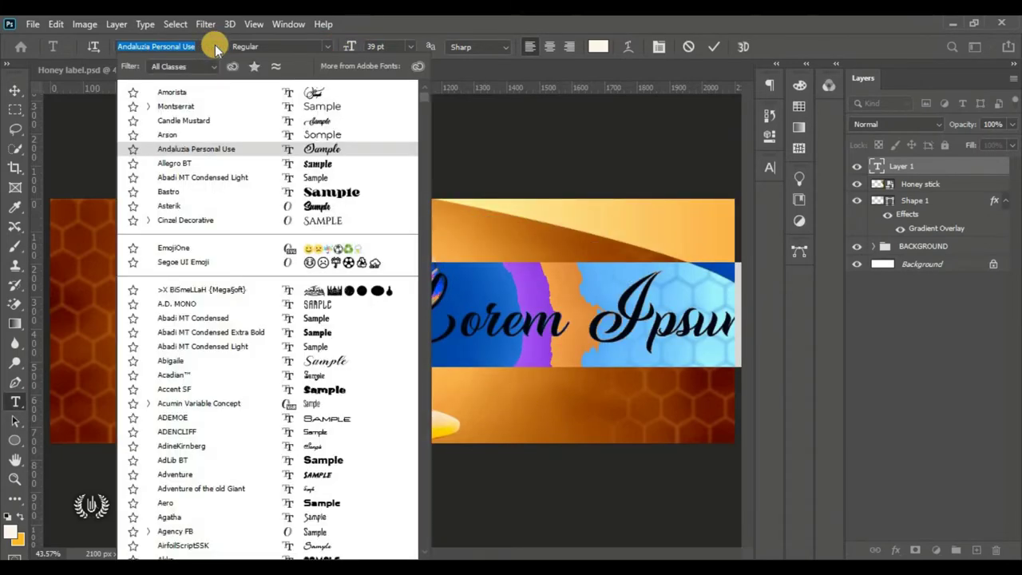
{"action": "left_click", "coordinate": [251, 92]}
{"action": "mouse_move", "coordinate": [485, 415]}
{"action": "left_mouse_down"}
{"action": "mouse_move", "coordinate": [245, 392]}
{"action": "mouse_move", "coordinate": [232, 411]}
{"action": "left_mouse_up"}
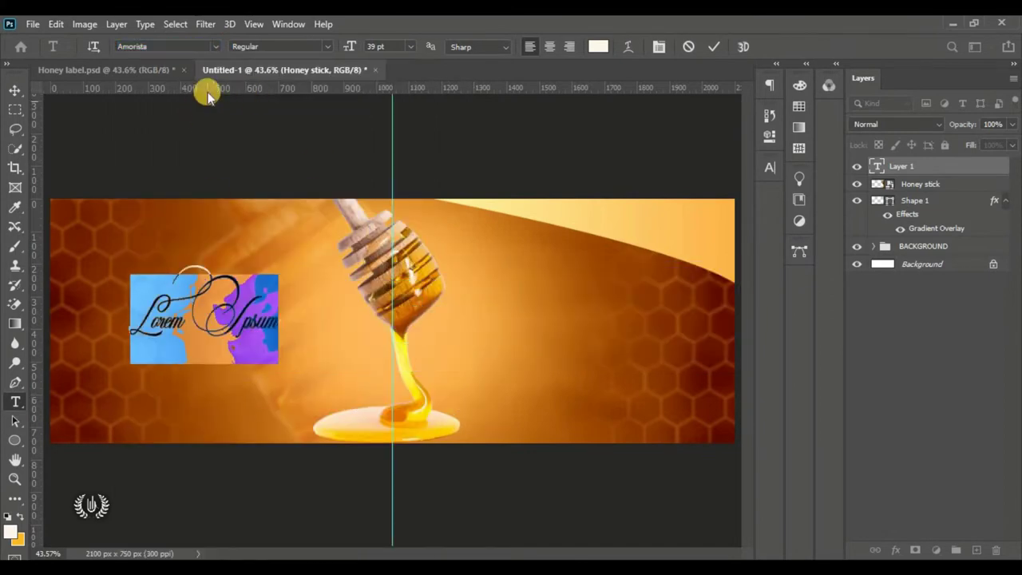
{"action": "left_click_drag", "start_coordinate": [349, 46], "coordinate": [383, 70]}
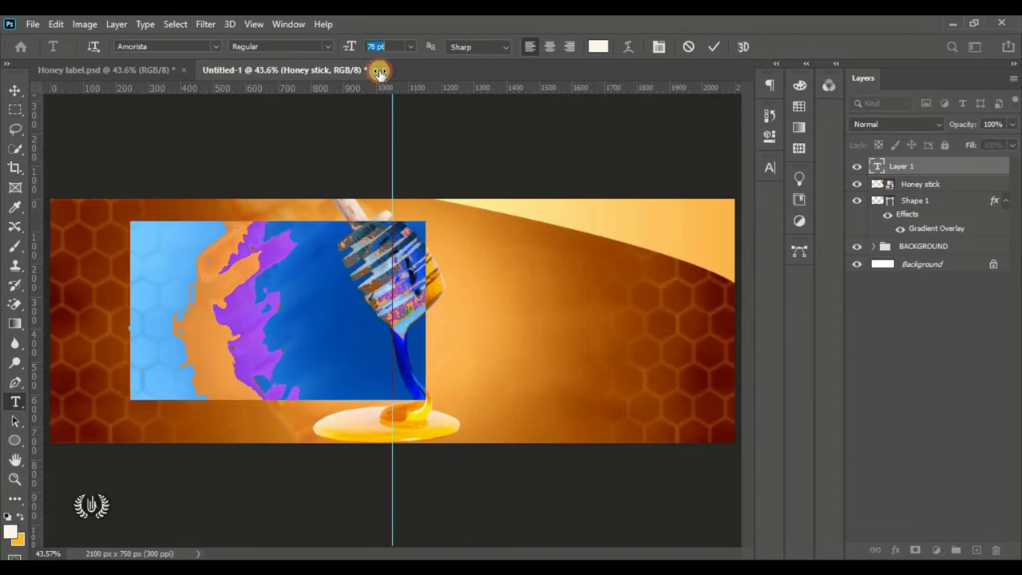
{"action": "left_click", "coordinate": [272, 320]}
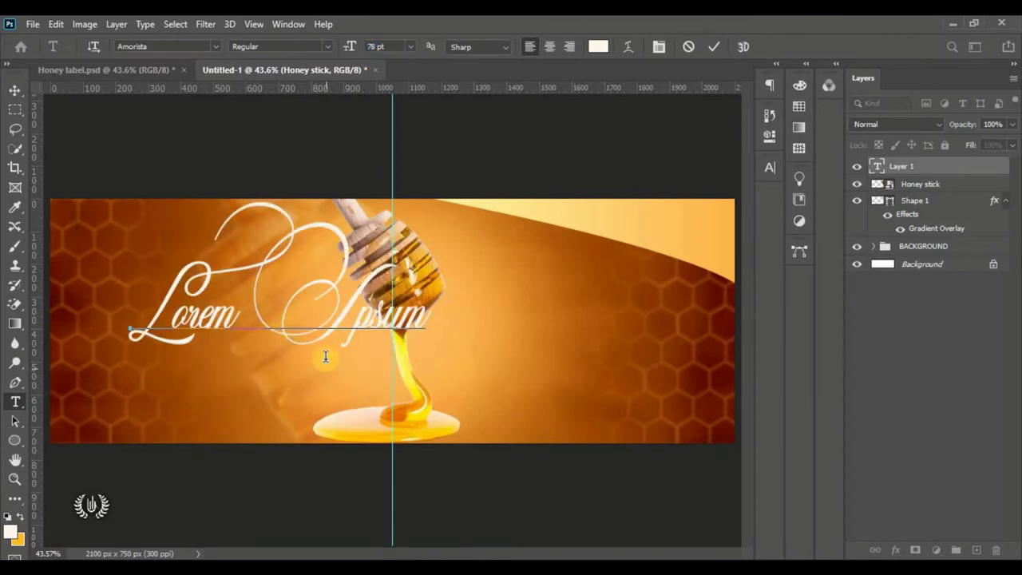
- Replace the placeholder text with the title Leehan's and commit it
{"action": "key", "text": "ctrl+a"}
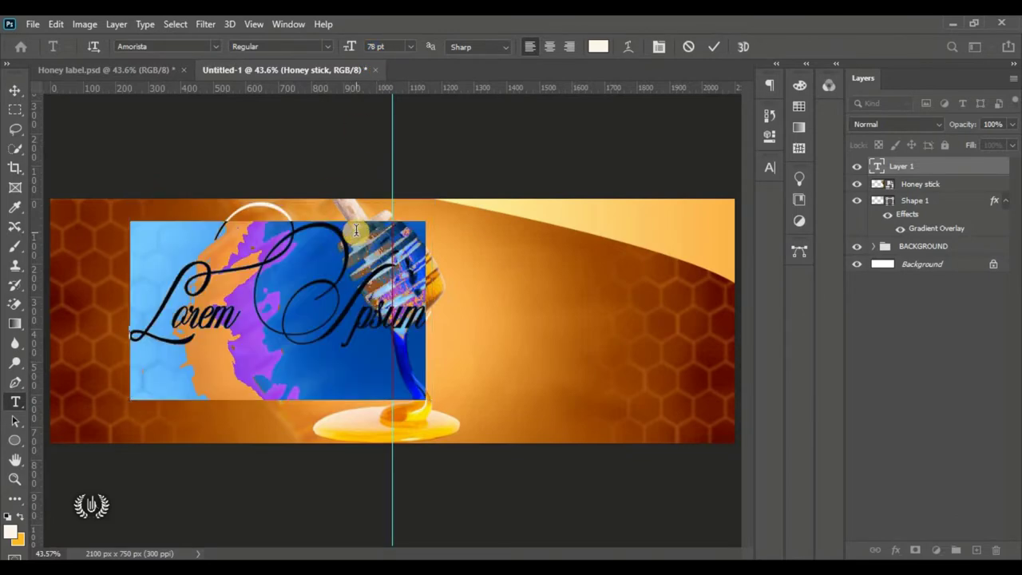
{"action": "scroll", "coordinate": [254, 230], "scroll_direction": "up", "scroll_amount": 2}
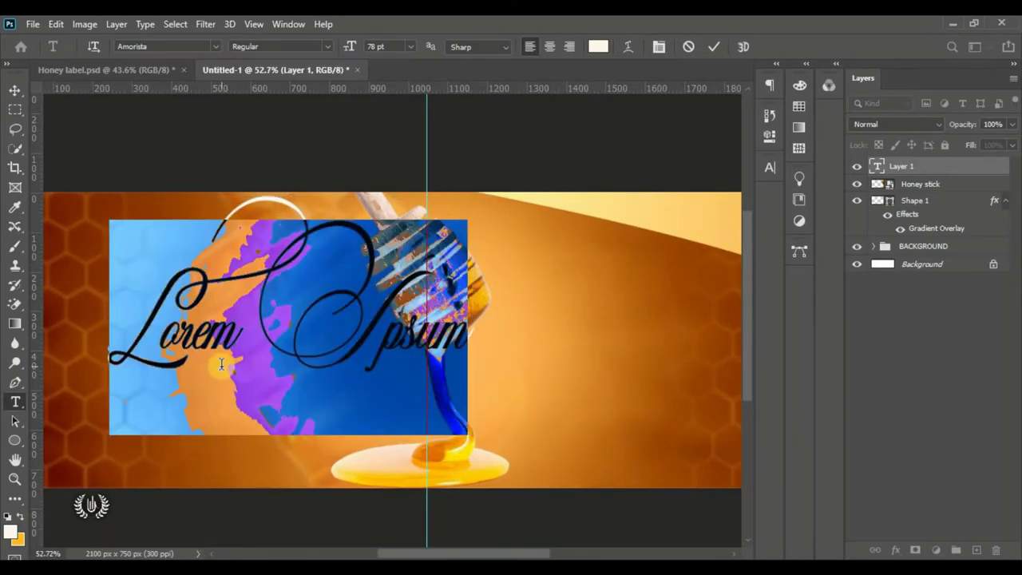
{"action": "type", "text": "Leehan's"}
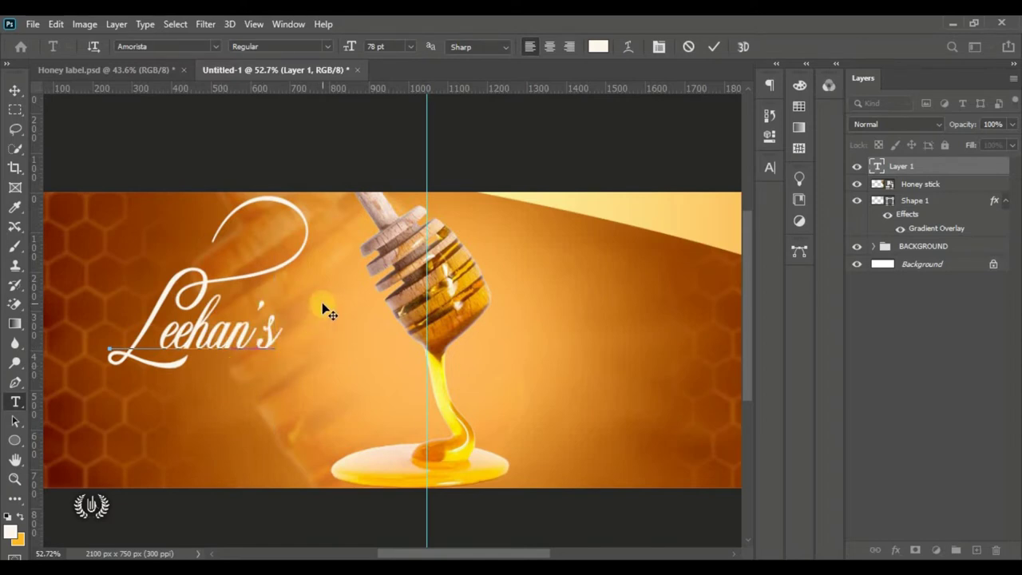
{"action": "left_click", "coordinate": [714, 47]}
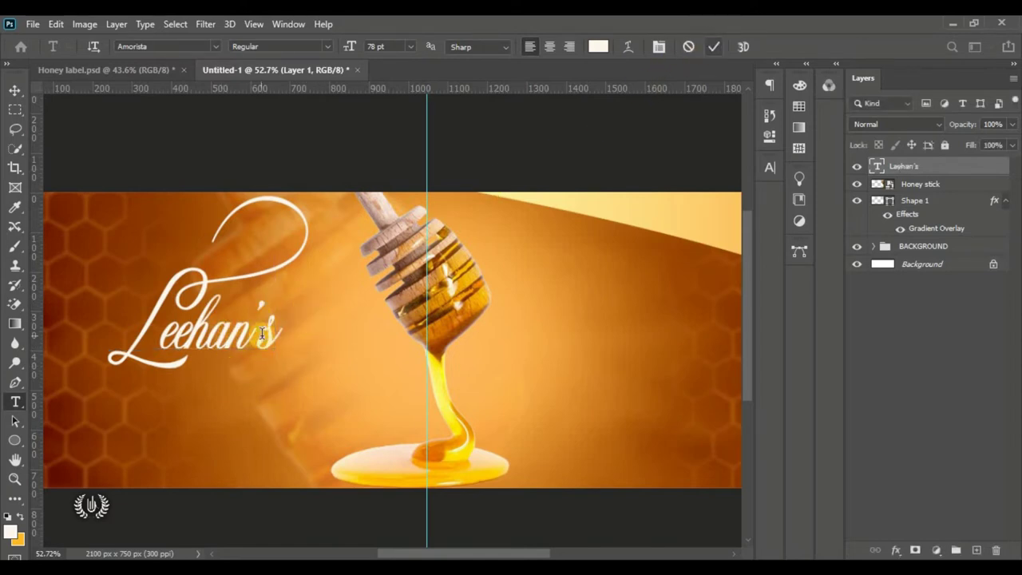
{"action": "left_click", "coordinate": [15, 90]}
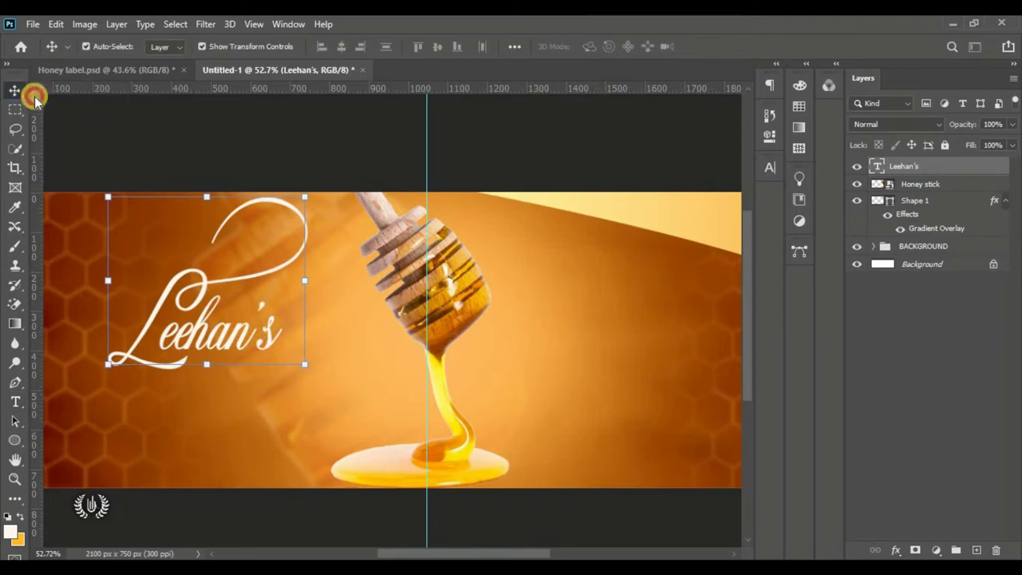
- Free-transform the Leehan's title to about 132% and shift it slightly left
{"action": "left_click", "coordinate": [56, 24]}
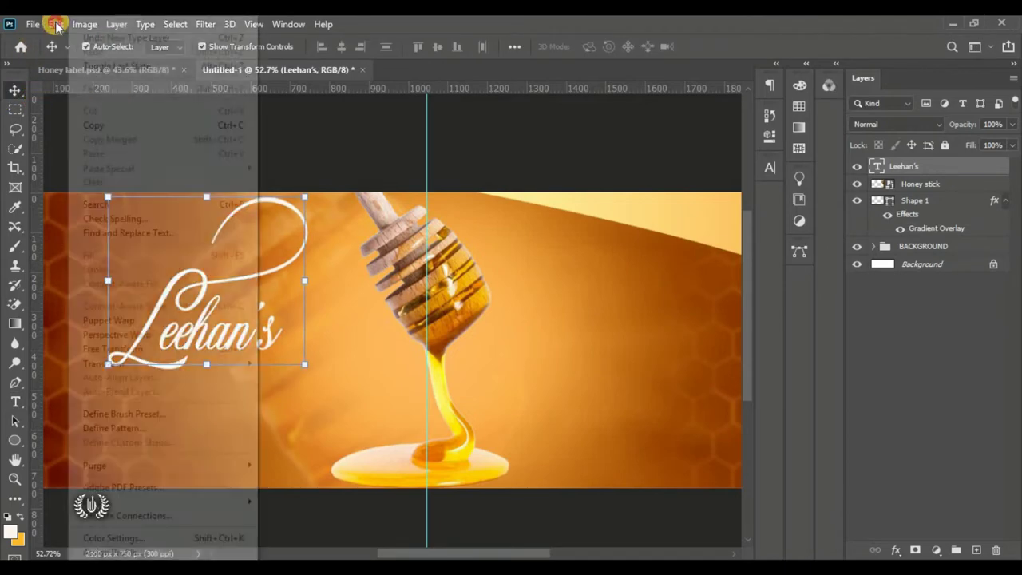
{"action": "left_click", "coordinate": [182, 352]}
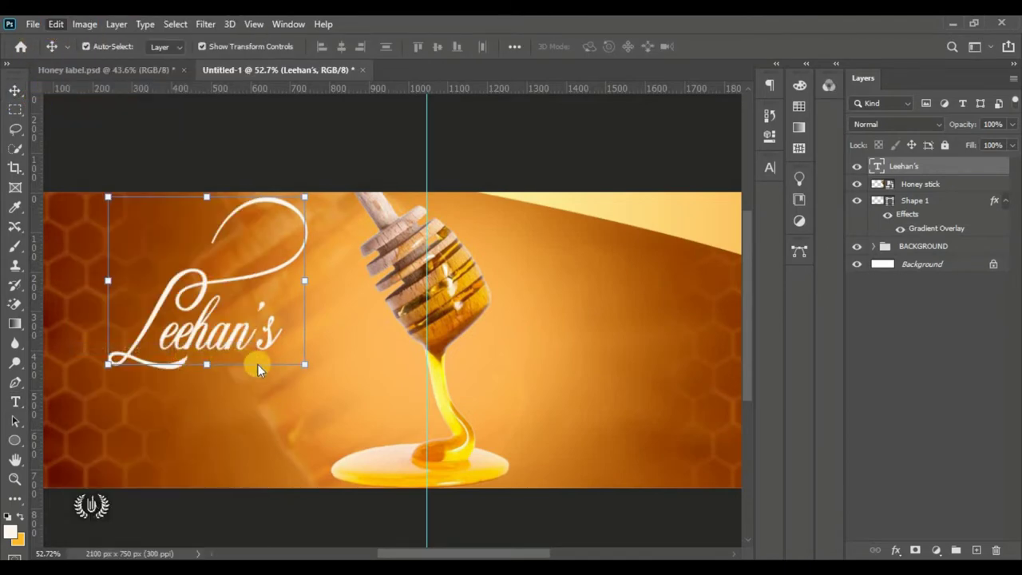
{"action": "left_click_drag", "start_coordinate": [513, 551], "coordinate": [492, 551]}
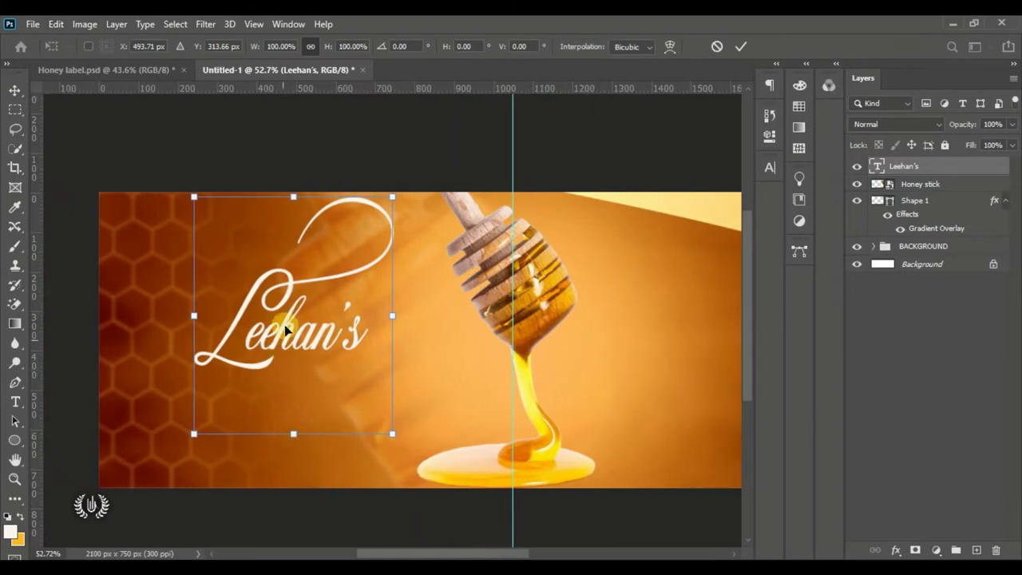
{"action": "left_click_drag", "start_coordinate": [286, 327], "coordinate": [289, 323]}
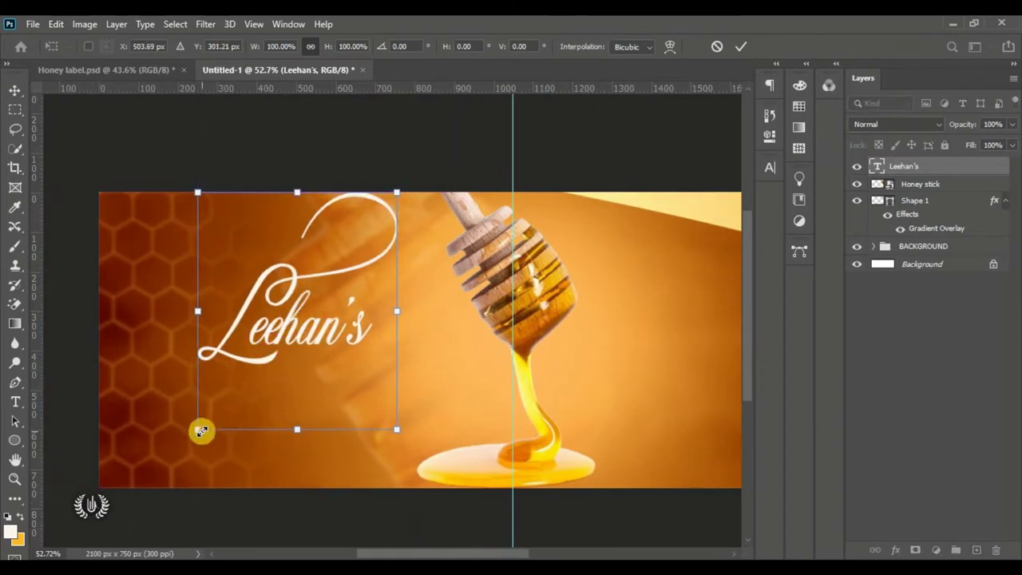
{"action": "left_click_drag", "start_coordinate": [199, 430], "coordinate": [138, 510]}
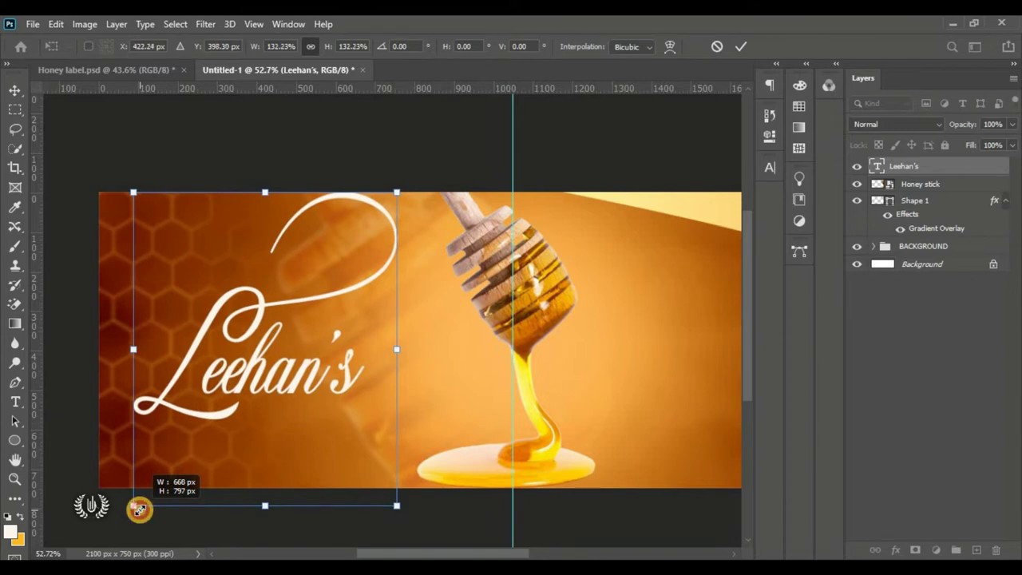
{"action": "left_click_drag", "start_coordinate": [205, 390], "coordinate": [199, 393]}
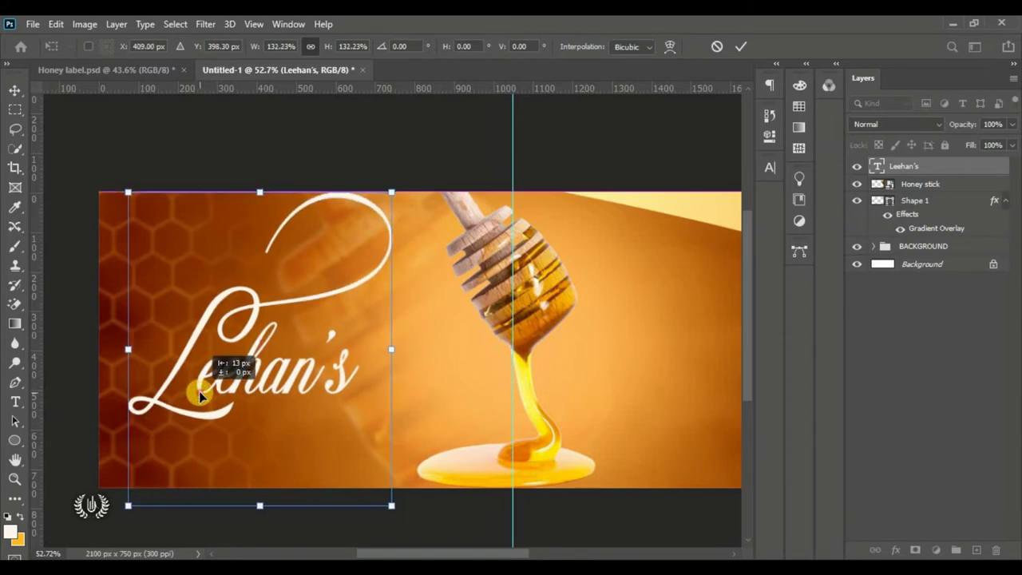
{"action": "left_click", "coordinate": [741, 46]}
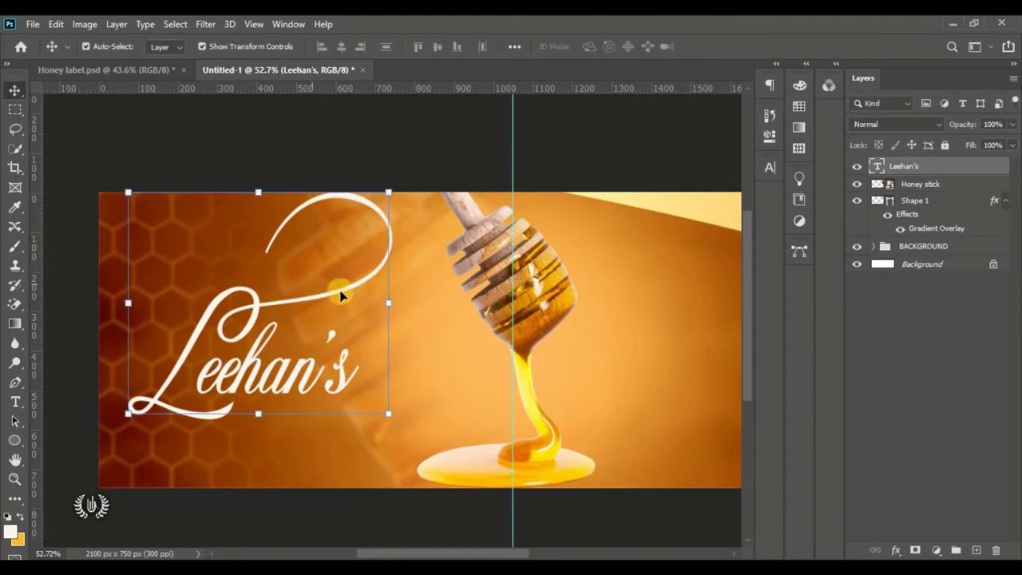
- Add a Leehan's drop shadow with 50% opacity, 7 px distance and 15 px size
{"action": "left_click", "coordinate": [896, 550]}
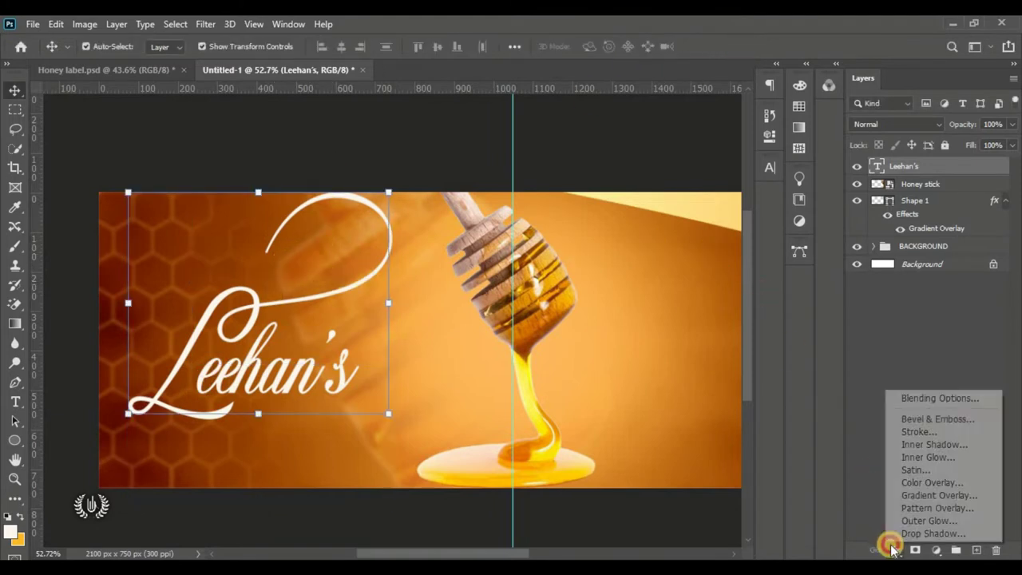
{"action": "left_click", "coordinate": [962, 398]}
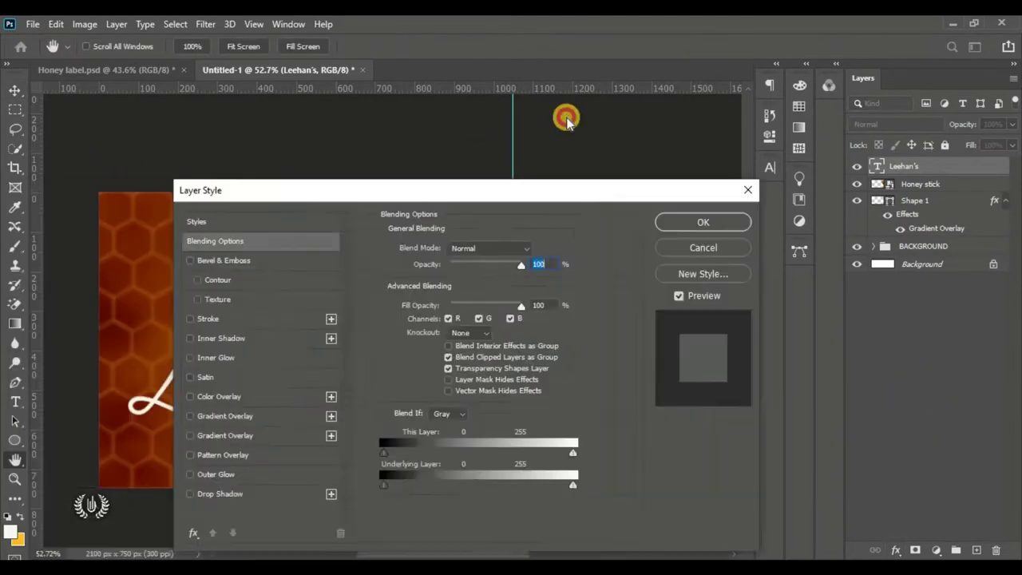
{"action": "left_click_drag", "start_coordinate": [566, 118], "coordinate": [543, 57]}
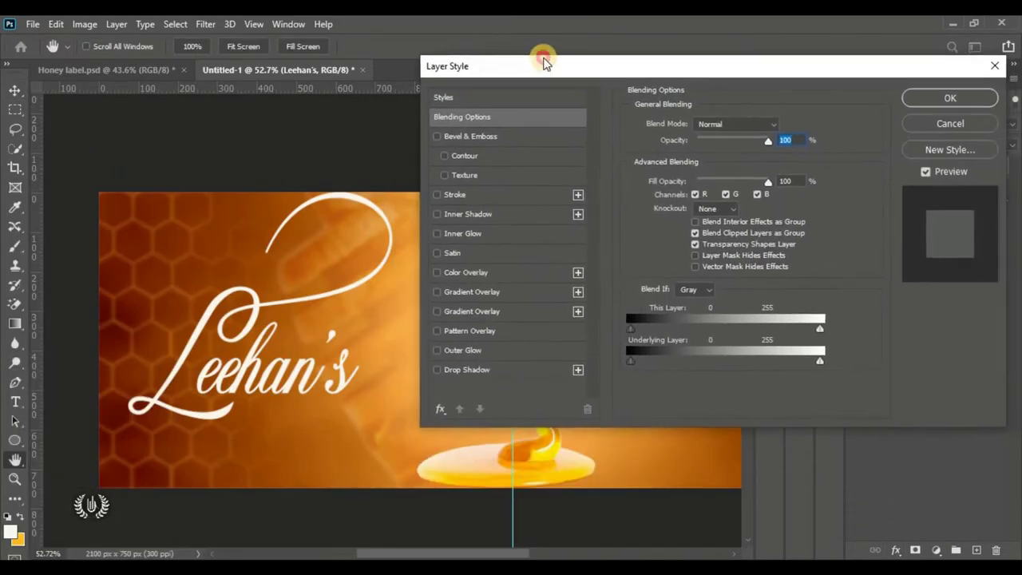
{"action": "left_click", "coordinate": [470, 360]}
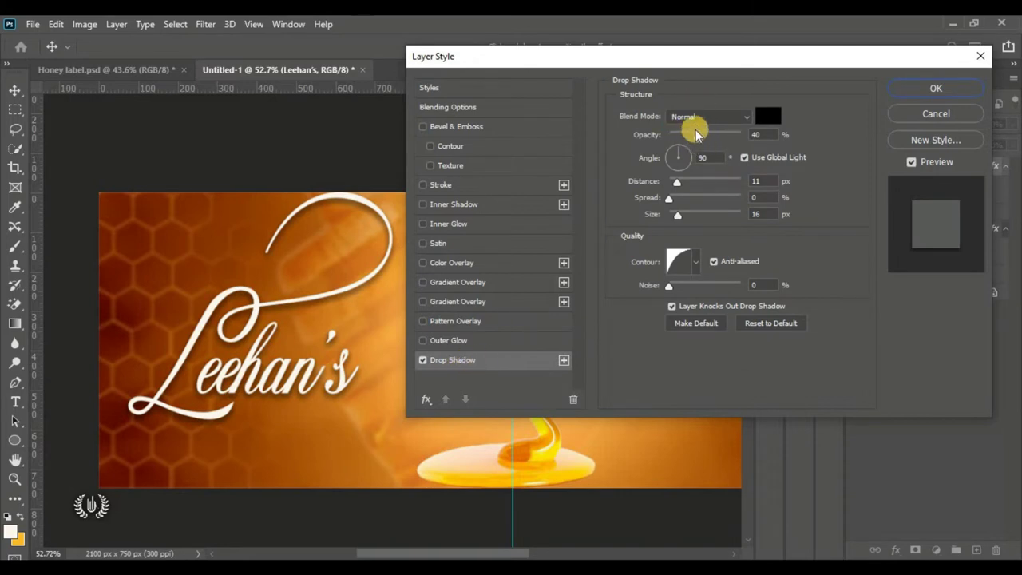
{"action": "left_click_drag", "start_coordinate": [696, 134], "coordinate": [703, 135]}
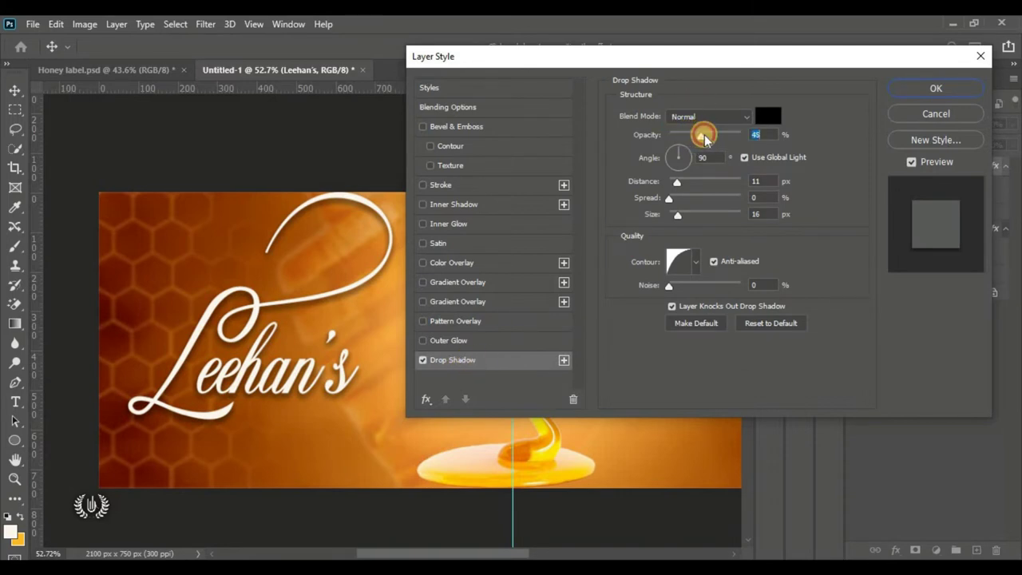
{"action": "type", "text": "0"}
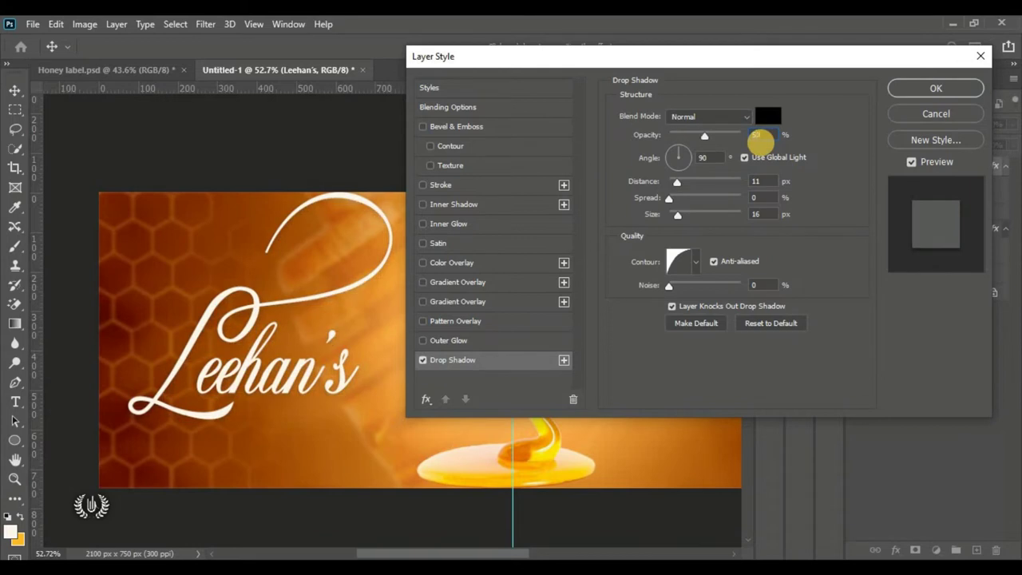
{"action": "left_click", "coordinate": [755, 181]}
{"action": "type", "text": "3"}
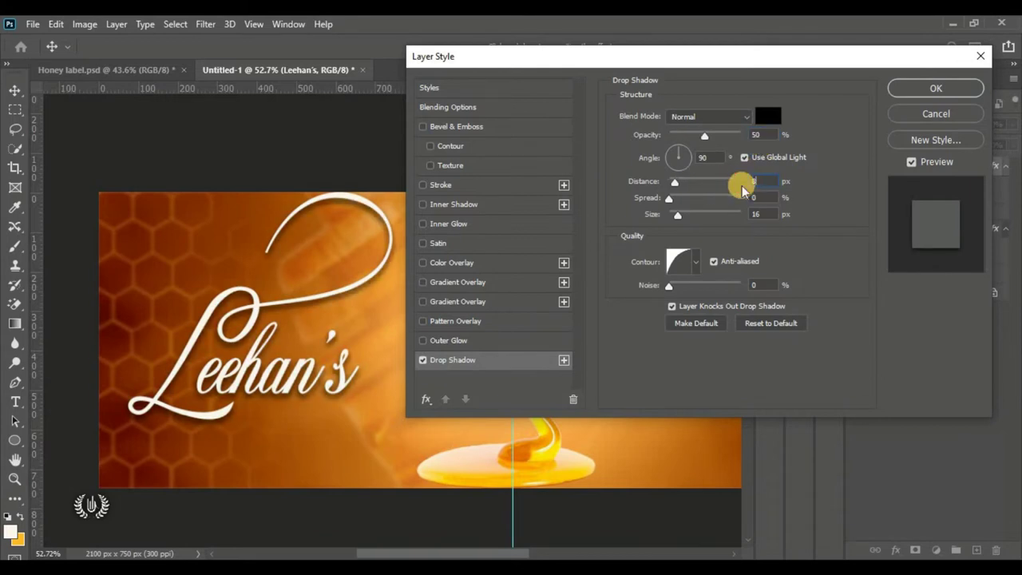
{"action": "left_click_drag", "start_coordinate": [755, 180], "coordinate": [711, 183]}
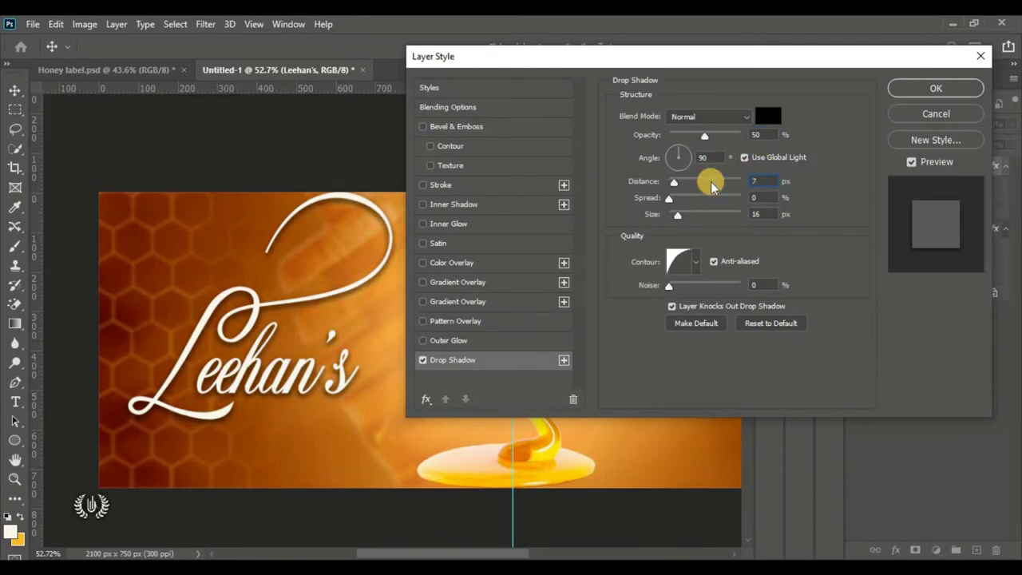
{"action": "left_click", "coordinate": [759, 211]}
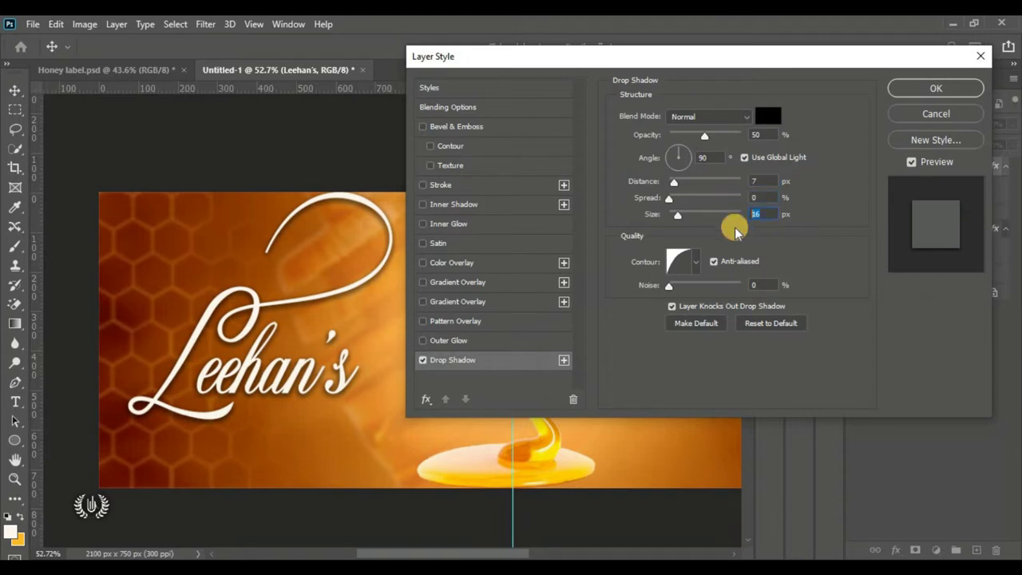
{"action": "type", "text": "15"}
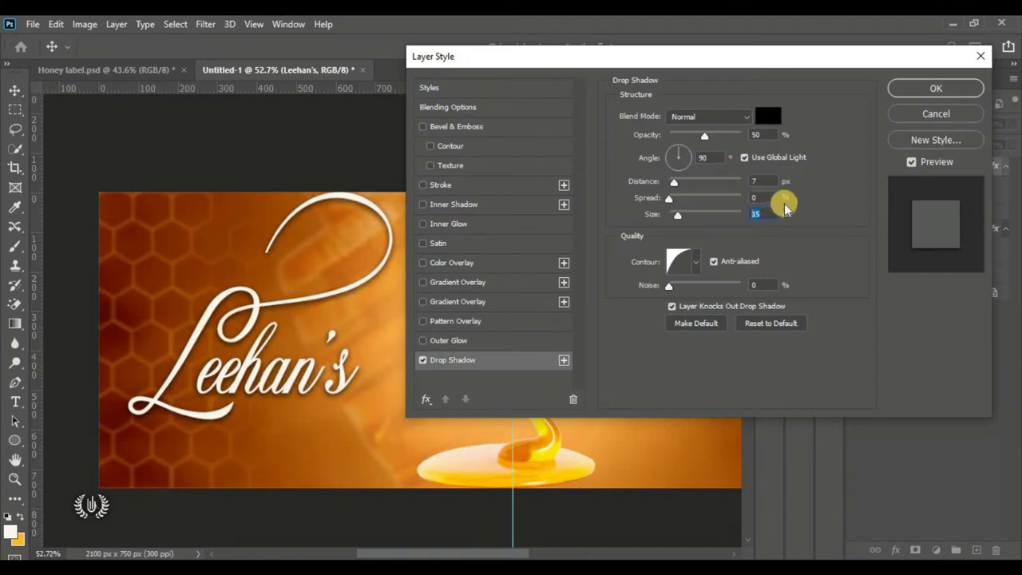
{"action": "left_click", "coordinate": [898, 88]}
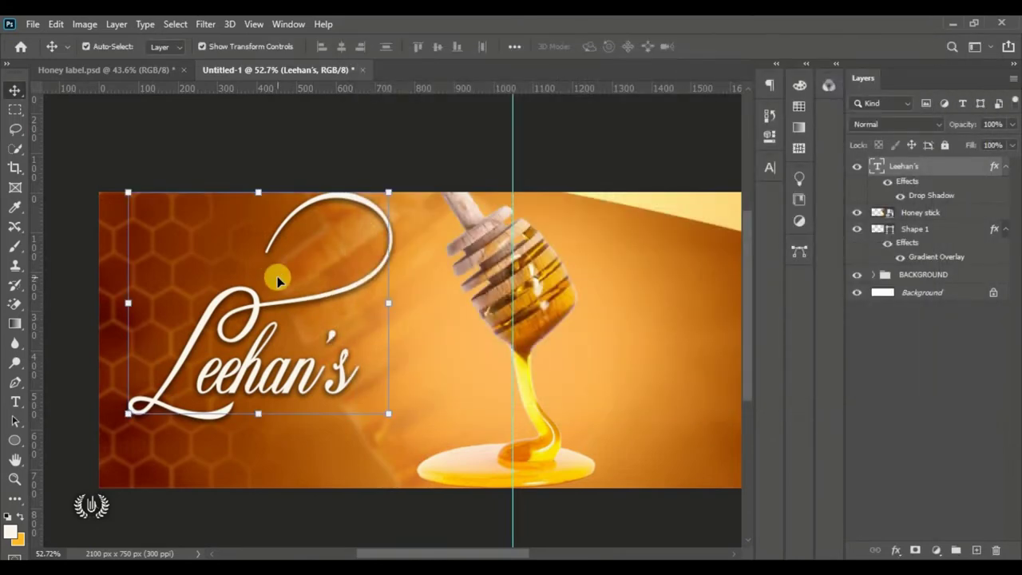
- Zoom in and add a new empty layer above Leehan's
{"action": "scroll", "coordinate": [330, 203], "scroll_direction": "up", "scroll_amount": 2}
{"action": "scroll", "coordinate": [330, 204], "scroll_direction": "up", "scroll_amount": 1}
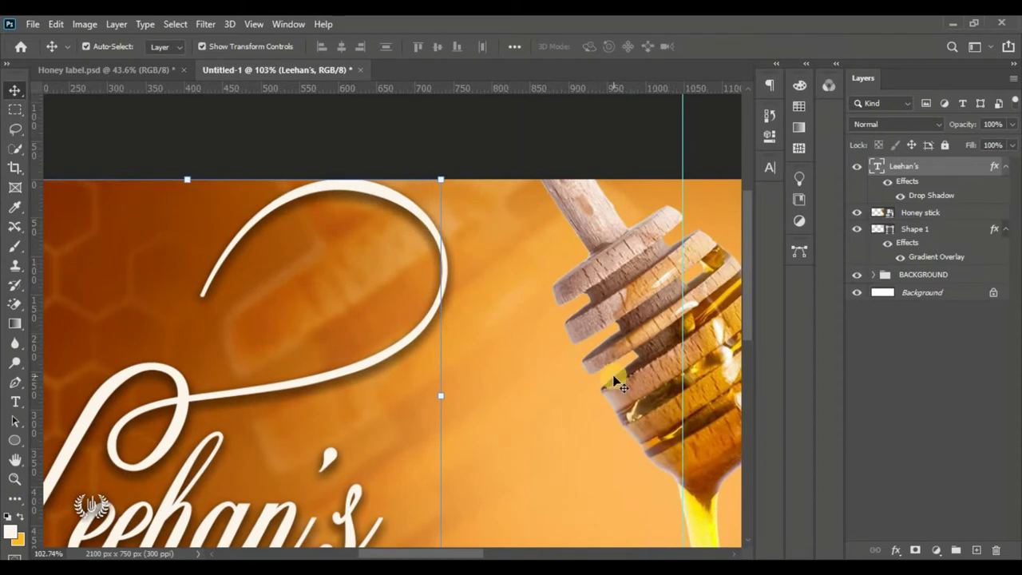
{"action": "left_click", "coordinate": [976, 549]}
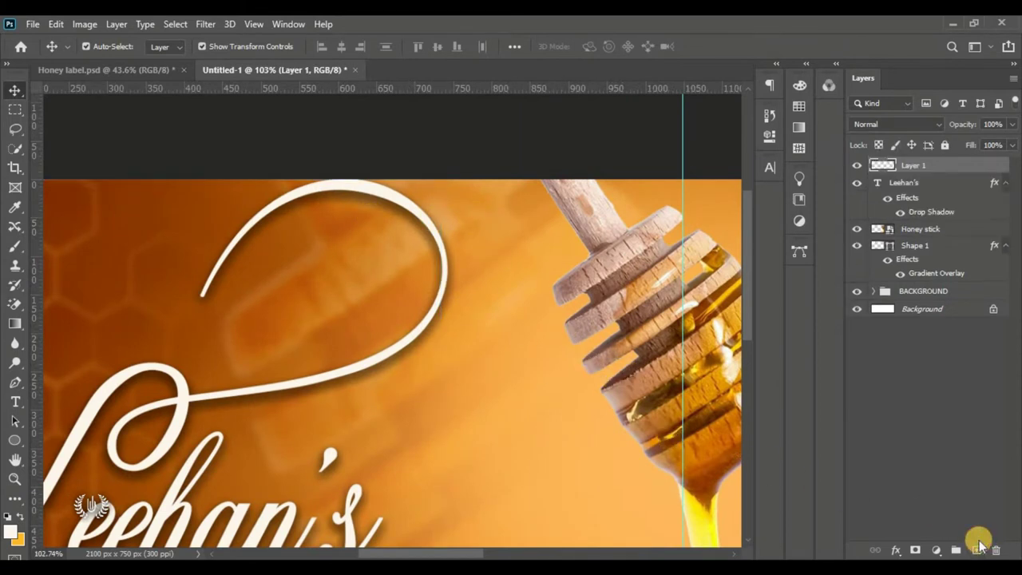
- Set the Pen Tool to Shape mode with a black fill
{"action": "left_click", "coordinate": [14, 382]}
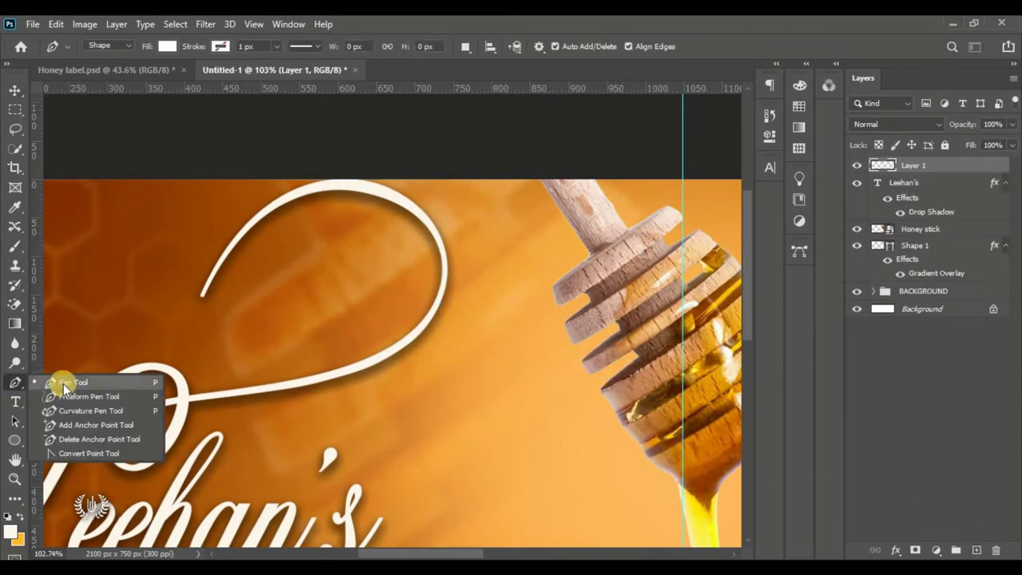
{"action": "left_click", "coordinate": [63, 384]}
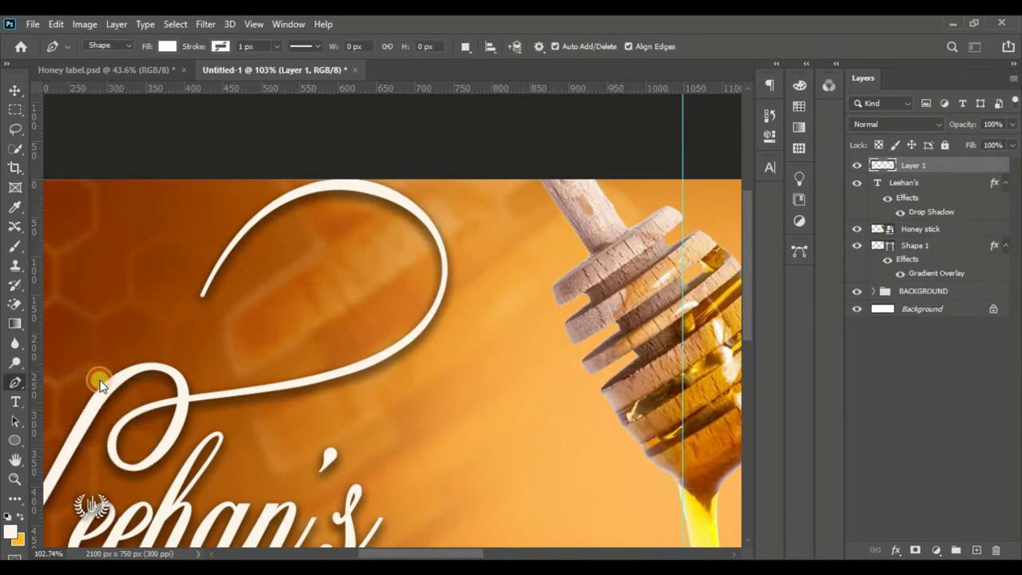
{"action": "left_click", "coordinate": [130, 49]}
{"action": "left_click", "coordinate": [223, 49]}
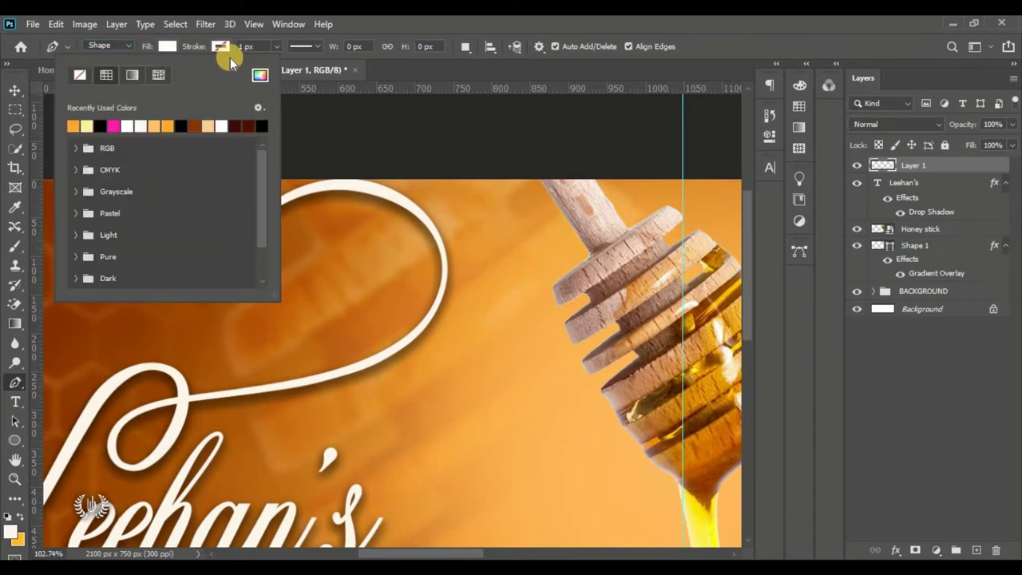
{"action": "left_click", "coordinate": [260, 74]}
{"action": "left_click_drag", "start_coordinate": [231, 429], "coordinate": [276, 446]}
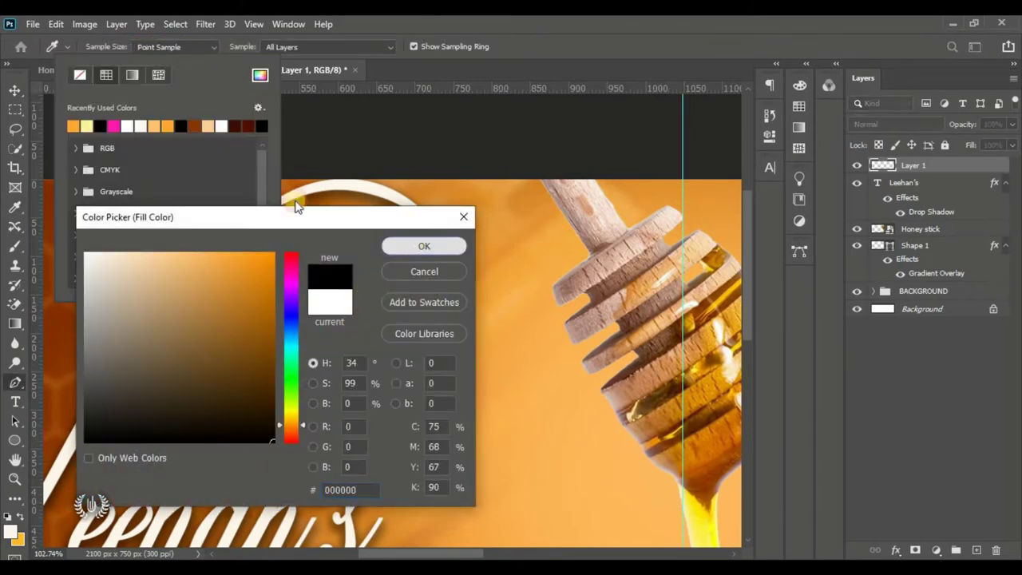
{"action": "key", "text": "Return"}
{"action": "key", "text": "Return"}
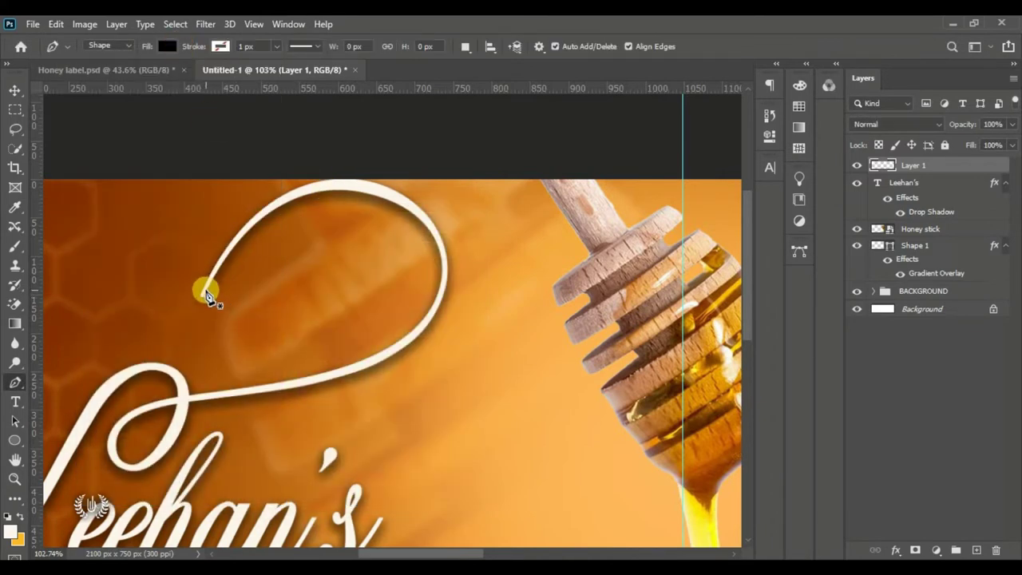
- Trace pen anchor points from the swash loop's tip across its top and down its right side
{"action": "left_click", "coordinate": [206, 289]}
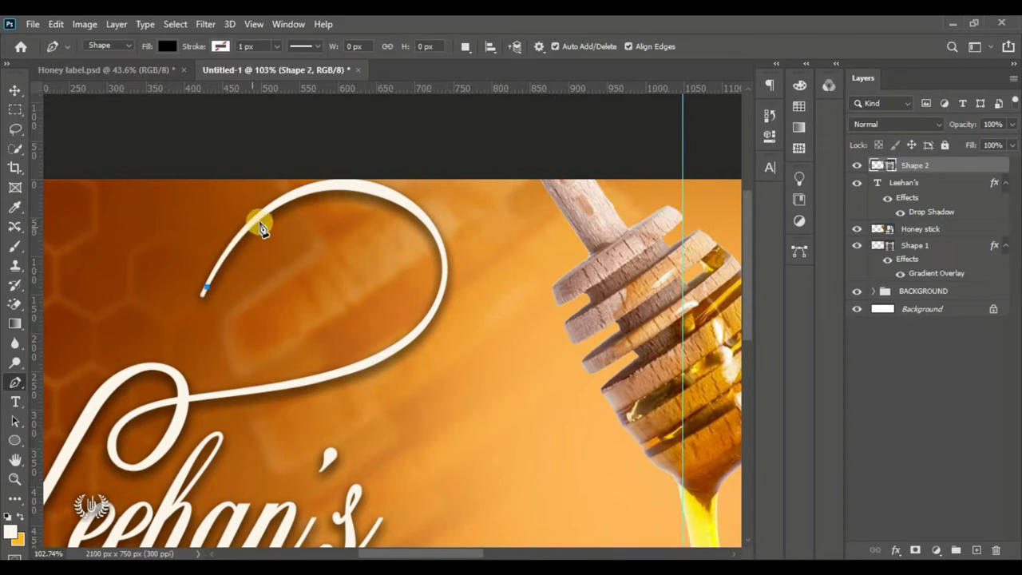
{"action": "left_click_drag", "start_coordinate": [259, 223], "coordinate": [299, 196]}
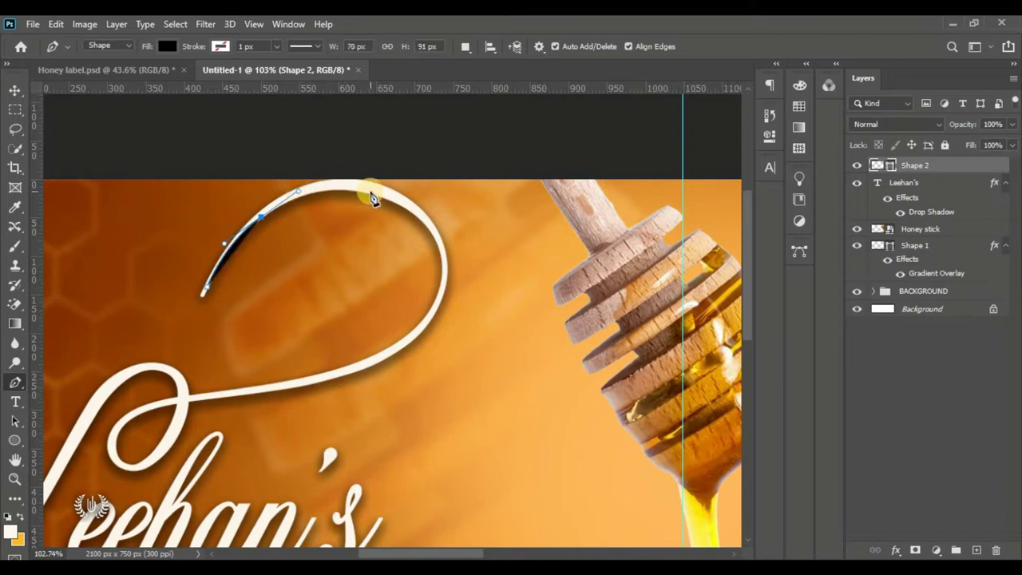
{"action": "mouse_move", "coordinate": [370, 192]}
{"action": "left_mouse_down"}
{"action": "mouse_move", "coordinate": [417, 207]}
{"action": "mouse_move", "coordinate": [424, 221]}
{"action": "left_mouse_up"}
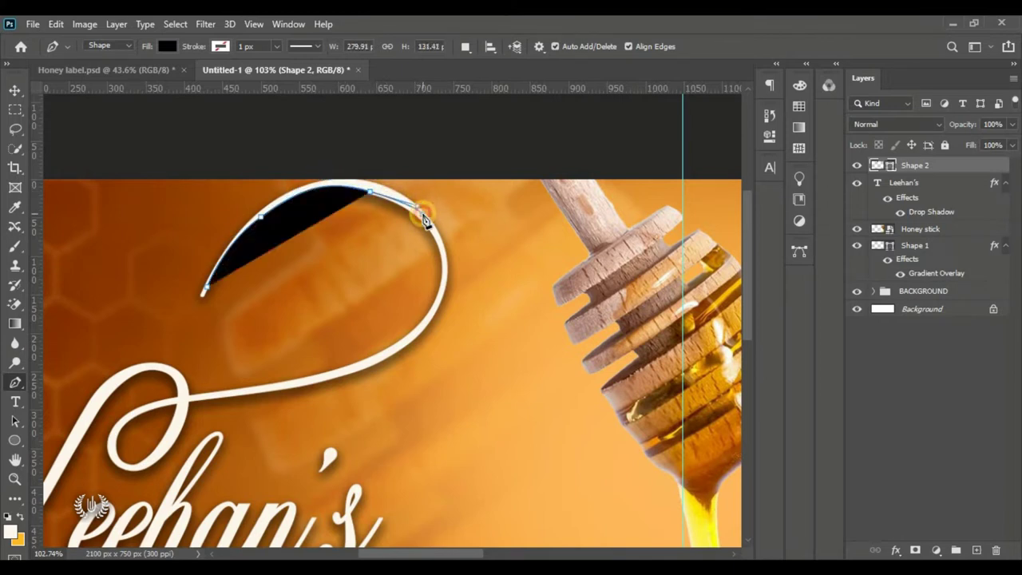
{"action": "left_click", "coordinate": [422, 214]}
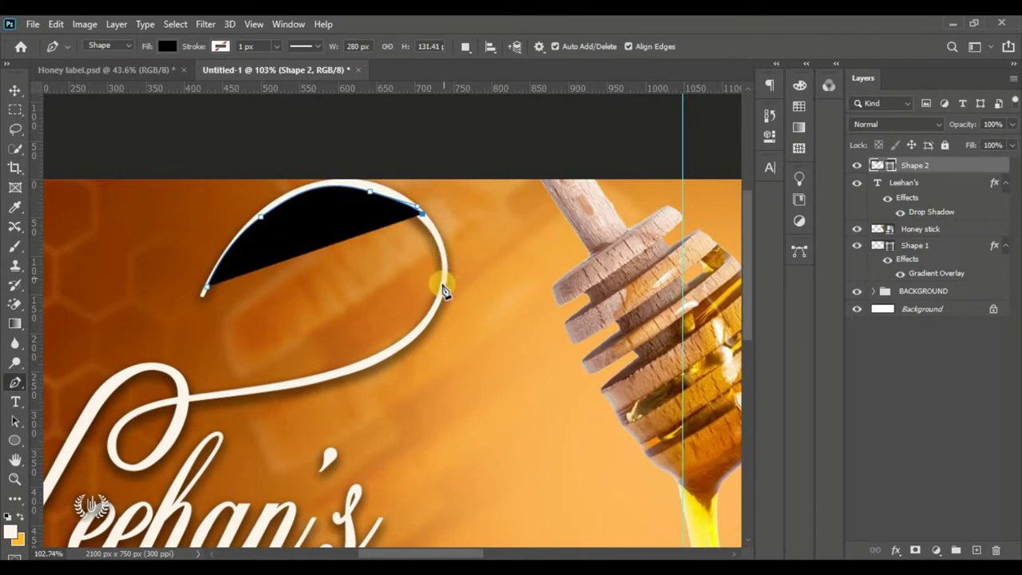
{"action": "left_click", "coordinate": [439, 303]}
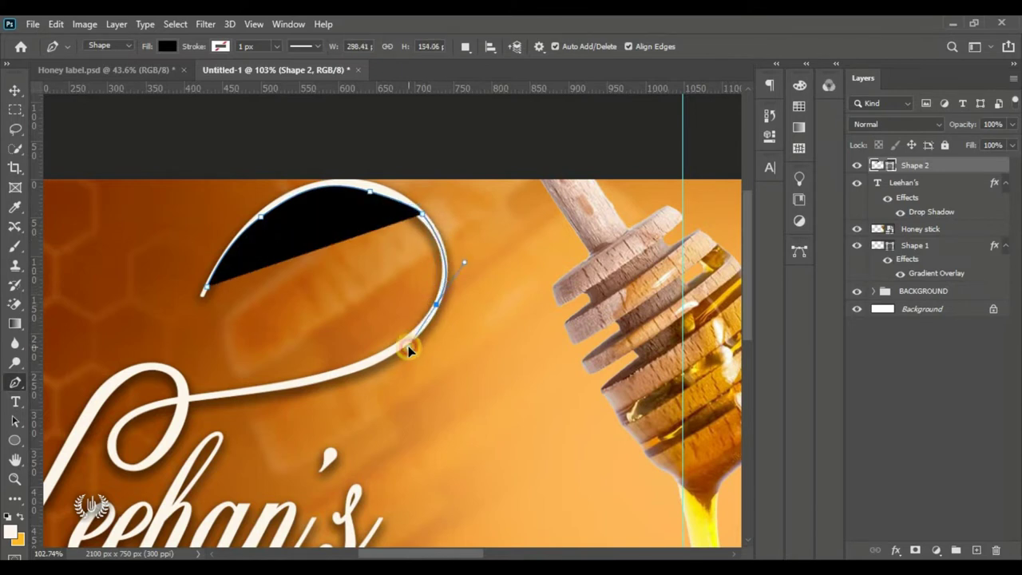
{"action": "left_click", "coordinate": [407, 346]}
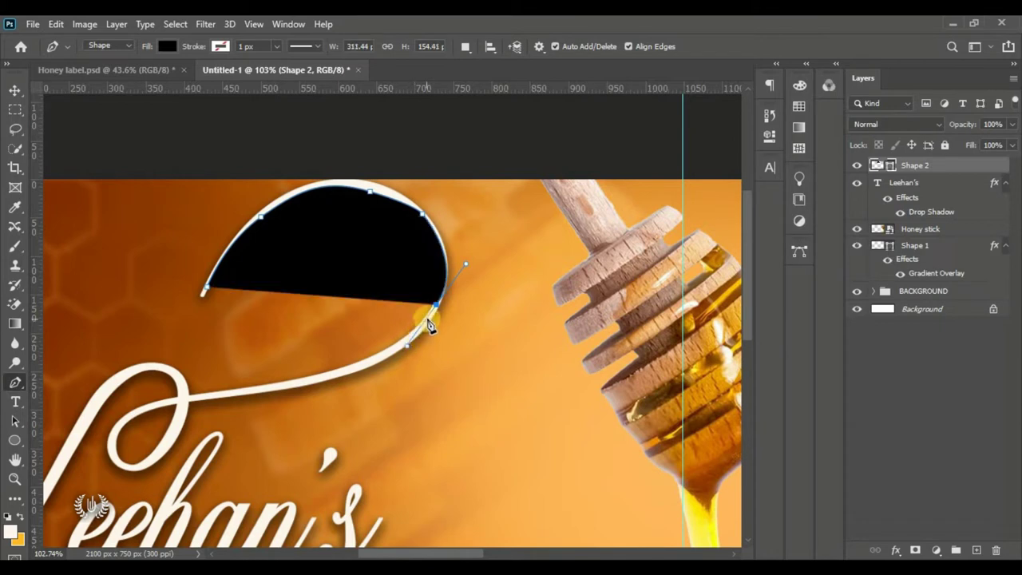
- Curve the outline along the loop's bottom and lower left, closing black Shape 2 at its start
{"action": "left_click_drag", "start_coordinate": [299, 383], "coordinate": [222, 399]}
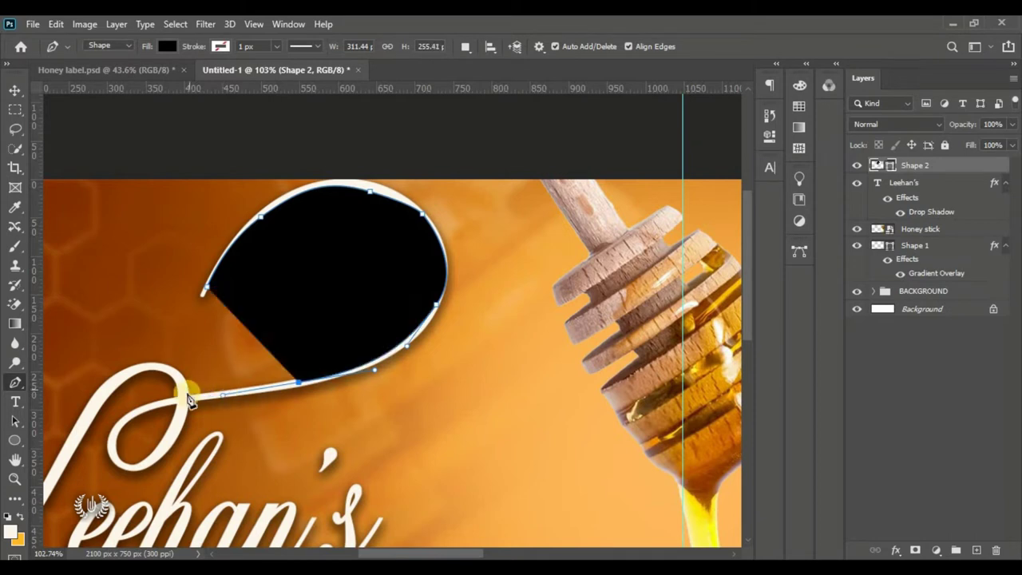
{"action": "left_click", "coordinate": [189, 394]}
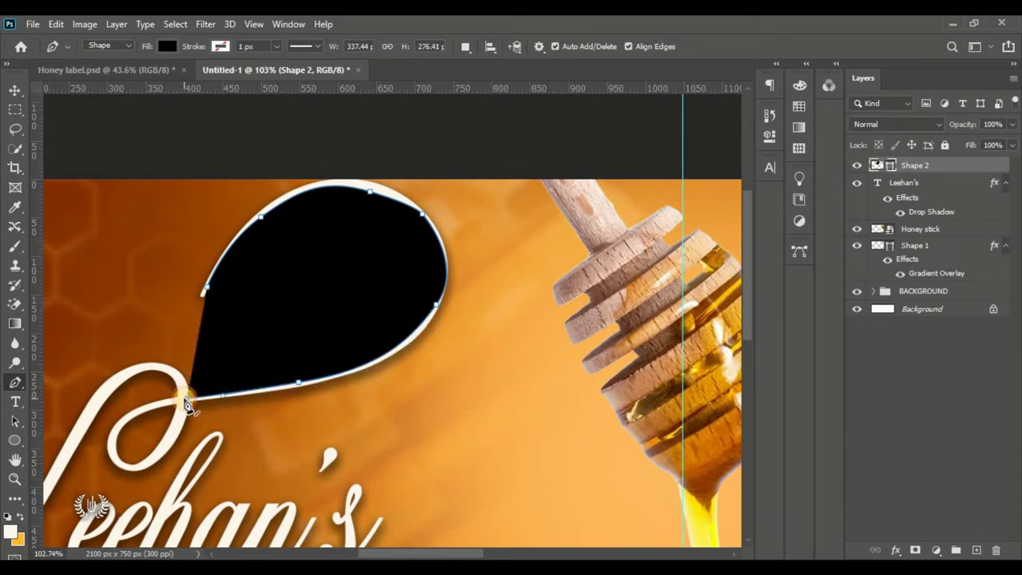
{"action": "left_click_drag", "start_coordinate": [183, 404], "coordinate": [177, 381]}
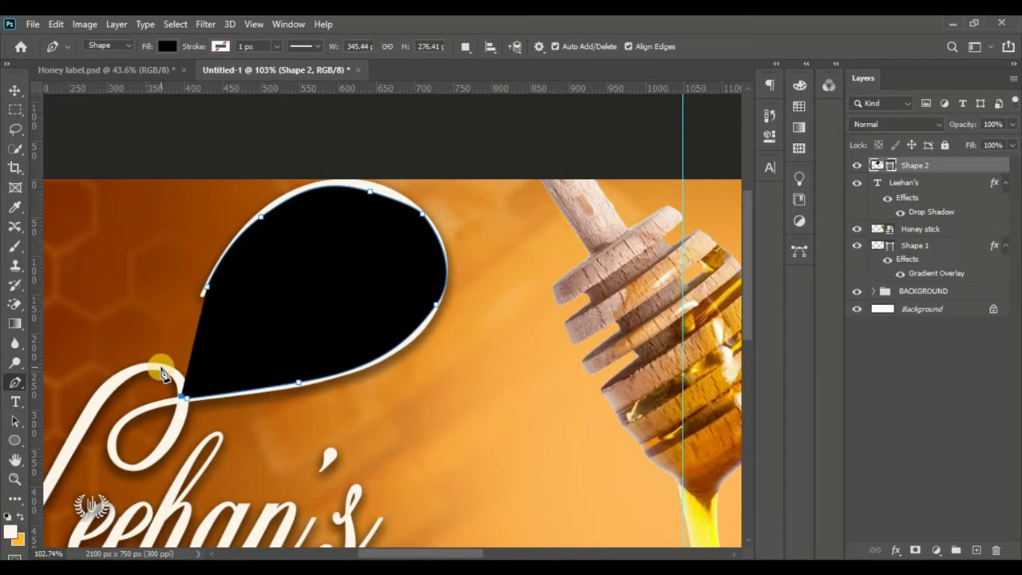
{"action": "left_click_drag", "start_coordinate": [157, 367], "coordinate": [126, 364]}
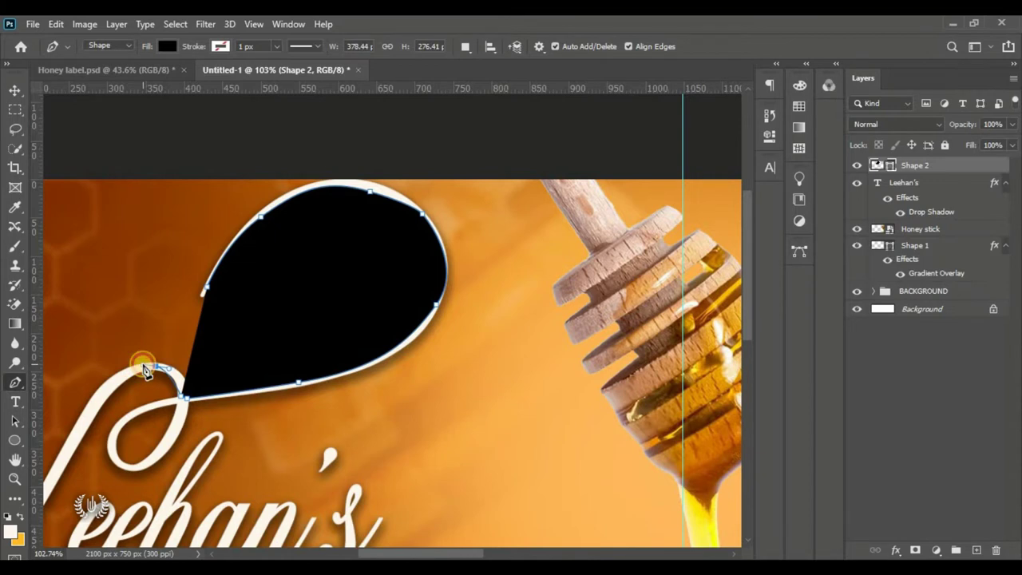
{"action": "scroll", "coordinate": [144, 369], "scroll_direction": "up", "scroll_amount": 2}
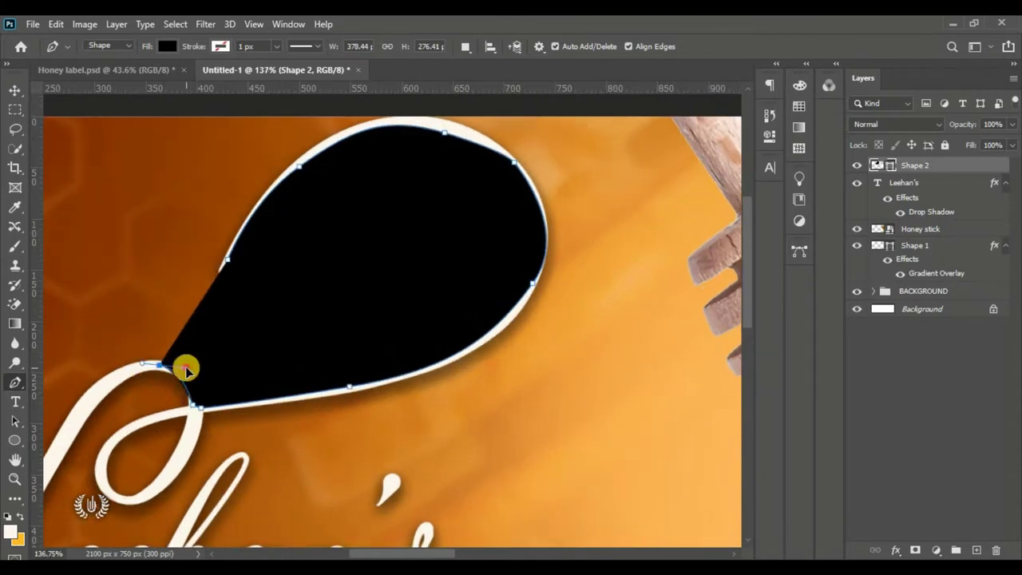
{"action": "left_click_drag", "start_coordinate": [185, 368], "coordinate": [196, 366]}
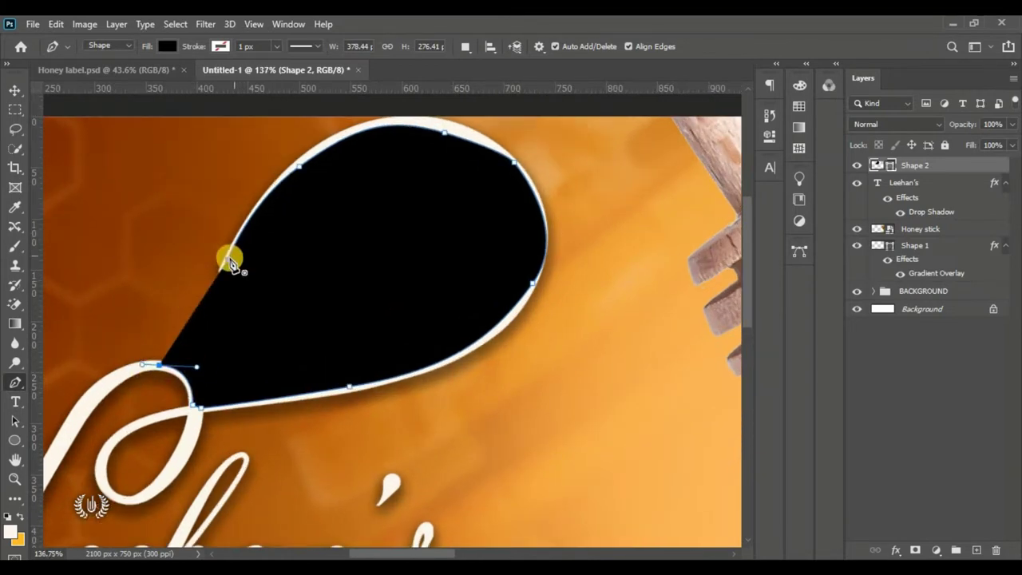
{"action": "left_click_drag", "start_coordinate": [231, 260], "coordinate": [145, 228]}
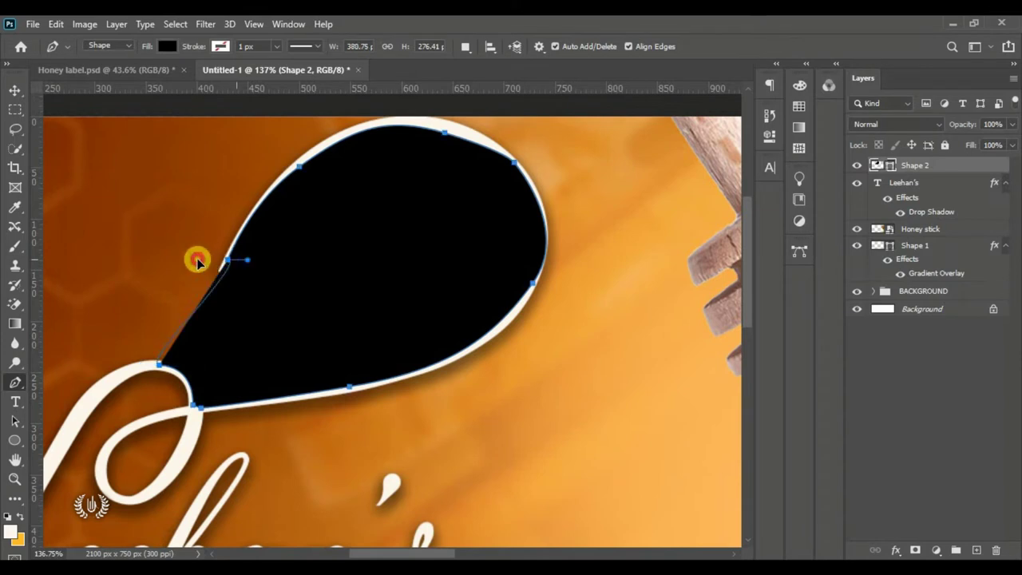
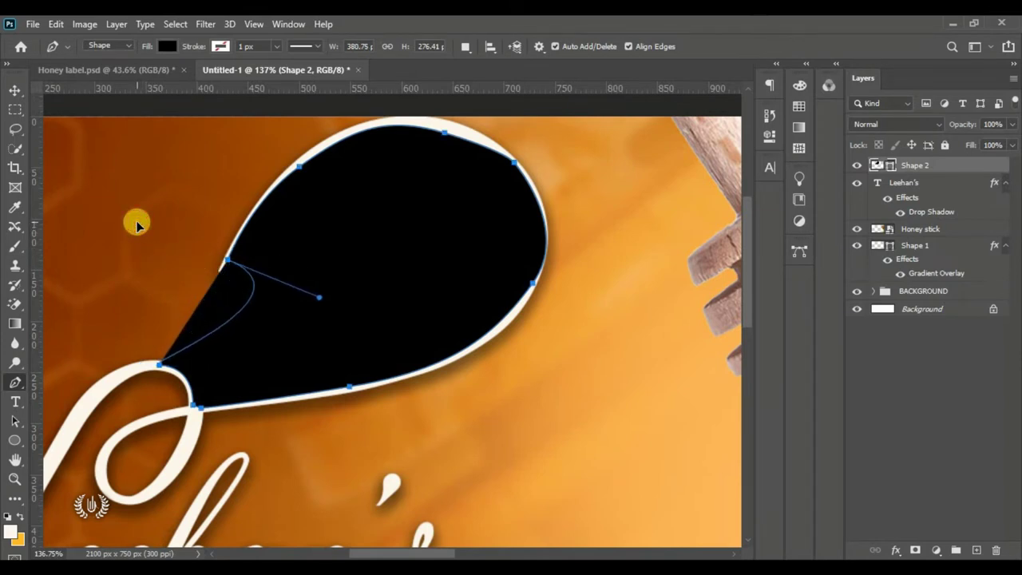
- Round off the closing curve of the drop shape
{"action": "left_click_drag", "start_coordinate": [140, 225], "coordinate": [138, 222]}
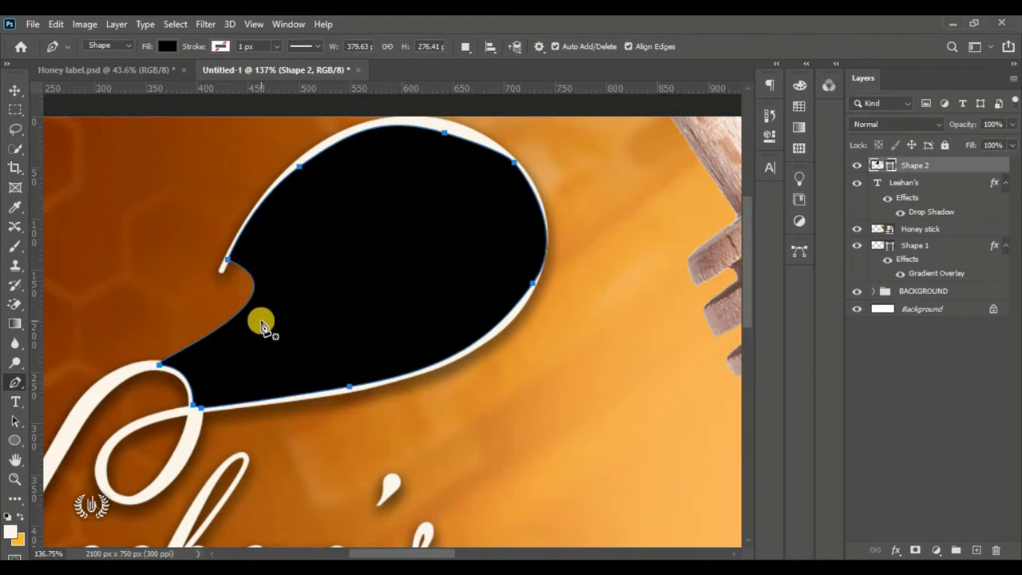
{"action": "left_click", "coordinate": [15, 88]}
{"action": "left_click", "coordinate": [65, 93]}
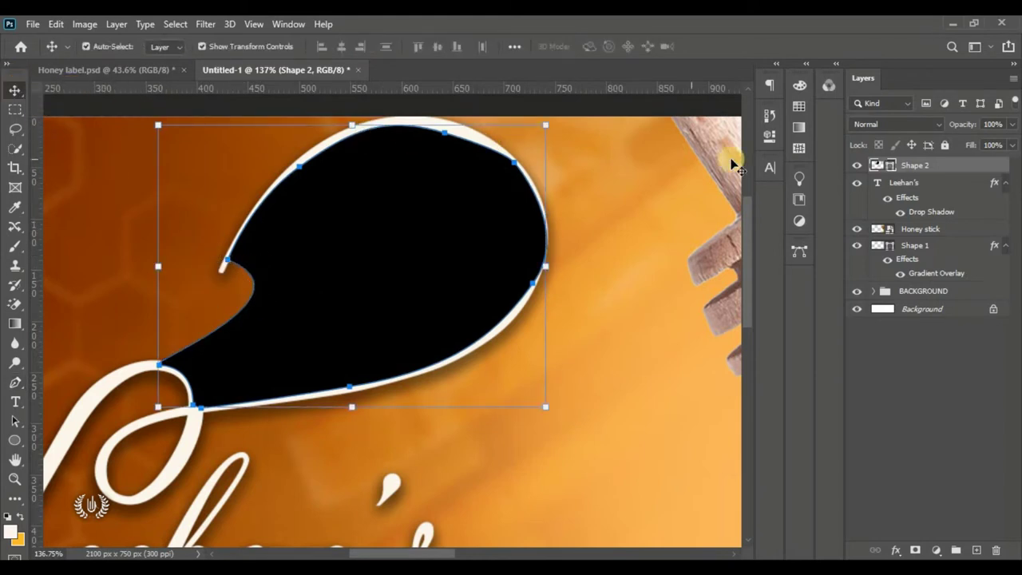
- Open Shape 2's fill colour and copy the Deep Brown code 521200 from the label notes
{"action": "double_click", "coordinate": [891, 168]}
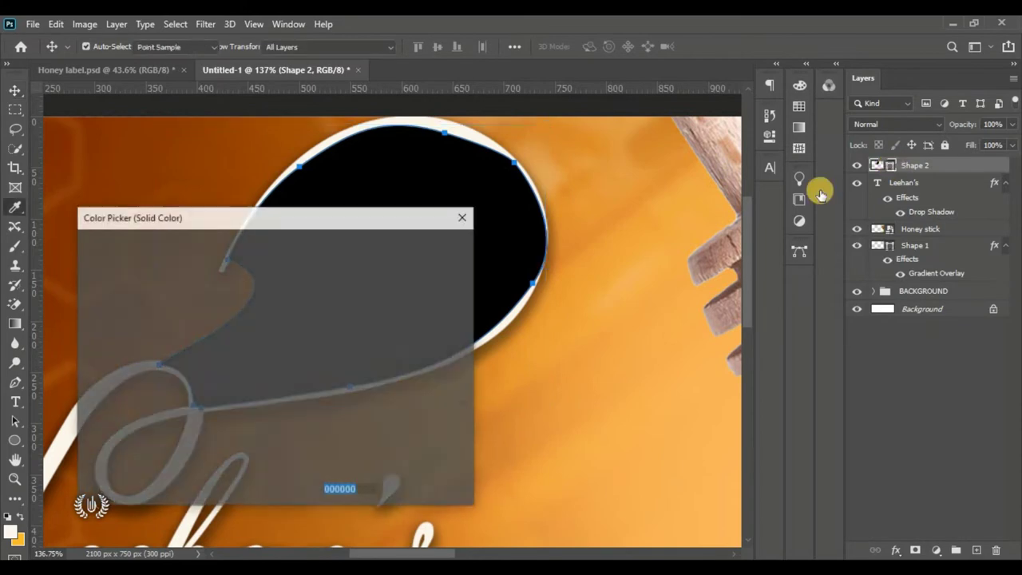
{"action": "left_click_drag", "start_coordinate": [200, 221], "coordinate": [614, 208]}
{"action": "key", "text": "alt+Tab"}
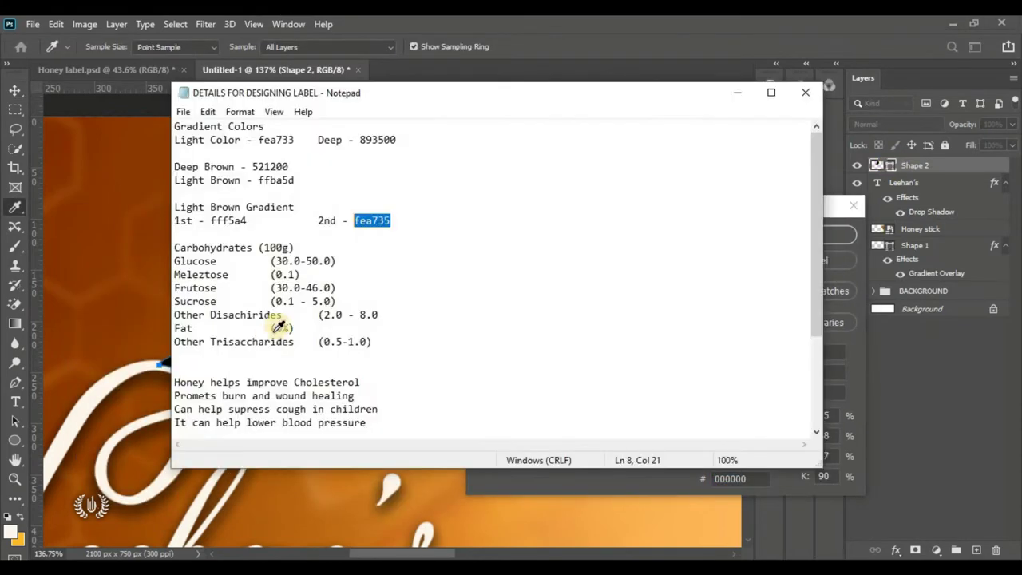
{"action": "left_click", "coordinate": [291, 166]}
{"action": "left_click_drag", "start_coordinate": [296, 166], "coordinate": [246, 168]}
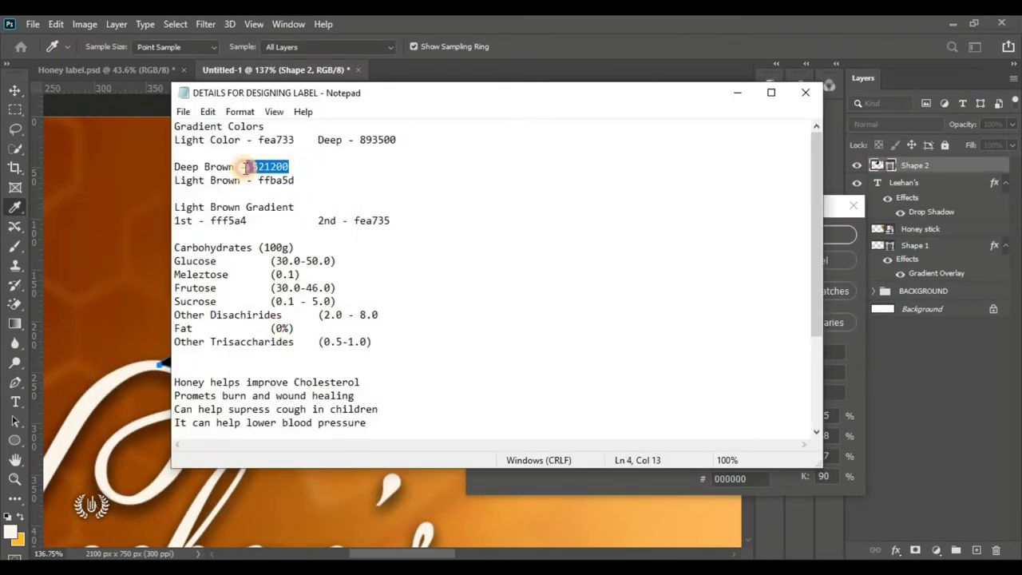
{"action": "right_click", "coordinate": [253, 167]}
{"action": "left_click", "coordinate": [338, 214]}
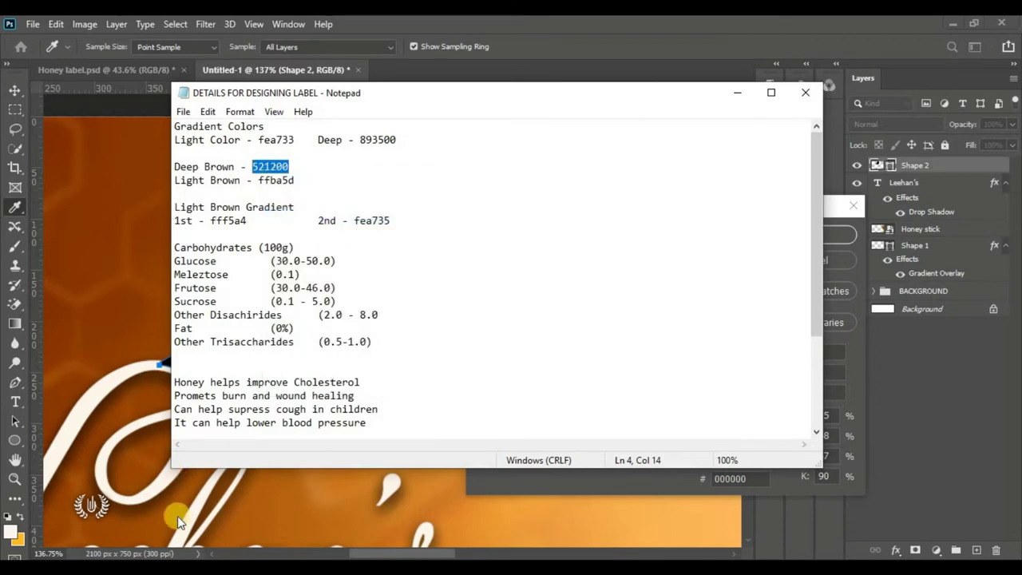
- Paste 521200 as Shape 2's hex fill colour and confirm it
{"action": "key", "text": "alt+Tab"}
{"action": "left_click", "coordinate": [745, 478]}
{"action": "right_click", "coordinate": [745, 480]}
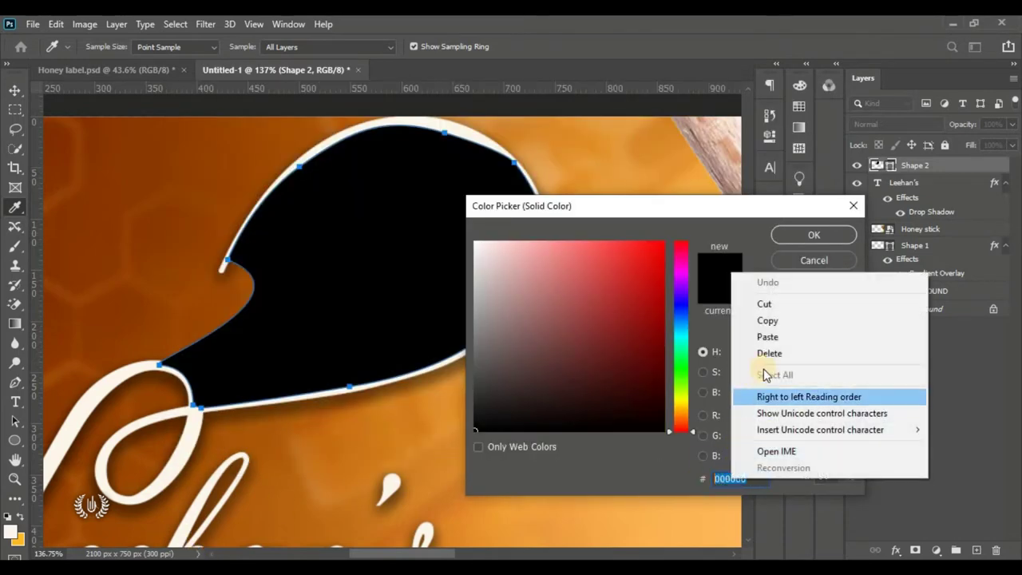
{"action": "left_click", "coordinate": [780, 337]}
{"action": "left_click", "coordinate": [813, 235]}
{"action": "key", "text": "v"}
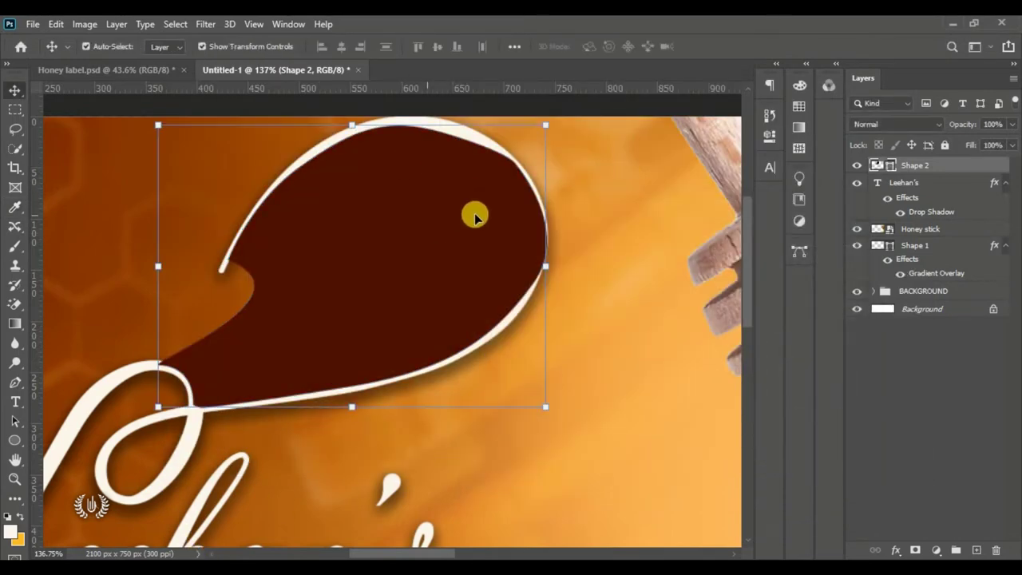
- Move Shape 2 below Leehan's and start a roughly 10 pt text layer inside the drop
{"action": "left_click_drag", "start_coordinate": [973, 162], "coordinate": [956, 220]}
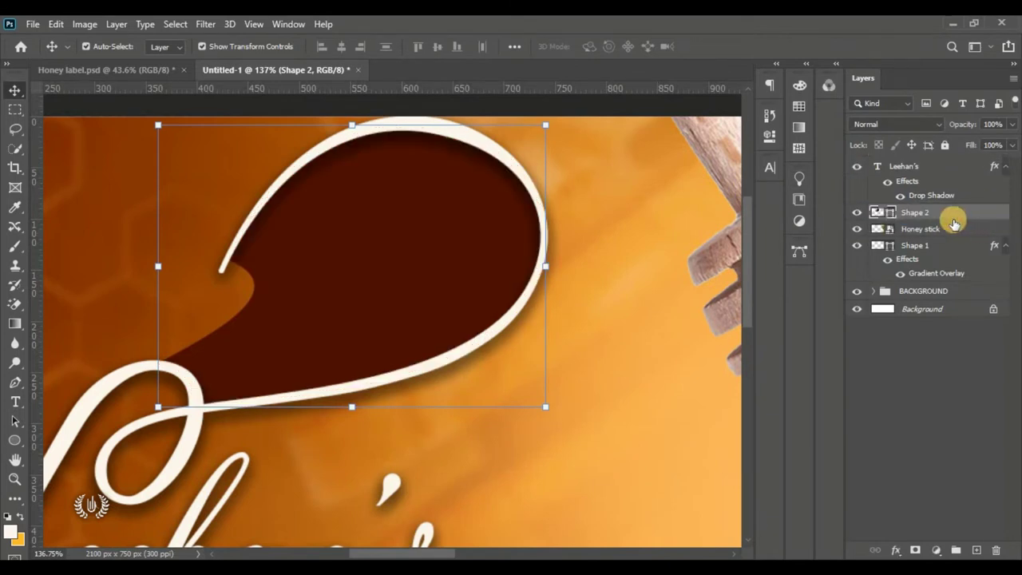
{"action": "left_click", "coordinate": [15, 402]}
{"action": "left_click", "coordinate": [635, 351]}
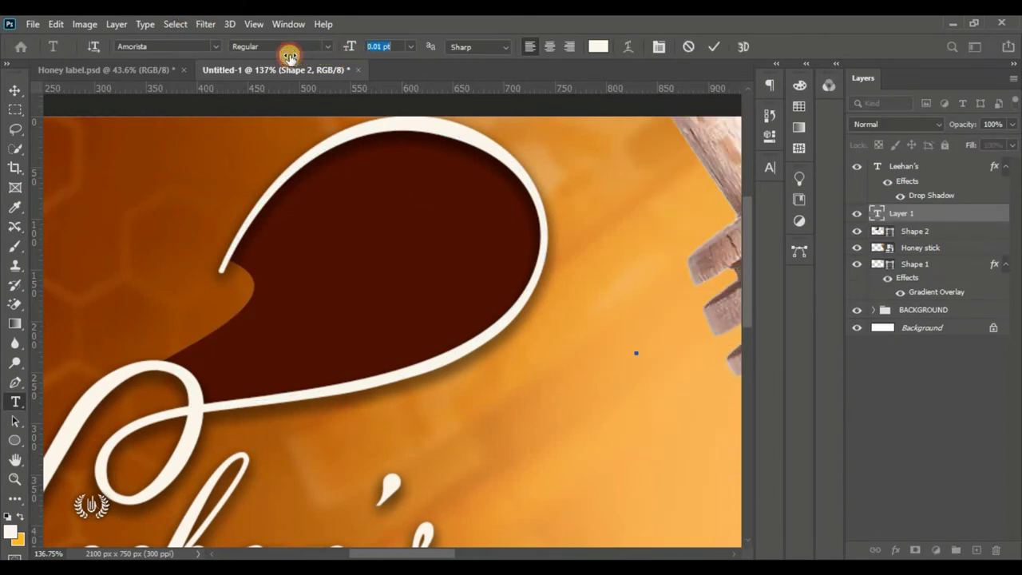
{"action": "left_click_drag", "start_coordinate": [320, 51], "coordinate": [291, 49]}
{"action": "left_click_drag", "start_coordinate": [384, 389], "coordinate": [380, 336]}
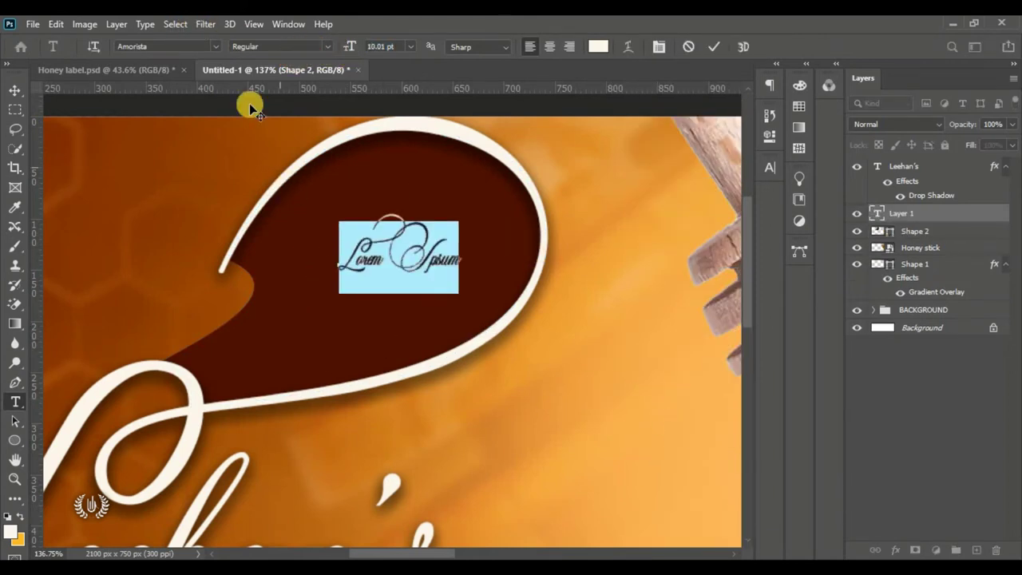
- Set the text font to Andaluzia Personal Use and type 'Tasty'
{"action": "left_click", "coordinate": [216, 48]}
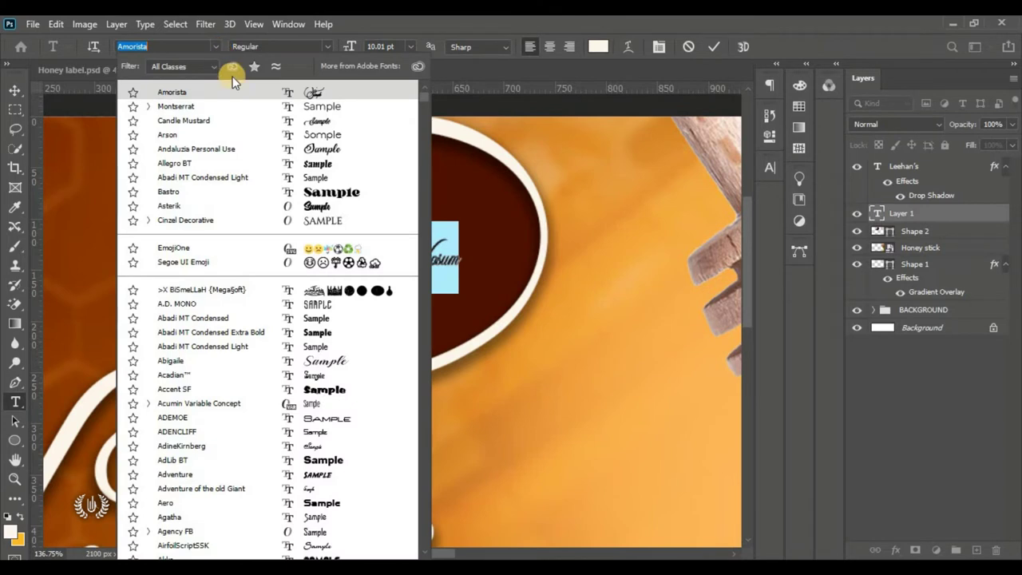
{"action": "left_click", "coordinate": [242, 155]}
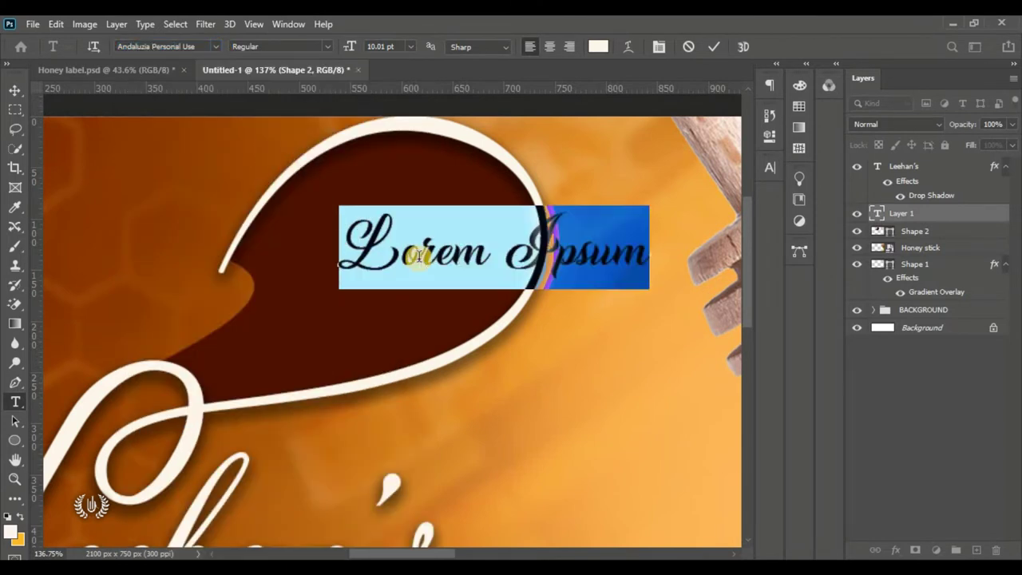
{"action": "key", "text": "ctrl+h"}
{"action": "key", "text": "ctrl+h"}
{"action": "type", "text": "Tasty"}
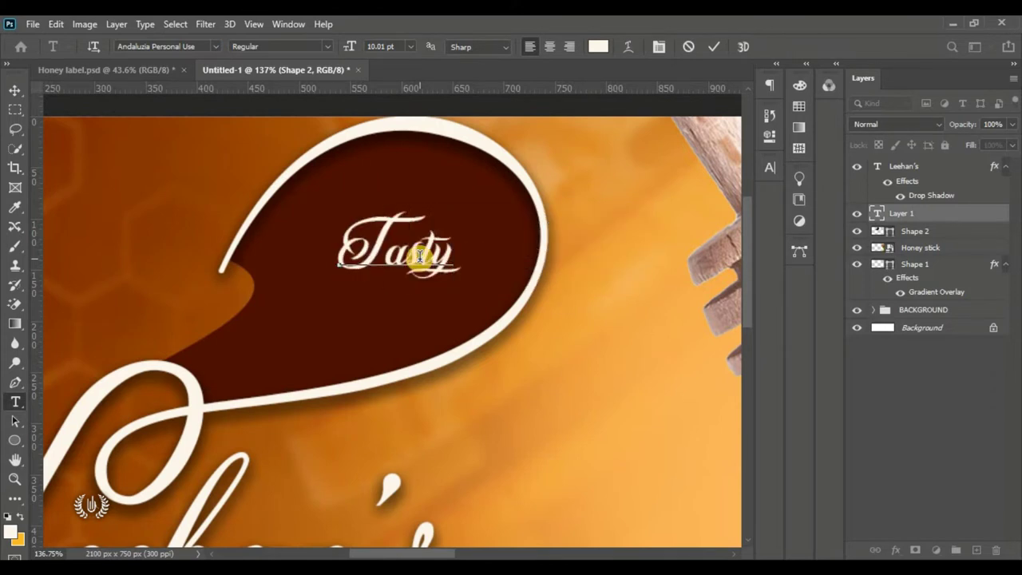
- Colour the Tasty text light brown ffba5d, copied from the label notes
{"action": "key", "text": "ctrl+a"}
{"action": "left_click", "coordinate": [597, 46]}
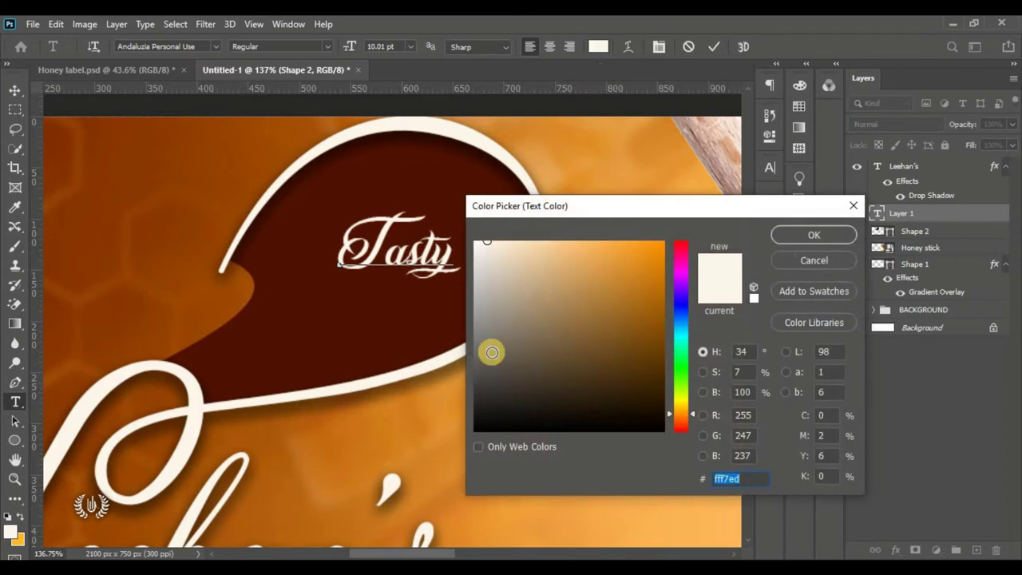
{"action": "key", "text": "alt+Tab"}
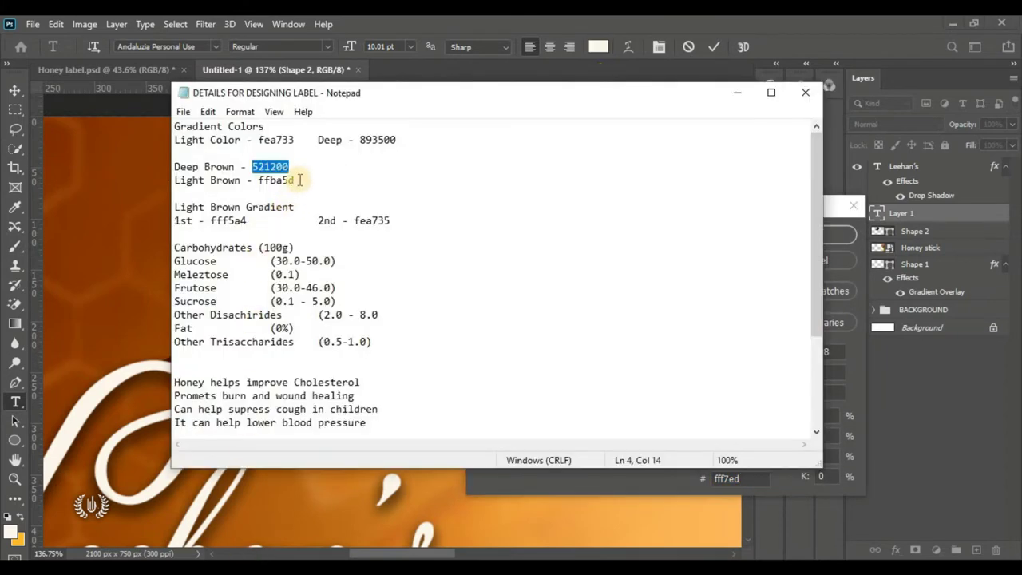
{"action": "left_click_drag", "start_coordinate": [300, 180], "coordinate": [254, 180]}
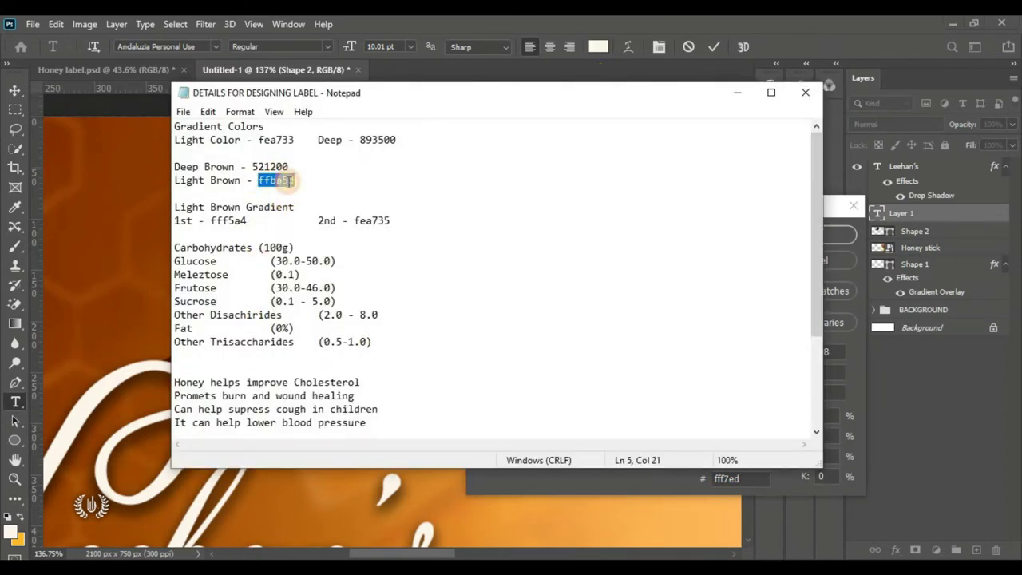
{"action": "right_click", "coordinate": [310, 182]}
{"action": "left_click", "coordinate": [359, 226]}
{"action": "key", "text": "alt+Tab"}
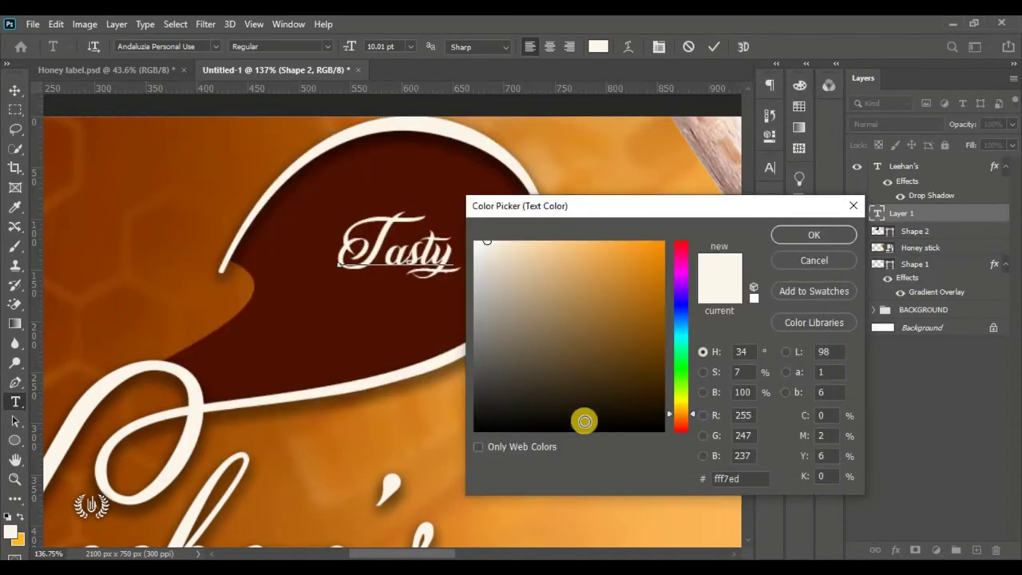
{"action": "double_click", "coordinate": [730, 477]}
{"action": "right_click", "coordinate": [758, 478]}
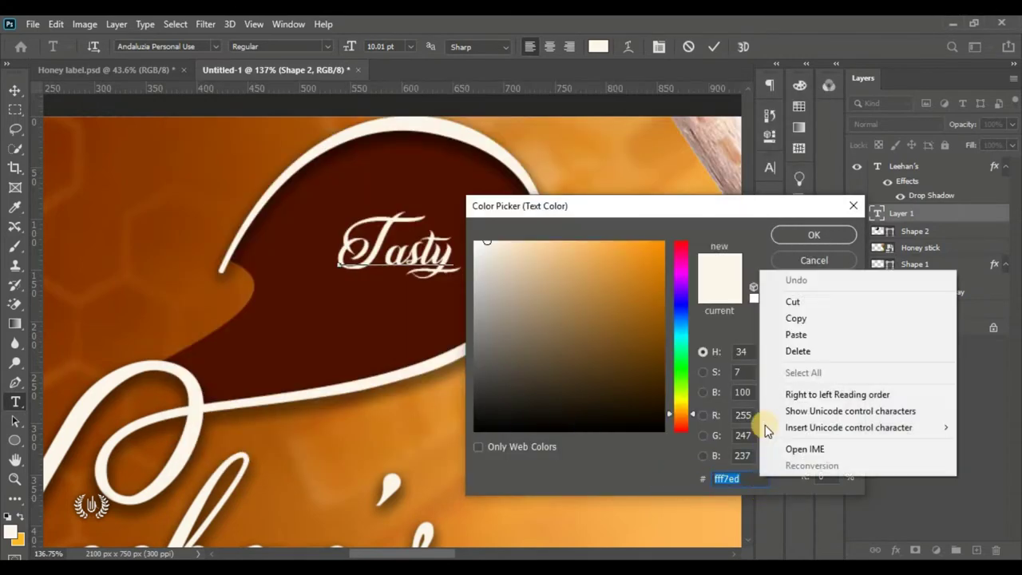
{"action": "left_click", "coordinate": [796, 334]}
{"action": "left_click", "coordinate": [806, 234]}
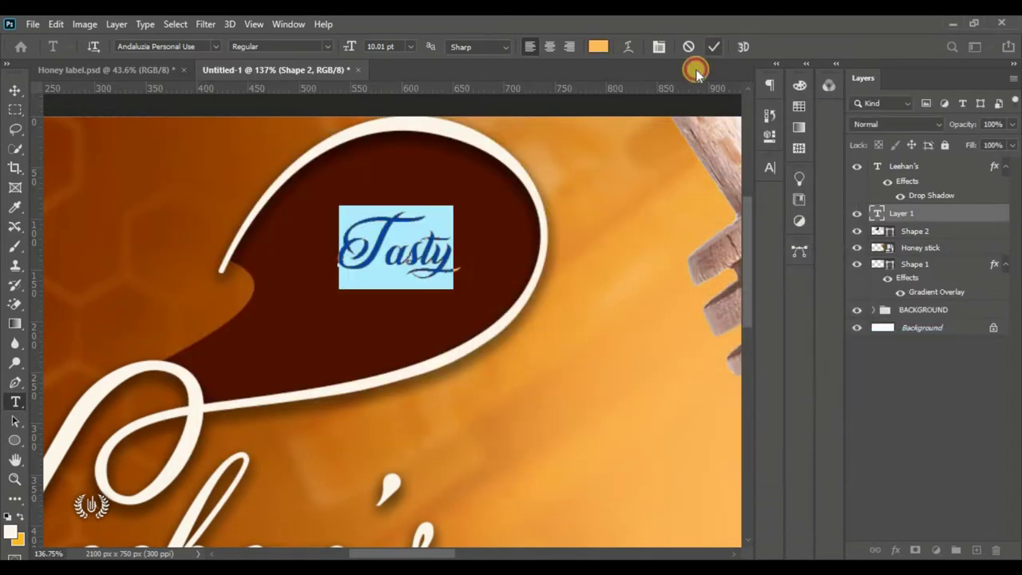
- Commit Tasty, move its layer above Leehan's, and centre it in the brown drop
{"action": "left_click", "coordinate": [713, 48]}
{"action": "left_click", "coordinate": [15, 90]}
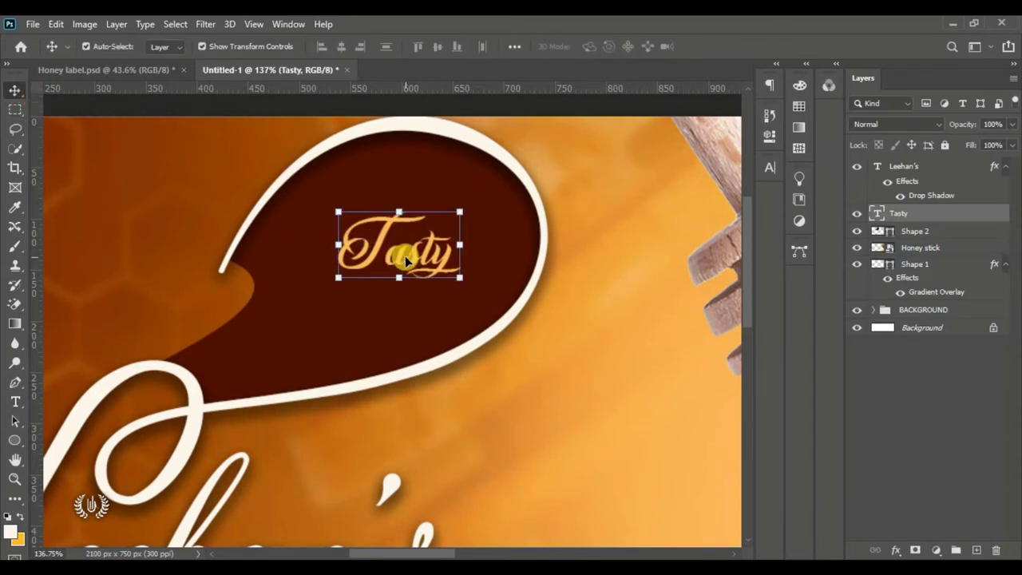
{"action": "left_click_drag", "start_coordinate": [405, 255], "coordinate": [390, 260]}
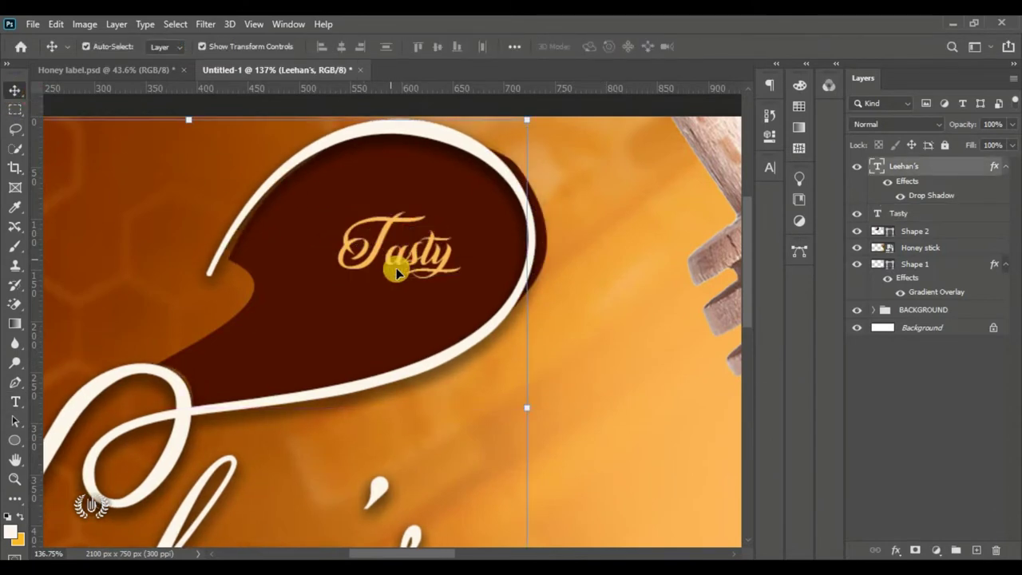
{"action": "key", "text": "ctrl+z"}
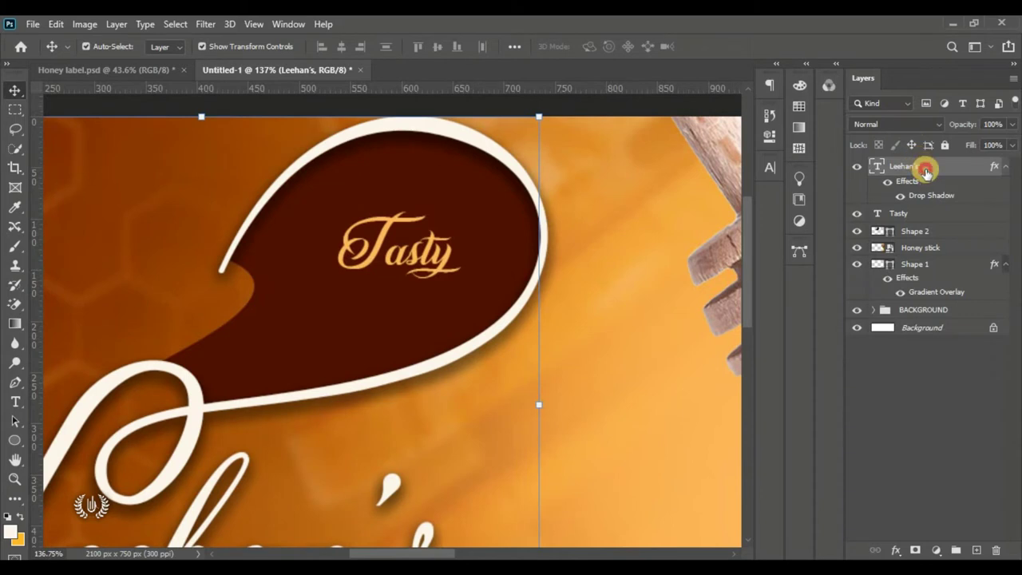
{"action": "left_click_drag", "start_coordinate": [898, 213], "coordinate": [898, 164]}
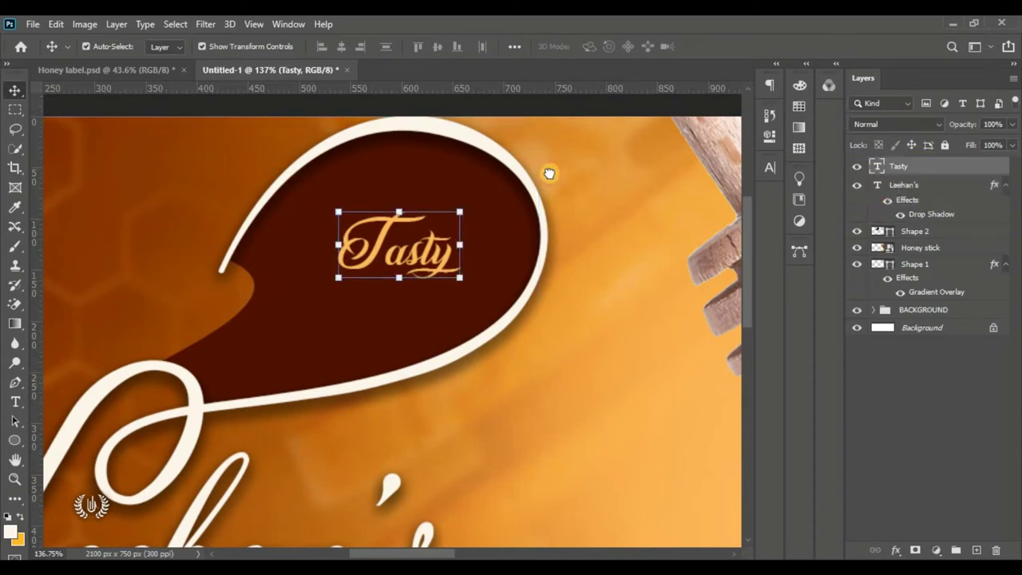
{"action": "left_click", "coordinate": [385, 236]}
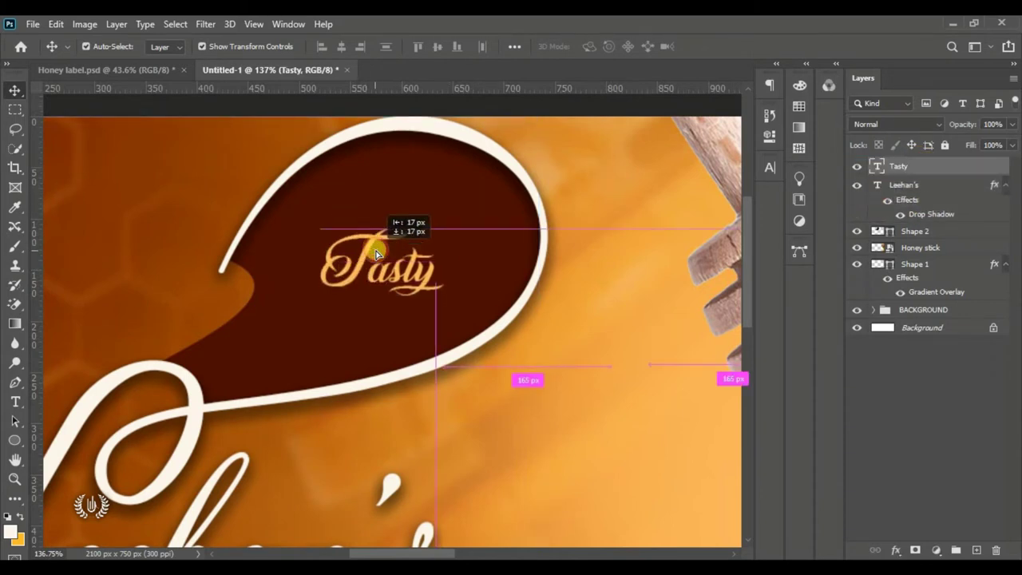
{"action": "left_click_drag", "start_coordinate": [361, 269], "coordinate": [378, 251]}
{"action": "key", "text": "ctrl+0"}
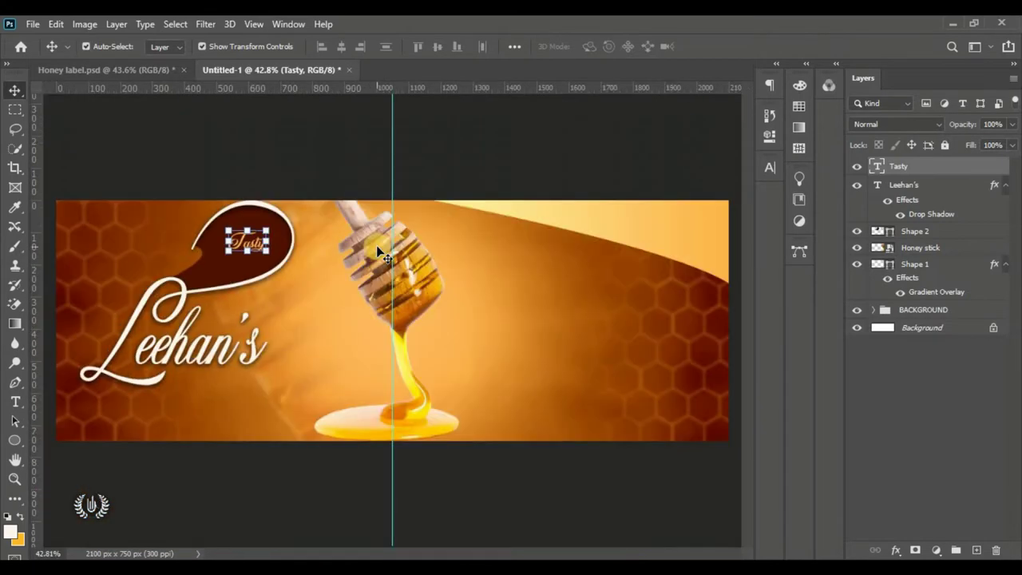
{"action": "left_click", "coordinate": [297, 169], "text": "ctrl"}
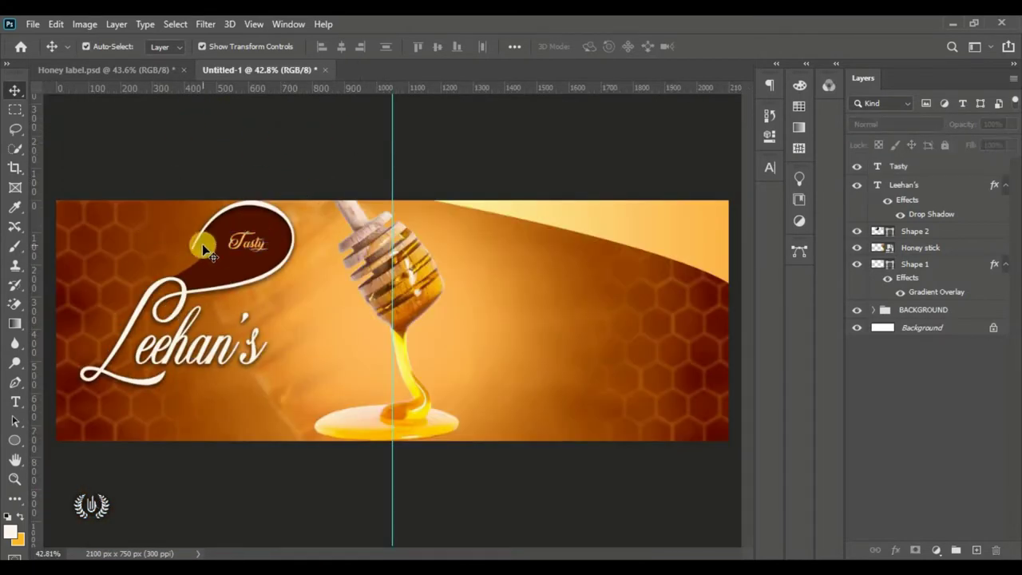
{"action": "left_click", "coordinate": [929, 166]}
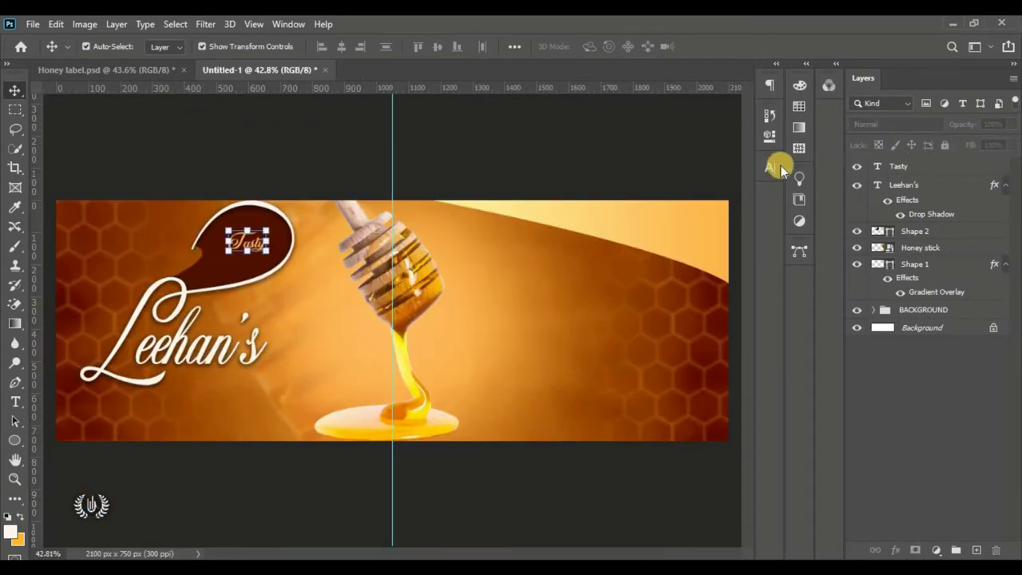
- Place the Slipping Honey image into the banner as an embedded layer
{"action": "left_click", "coordinate": [32, 26]}
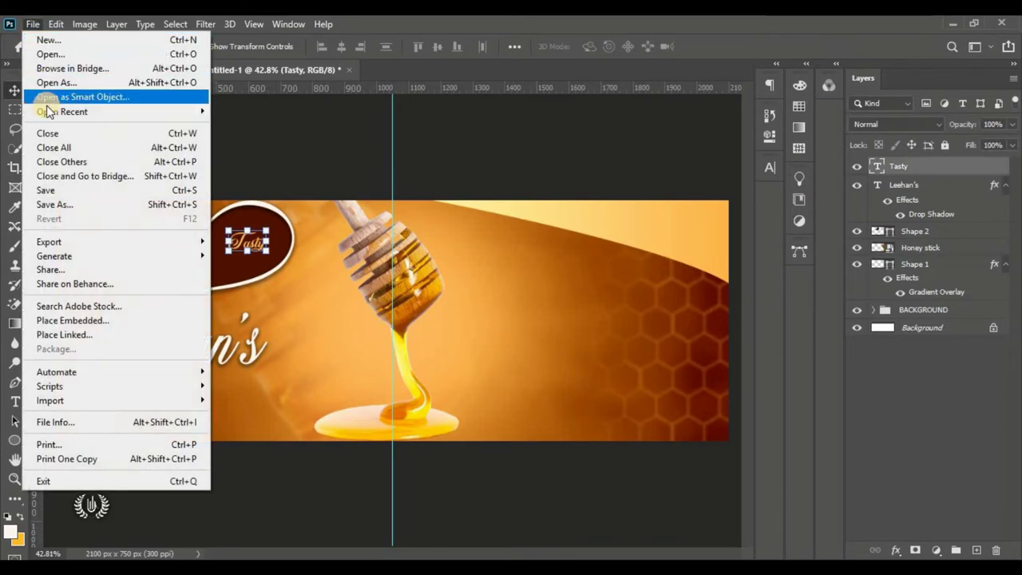
{"action": "left_click", "coordinate": [164, 318]}
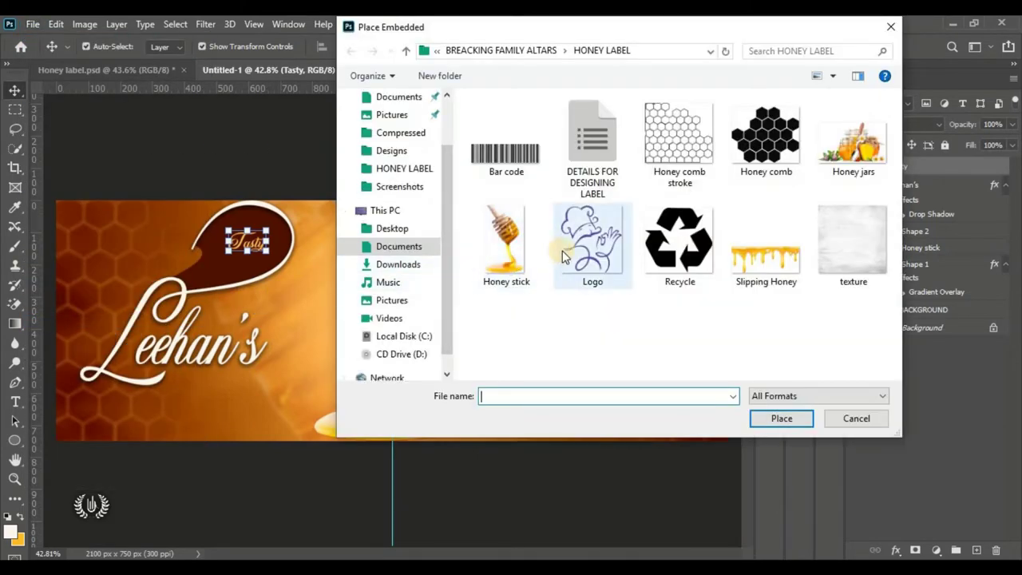
{"action": "left_click", "coordinate": [762, 279]}
{"action": "left_click", "coordinate": [782, 418]}
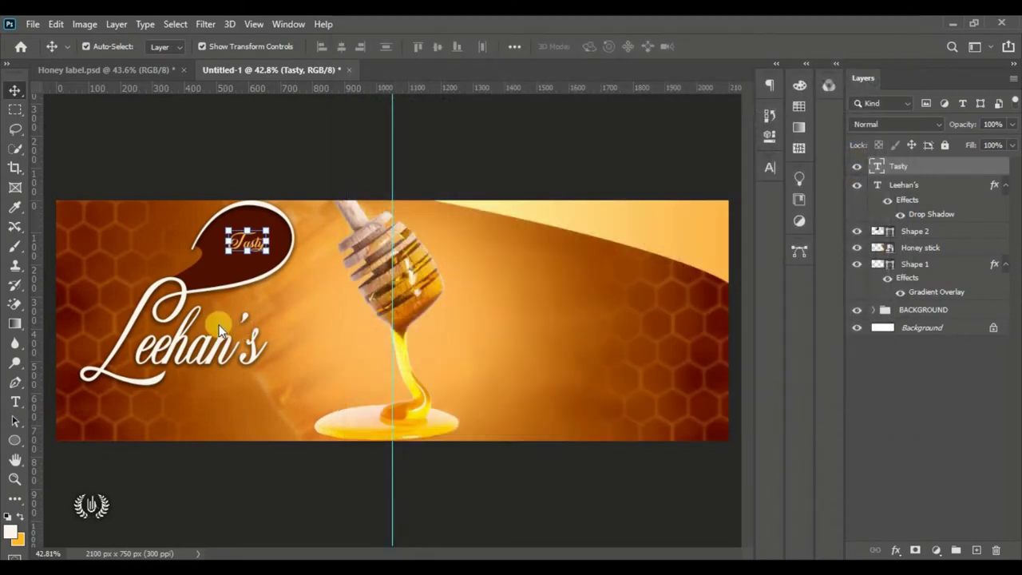
- Move the dripping honey to the top-left edge and scale it to about 82%
{"action": "left_click_drag", "start_coordinate": [302, 272], "coordinate": [137, 229]}
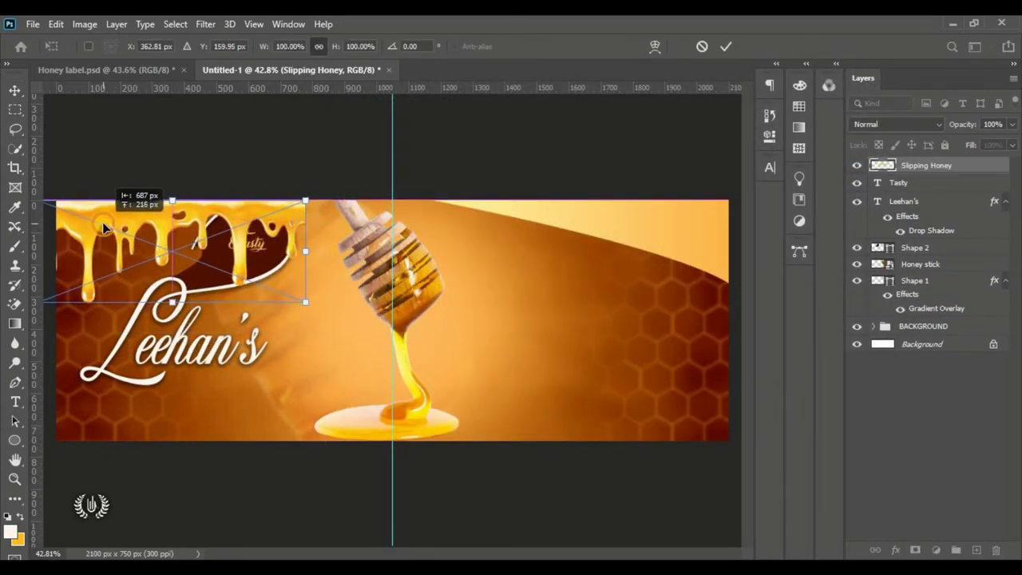
{"action": "mouse_move", "coordinate": [137, 229]}
{"action": "left_mouse_down"}
{"action": "mouse_move", "coordinate": [113, 222]}
{"action": "mouse_move", "coordinate": [138, 196]}
{"action": "left_mouse_up"}
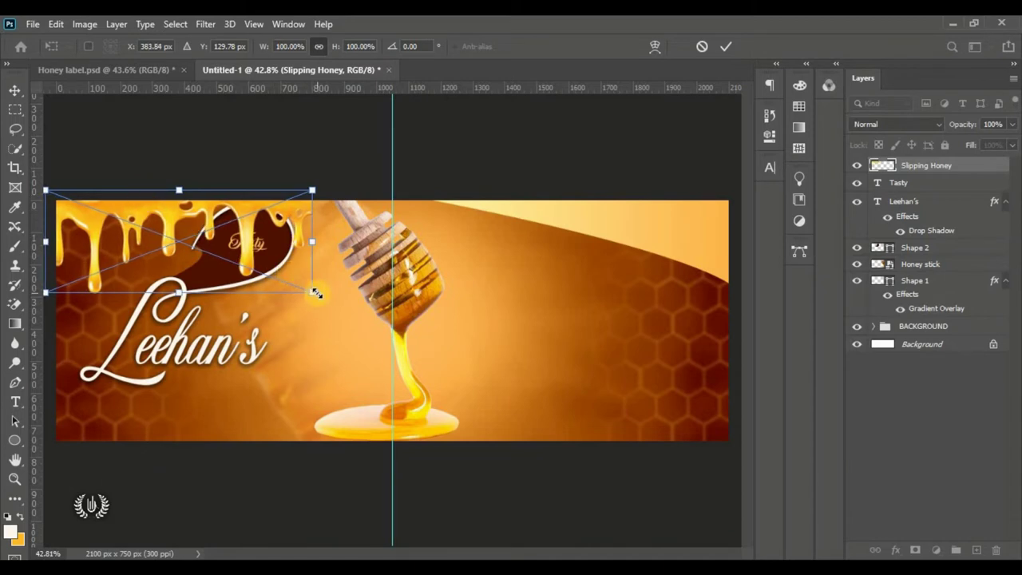
{"action": "left_click_drag", "start_coordinate": [317, 294], "coordinate": [289, 284]}
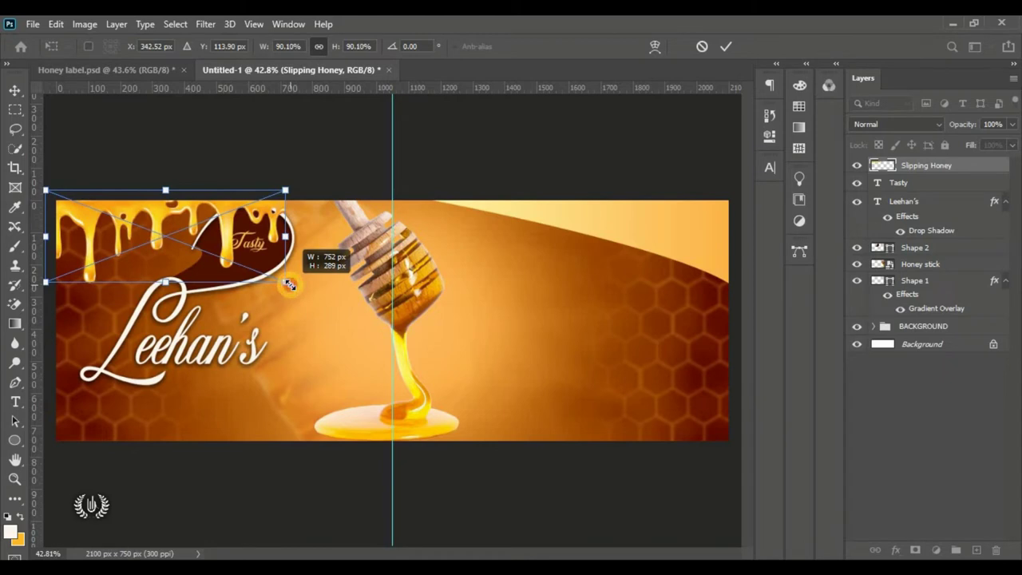
{"action": "left_click_drag", "start_coordinate": [289, 284], "coordinate": [266, 272]}
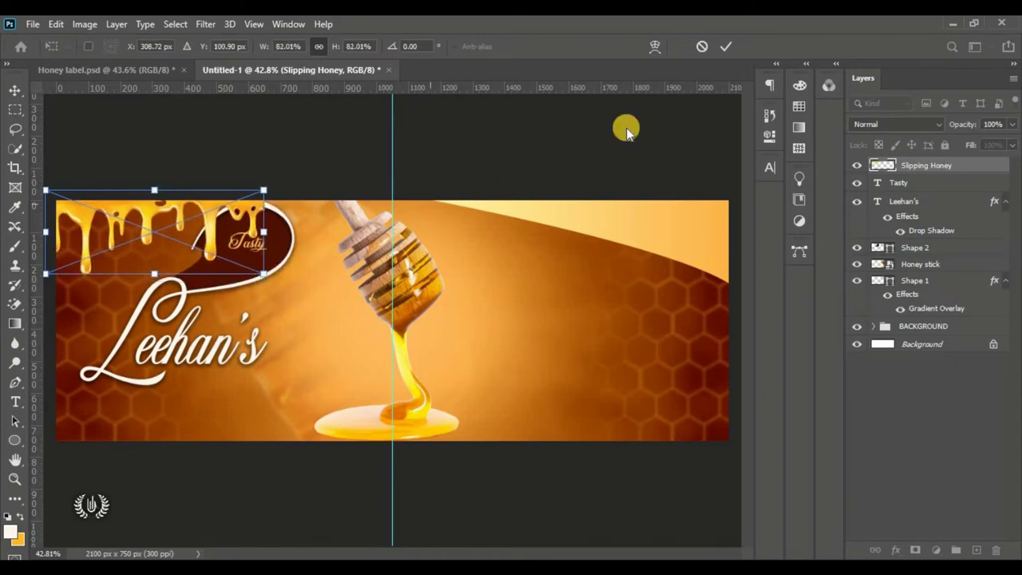
{"action": "key", "text": "Return"}
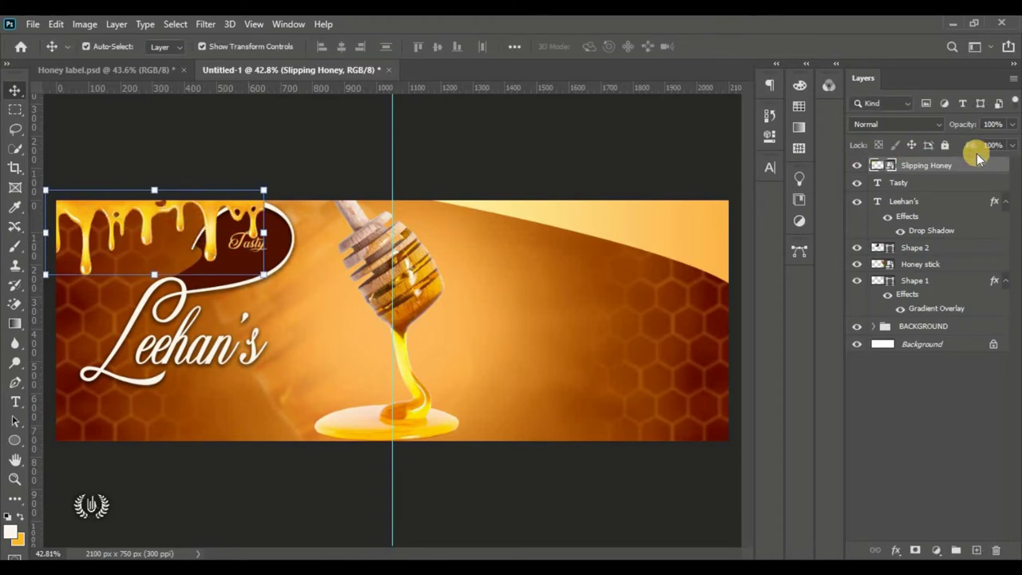
- Move the Slipping Honey layer down the stack to sit below Shape 2
{"action": "left_click_drag", "start_coordinate": [974, 165], "coordinate": [961, 233]}
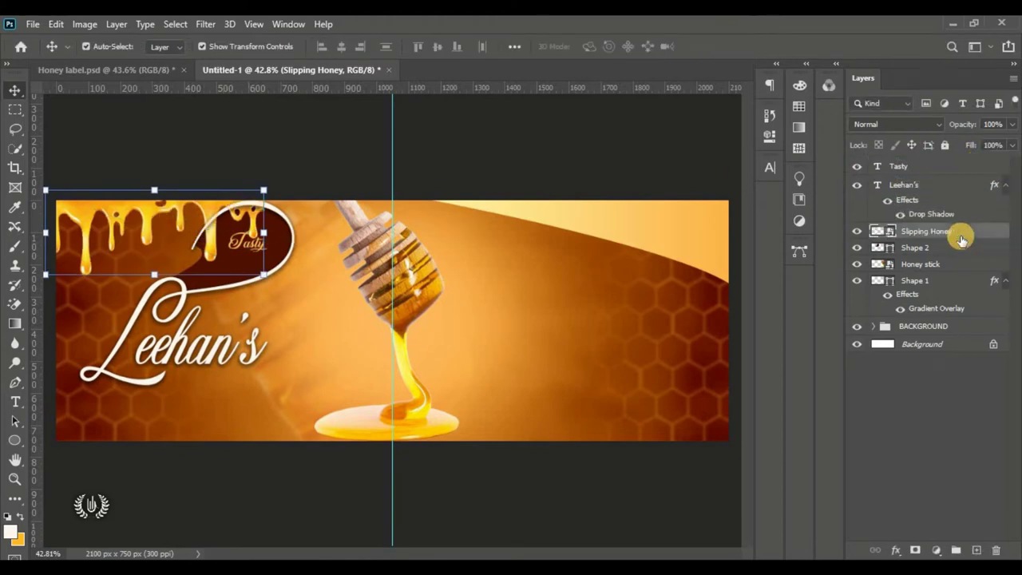
{"action": "left_click", "coordinate": [856, 250]}
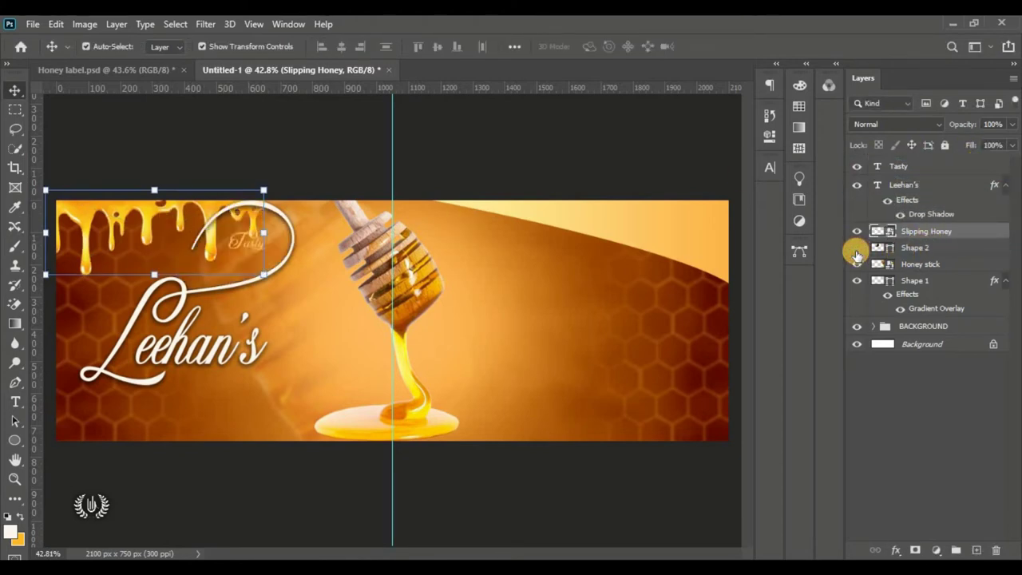
{"action": "left_click", "coordinate": [857, 251]}
{"action": "left_click_drag", "start_coordinate": [969, 231], "coordinate": [981, 256]}
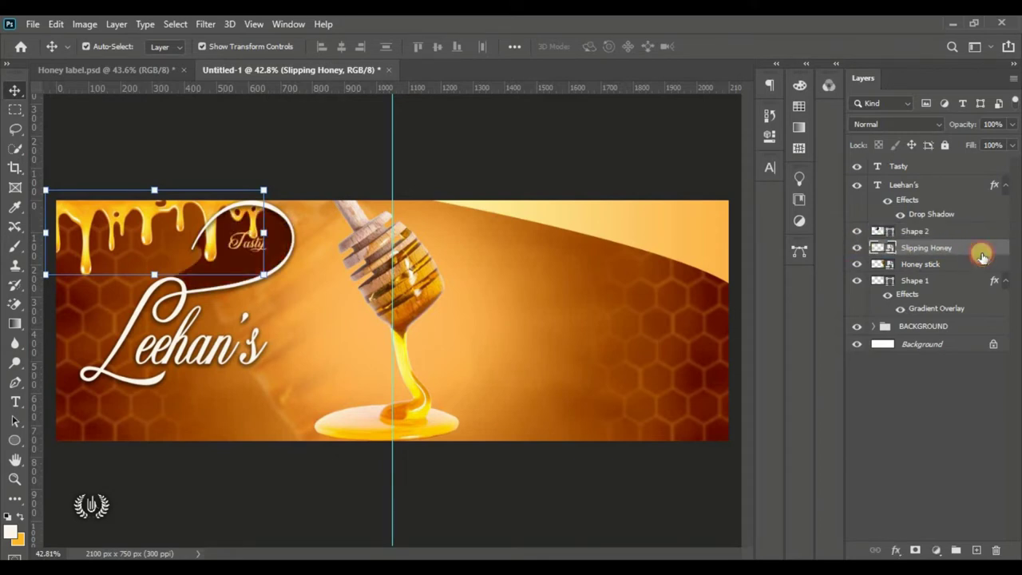
{"action": "left_click", "coordinate": [530, 173]}
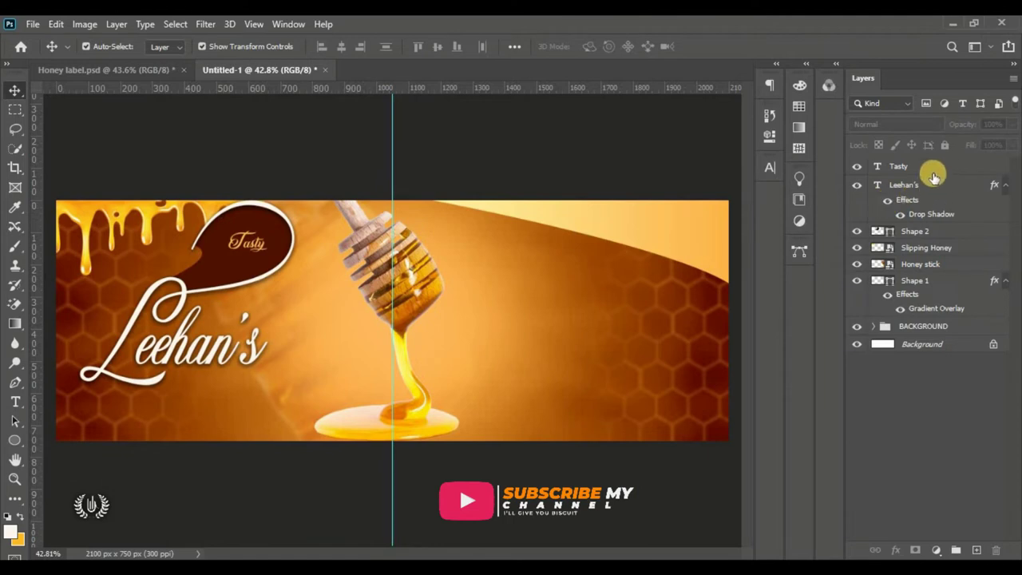
- Draw a black rounded rectangle about 868 × 106 px under the Leehan's script
{"action": "left_click", "coordinate": [932, 166]}
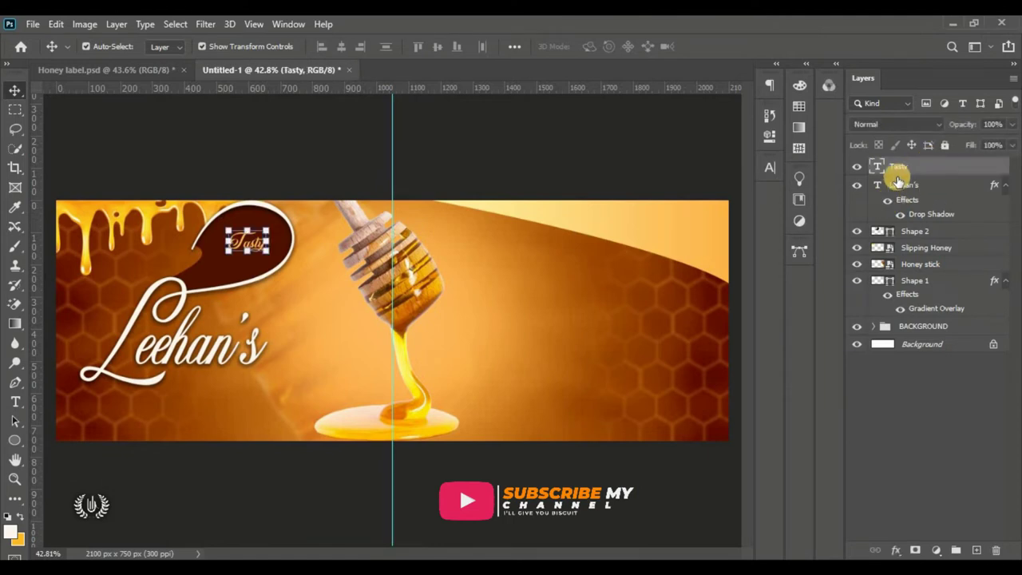
{"action": "left_click", "coordinate": [16, 441]}
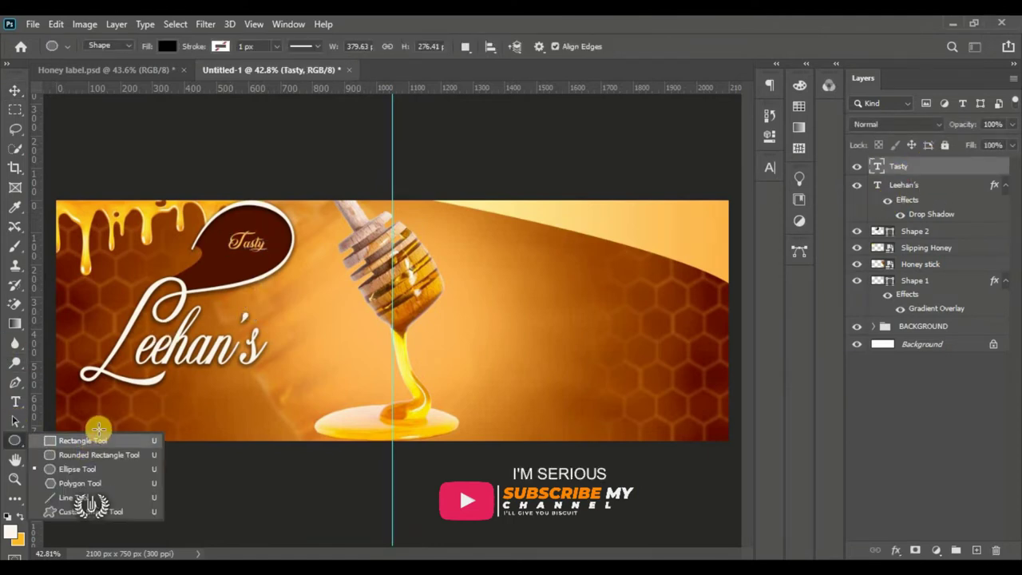
{"action": "left_click", "coordinate": [100, 454]}
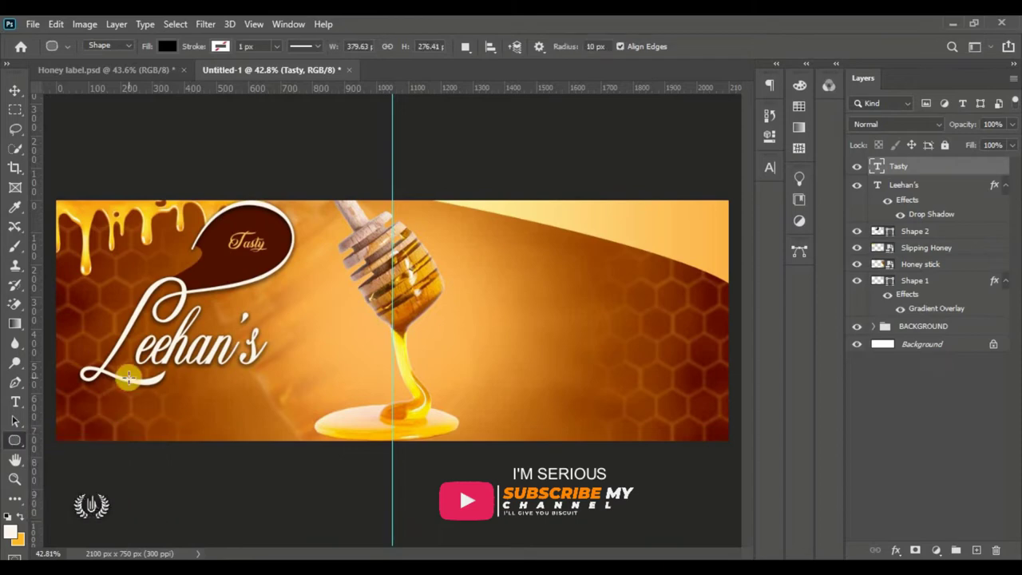
{"action": "scroll", "coordinate": [62, 375], "scroll_direction": "up", "scroll_amount": 2}
{"action": "scroll", "coordinate": [63, 375], "scroll_direction": "up", "scroll_amount": 2}
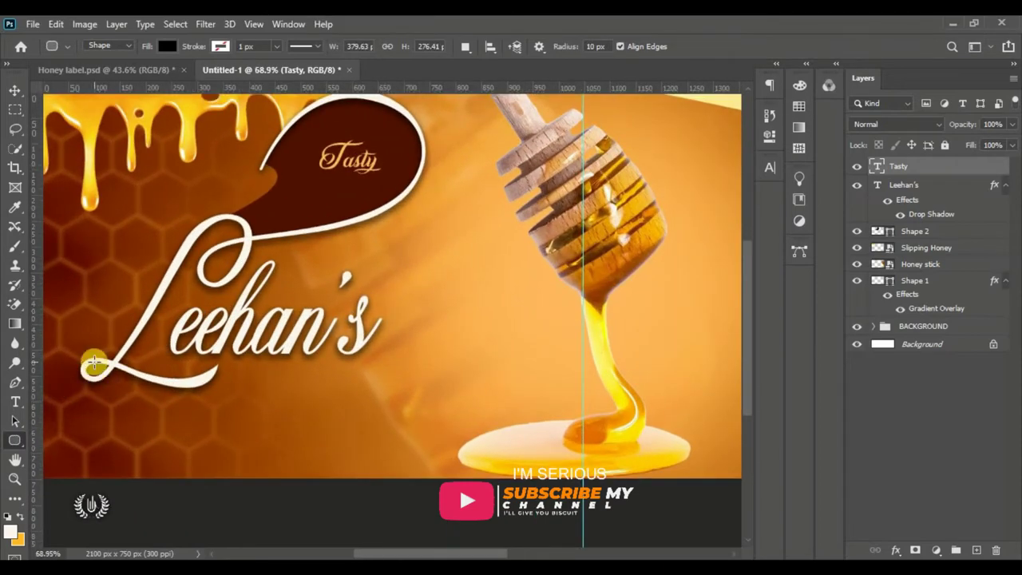
{"action": "left_click_drag", "start_coordinate": [86, 357], "coordinate": [362, 398]}
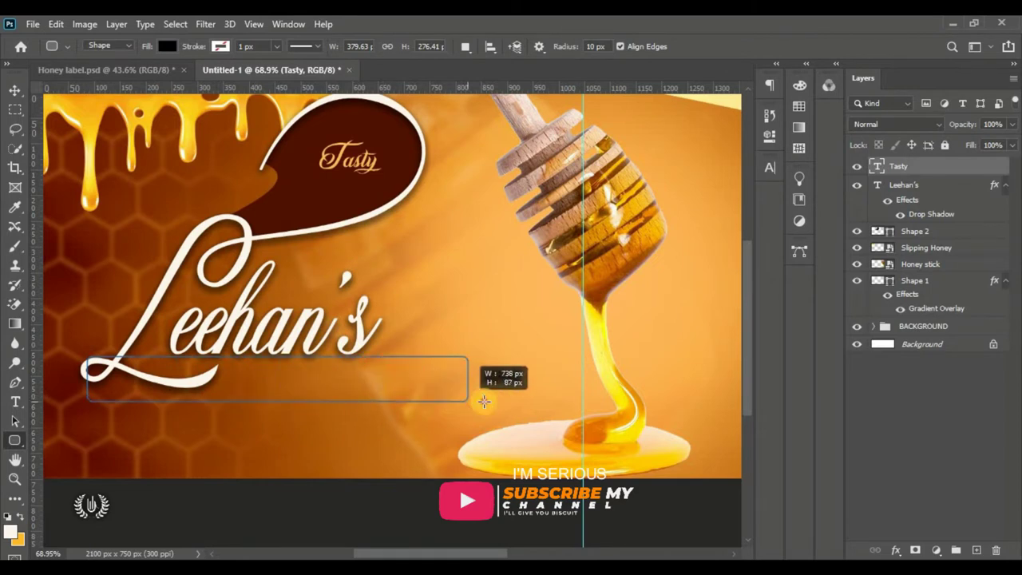
{"action": "left_click_drag", "start_coordinate": [362, 398], "coordinate": [534, 405]}
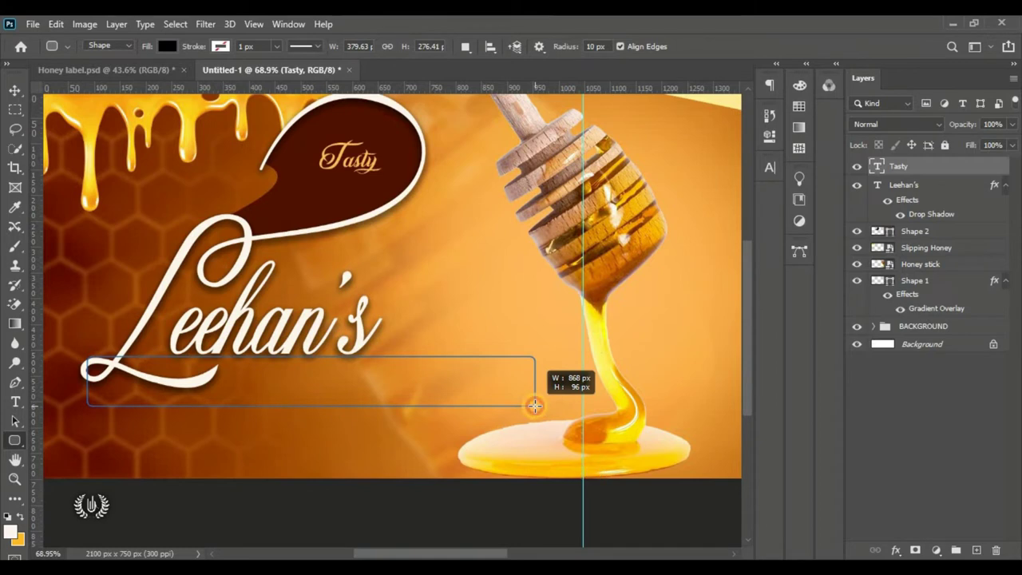
{"action": "left_click_drag", "start_coordinate": [534, 406], "coordinate": [534, 410]}
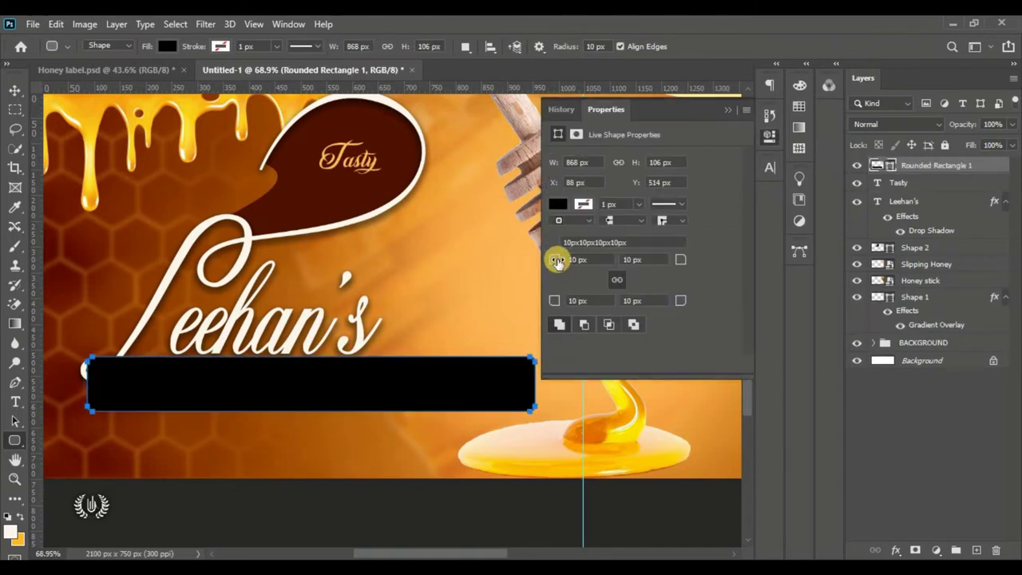
{"action": "left_click", "coordinate": [575, 260]}
{"action": "type", "text": "30"}
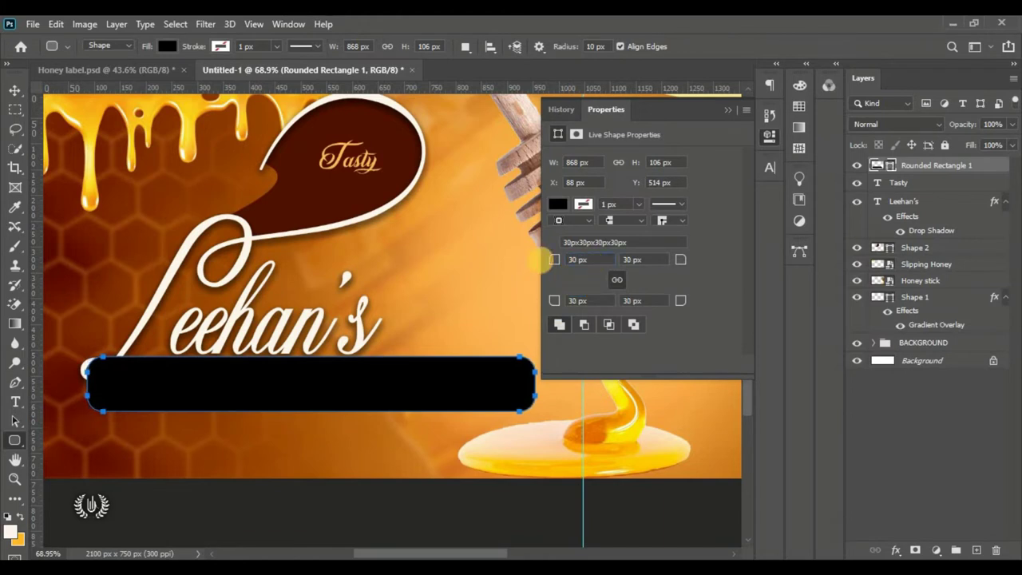
- Fill the rounded bar with dark brown 521200 sampled from the drop shape
{"action": "left_click", "coordinate": [727, 111]}
{"action": "left_click", "coordinate": [13, 94]}
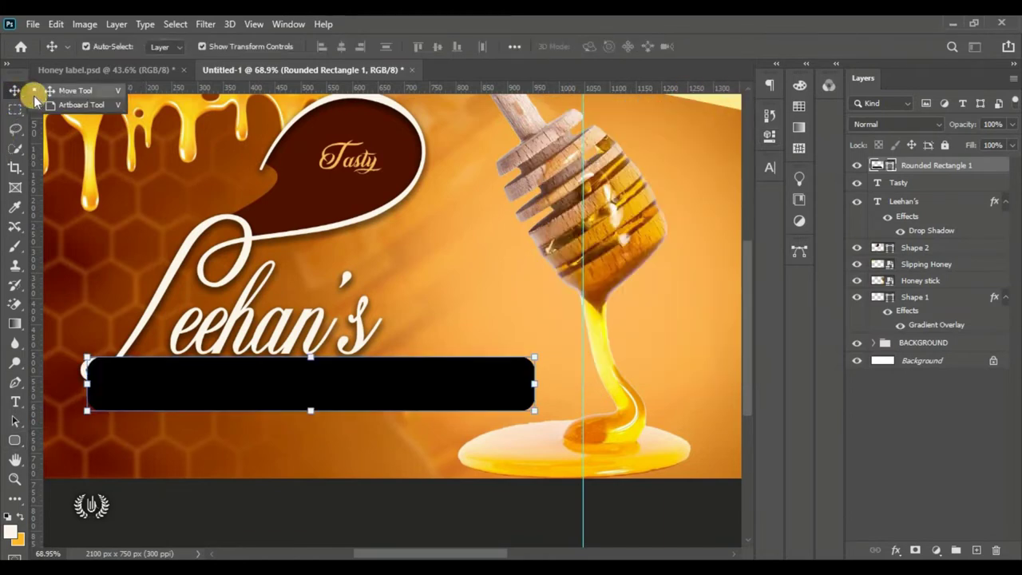
{"action": "double_click", "coordinate": [892, 167]}
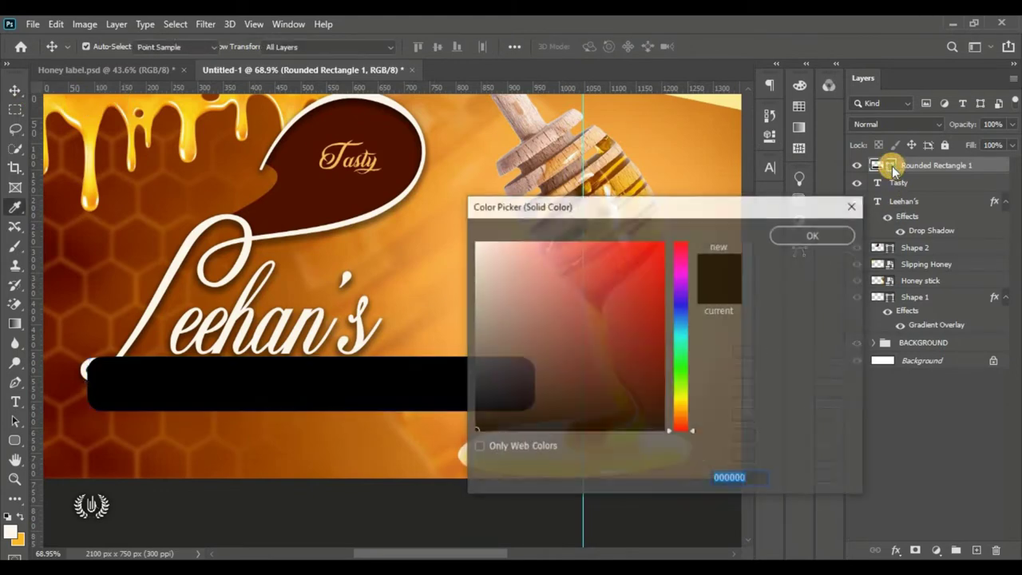
{"action": "left_click", "coordinate": [329, 198]}
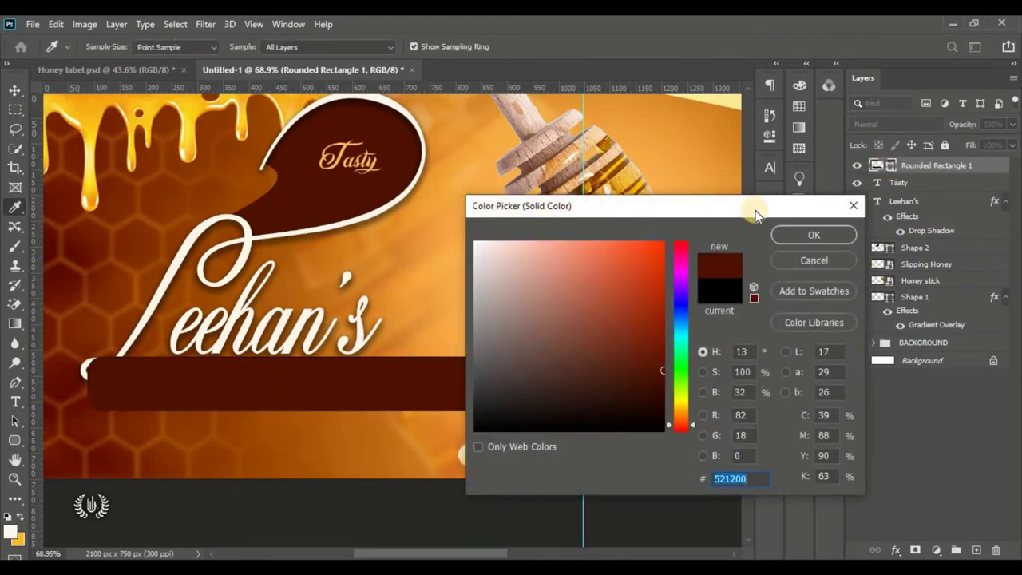
{"action": "left_click_drag", "start_coordinate": [754, 205], "coordinate": [828, 122]}
{"action": "double_click", "coordinate": [833, 392]}
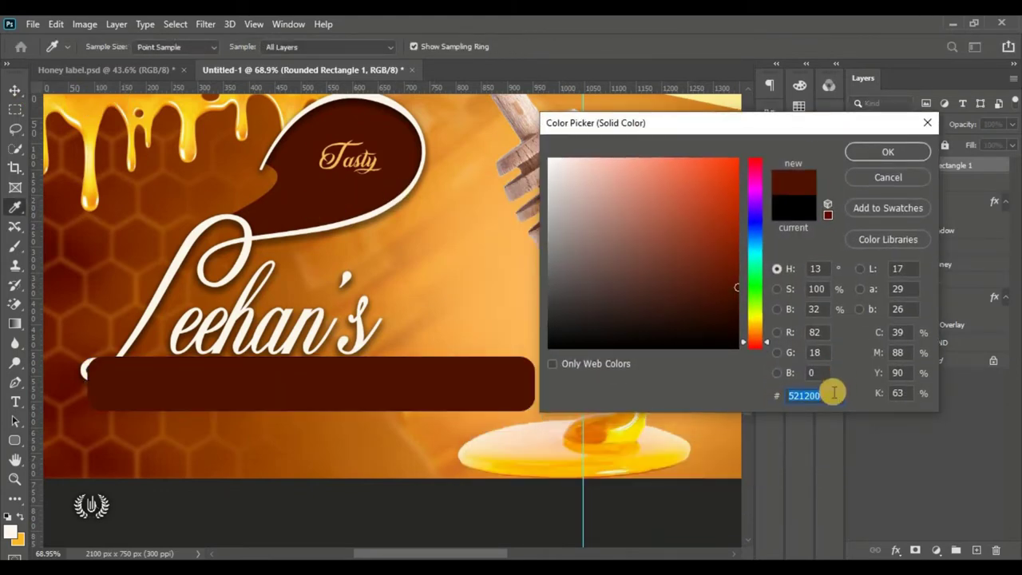
{"action": "left_click", "coordinate": [888, 152]}
- Move the bar's layer below Shape 2 and nudge the bar slightly lower
{"action": "left_click_drag", "start_coordinate": [975, 171], "coordinate": [942, 249]}
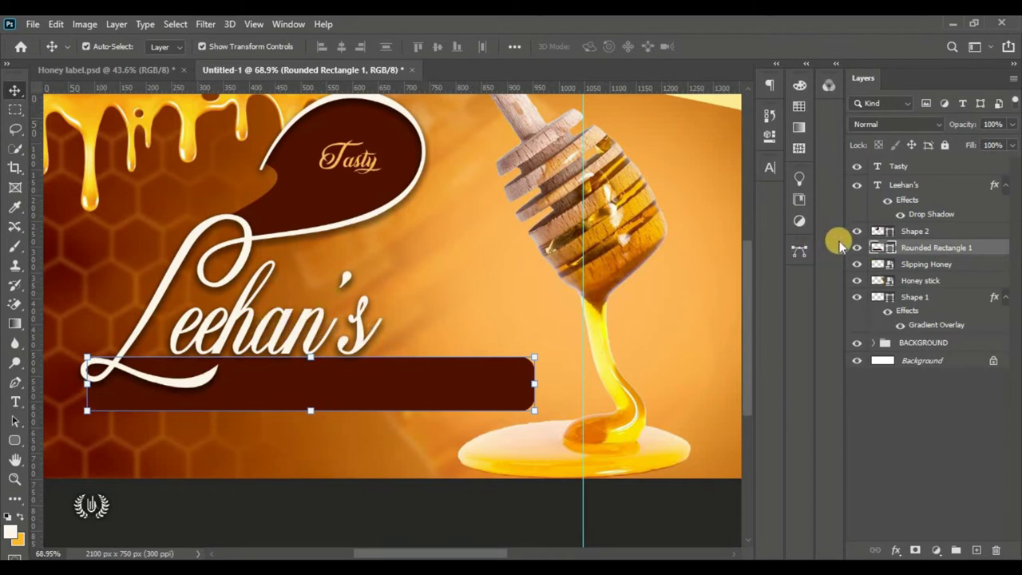
{"action": "left_click", "coordinate": [859, 186]}
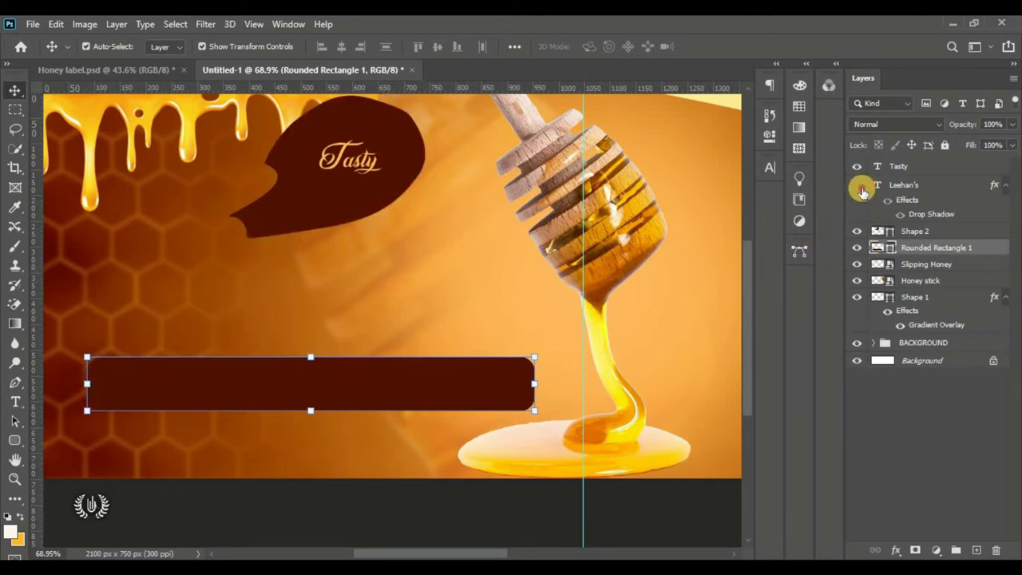
{"action": "left_click", "coordinate": [859, 186]}
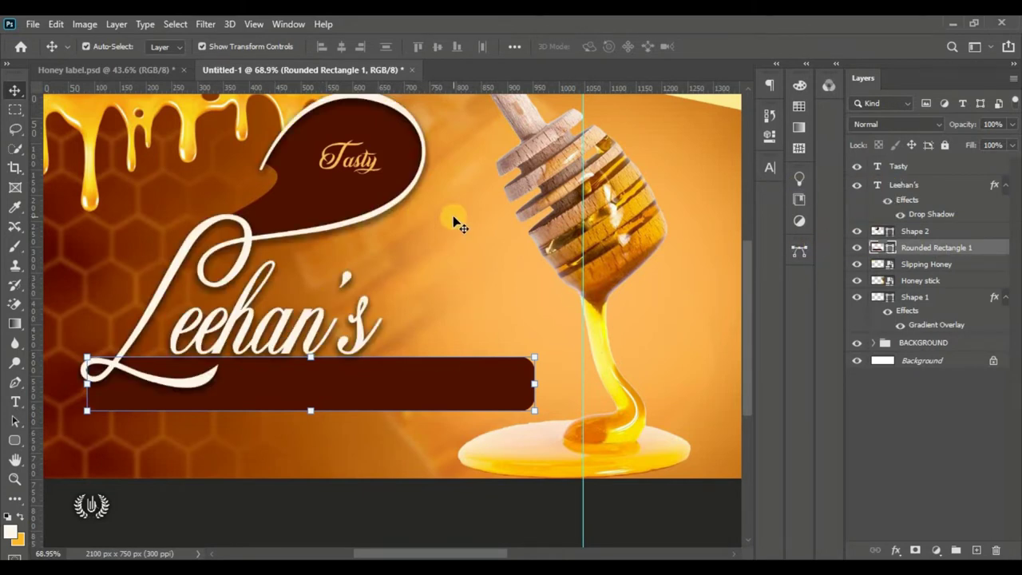
{"action": "key", "text": "ctrl+0"}
{"action": "left_click", "coordinate": [391, 137]}
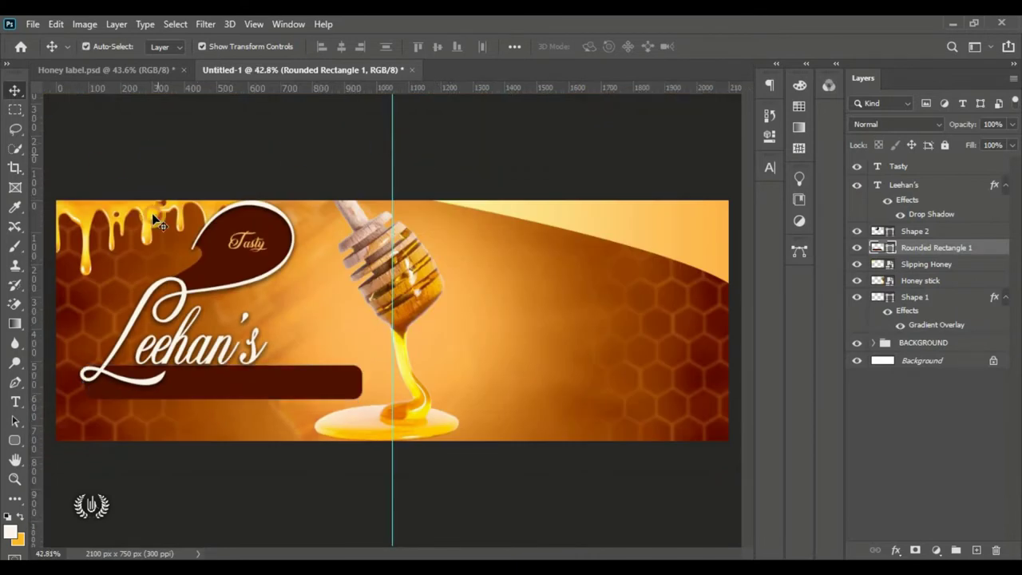
{"action": "left_click", "coordinate": [221, 383]}
{"action": "left_click", "coordinate": [319, 382]}
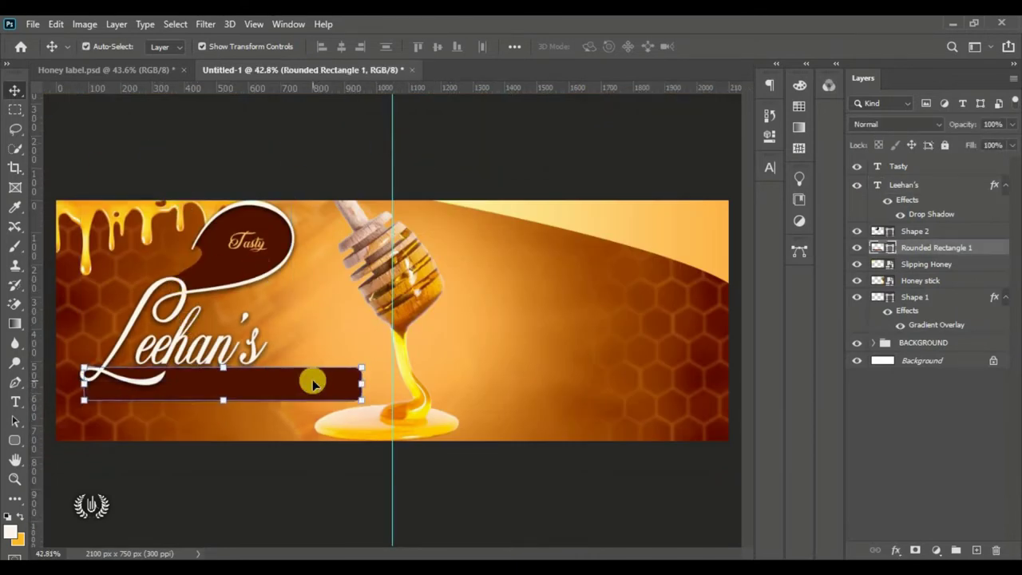
{"action": "key", "text": "Down"}
{"action": "key", "text": "Down"}
{"action": "key", "text": "Down"}
{"action": "left_click", "coordinate": [269, 169]}
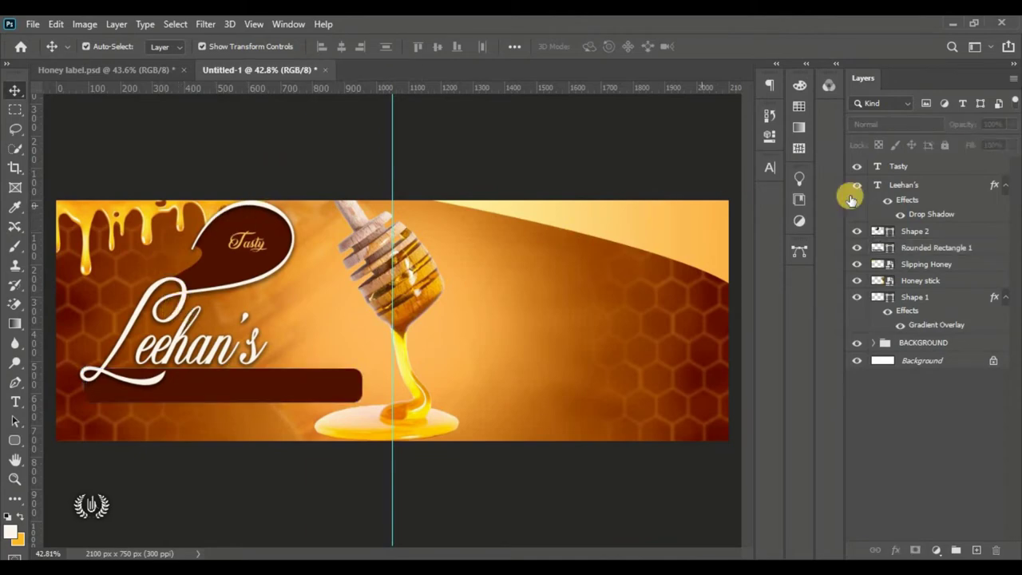
{"action": "left_click", "coordinate": [918, 165]}
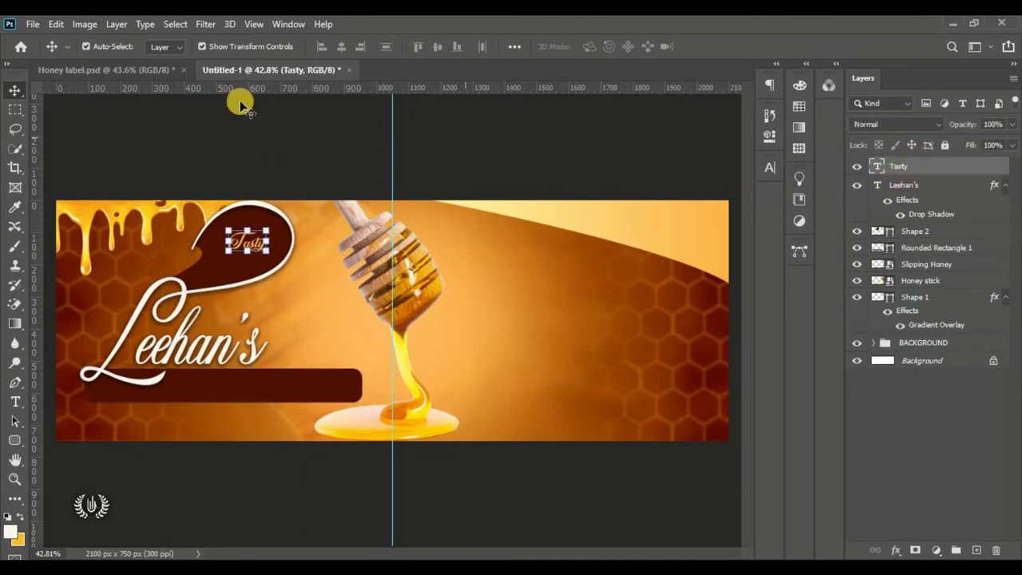
- Place the Honey jars image into the banner as an embedded layer
{"action": "left_click", "coordinate": [32, 24]}
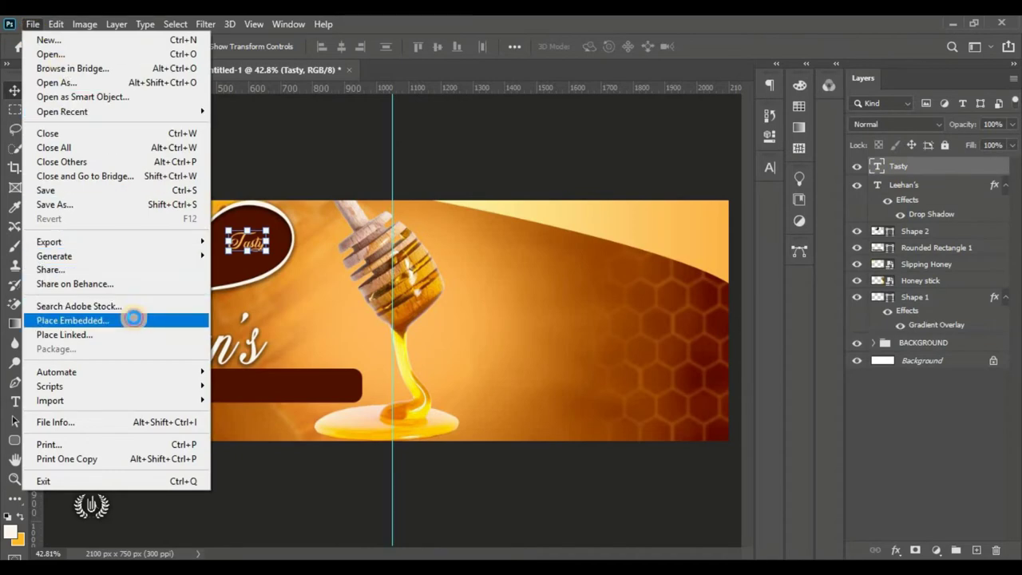
{"action": "left_click", "coordinate": [132, 320]}
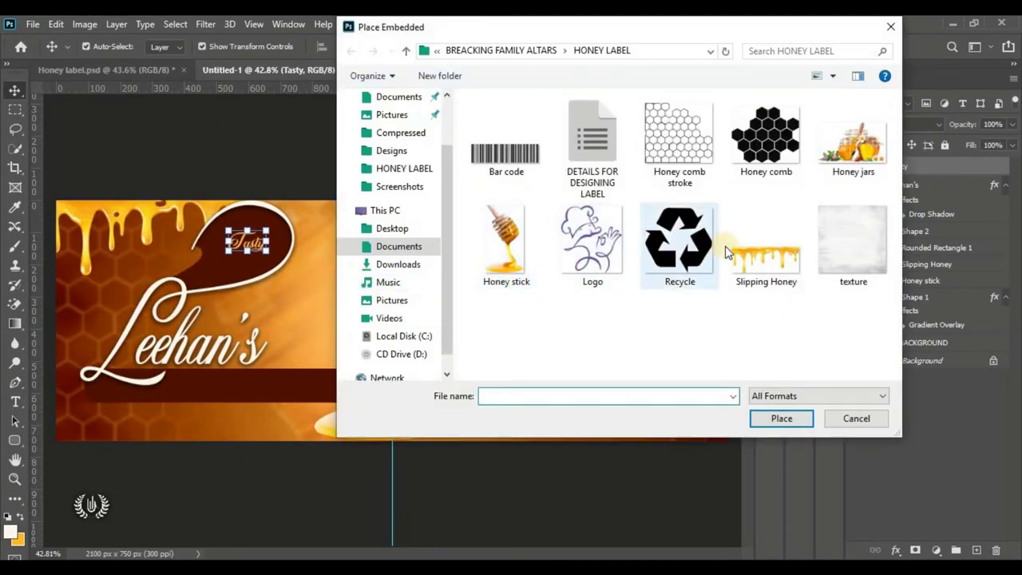
{"action": "left_click", "coordinate": [852, 140]}
{"action": "left_click", "coordinate": [779, 418]}
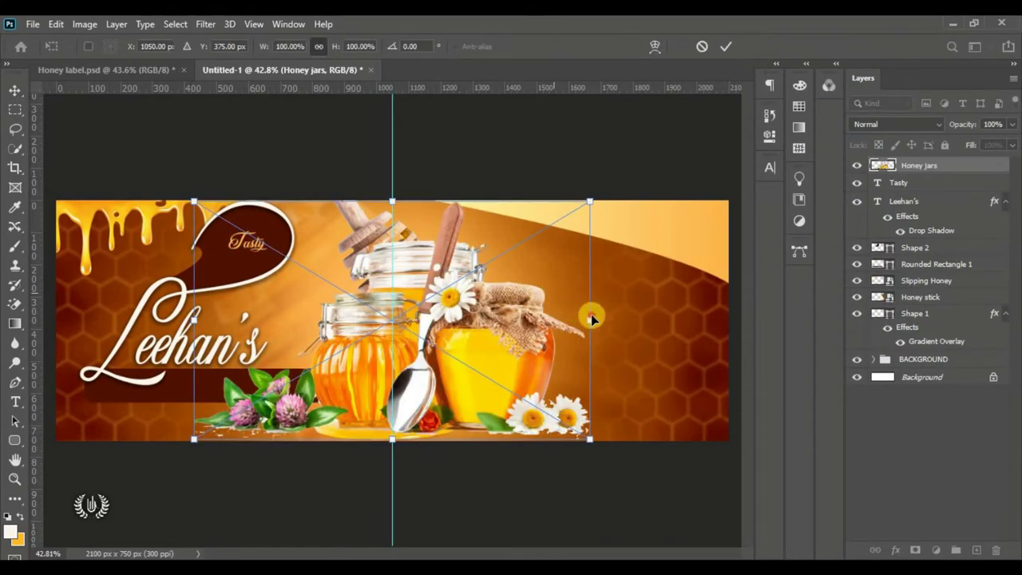
- Scale the jars to about 27%, flip them horizontally, and fit them bottom-left
{"action": "left_click_drag", "start_coordinate": [591, 315], "coordinate": [278, 320]}
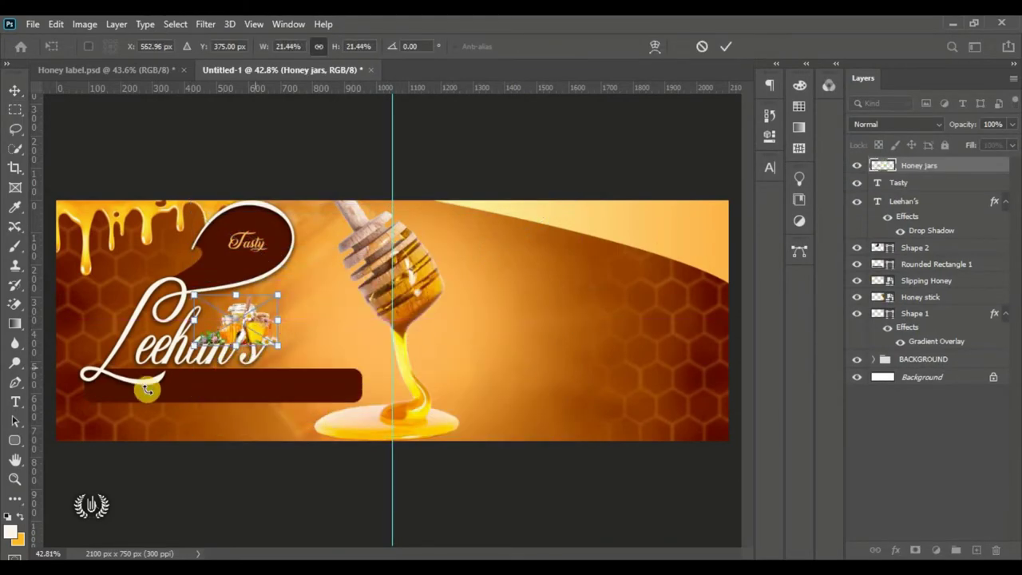
{"action": "scroll", "coordinate": [6, 435], "scroll_direction": "up", "scroll_amount": 3}
{"action": "scroll", "coordinate": [181, 355], "scroll_direction": "up", "scroll_amount": 2}
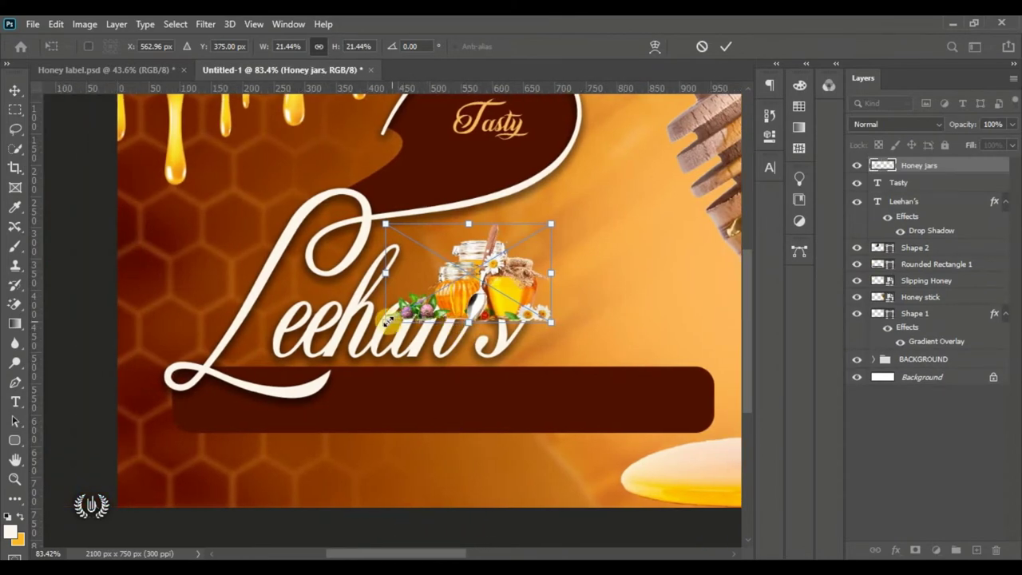
{"action": "left_click_drag", "start_coordinate": [387, 319], "coordinate": [347, 336]}
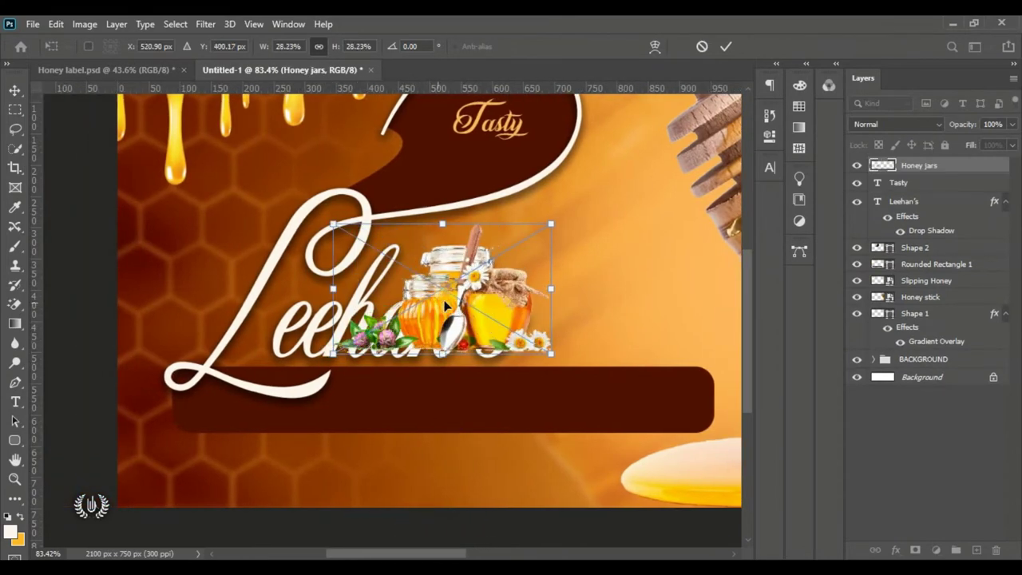
{"action": "left_click_drag", "start_coordinate": [443, 302], "coordinate": [268, 451]}
{"action": "right_click", "coordinate": [266, 450]}
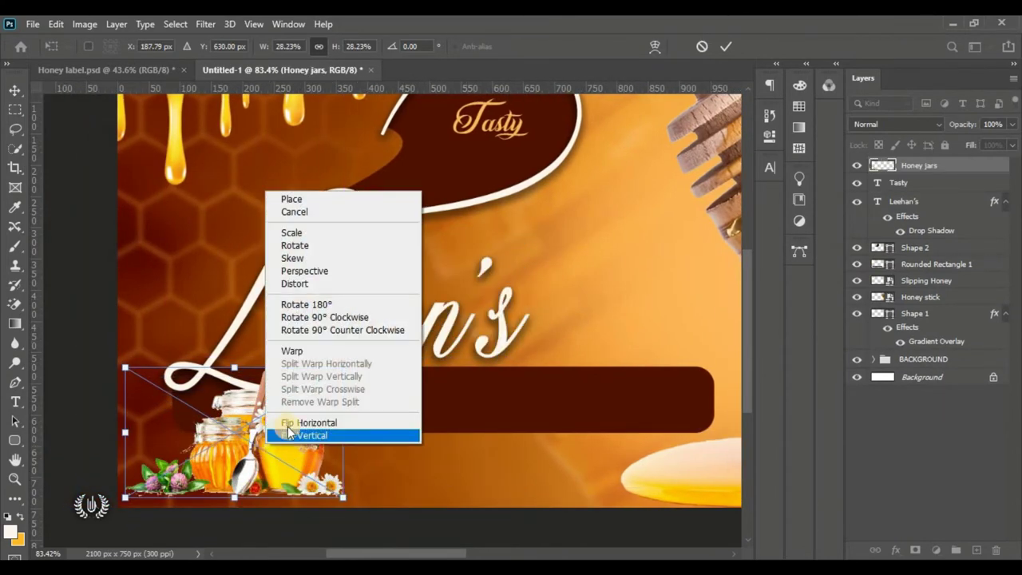
{"action": "left_click", "coordinate": [284, 423]}
{"action": "mouse_move", "coordinate": [228, 455]}
{"action": "left_mouse_down"}
{"action": "mouse_move", "coordinate": [243, 463]}
{"action": "mouse_move", "coordinate": [235, 469]}
{"action": "left_mouse_up"}
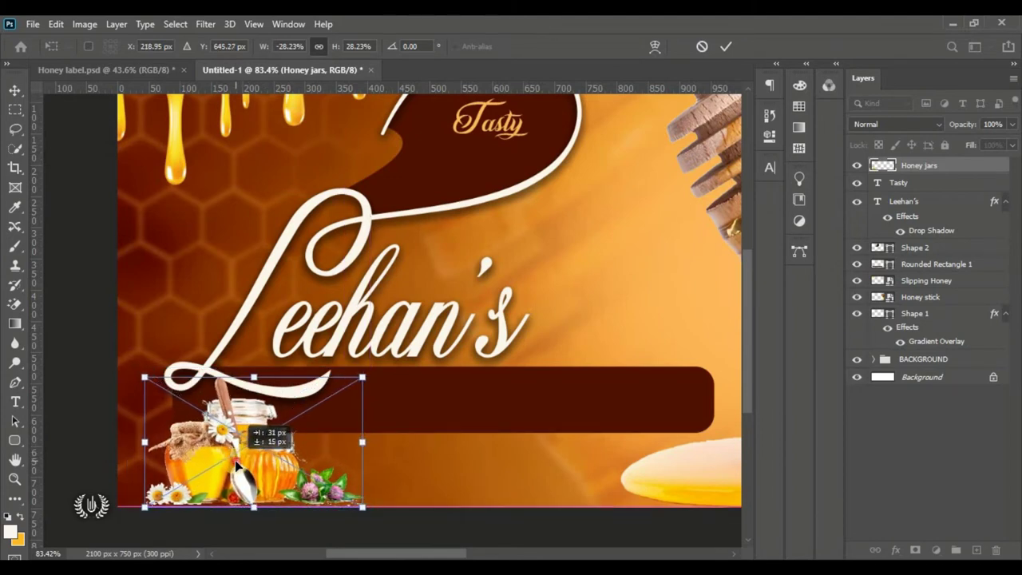
{"action": "left_click_drag", "start_coordinate": [364, 510], "coordinate": [344, 511]}
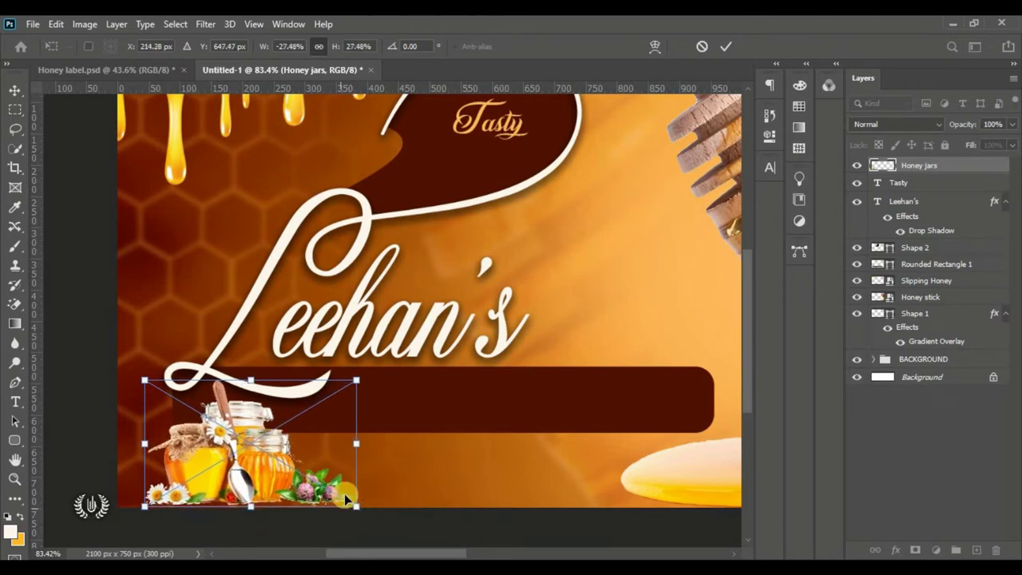
{"action": "left_click", "coordinate": [725, 47]}
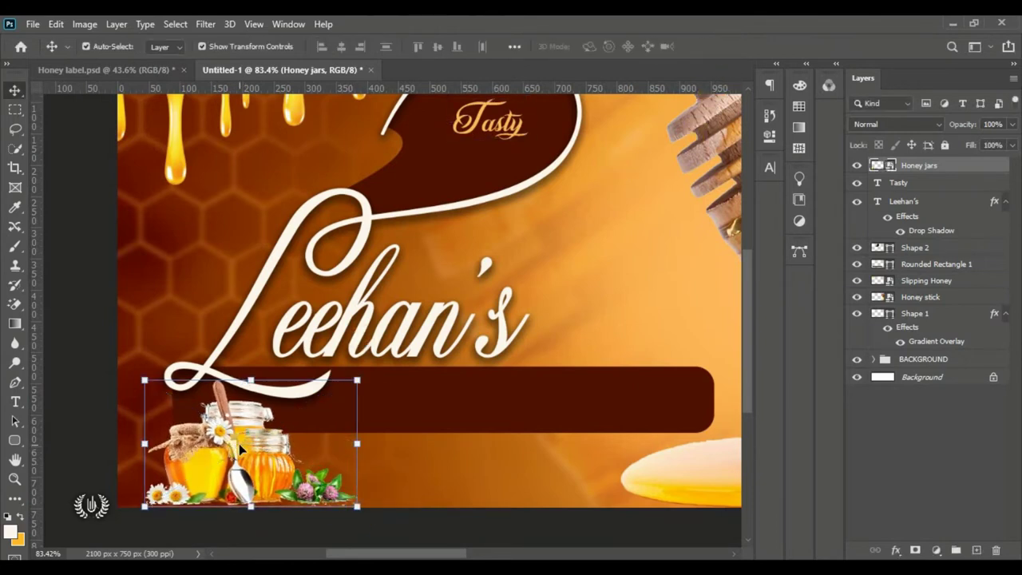
- Draw a thin white (ffffff) rounded bar along the bottom of the honey jars
{"action": "left_click", "coordinate": [14, 441]}
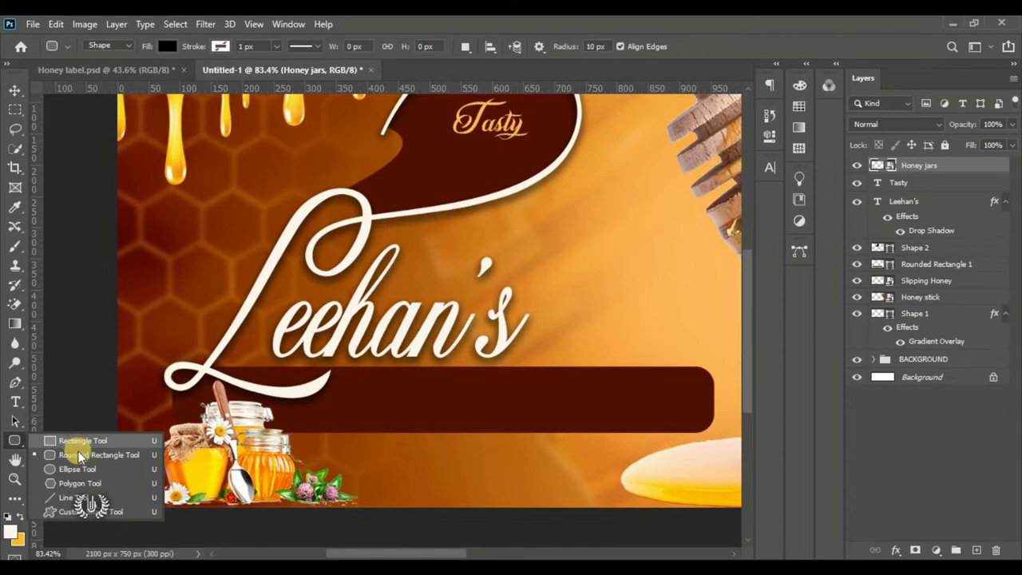
{"action": "left_click", "coordinate": [133, 456]}
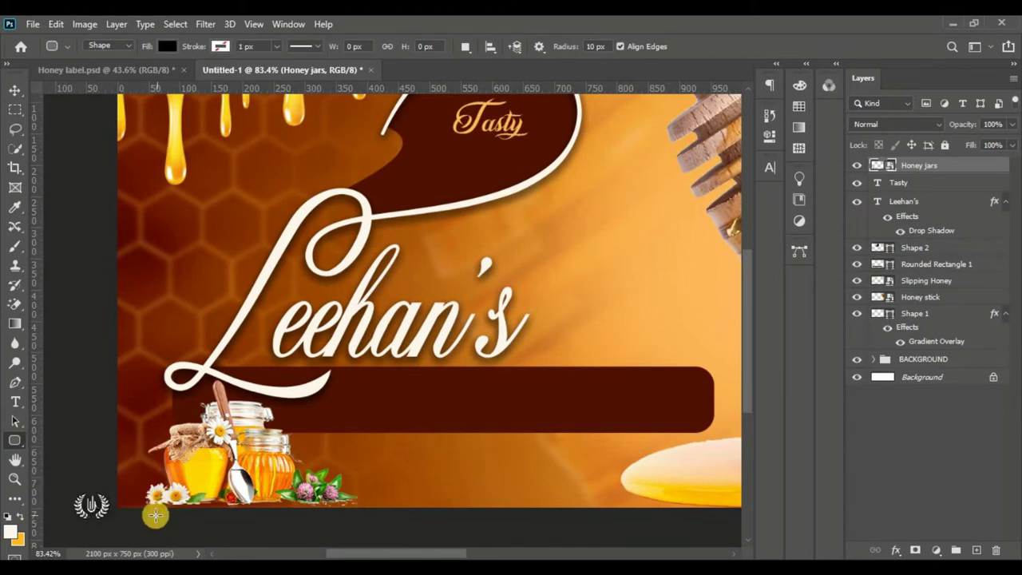
{"action": "left_click_drag", "start_coordinate": [154, 513], "coordinate": [354, 497]}
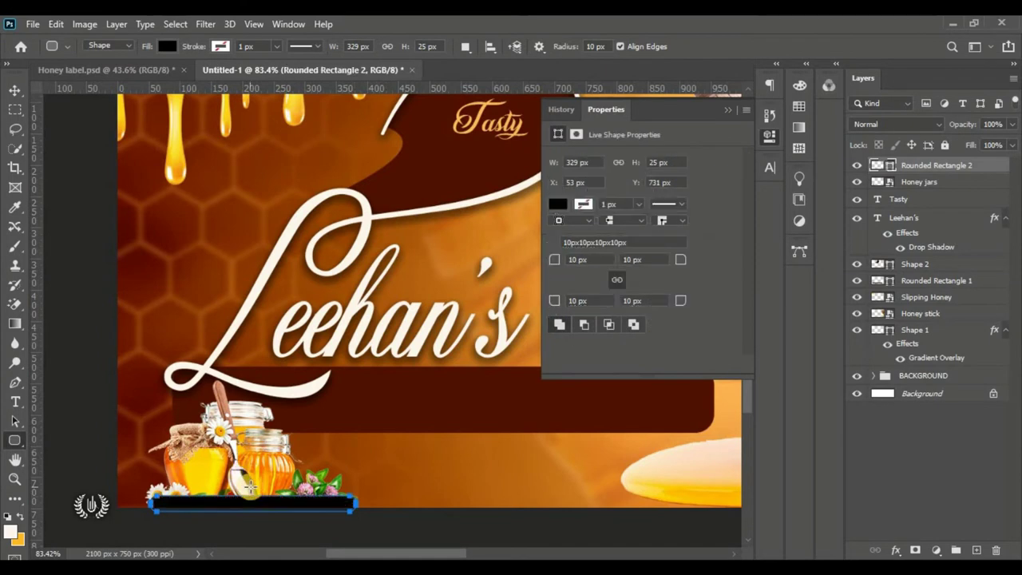
{"action": "left_click", "coordinate": [11, 89]}
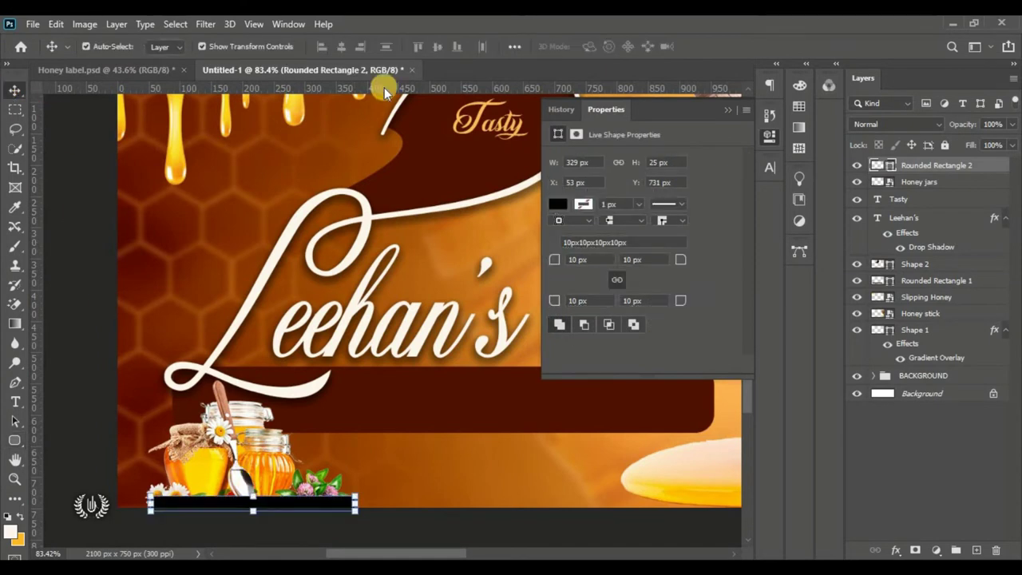
{"action": "double_click", "coordinate": [891, 166]}
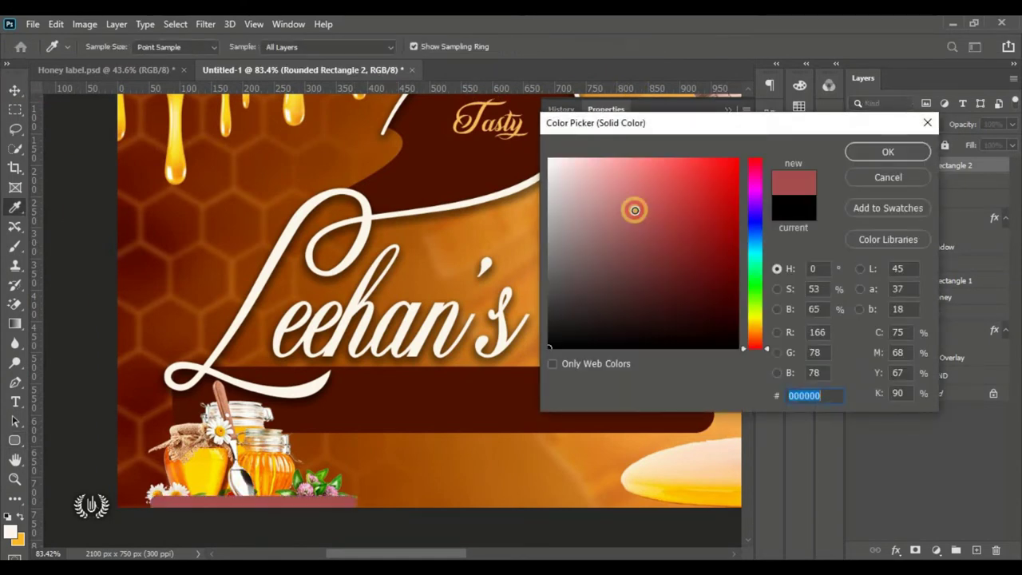
{"action": "type", "text": "ffffff"}
{"action": "left_click", "coordinate": [886, 153]}
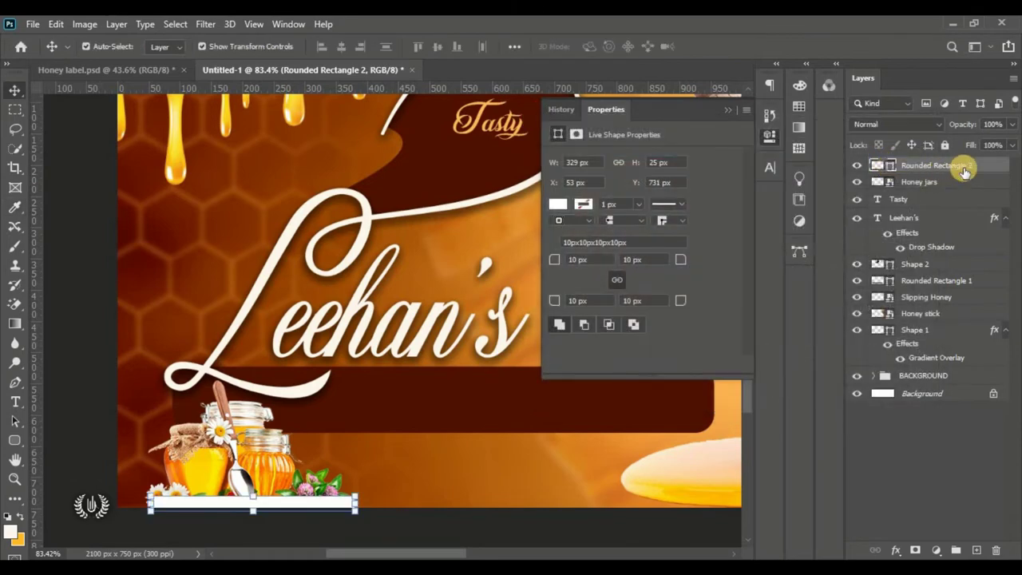
- Move the white bar's layer below the Honey jars layer
{"action": "left_click", "coordinate": [859, 182]}
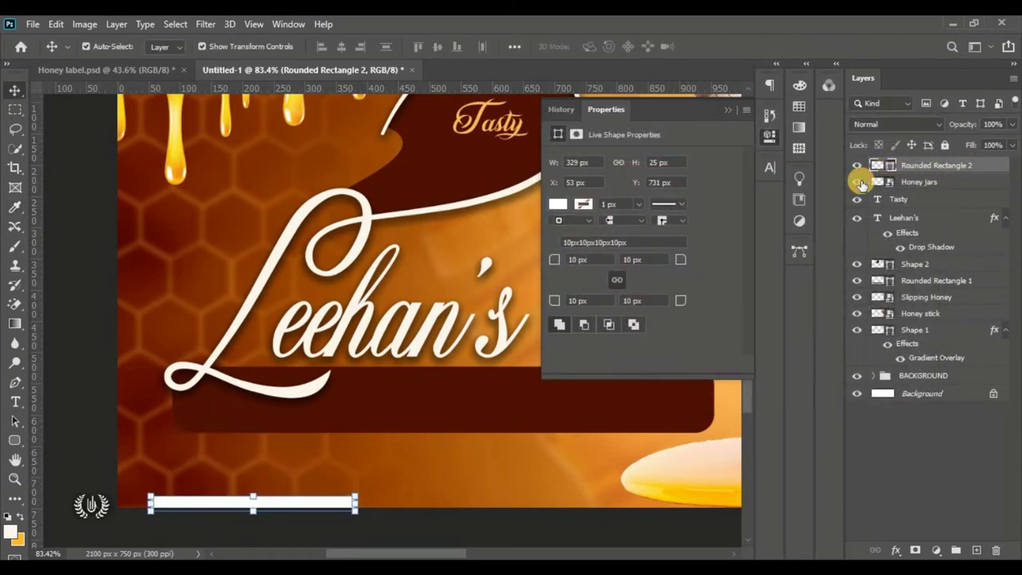
{"action": "left_click", "coordinate": [859, 183]}
{"action": "left_click_drag", "start_coordinate": [958, 165], "coordinate": [998, 182]}
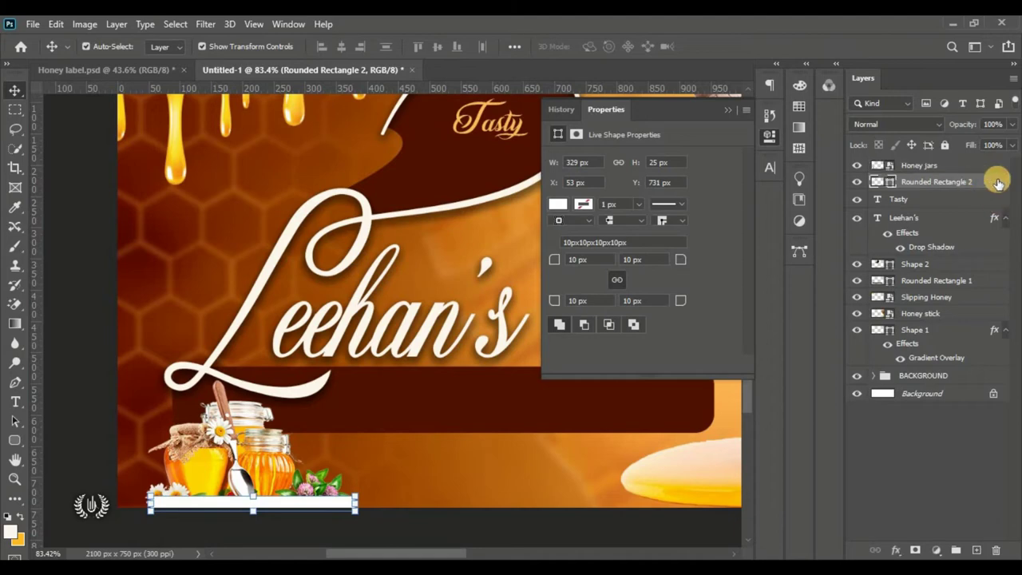
{"action": "left_click", "coordinate": [263, 511]}
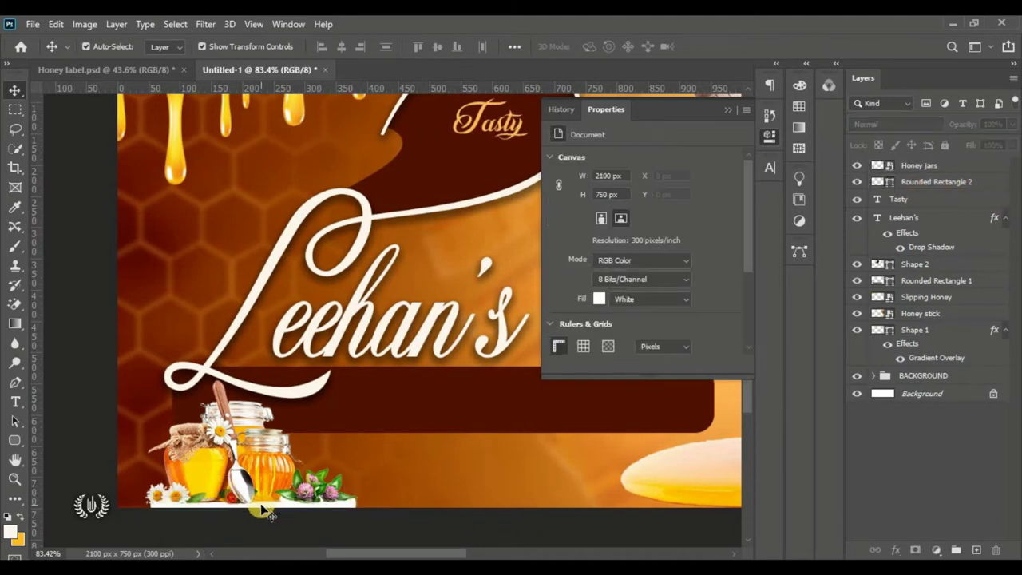
{"action": "key", "text": "ctrl+0"}
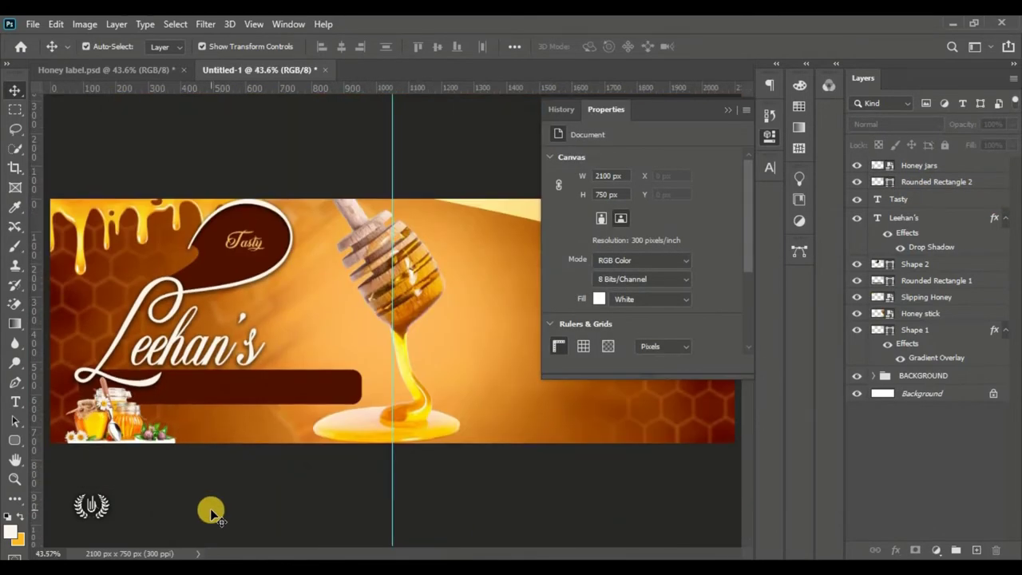
{"action": "left_click", "coordinate": [728, 110]}
{"action": "left_click", "coordinate": [933, 165]}
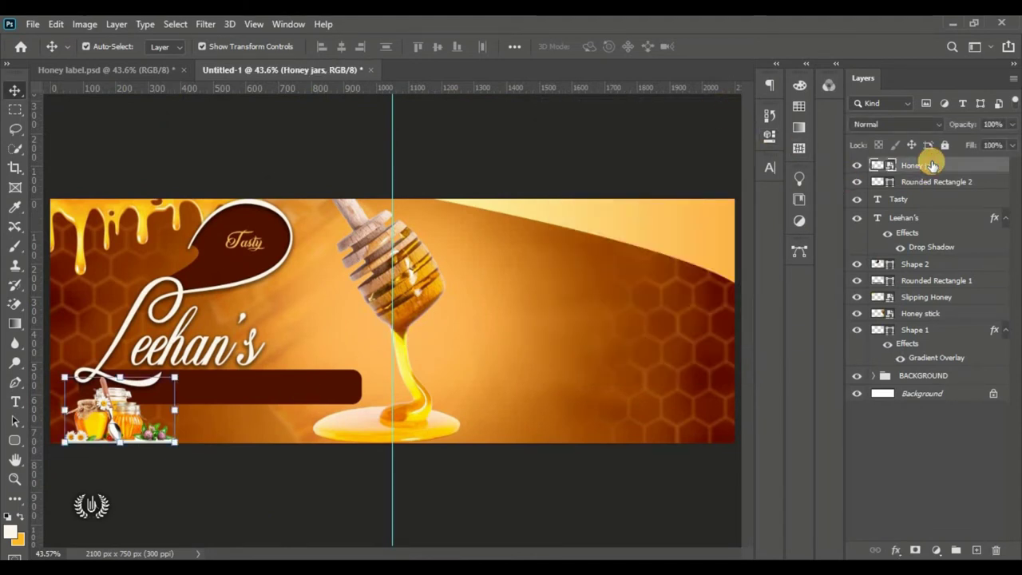
{"action": "left_click", "coordinate": [15, 402]}
- Start a new 37 pt Montserrat text layer over the honey dipper
{"action": "left_click", "coordinate": [44, 401]}
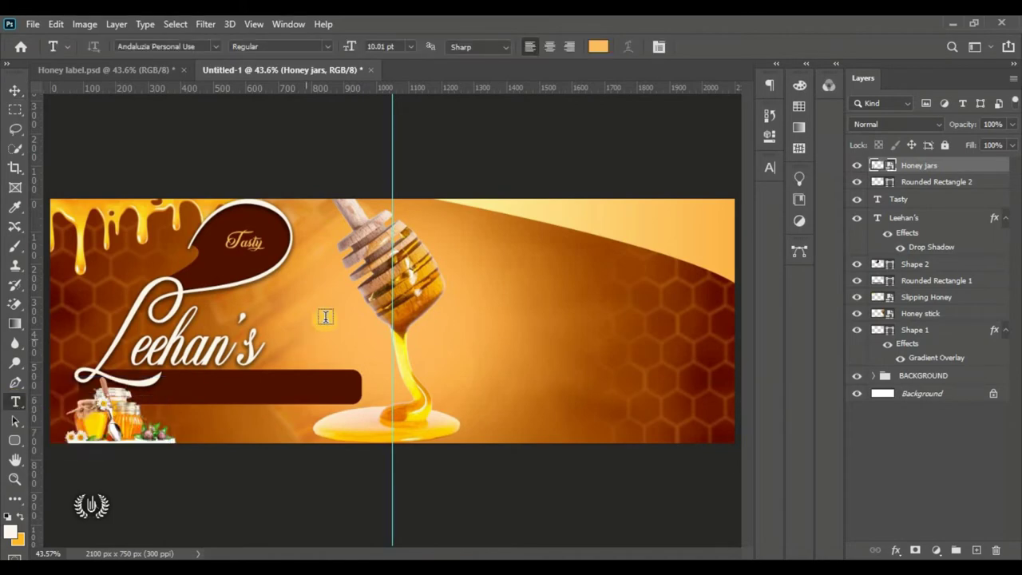
{"action": "scroll", "coordinate": [336, 311], "scroll_direction": "up", "scroll_amount": 3}
{"action": "left_click", "coordinate": [264, 319]}
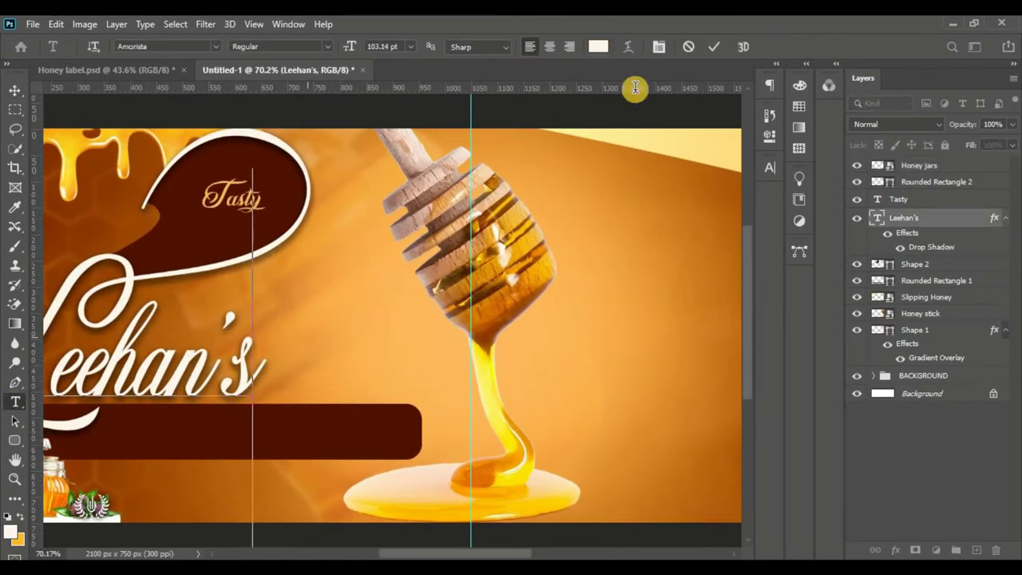
{"action": "left_click", "coordinate": [691, 49]}
{"action": "left_click", "coordinate": [615, 212]}
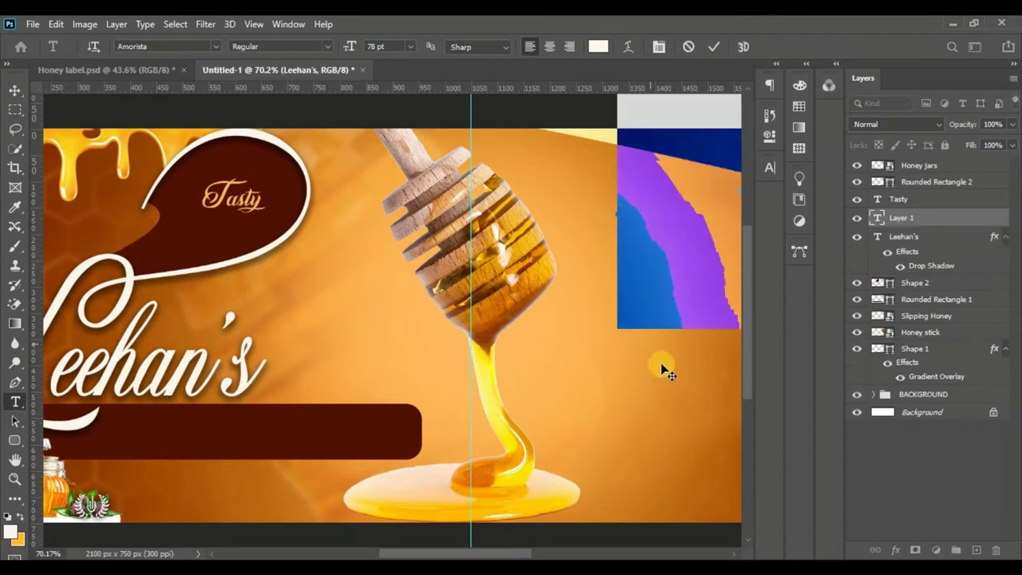
{"action": "left_click_drag", "start_coordinate": [355, 47], "coordinate": [327, 50]}
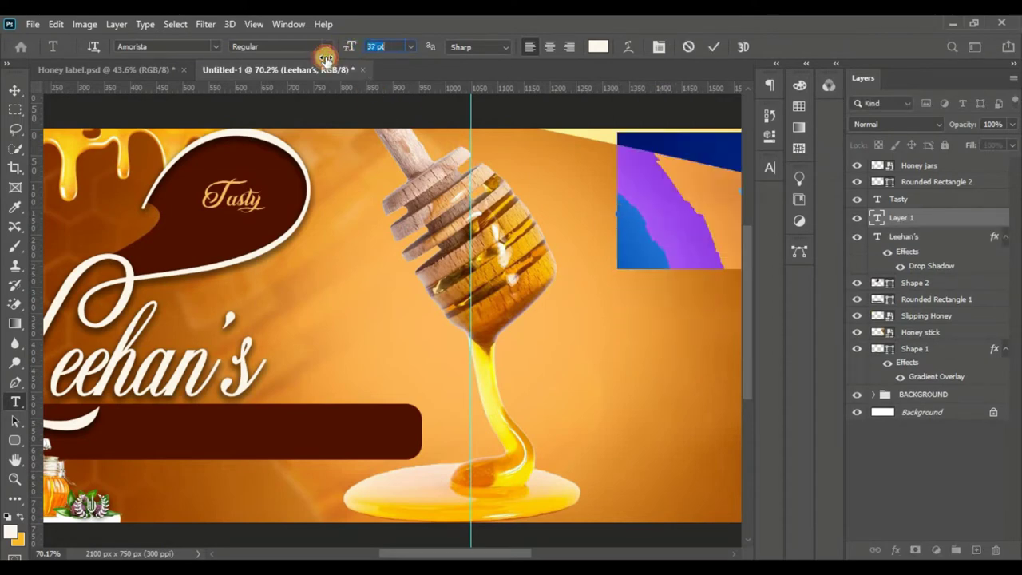
{"action": "left_click", "coordinate": [216, 46]}
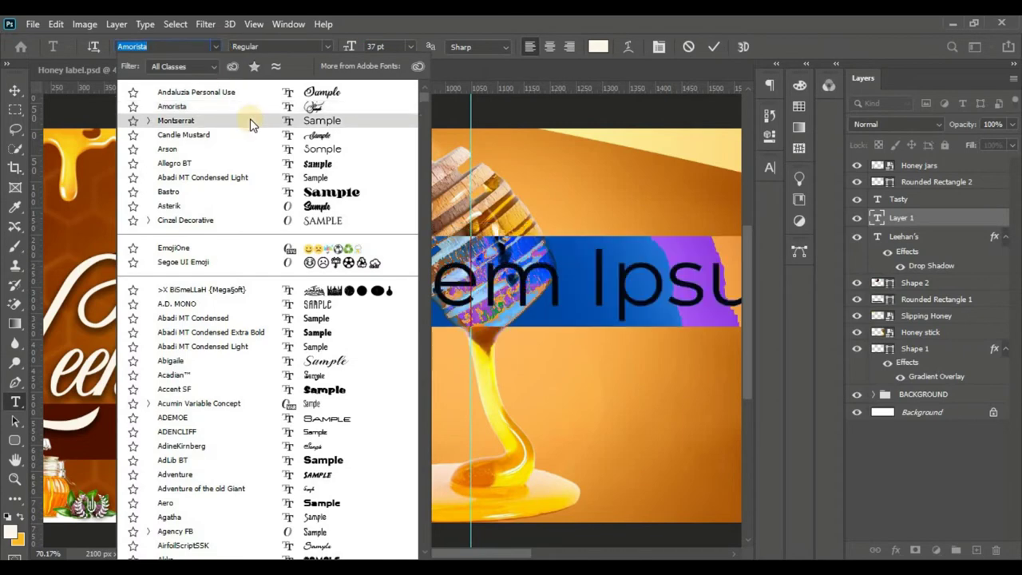
{"action": "left_click", "coordinate": [250, 122]}
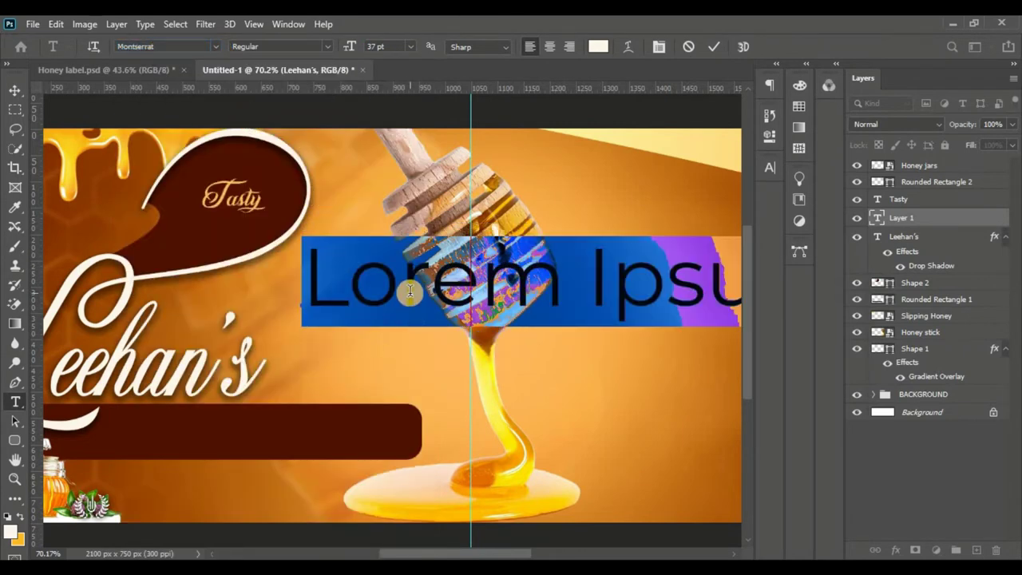
- Colour the new text dark brown sampled from the Tasty drop
{"action": "left_click", "coordinate": [598, 47]}
{"action": "left_click", "coordinate": [281, 203]}
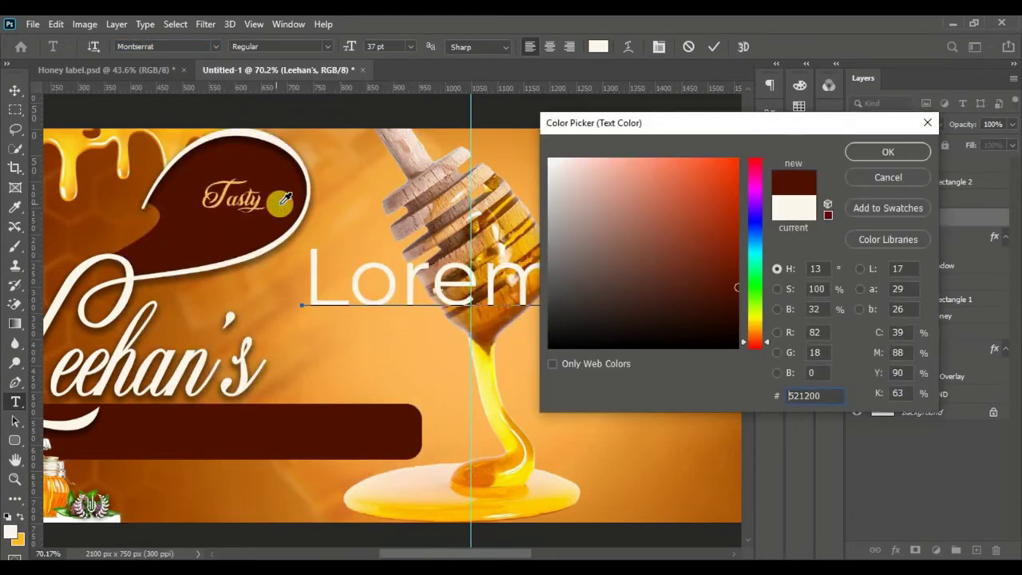
{"action": "left_click", "coordinate": [257, 231]}
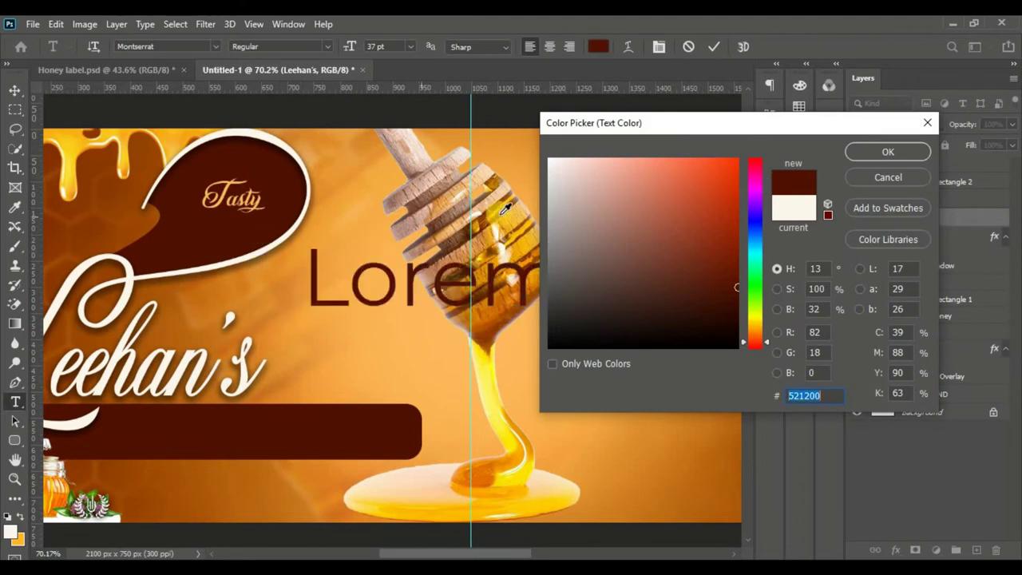
{"action": "left_click", "coordinate": [875, 152]}
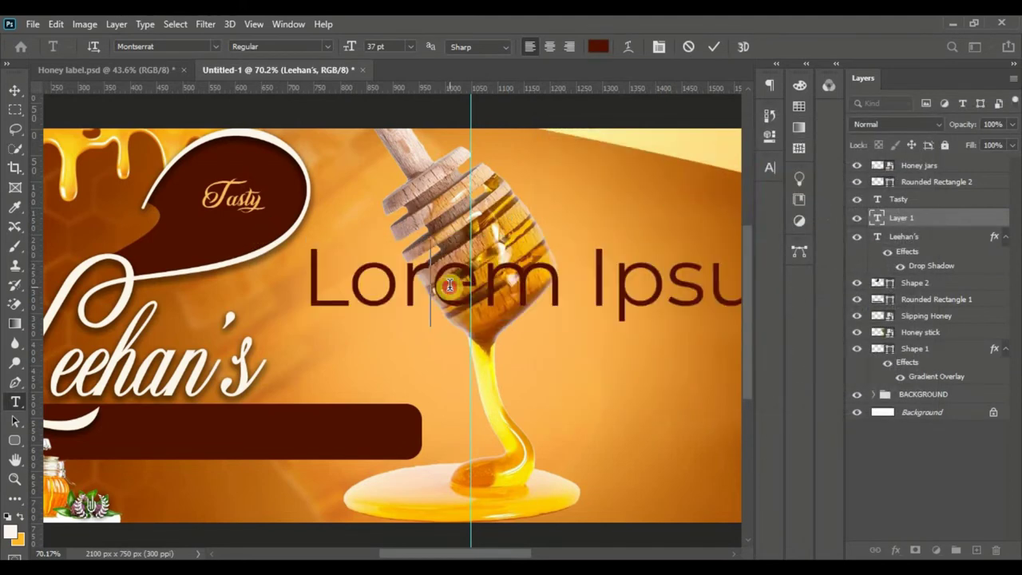
- Replace the placeholder with 'Honey' and set it to Montserrat Bold
{"action": "key", "text": "ctrl+h"}
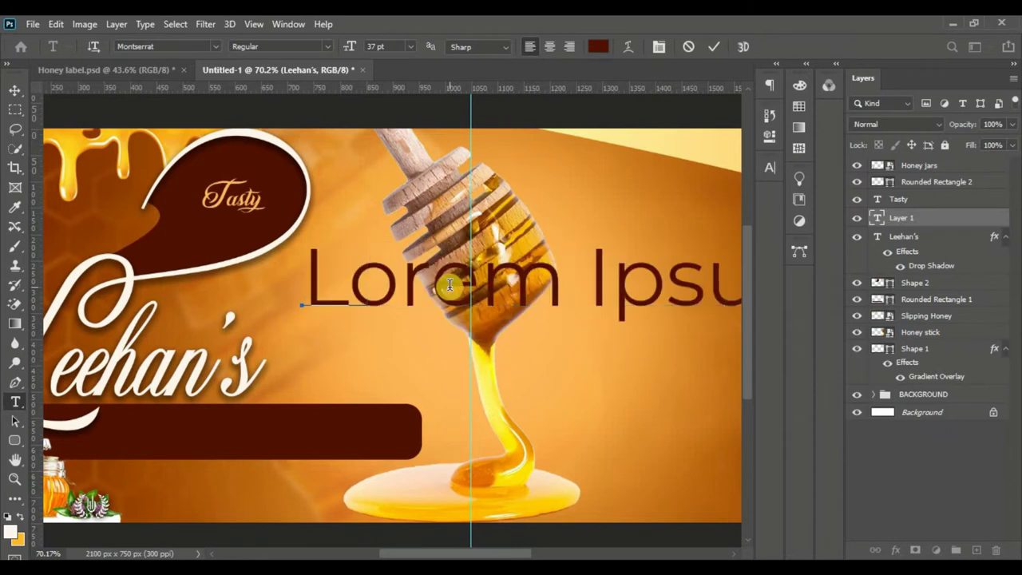
{"action": "type", "text": "Honey"}
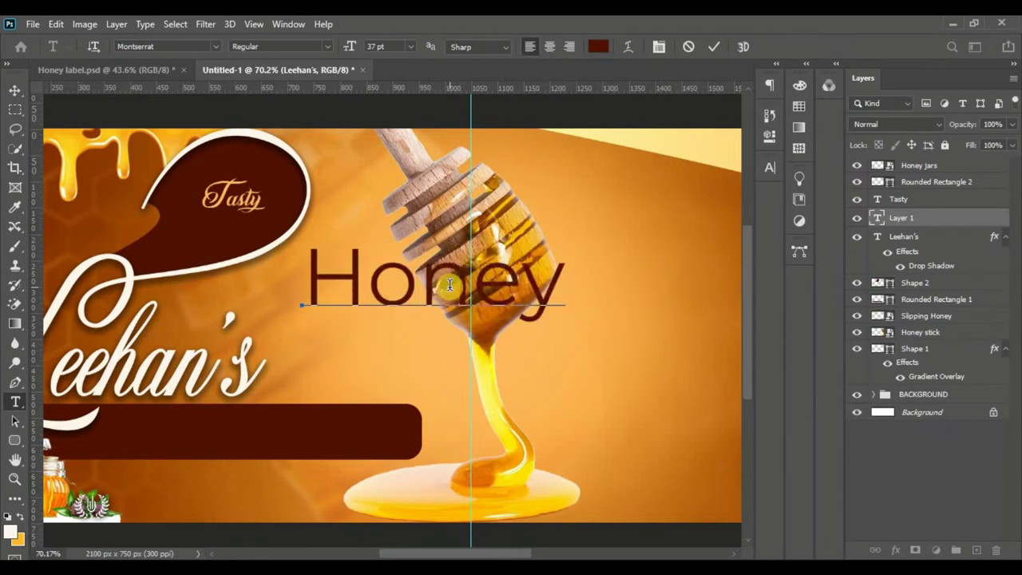
{"action": "left_click_drag", "start_coordinate": [566, 266], "coordinate": [227, 212]}
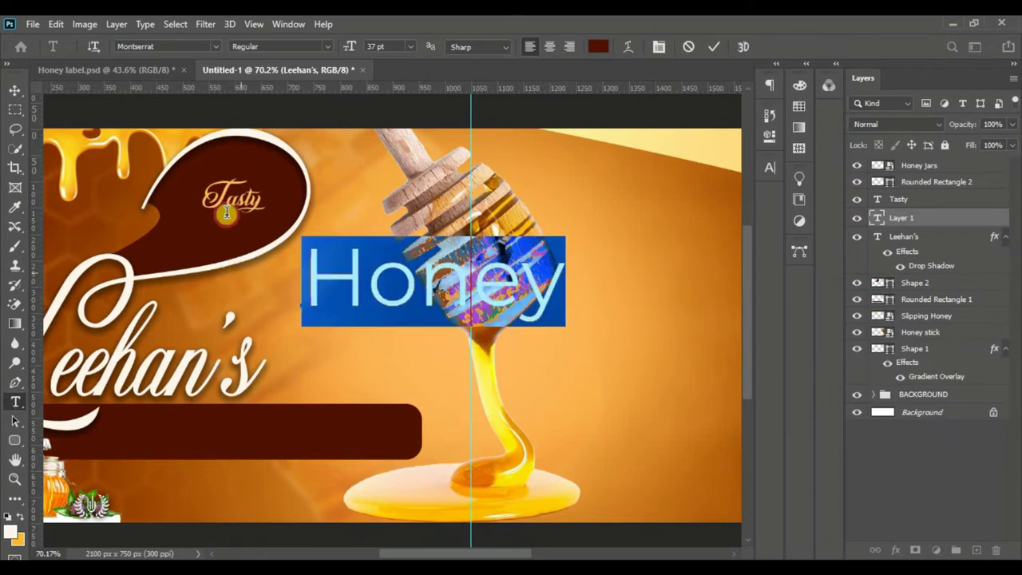
{"action": "left_click", "coordinate": [327, 44]}
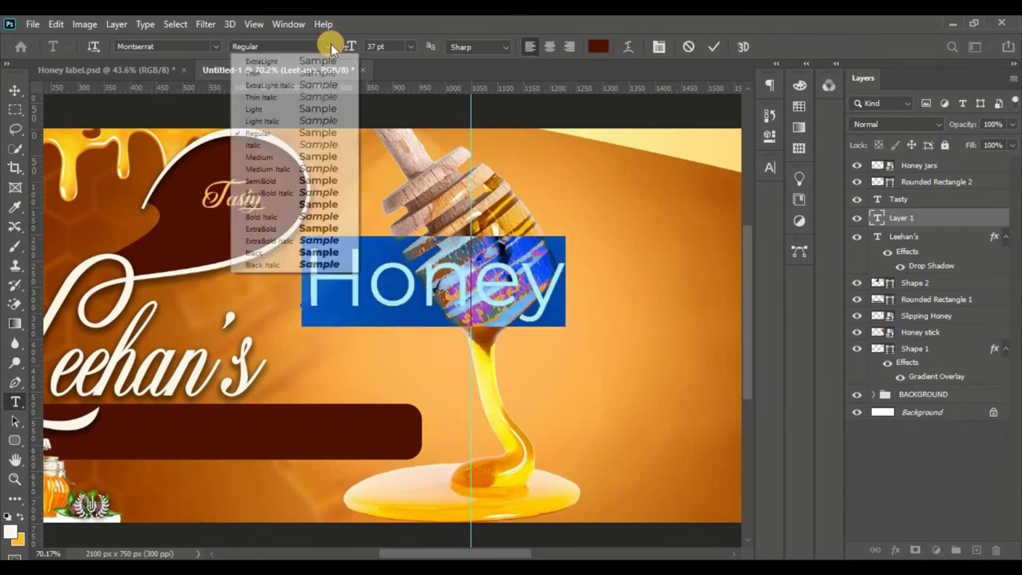
{"action": "left_click", "coordinate": [326, 230]}
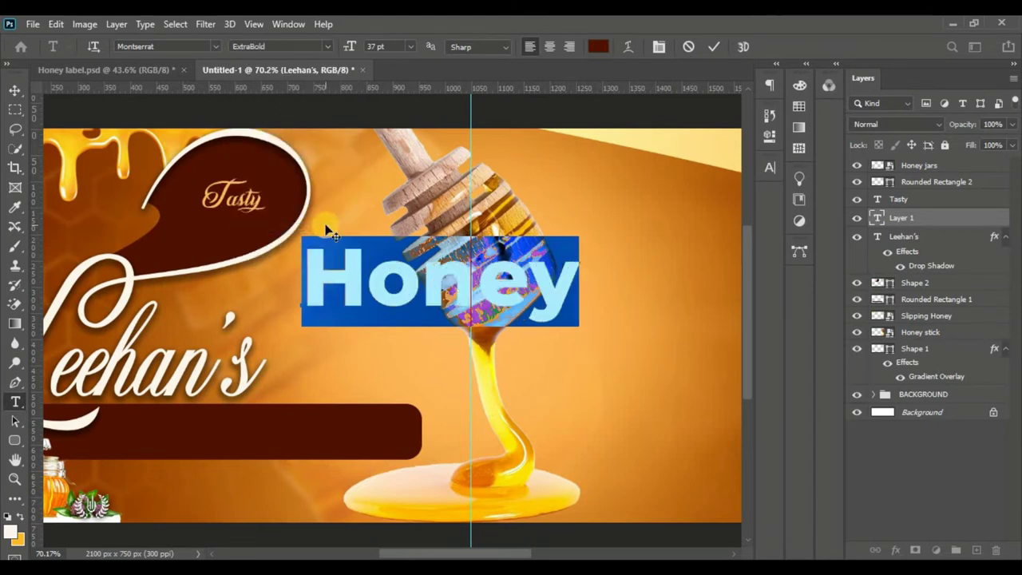
{"action": "left_click", "coordinate": [323, 46]}
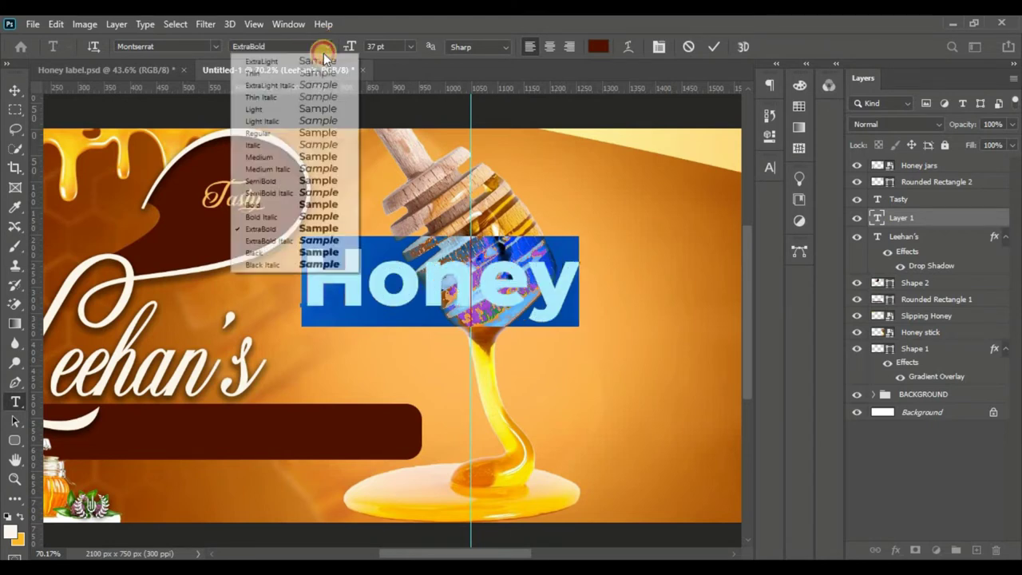
{"action": "left_click", "coordinate": [336, 206]}
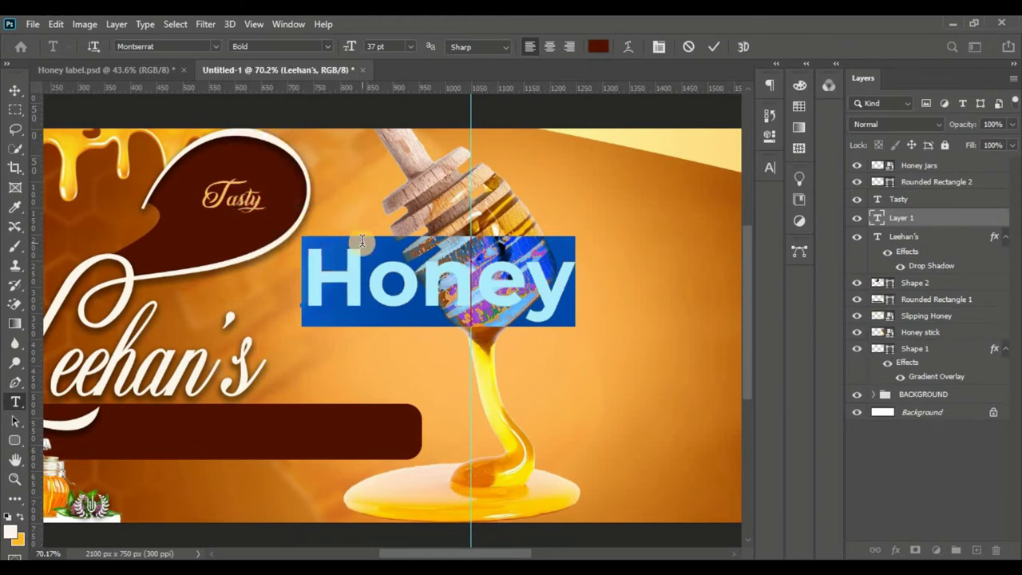
- Scale Honey to about 51% (roughly 18.93 pt) and set it beside Leehan's, above the brown bar
{"action": "key", "text": "ctrl+Return"}
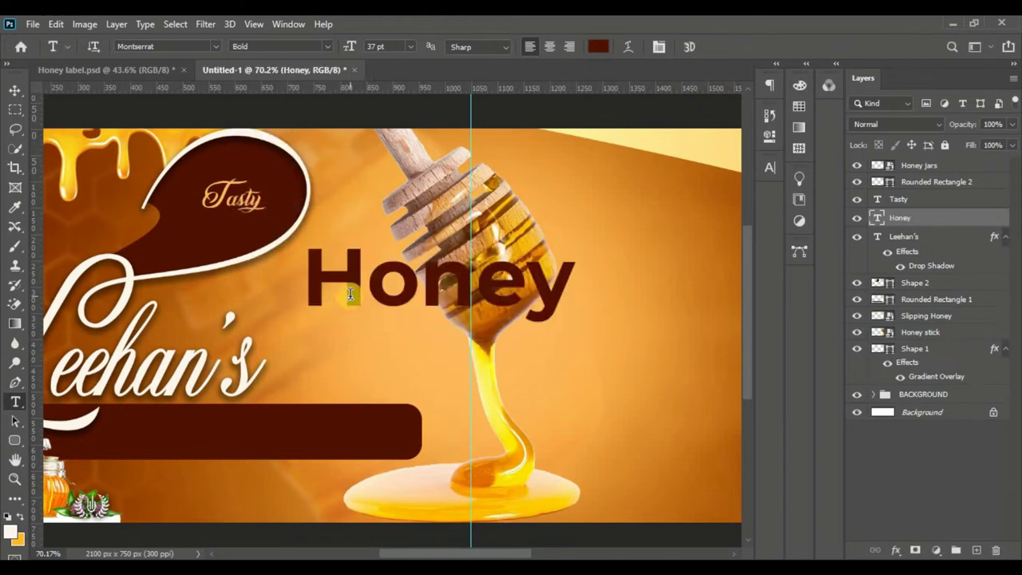
{"action": "left_click", "coordinate": [19, 94]}
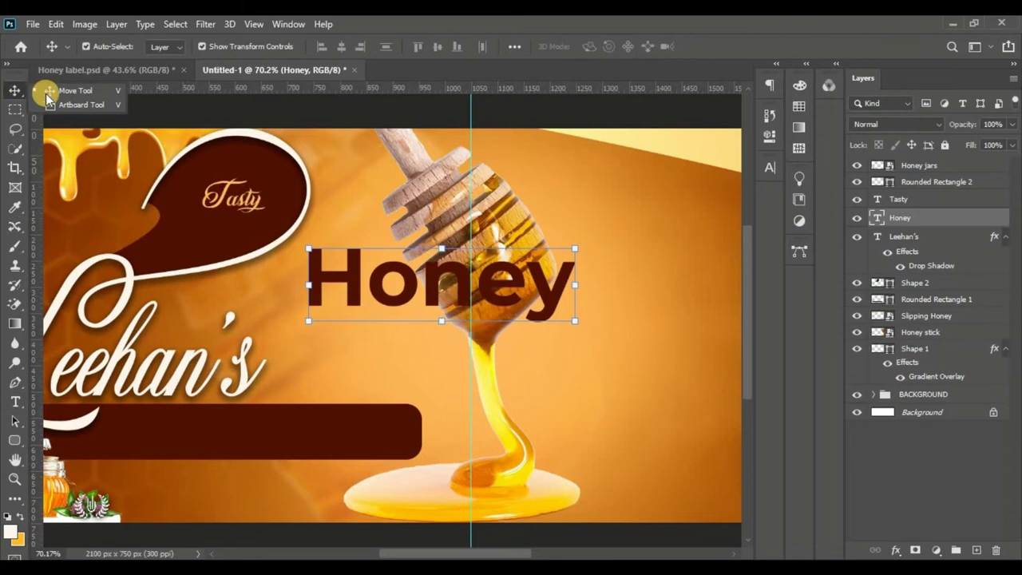
{"action": "left_click", "coordinate": [55, 23]}
{"action": "left_click", "coordinate": [164, 349]}
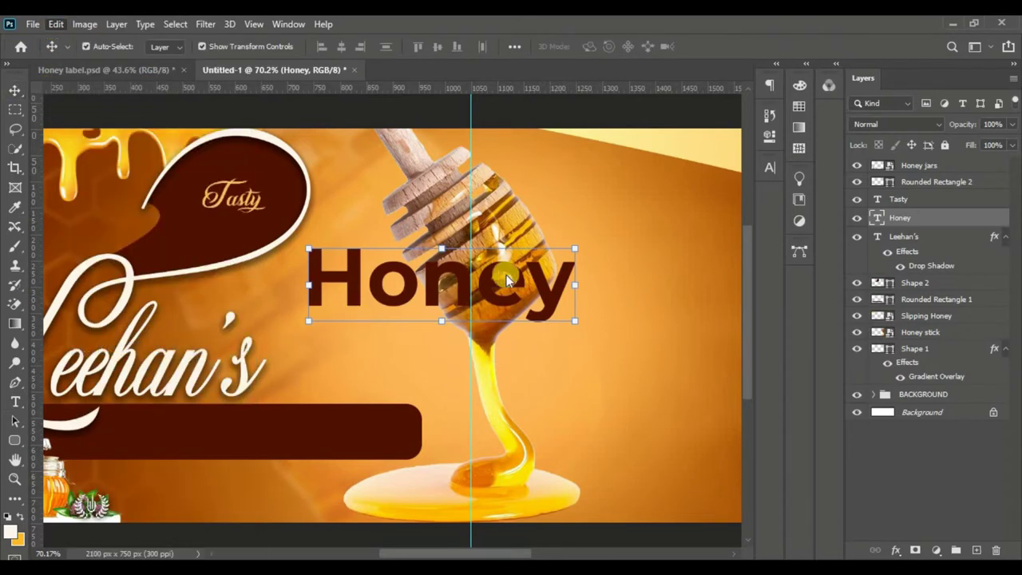
{"action": "mouse_move", "coordinate": [574, 249]}
{"action": "left_mouse_down"}
{"action": "mouse_move", "coordinate": [424, 262]}
{"action": "mouse_move", "coordinate": [445, 280]}
{"action": "left_mouse_up"}
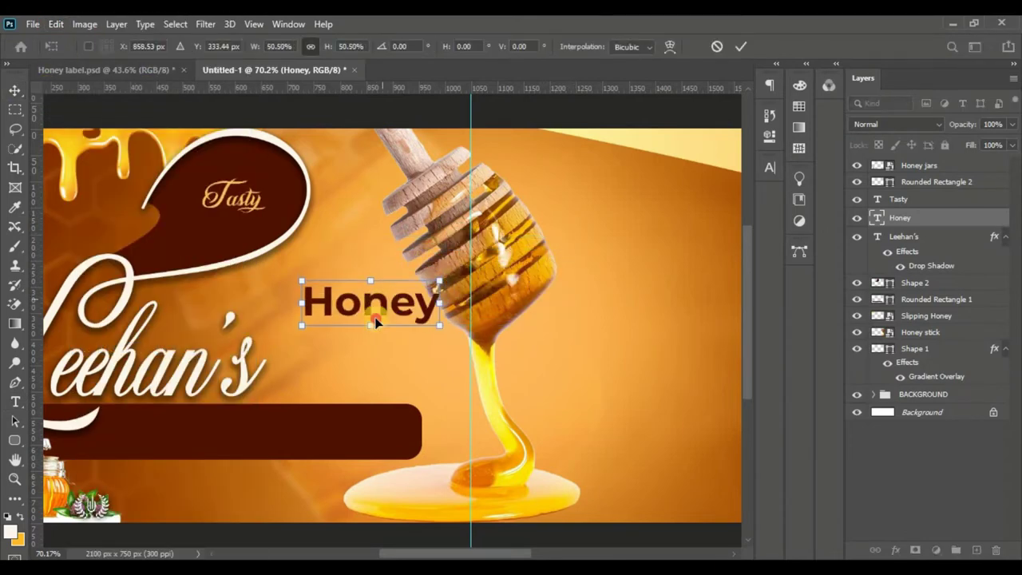
{"action": "left_click_drag", "start_coordinate": [383, 301], "coordinate": [355, 371]}
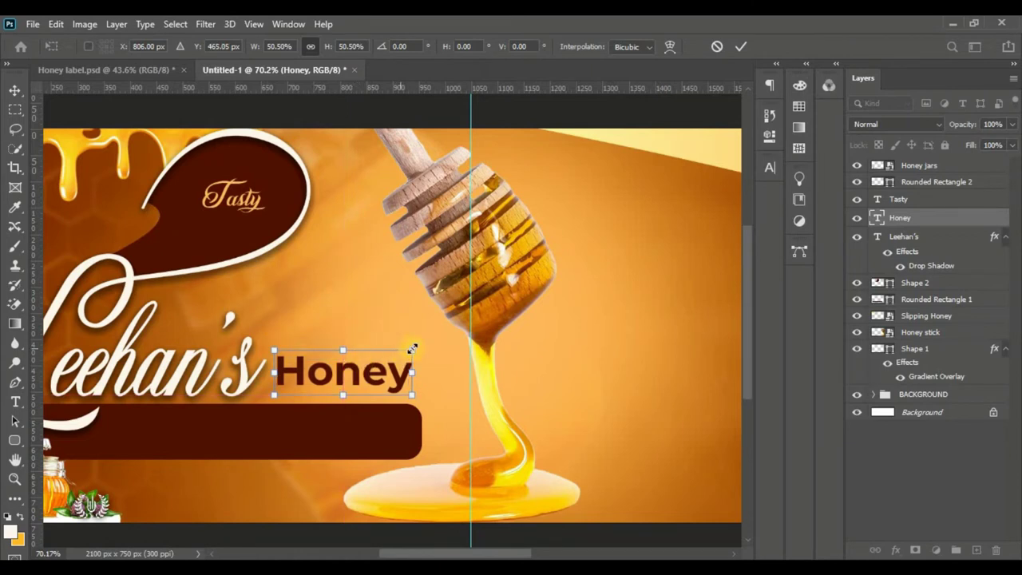
{"action": "left_click_drag", "start_coordinate": [416, 348], "coordinate": [429, 344]}
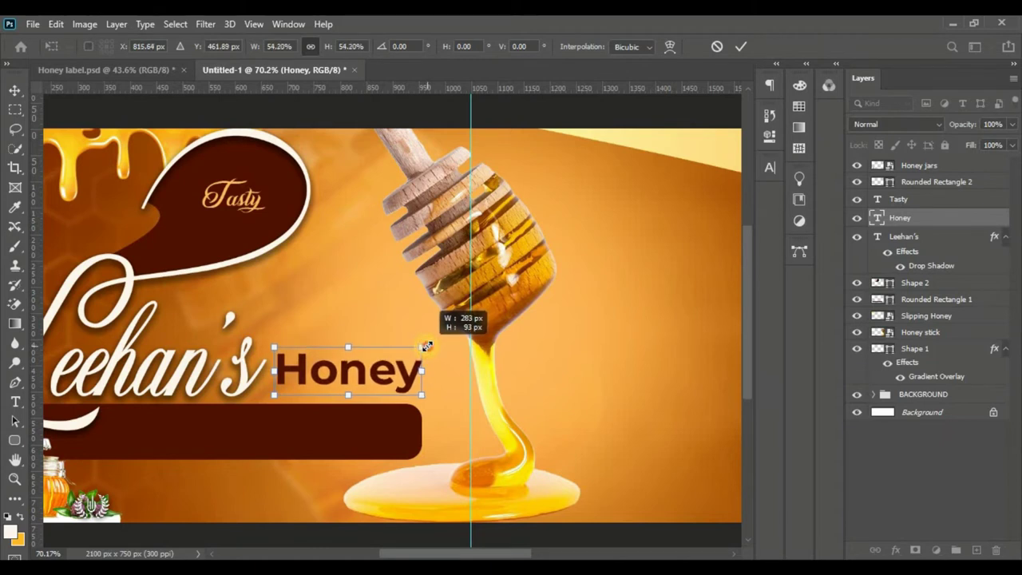
{"action": "left_click_drag", "start_coordinate": [427, 345], "coordinate": [421, 349]}
{"action": "left_click_drag", "start_coordinate": [274, 344], "coordinate": [279, 350]}
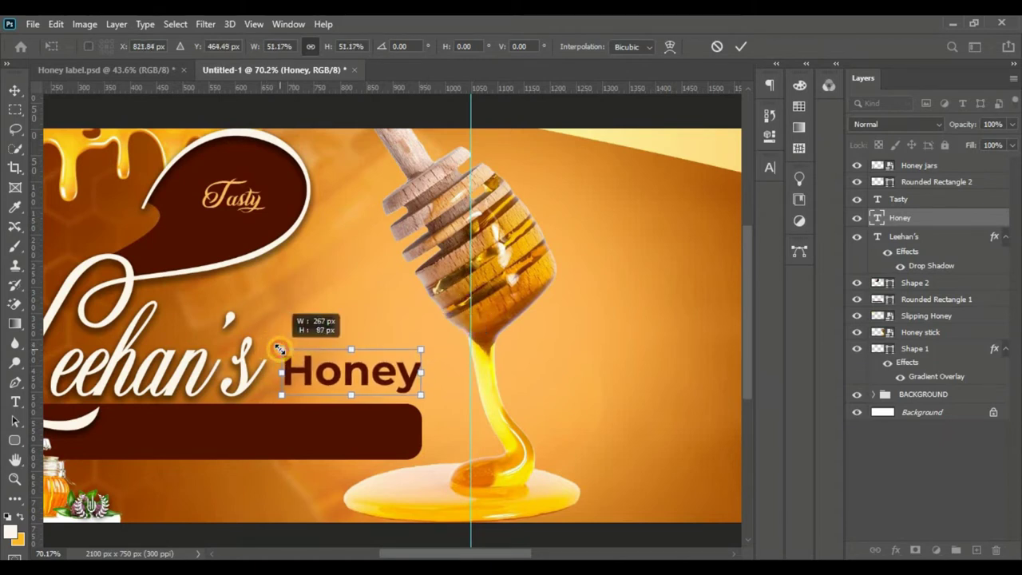
{"action": "left_click", "coordinate": [741, 46]}
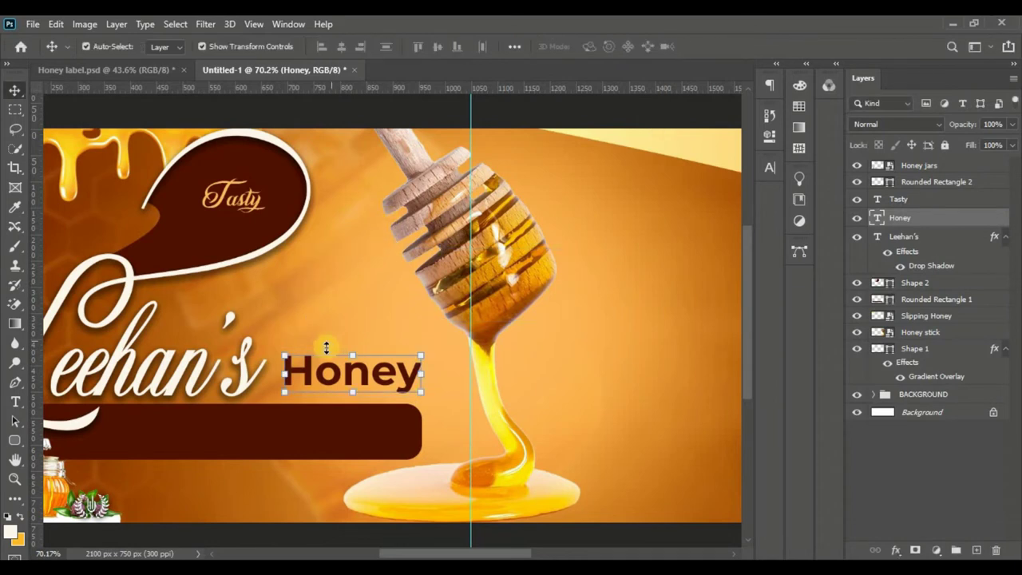
{"action": "right_click", "coordinate": [15, 401]}
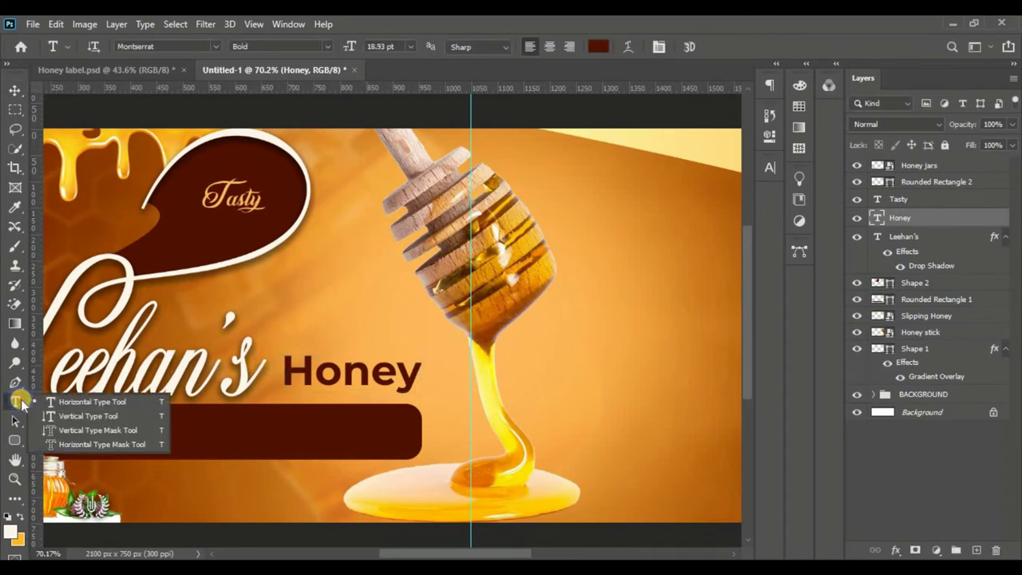
- Add a new text box, shrink it from 78 pt to 40 pt, and move it onto the honey stick
{"action": "left_click", "coordinate": [68, 396]}
{"action": "left_click", "coordinate": [310, 297]}
{"action": "left_click", "coordinate": [685, 47]}
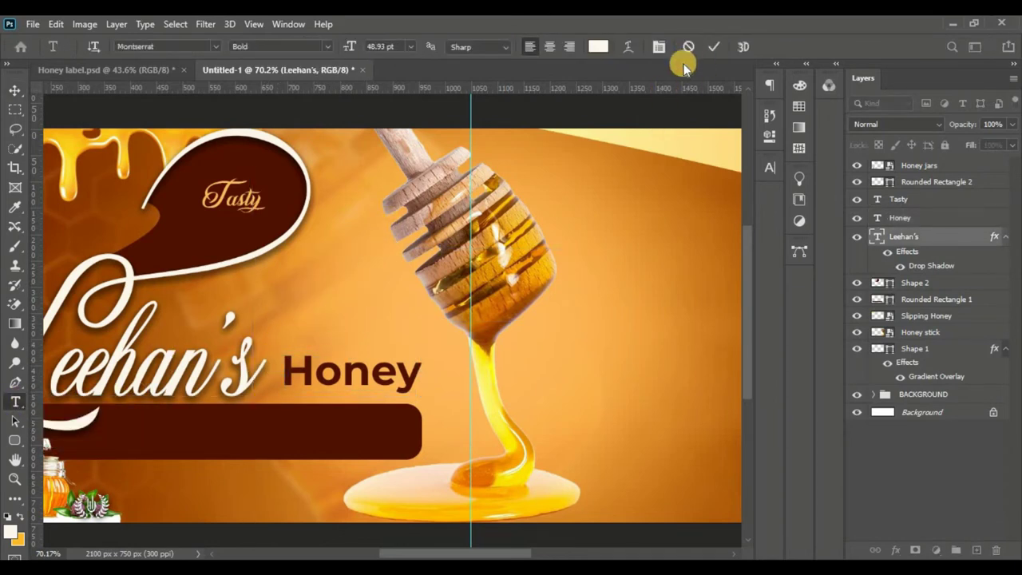
{"action": "left_click", "coordinate": [625, 217]}
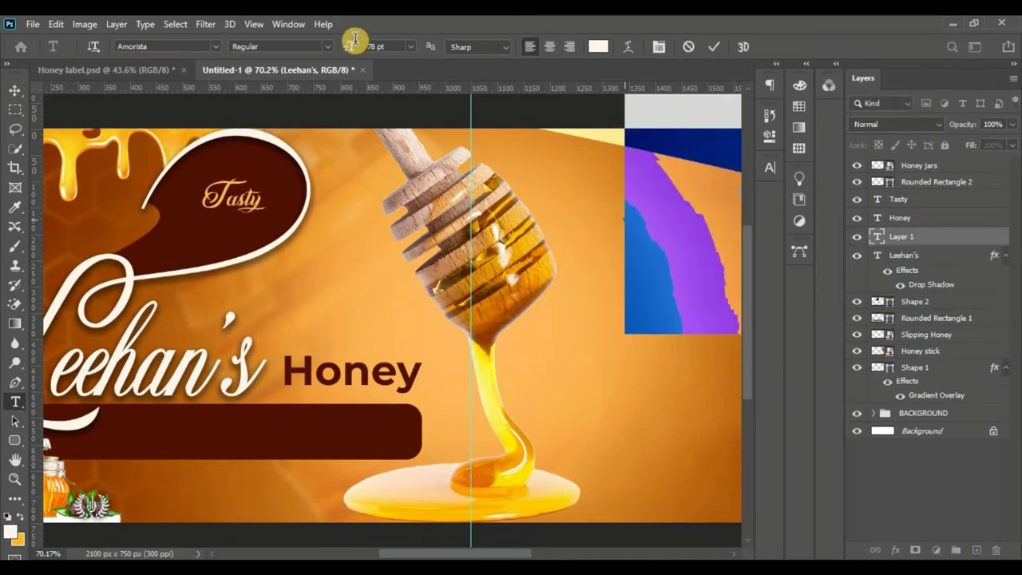
{"action": "scroll", "coordinate": [338, 263], "scroll_direction": "down", "scroll_amount": 1}
{"action": "scroll", "coordinate": [345, 280], "scroll_direction": "down", "scroll_amount": 1}
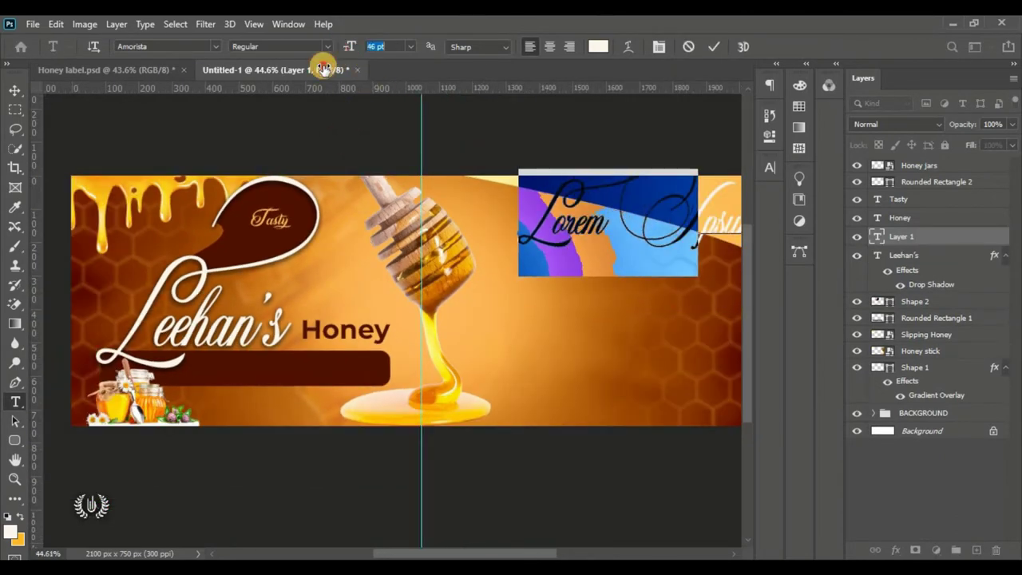
{"action": "left_click_drag", "start_coordinate": [346, 48], "coordinate": [313, 68]}
{"action": "mouse_move", "coordinate": [625, 298]}
{"action": "left_mouse_down"}
{"action": "mouse_move", "coordinate": [437, 315]}
{"action": "mouse_move", "coordinate": [397, 329]}
{"action": "left_mouse_up"}
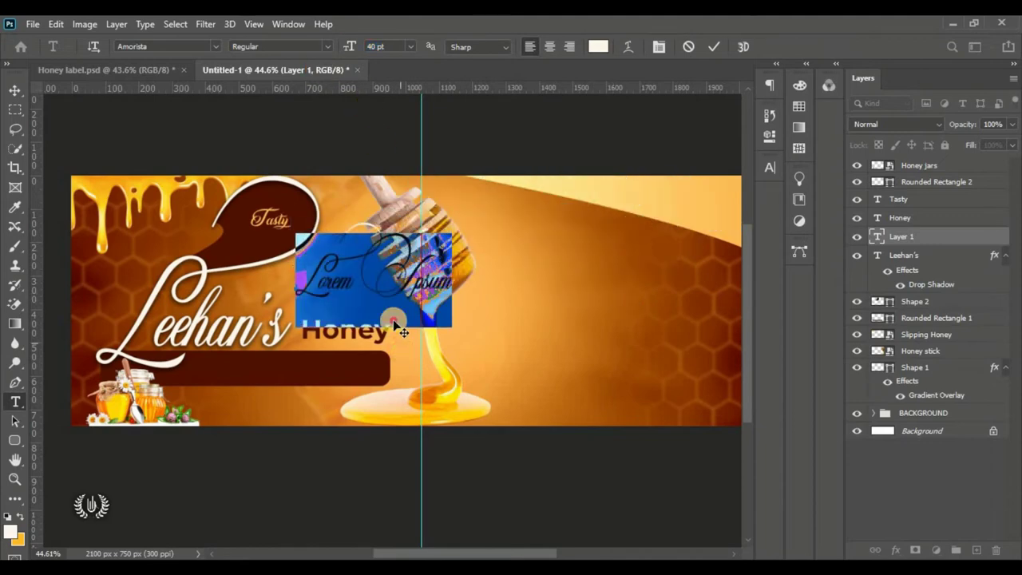
- Set the new text to Montserrat Regular at 21 pt
{"action": "left_click", "coordinate": [214, 46]}
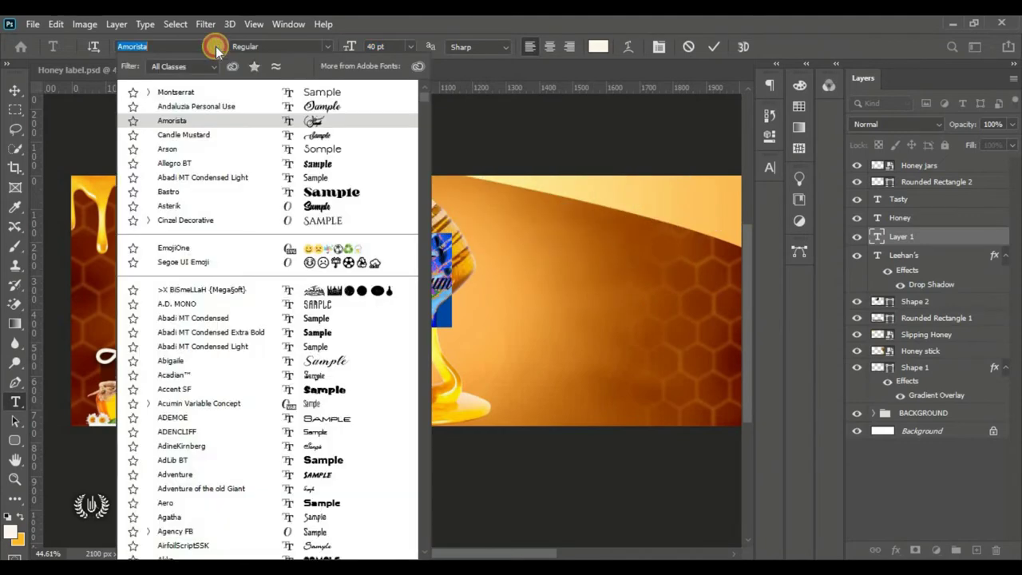
{"action": "left_click", "coordinate": [256, 94]}
{"action": "left_click", "coordinate": [323, 47]}
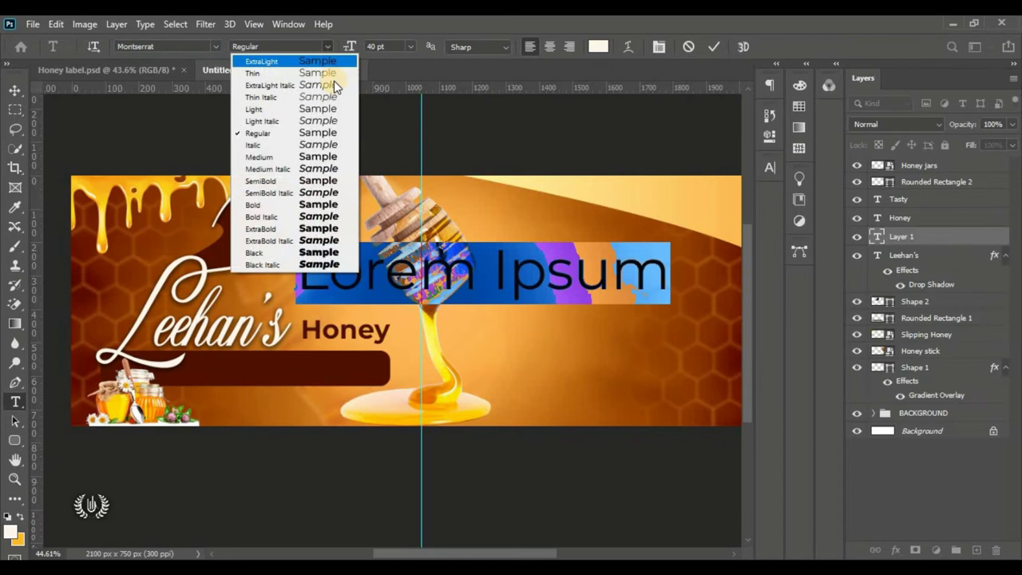
{"action": "left_click", "coordinate": [317, 136]}
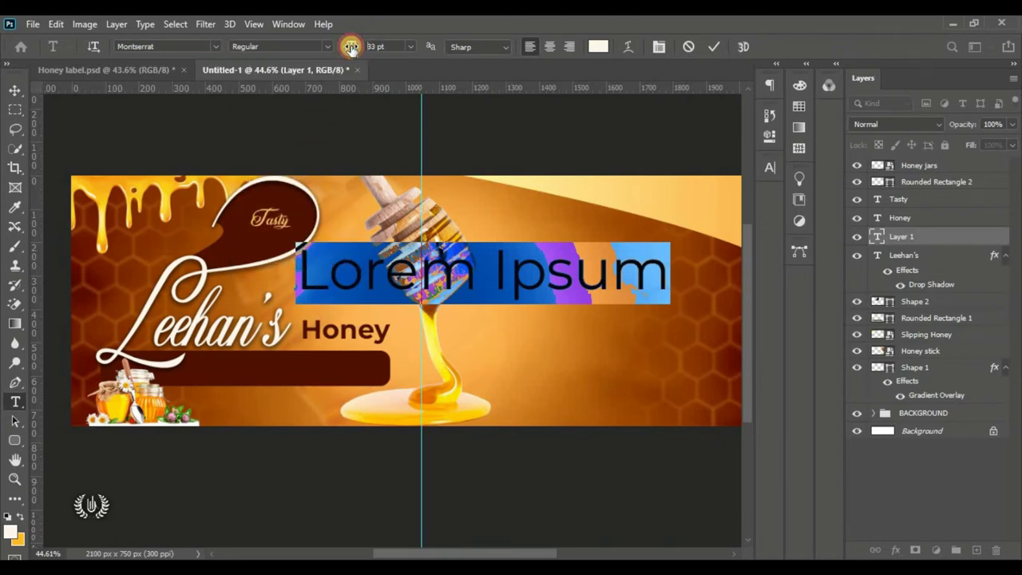
{"action": "left_click_drag", "start_coordinate": [352, 46], "coordinate": [341, 46]}
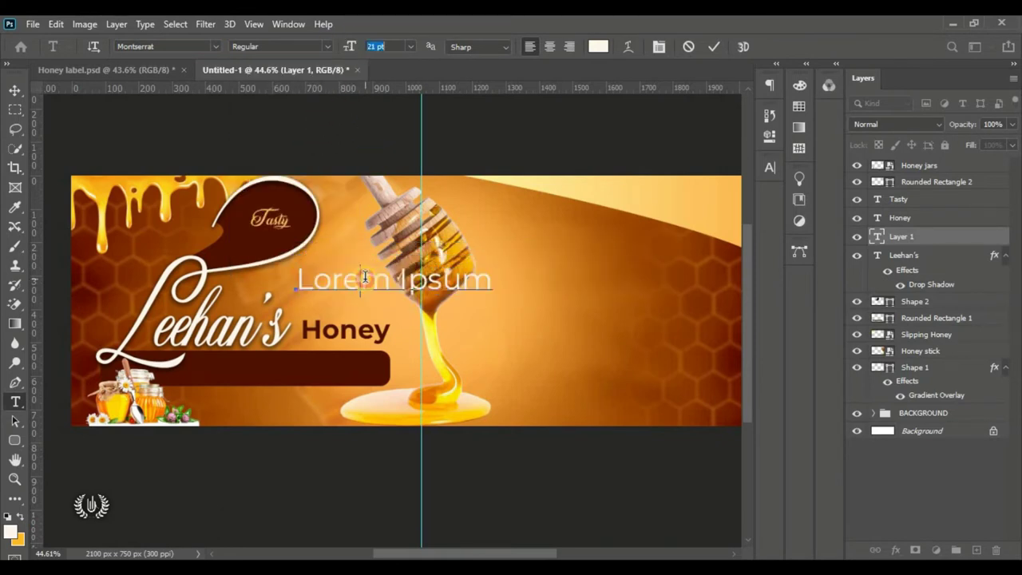
- Colour the text dark brown 521200 sampled from the banner and start typing Organic
{"action": "key", "text": "ctrl+a"}
{"action": "left_click", "coordinate": [598, 46]}
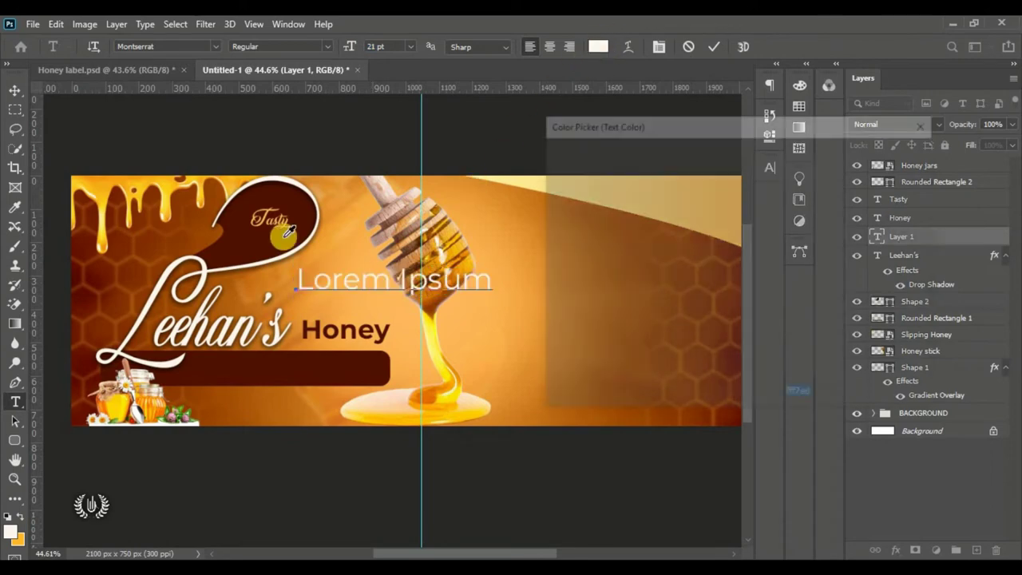
{"action": "left_click", "coordinate": [300, 233]}
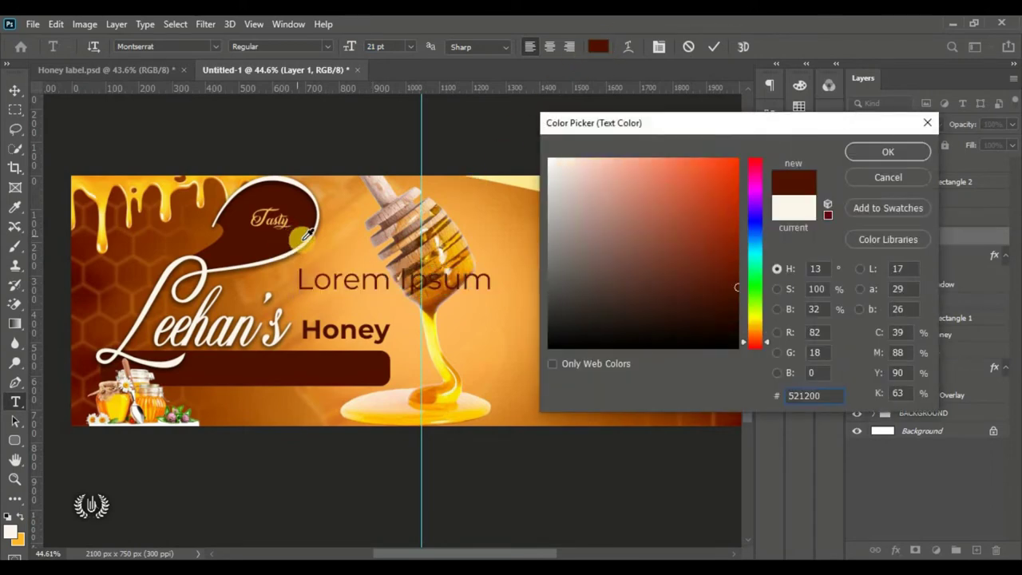
{"action": "left_click", "coordinate": [853, 152]}
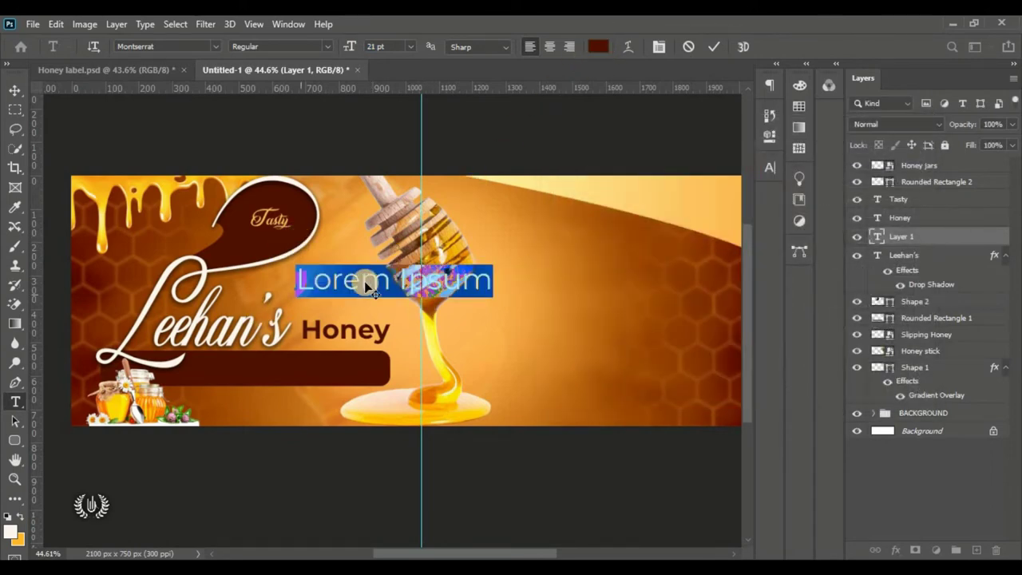
{"action": "key", "text": "ctrl+a"}
{"action": "type", "text": "O"}
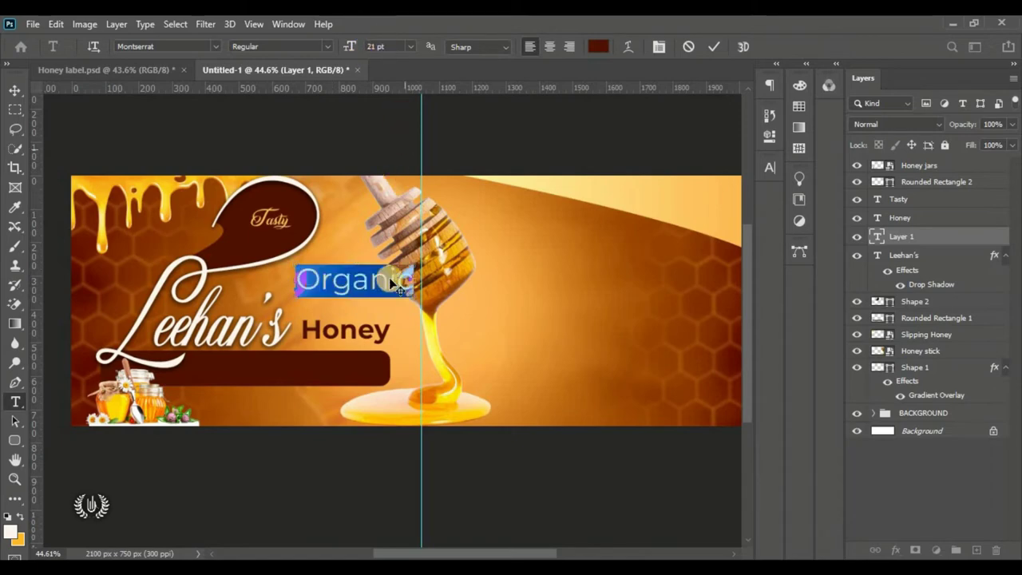
{"action": "scroll", "coordinate": [366, 309], "scroll_direction": "up", "scroll_amount": 3}
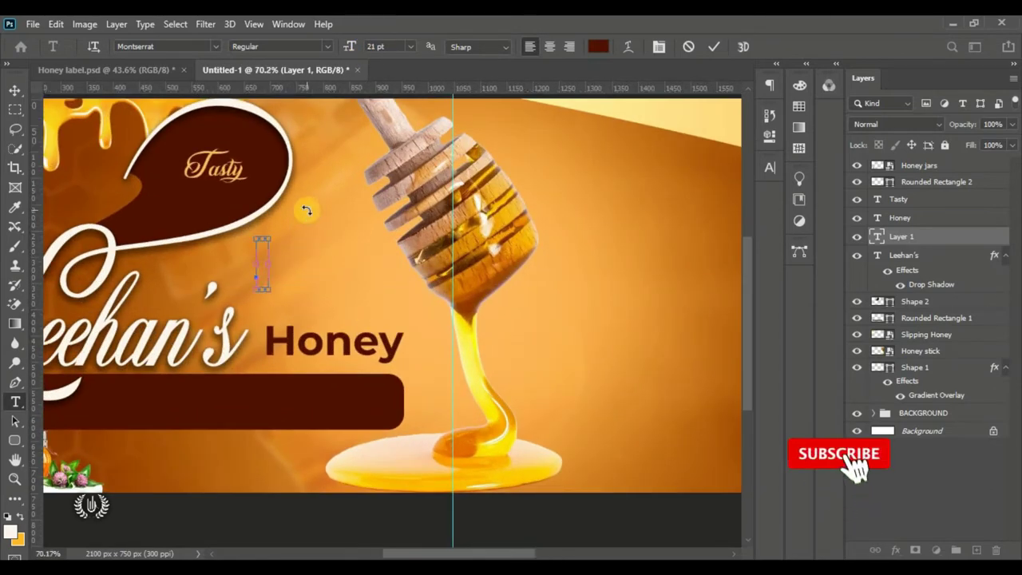
{"action": "type", "text": "Organic"}
- Scale Organic down to about 10.85 pt and place it just above Honey
{"action": "left_click", "coordinate": [714, 49]}
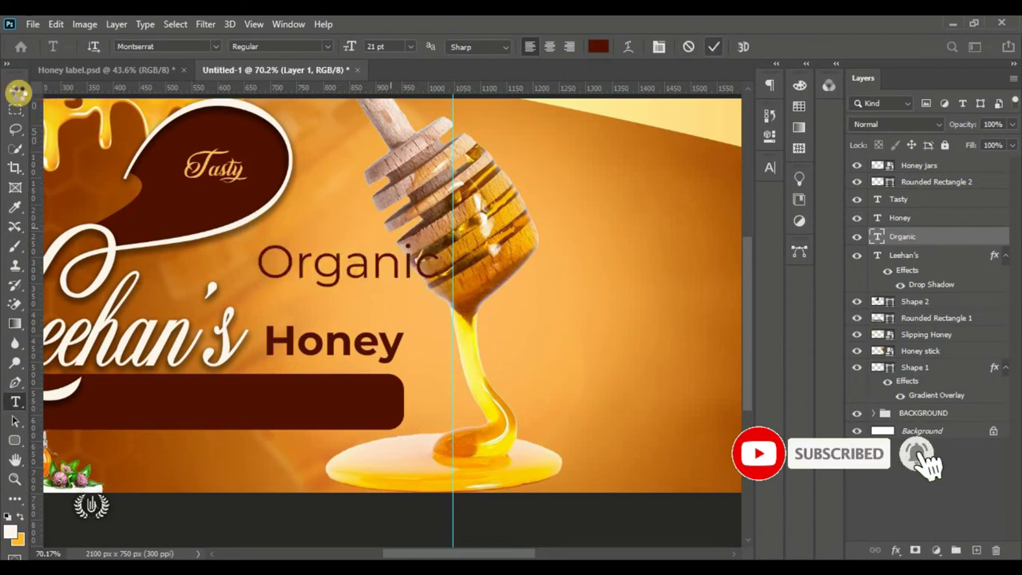
{"action": "left_click", "coordinate": [14, 91]}
{"action": "left_click", "coordinate": [55, 24]}
{"action": "left_click", "coordinate": [199, 345]}
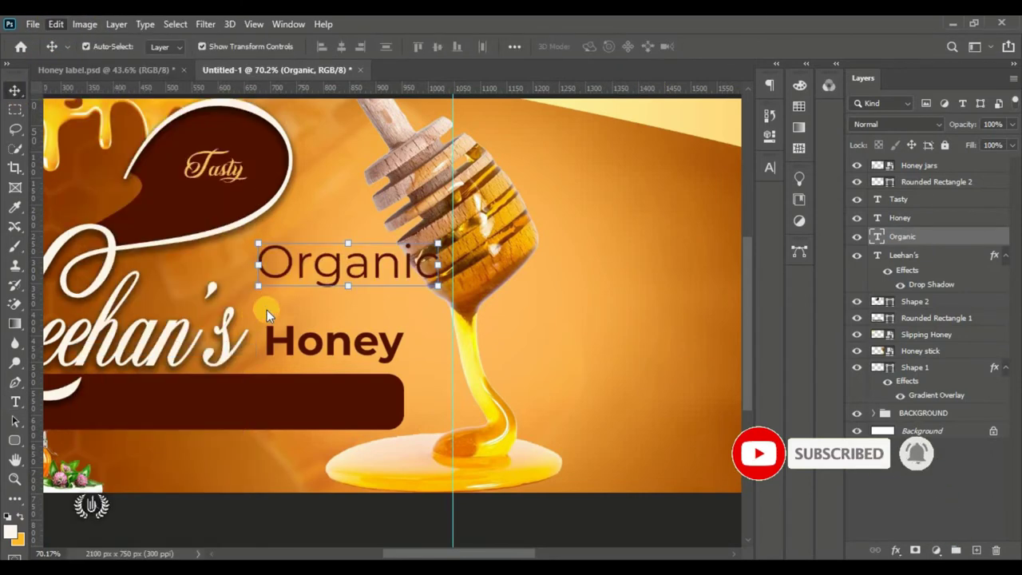
{"action": "mouse_move", "coordinate": [441, 240]}
{"action": "left_mouse_down"}
{"action": "mouse_move", "coordinate": [360, 258]}
{"action": "mouse_move", "coordinate": [389, 333]}
{"action": "left_mouse_up"}
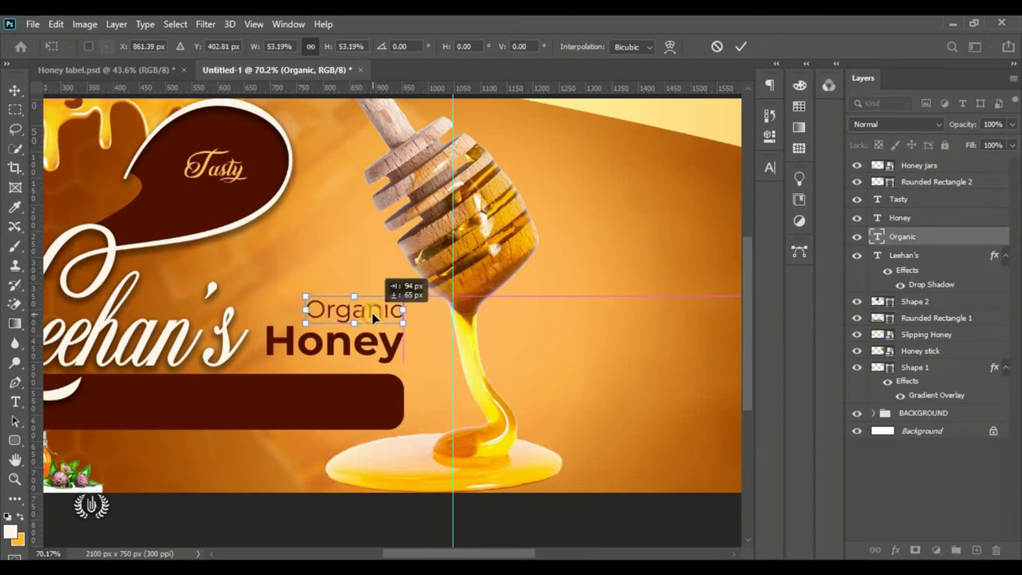
{"action": "left_click_drag", "start_coordinate": [307, 296], "coordinate": [309, 299]}
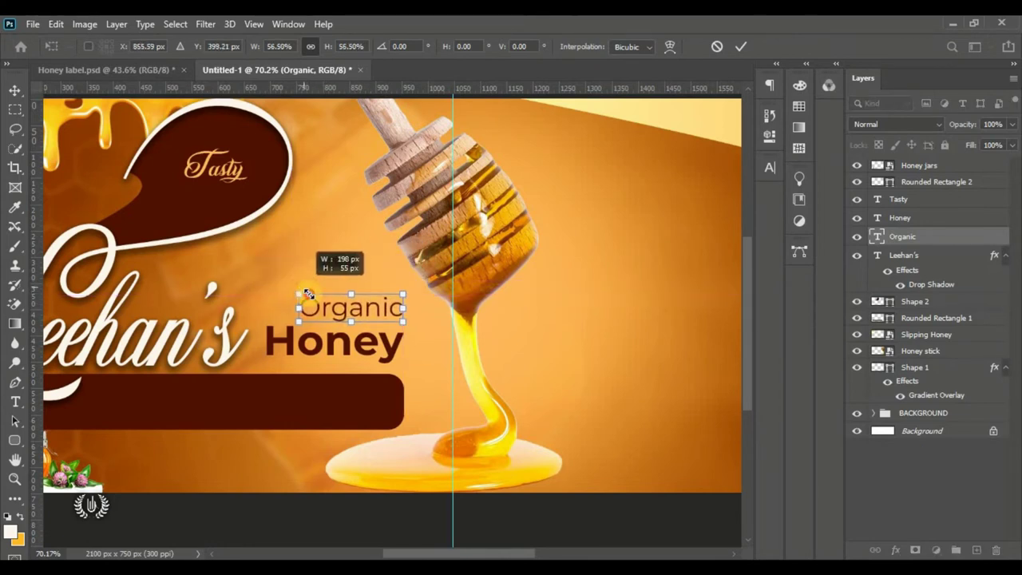
{"action": "left_click", "coordinate": [729, 59]}
- Switch Organic to the Montserrat Italic font style
{"action": "left_click", "coordinate": [770, 168]}
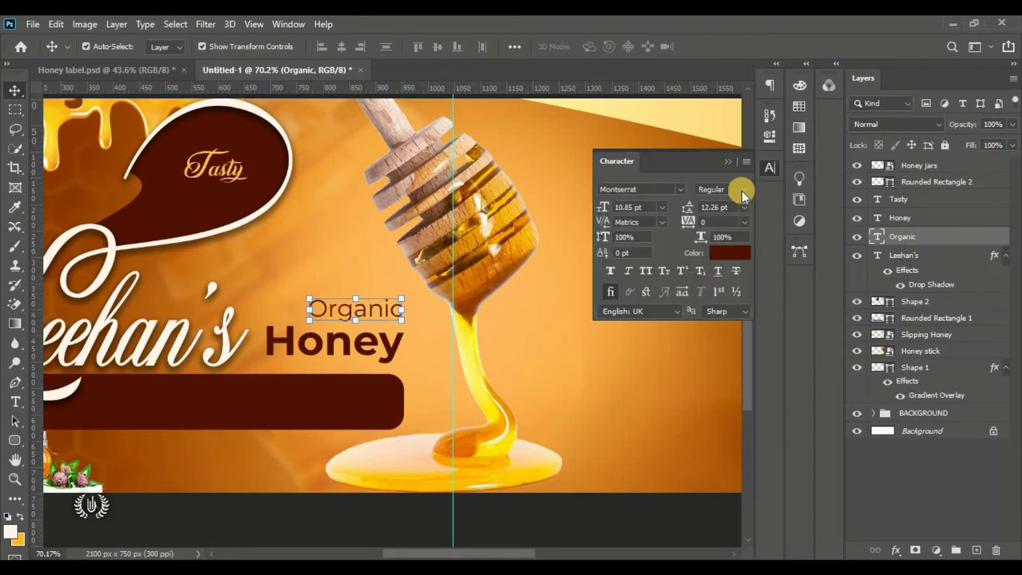
{"action": "left_click", "coordinate": [742, 189]}
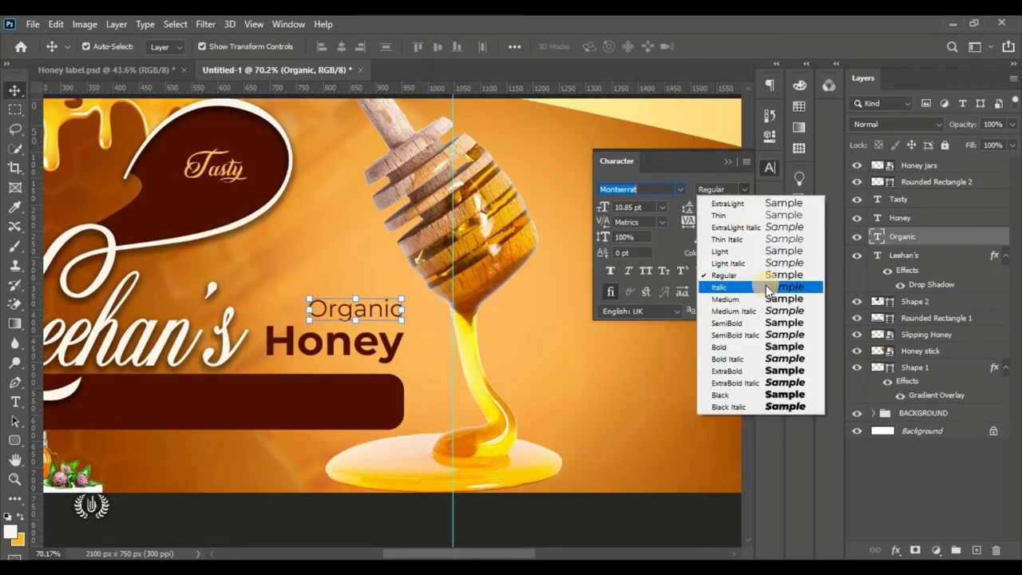
{"action": "left_click", "coordinate": [766, 285]}
{"action": "left_click", "coordinate": [727, 161]}
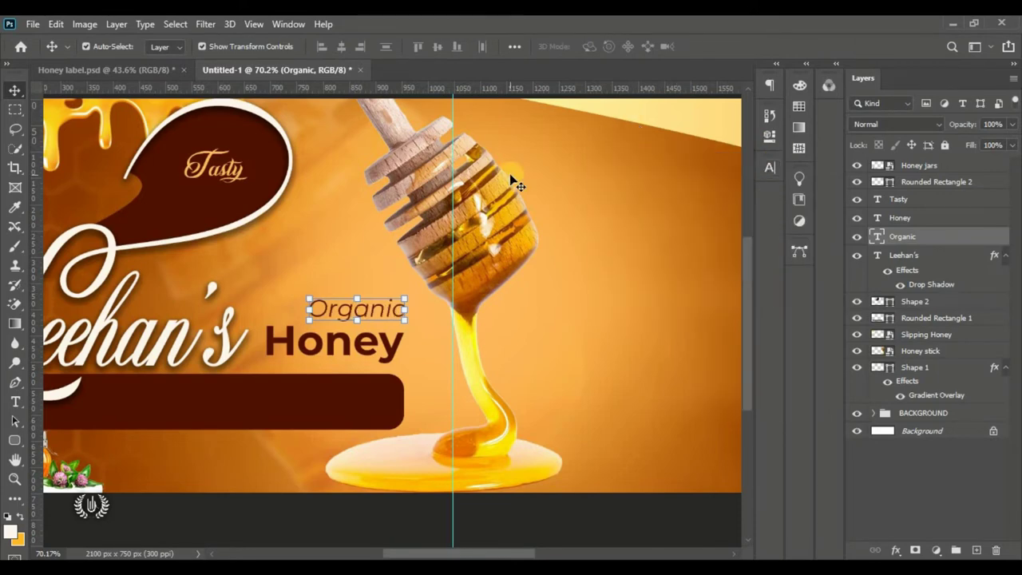
{"action": "scroll", "coordinate": [513, 182], "scroll_direction": "down", "scroll_amount": 5}
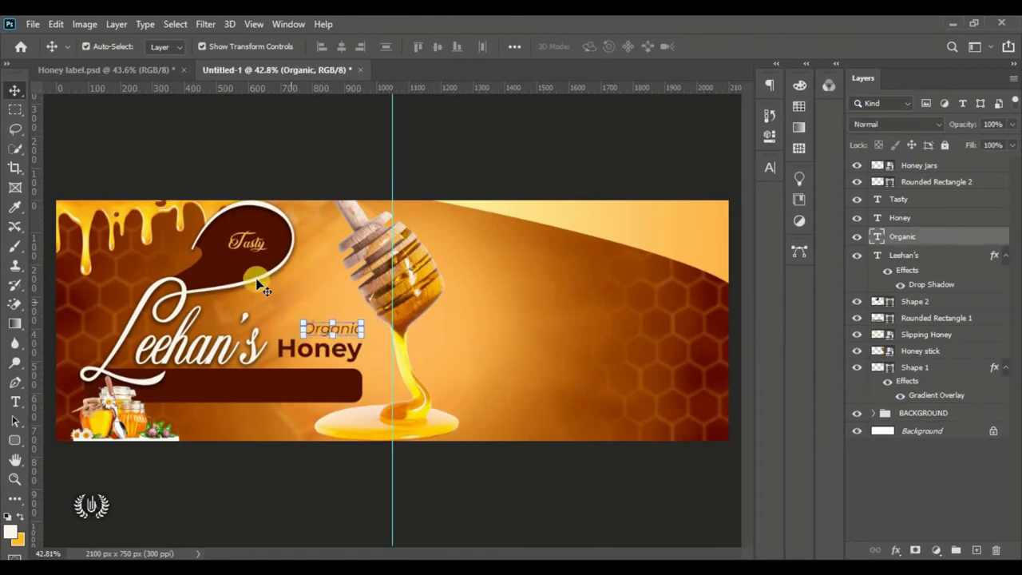
- Place the Logo image embedded, scaled down and positioned above Organic
{"action": "left_click", "coordinate": [33, 24]}
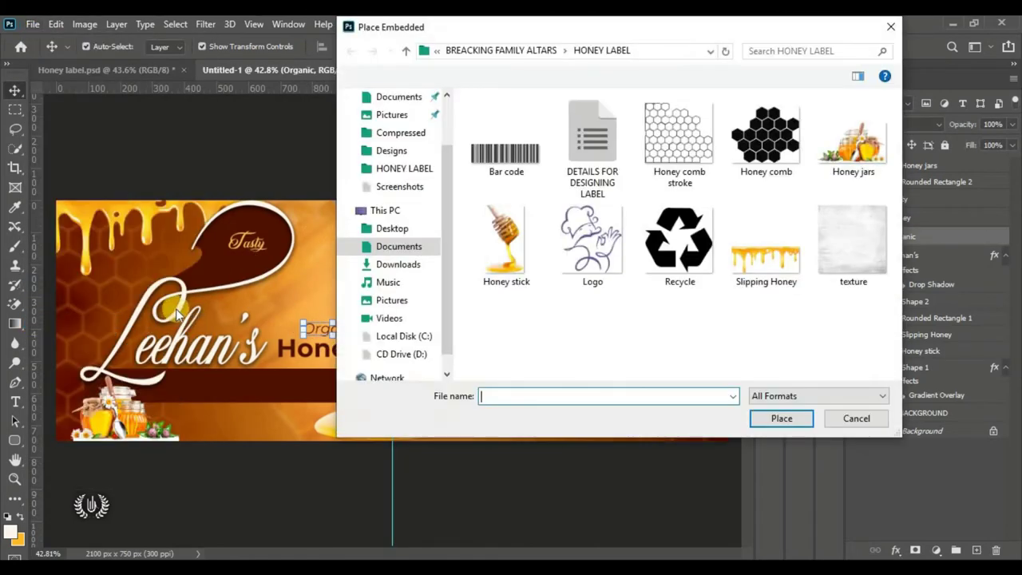
{"action": "left_click", "coordinate": [593, 239]}
{"action": "left_click", "coordinate": [778, 418]}
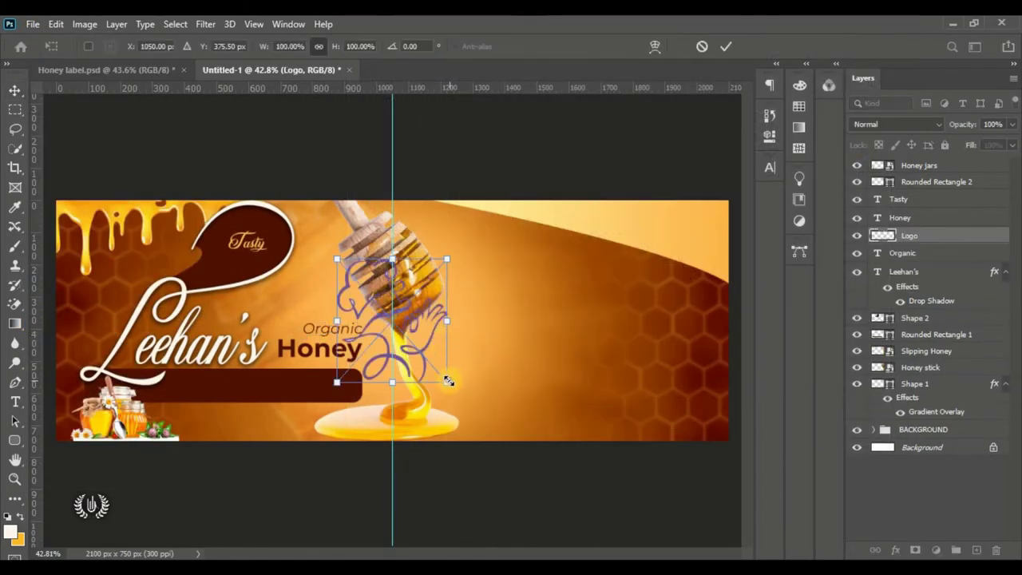
{"action": "left_click_drag", "start_coordinate": [447, 383], "coordinate": [395, 325]}
{"action": "mouse_move", "coordinate": [338, 287]}
{"action": "left_mouse_down"}
{"action": "mouse_move", "coordinate": [303, 281]}
{"action": "mouse_move", "coordinate": [330, 268]}
{"action": "mouse_move", "coordinate": [331, 306]}
{"action": "left_mouse_up"}
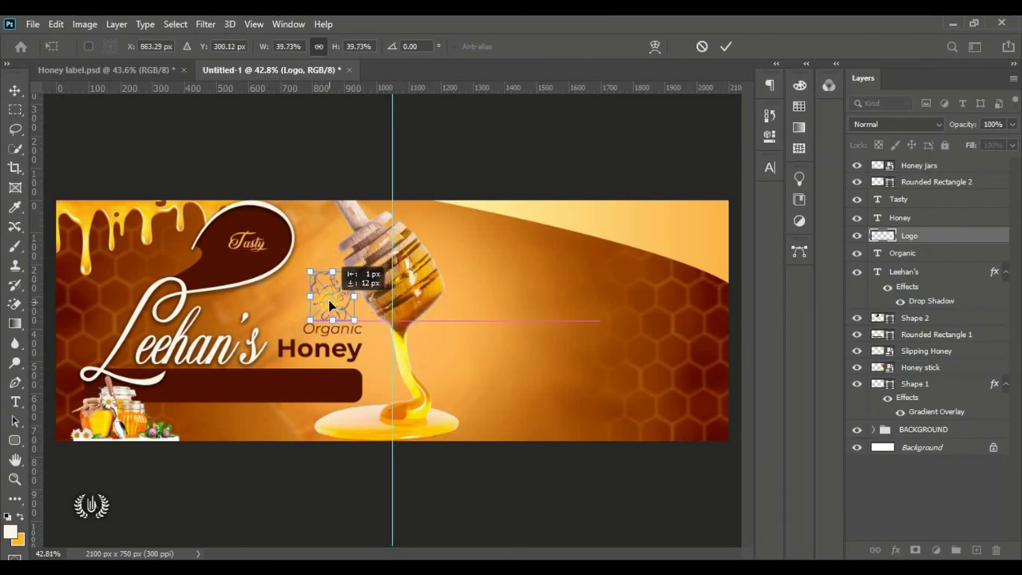
{"action": "left_click", "coordinate": [724, 45]}
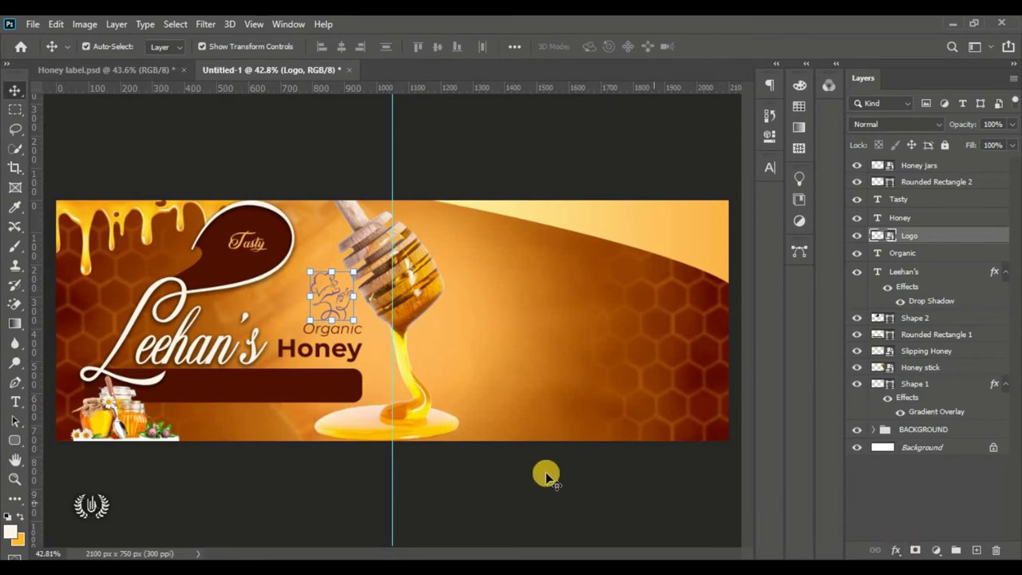
{"action": "scroll", "coordinate": [367, 311], "scroll_direction": "up", "scroll_amount": 2}
{"action": "scroll", "coordinate": [367, 311], "scroll_direction": "up", "scroll_amount": 1}
- Give the logo a Color Overlay in deep brown 521200 sampled from the banner
{"action": "left_click", "coordinate": [896, 551]}
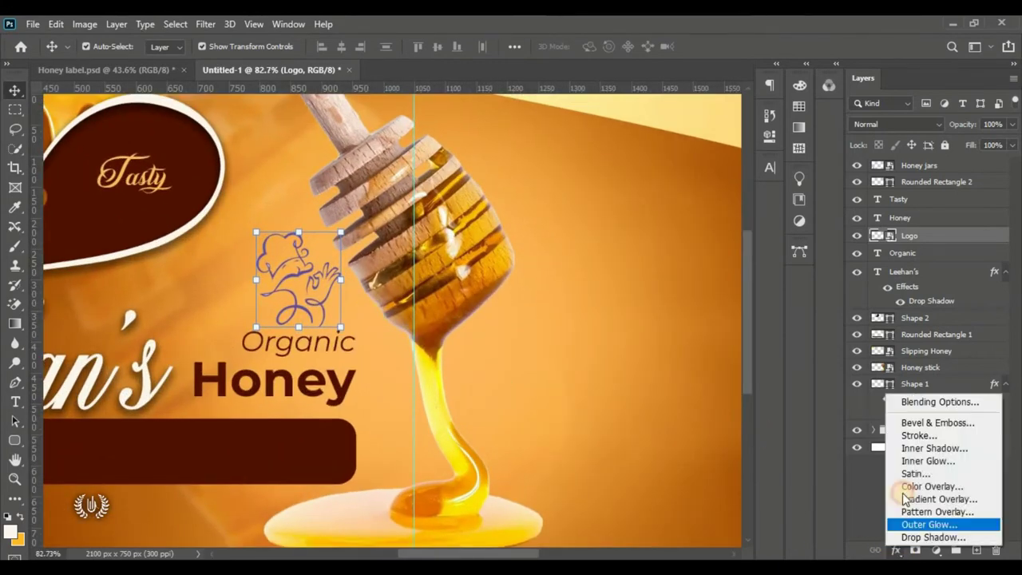
{"action": "left_click", "coordinate": [906, 402]}
{"action": "left_click", "coordinate": [441, 264]}
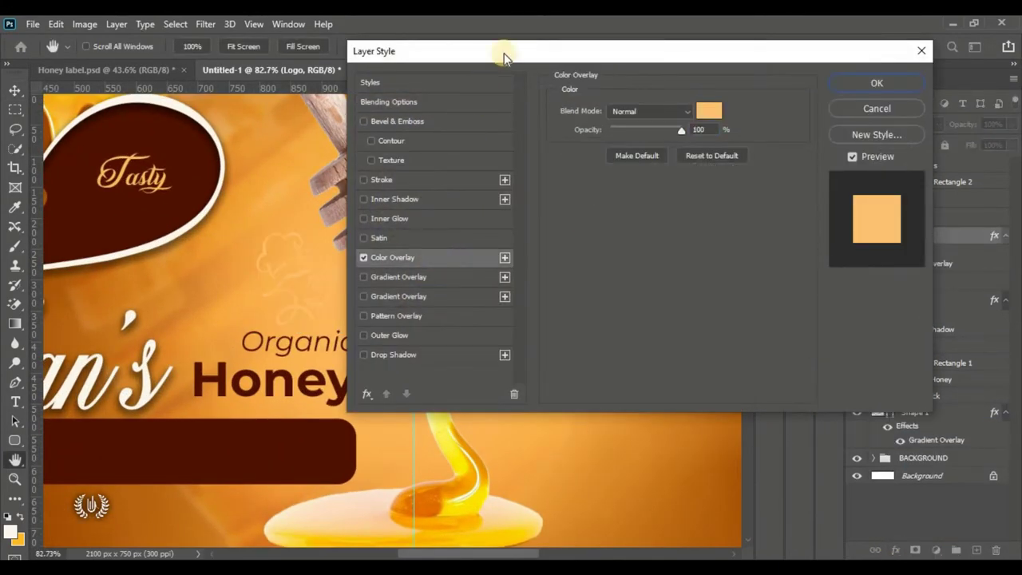
{"action": "left_click_drag", "start_coordinate": [506, 55], "coordinate": [562, 61]}
{"action": "left_click", "coordinate": [762, 110]}
{"action": "left_click", "coordinate": [273, 435]}
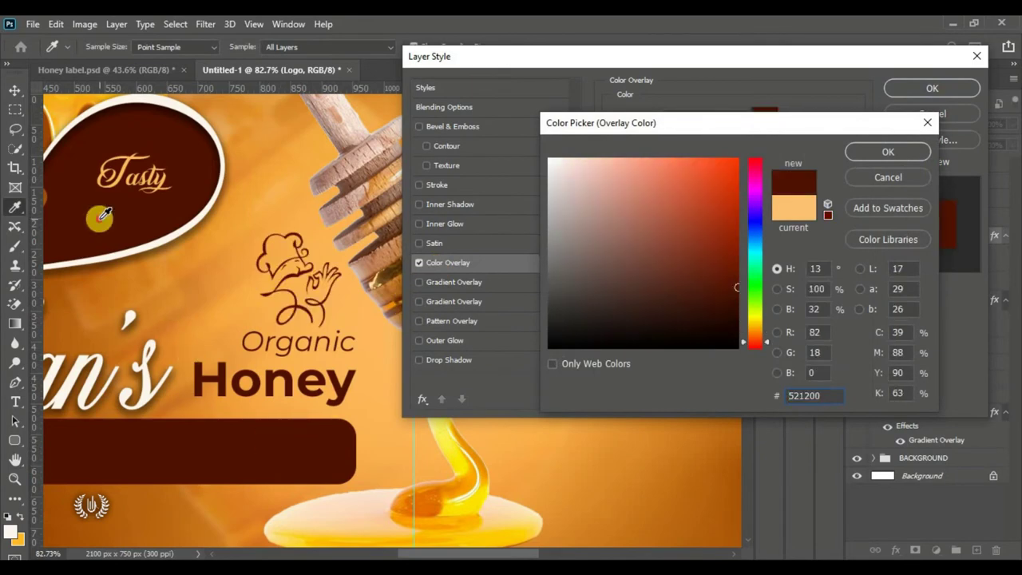
{"action": "left_click", "coordinate": [886, 153]}
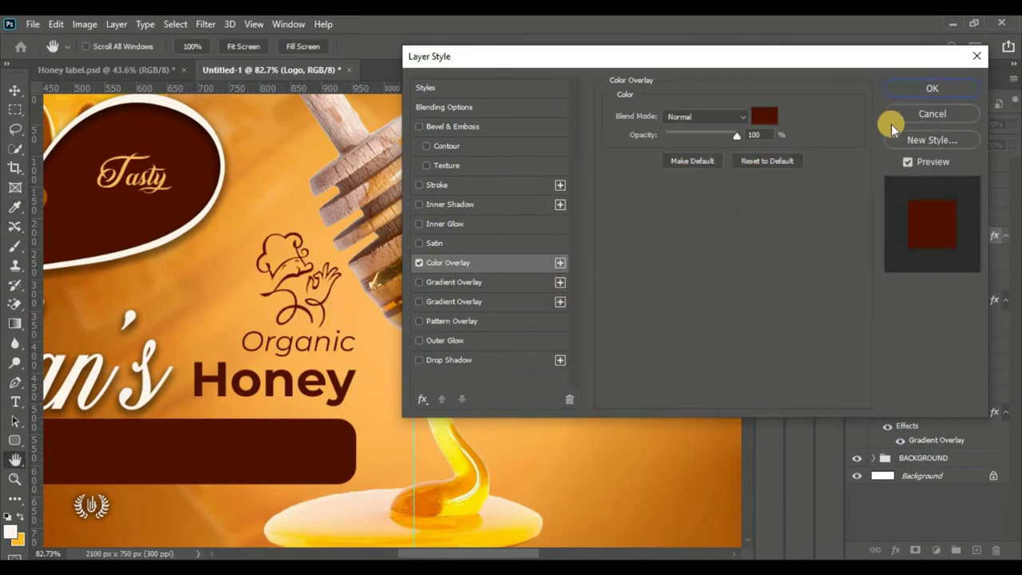
{"action": "left_click", "coordinate": [928, 86]}
{"action": "key", "text": "ctrl+0"}
{"action": "left_click", "coordinate": [290, 177]}
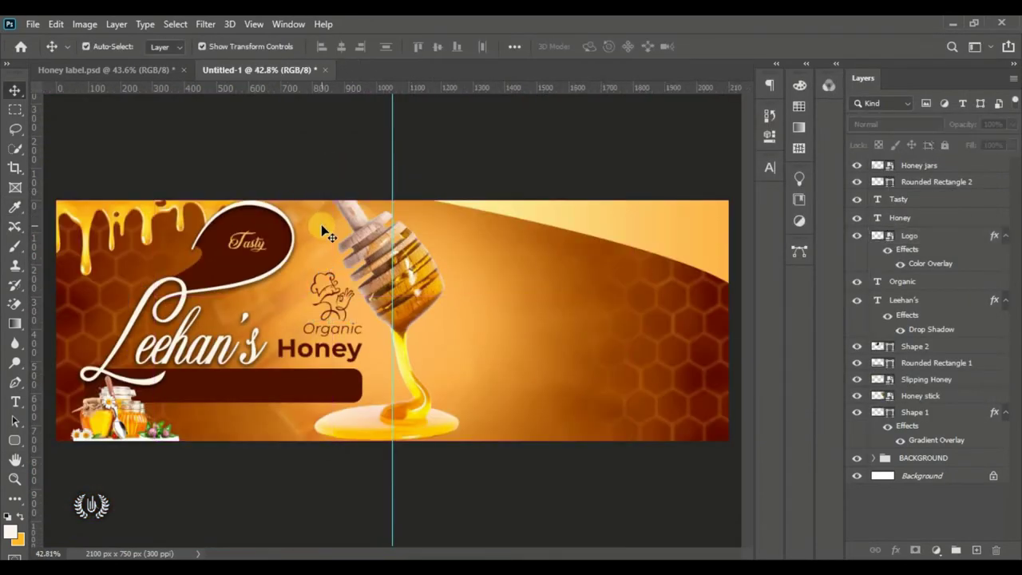
- Add placeholder text on the dark bar in white ffffff, SemiBold weight
{"action": "left_click", "coordinate": [909, 168]}
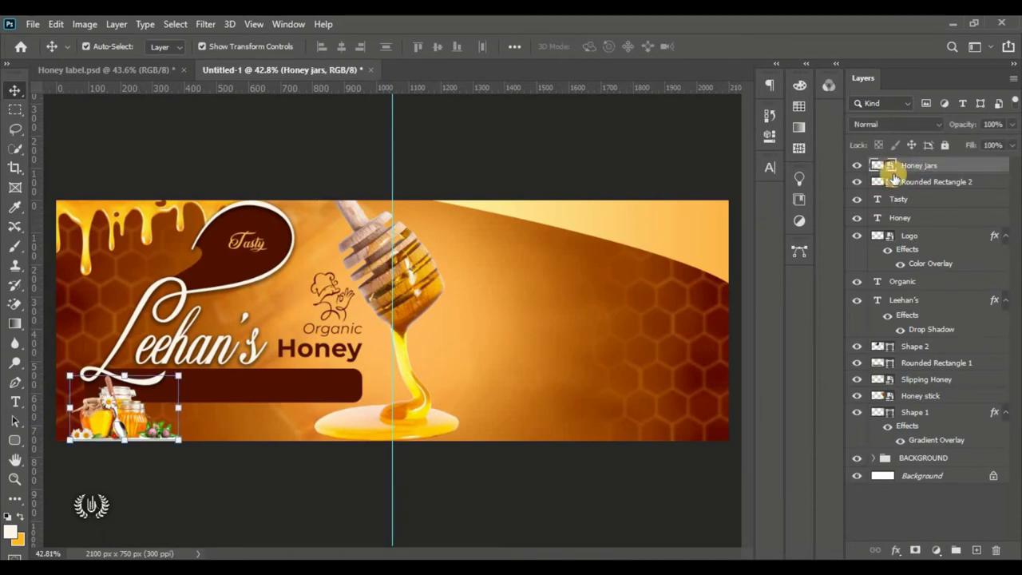
{"action": "scroll", "coordinate": [149, 444], "scroll_direction": "up", "scroll_amount": 3}
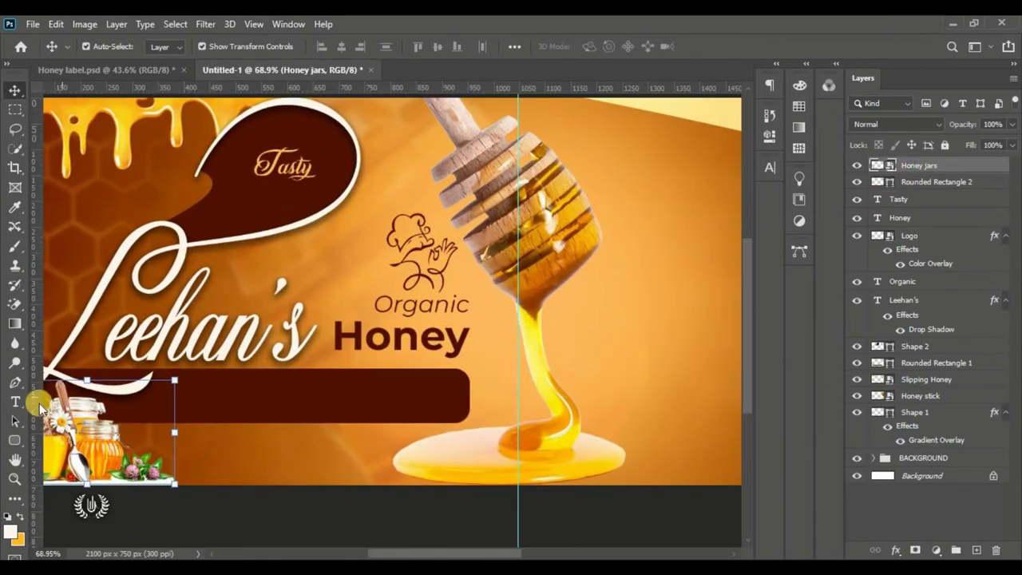
{"action": "left_click", "coordinate": [15, 402]}
{"action": "left_click", "coordinate": [319, 459]}
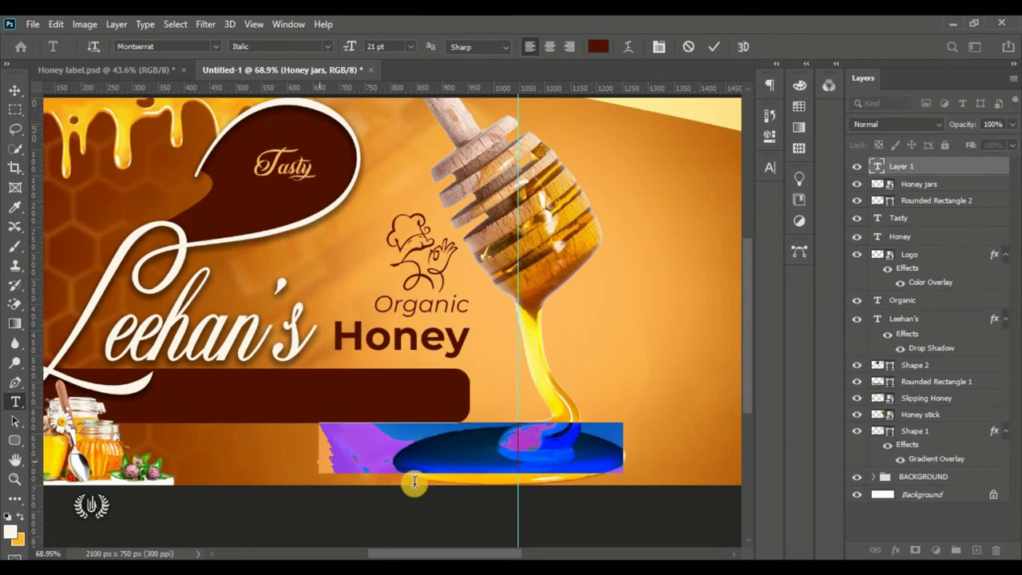
{"action": "left_click_drag", "start_coordinate": [411, 483], "coordinate": [279, 431]}
{"action": "left_click", "coordinate": [599, 46]}
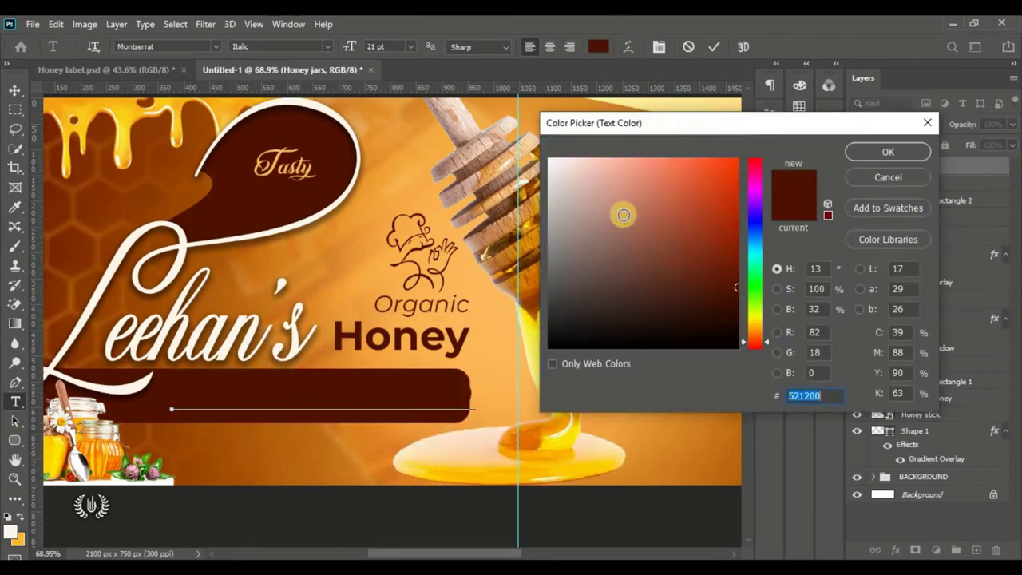
{"action": "type", "text": "ffffff"}
{"action": "left_click", "coordinate": [880, 151]}
{"action": "left_click", "coordinate": [329, 46]}
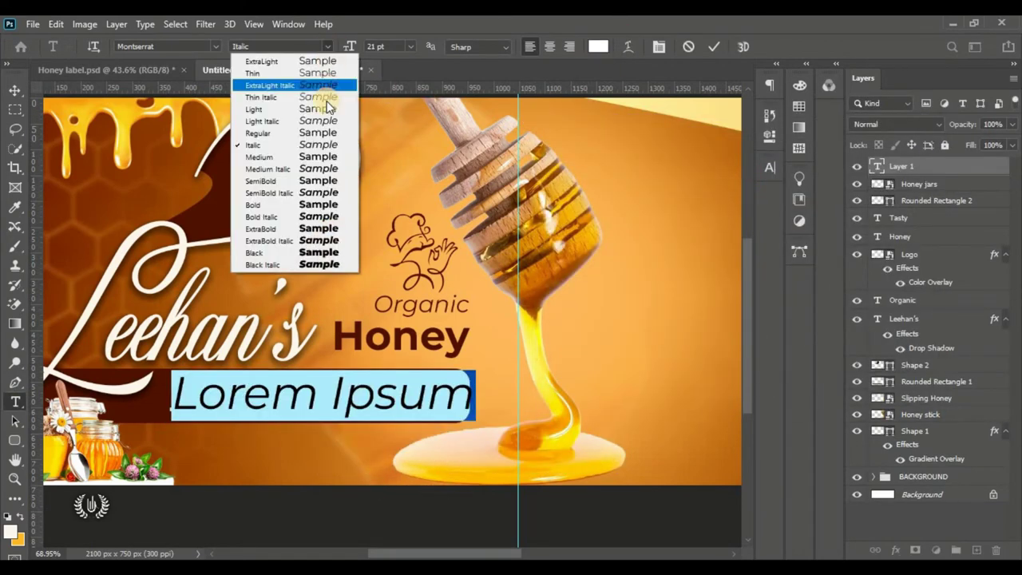
{"action": "left_click", "coordinate": [320, 179]}
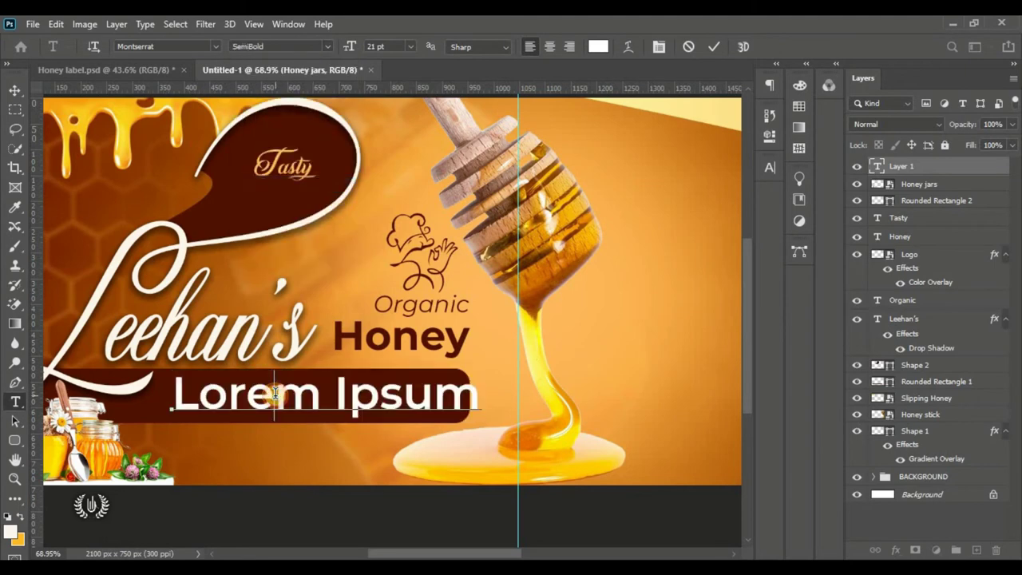
- Copy the phrase 'Delicious Jar Honey' from the Notepad label notes
{"action": "key", "text": "alt+Tab"}
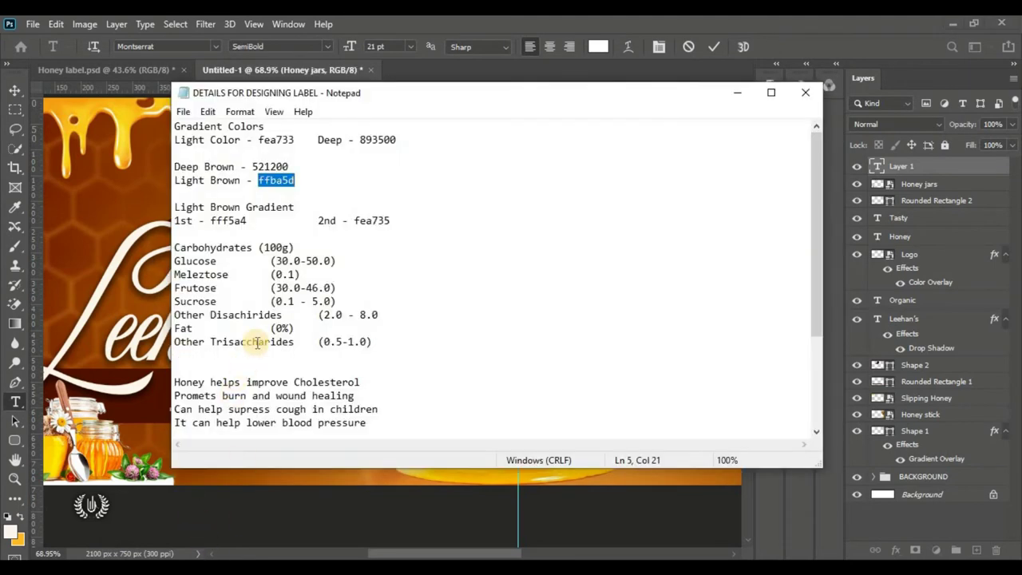
{"action": "scroll", "coordinate": [258, 342], "scroll_direction": "down", "scroll_amount": 1}
{"action": "left_click_drag", "start_coordinate": [289, 423], "coordinate": [174, 422]}
{"action": "right_click", "coordinate": [181, 428]}
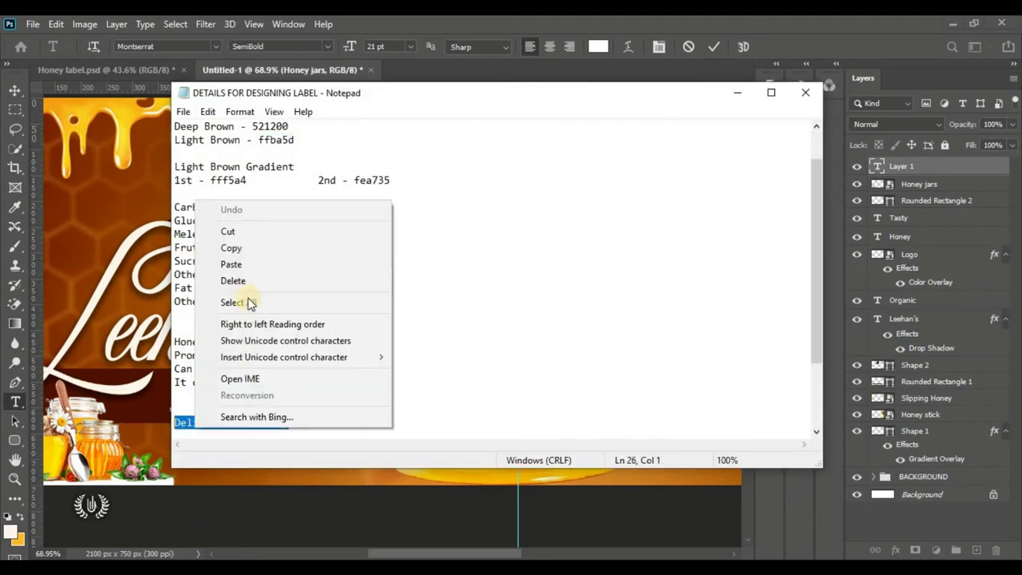
{"action": "left_click", "coordinate": [215, 247]}
{"action": "key", "text": "alt+Tab"}
{"action": "right_click", "coordinate": [248, 414]}
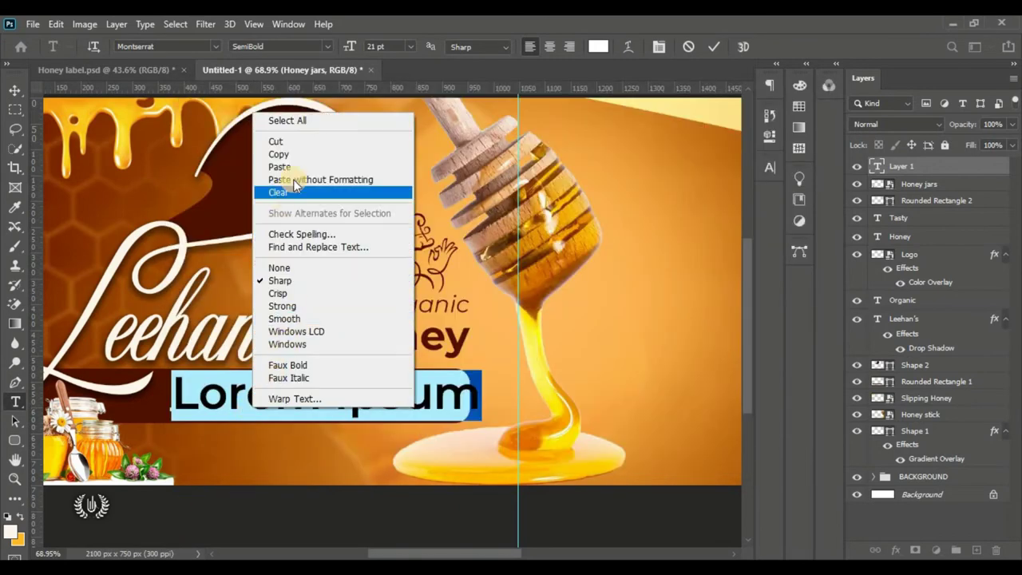
- Paste 'Delicious Jar Honey' over the placeholder and scale it to about 60% inside the bar
{"action": "left_click", "coordinate": [333, 164]}
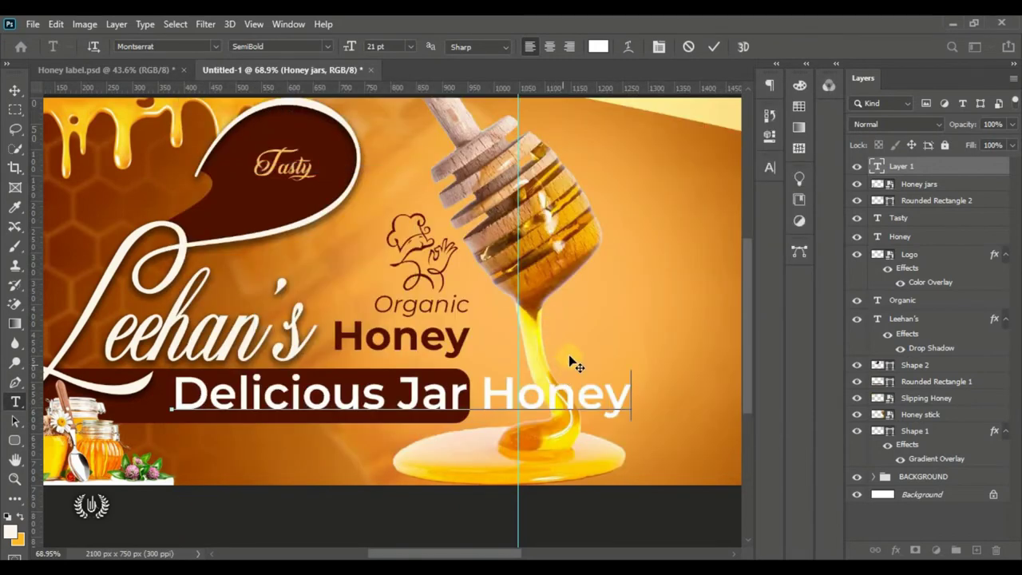
{"action": "left_click", "coordinate": [707, 47]}
{"action": "left_click", "coordinate": [14, 89]}
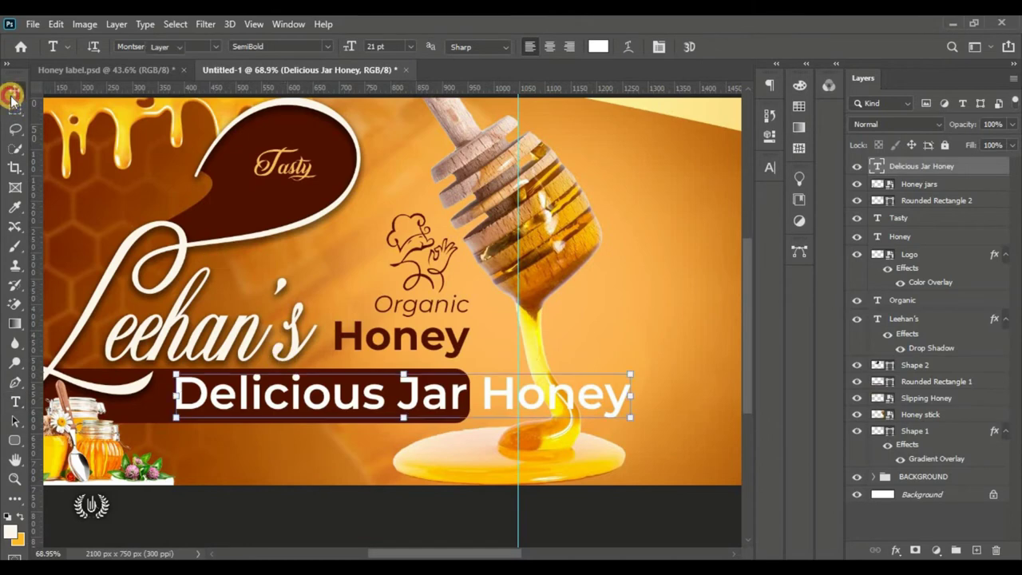
{"action": "left_click", "coordinate": [56, 24]}
{"action": "left_click", "coordinate": [213, 348]}
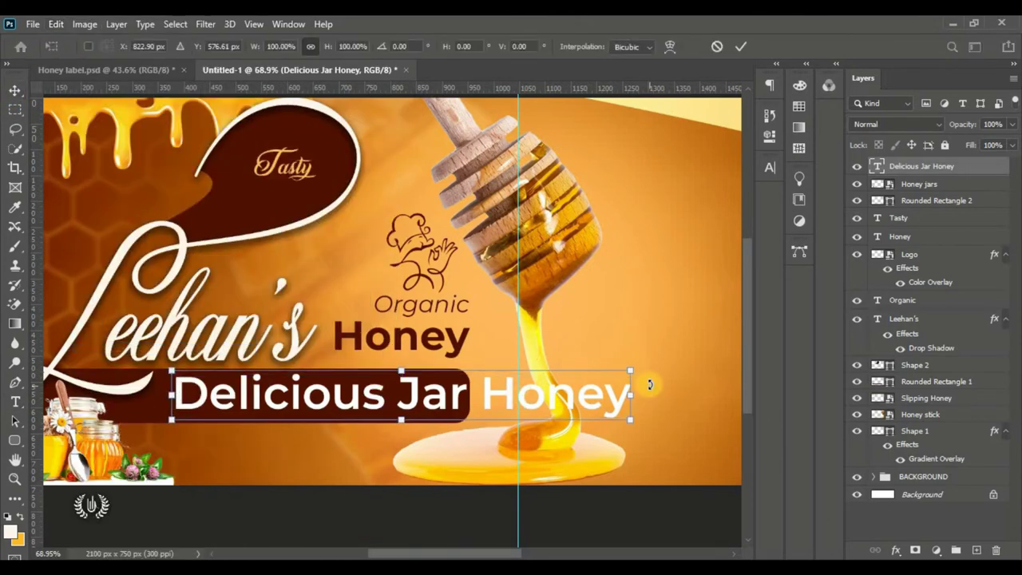
{"action": "left_click_drag", "start_coordinate": [630, 395], "coordinate": [443, 392]}
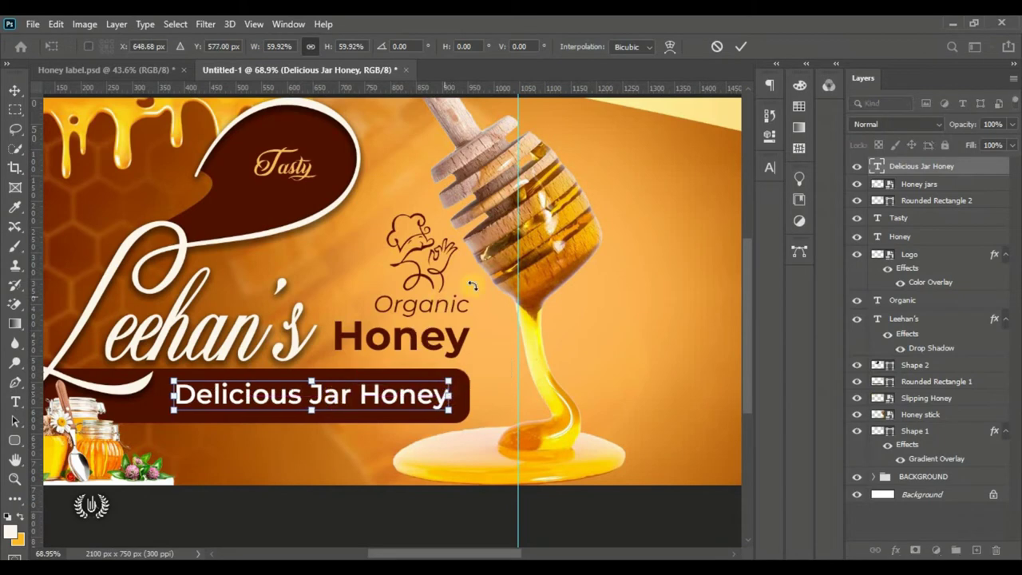
{"action": "left_click", "coordinate": [735, 45]}
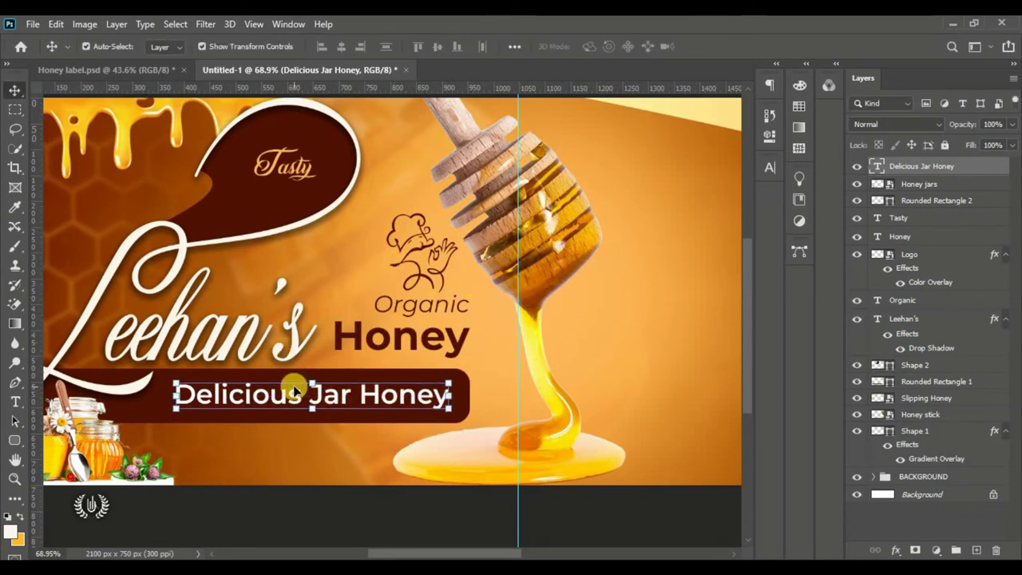
{"action": "key", "text": "ctrl+0"}
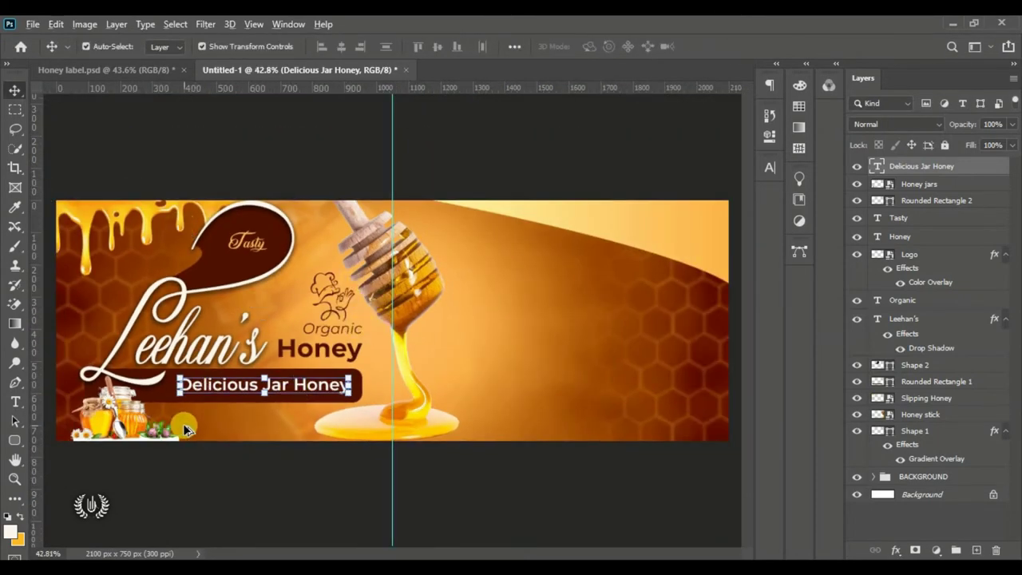
- Create a new Montserrat 20 pt placeholder text layer on the label
{"action": "scroll", "coordinate": [184, 429], "scroll_direction": "up", "scroll_amount": 3}
{"action": "left_click", "coordinate": [14, 400]}
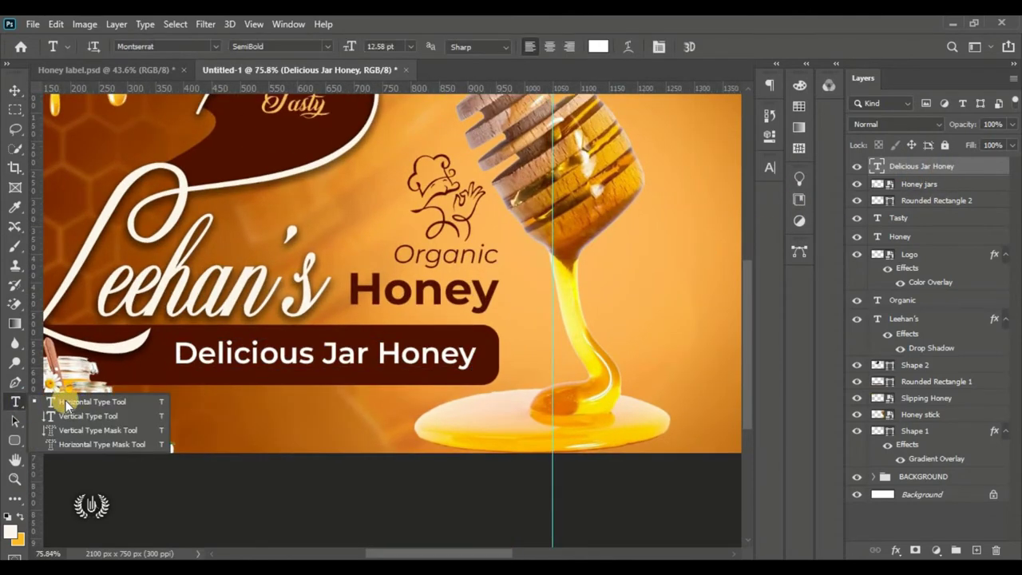
{"action": "left_click", "coordinate": [275, 312]}
{"action": "key", "text": "Escape"}
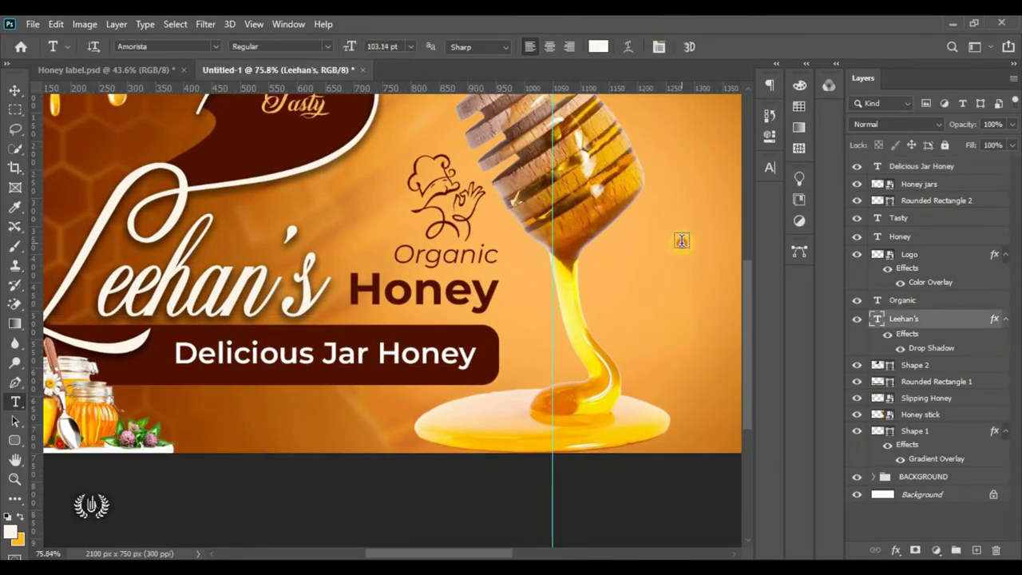
{"action": "left_click", "coordinate": [677, 254]}
{"action": "left_click_drag", "start_coordinate": [350, 46], "coordinate": [324, 51]}
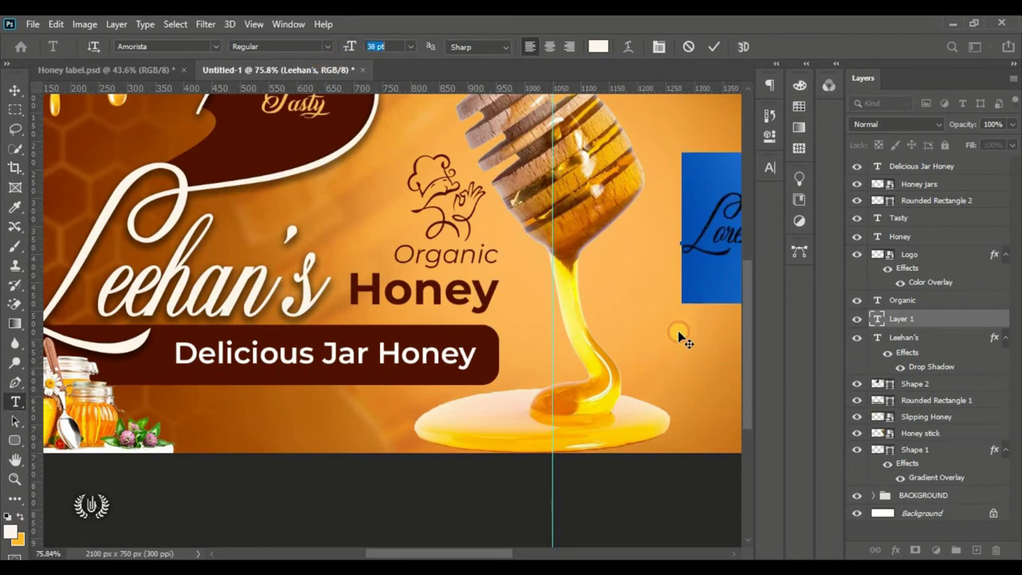
{"action": "mouse_move", "coordinate": [679, 337]}
{"action": "left_mouse_down"}
{"action": "mouse_move", "coordinate": [604, 402]}
{"action": "mouse_move", "coordinate": [324, 510]}
{"action": "left_mouse_up"}
{"action": "left_click", "coordinate": [214, 41]}
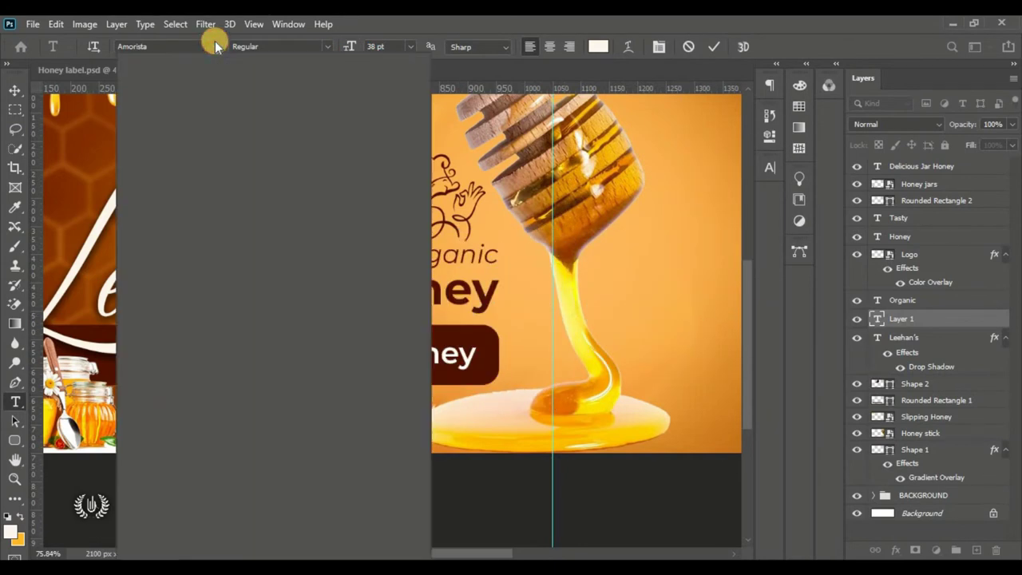
{"action": "left_click", "coordinate": [281, 91]}
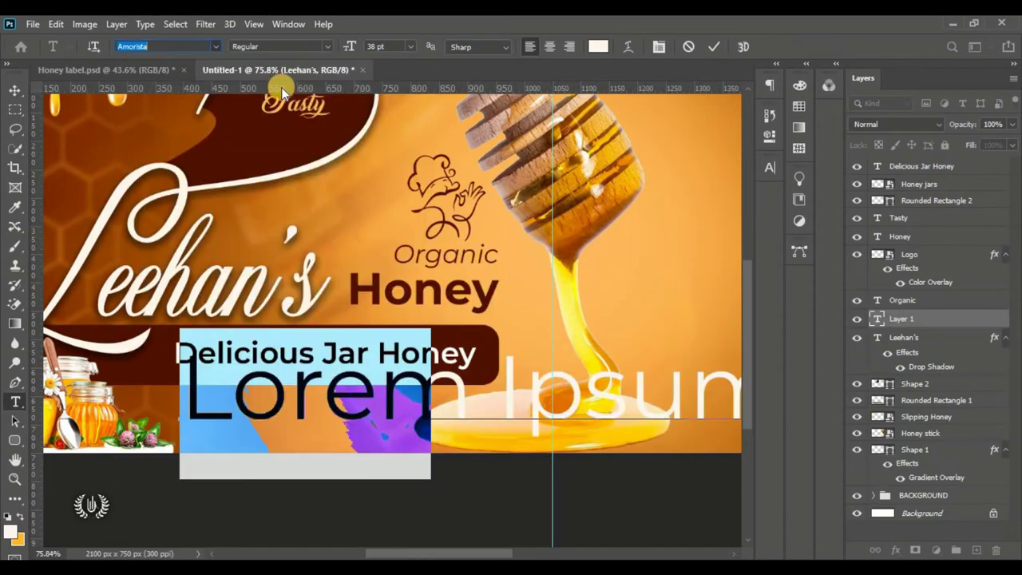
{"action": "type", "text": "Montserrat20"}
{"action": "key", "text": "Return"}
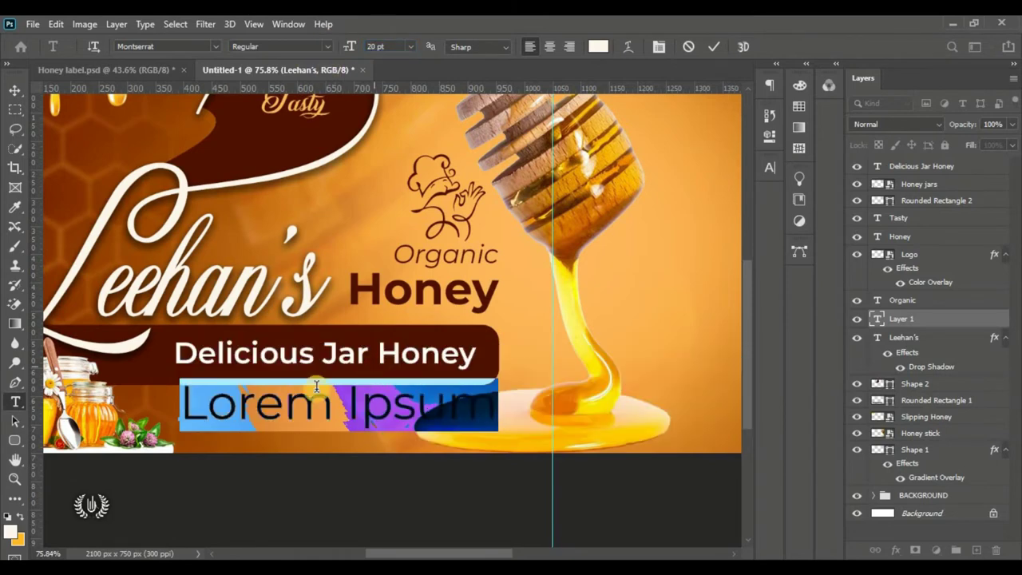
- Copy 'Call / What'sapp us on:' from the notes and paste it at 15 pt
{"action": "key", "text": "alt+Tab"}
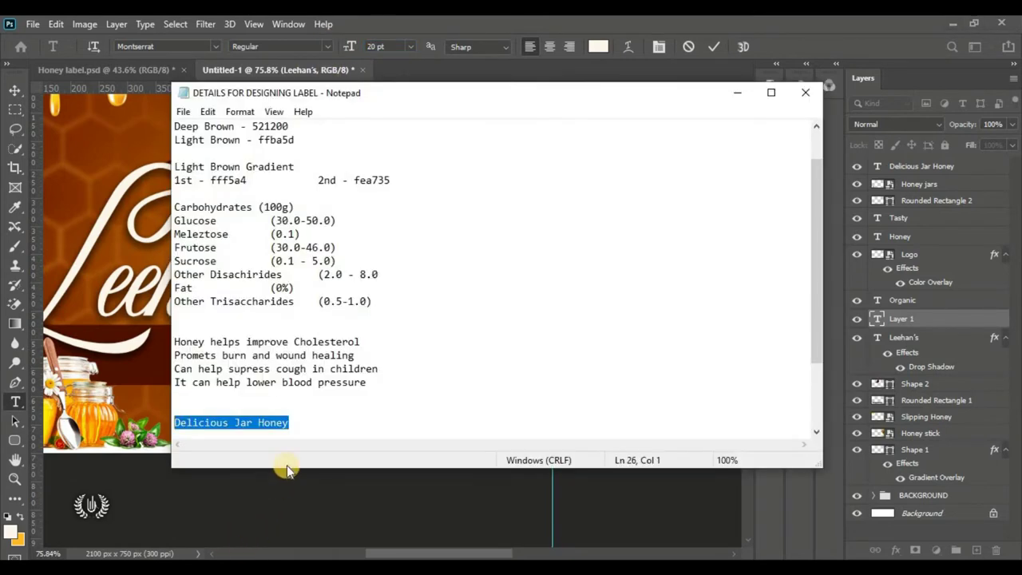
{"action": "scroll", "coordinate": [296, 395], "scroll_direction": "down", "scroll_amount": 3}
{"action": "left_click", "coordinate": [322, 363]}
{"action": "left_click_drag", "start_coordinate": [163, 367], "coordinate": [169, 356]}
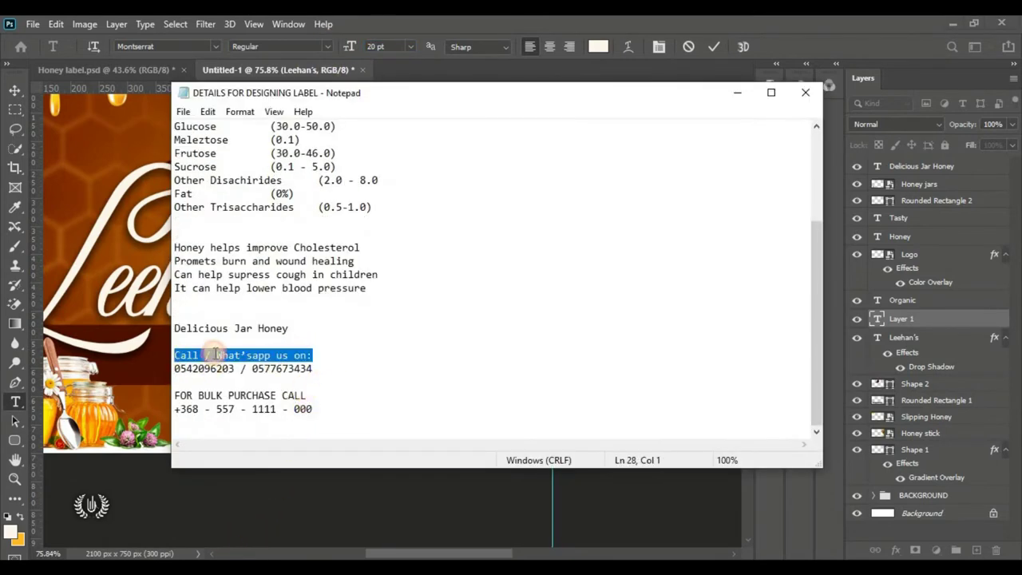
{"action": "right_click", "coordinate": [201, 347]}
{"action": "left_click", "coordinate": [267, 170]}
{"action": "key", "text": "alt+Tab"}
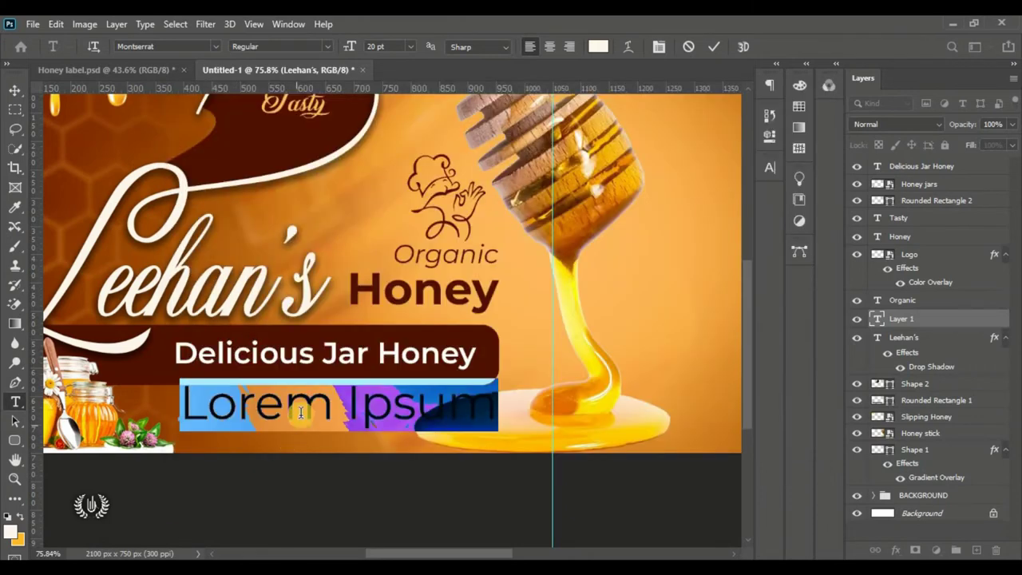
{"action": "type", "text": "15"}
{"action": "key", "text": "Return"}
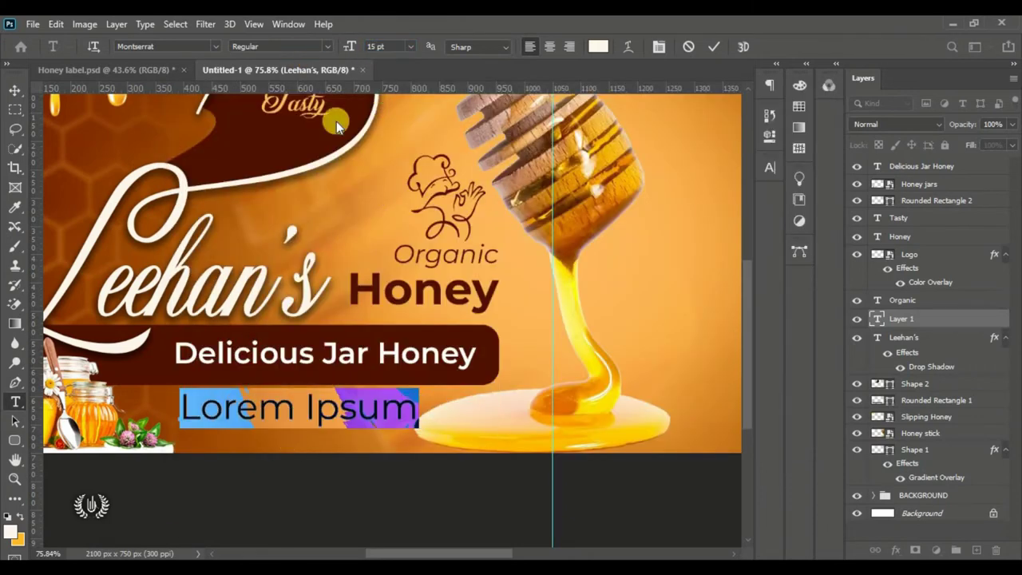
{"action": "right_click", "coordinate": [304, 406]}
{"action": "left_click", "coordinate": [335, 166]}
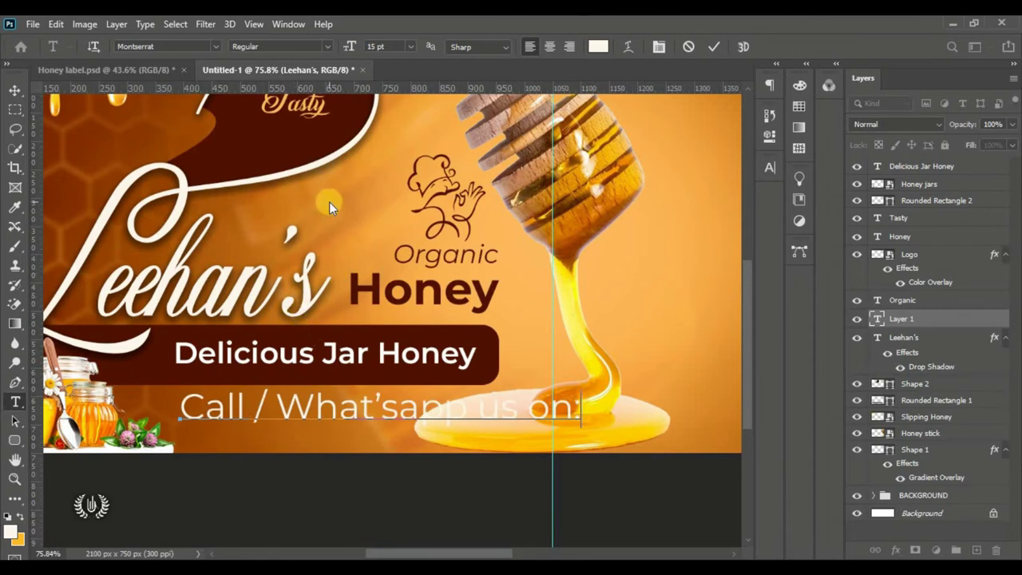
- Set the caption's font style to SemiBold Italic
{"action": "key", "text": "ctrl+a"}
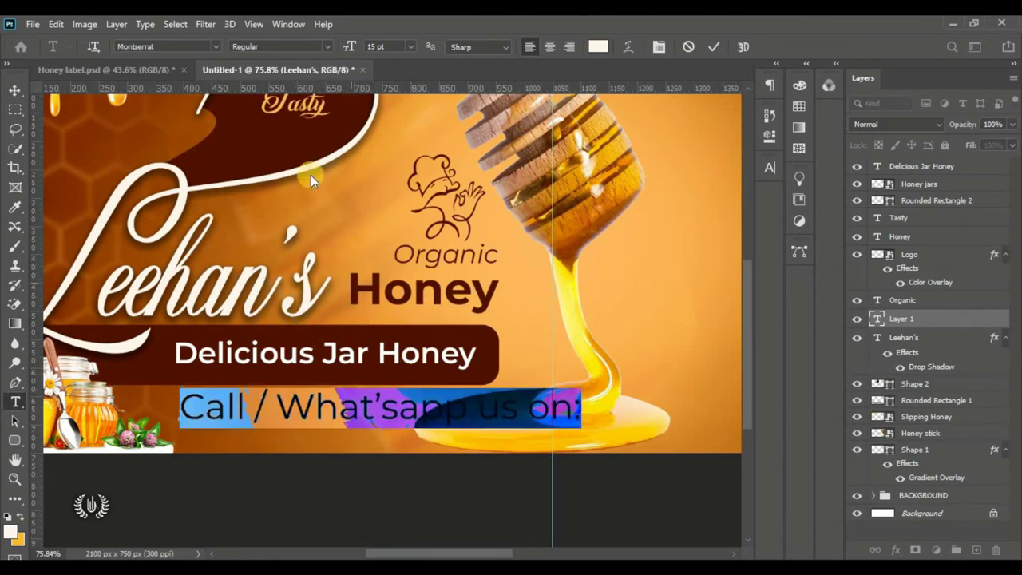
{"action": "left_click", "coordinate": [325, 46]}
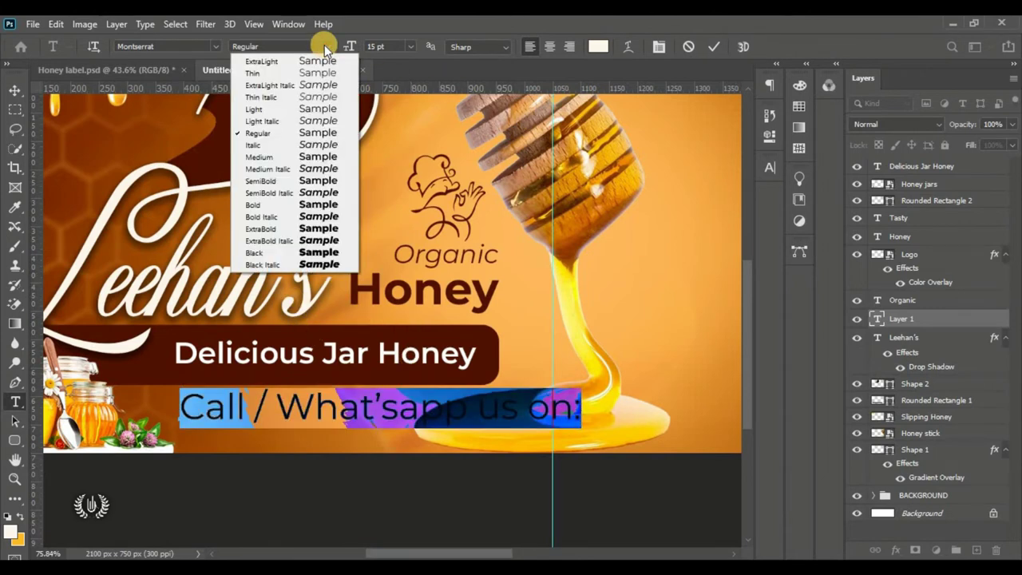
{"action": "left_click", "coordinate": [320, 217]}
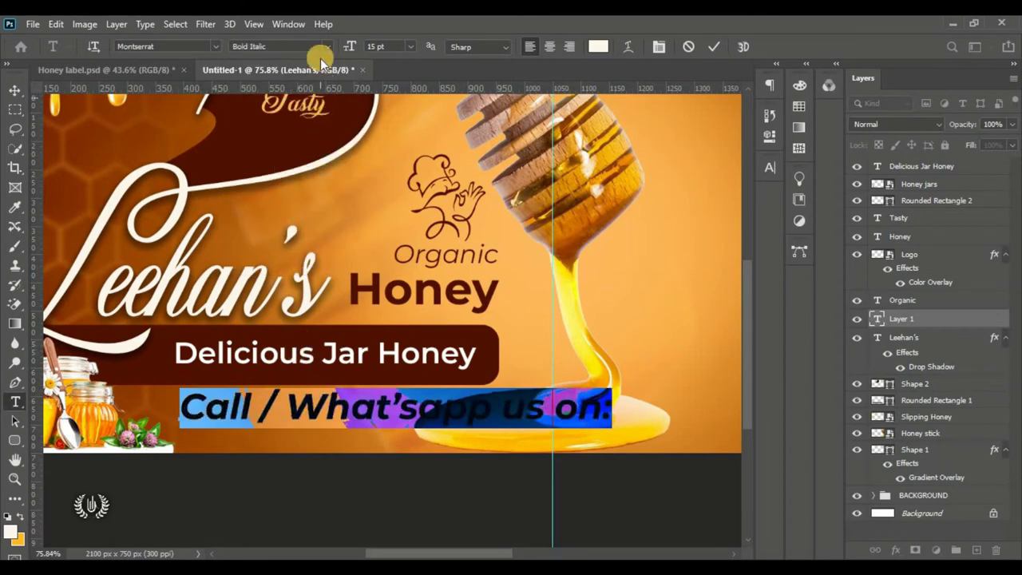
{"action": "left_click", "coordinate": [323, 50]}
{"action": "left_click", "coordinate": [343, 192]}
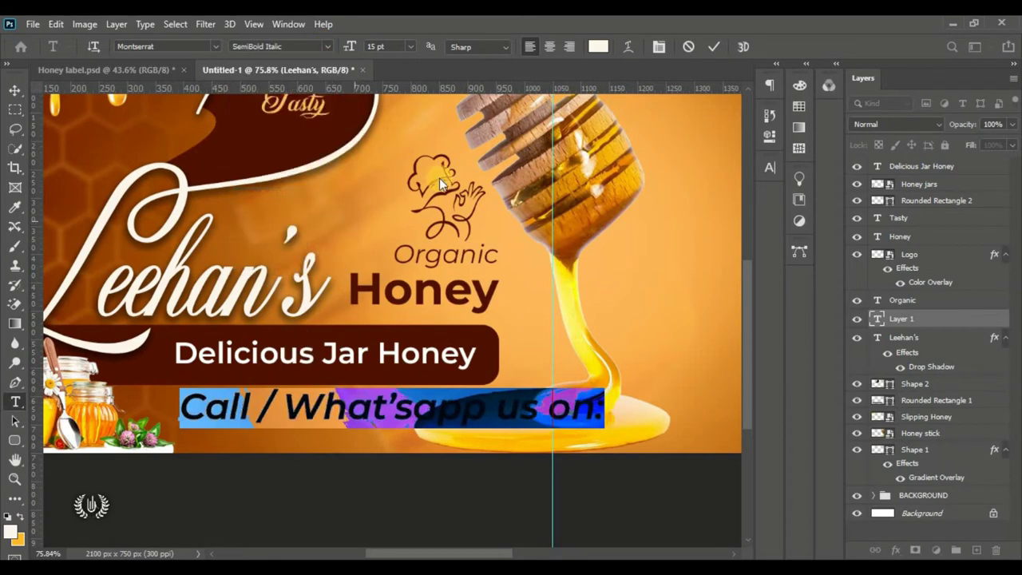
{"action": "left_click", "coordinate": [713, 47]}
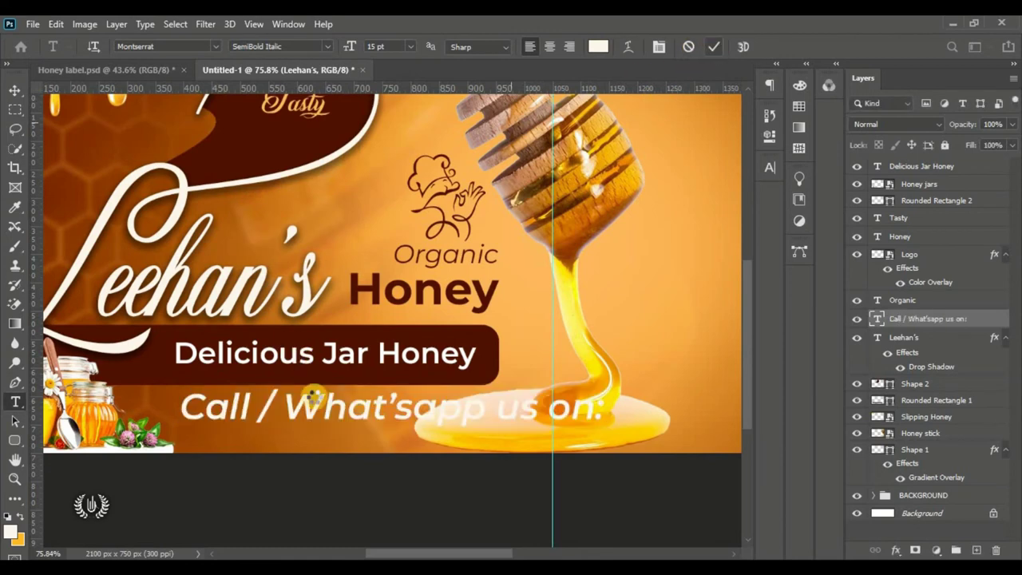
- Scale the caption to about 42% and position it just beneath the brown bar
{"action": "left_click", "coordinate": [15, 90]}
{"action": "left_click", "coordinate": [56, 24]}
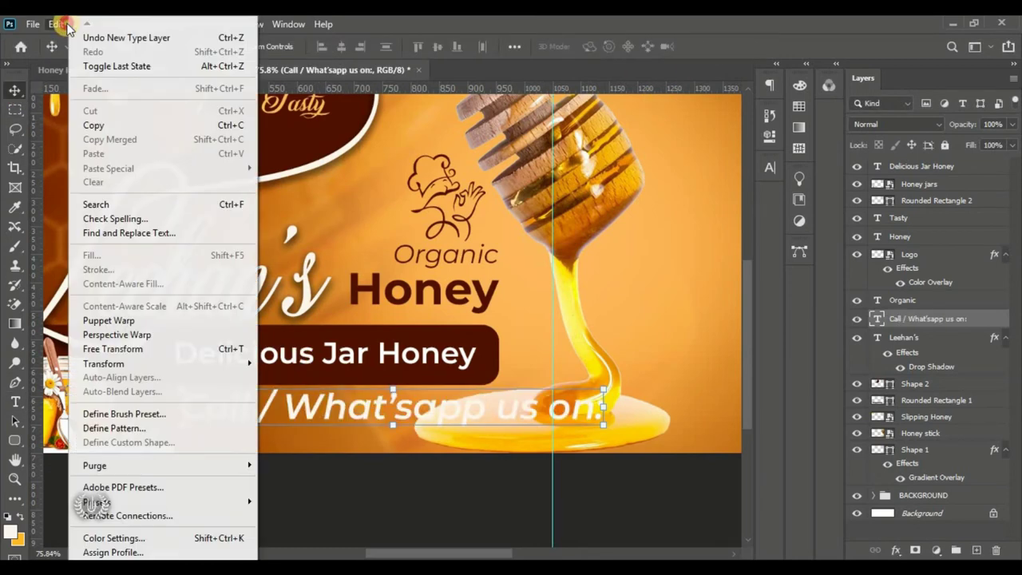
{"action": "left_click", "coordinate": [217, 349]}
{"action": "mouse_move", "coordinate": [605, 409]}
{"action": "left_mouse_down"}
{"action": "mouse_move", "coordinate": [326, 405]}
{"action": "mouse_move", "coordinate": [323, 414]}
{"action": "mouse_move", "coordinate": [359, 402]}
{"action": "left_mouse_up"}
{"action": "left_click", "coordinate": [741, 46]}
{"action": "left_click_drag", "start_coordinate": [271, 415], "coordinate": [289, 415]}
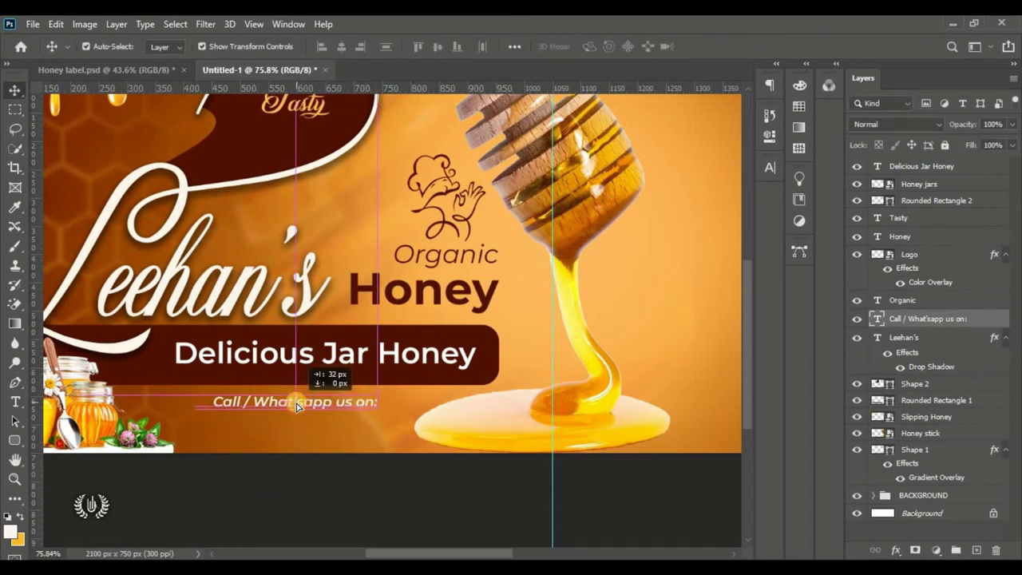
- Add another placeholder text line below the caption
{"action": "left_click", "coordinate": [16, 403]}
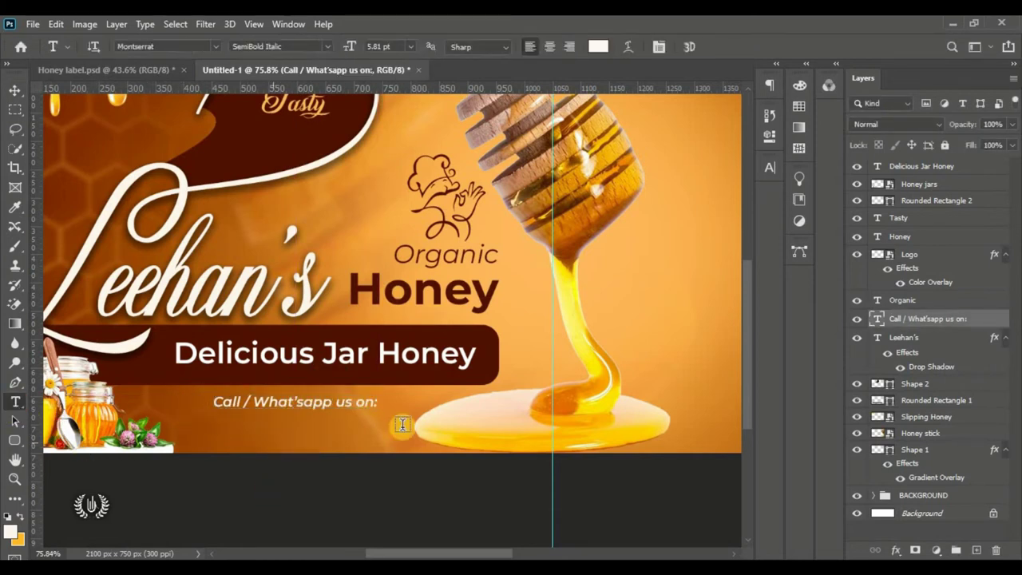
{"action": "left_click", "coordinate": [648, 367]}
{"action": "left_click_drag", "start_coordinate": [679, 402], "coordinate": [239, 451]}
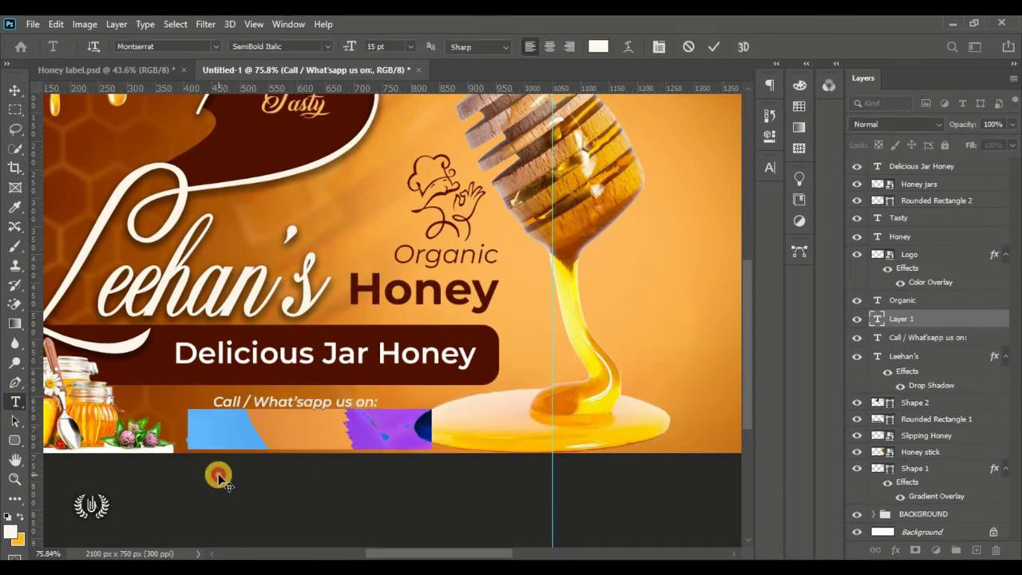
- Make the new text Montserrat ExtraBold and paste in the two phone numbers from the notes
{"action": "left_click", "coordinate": [328, 46]}
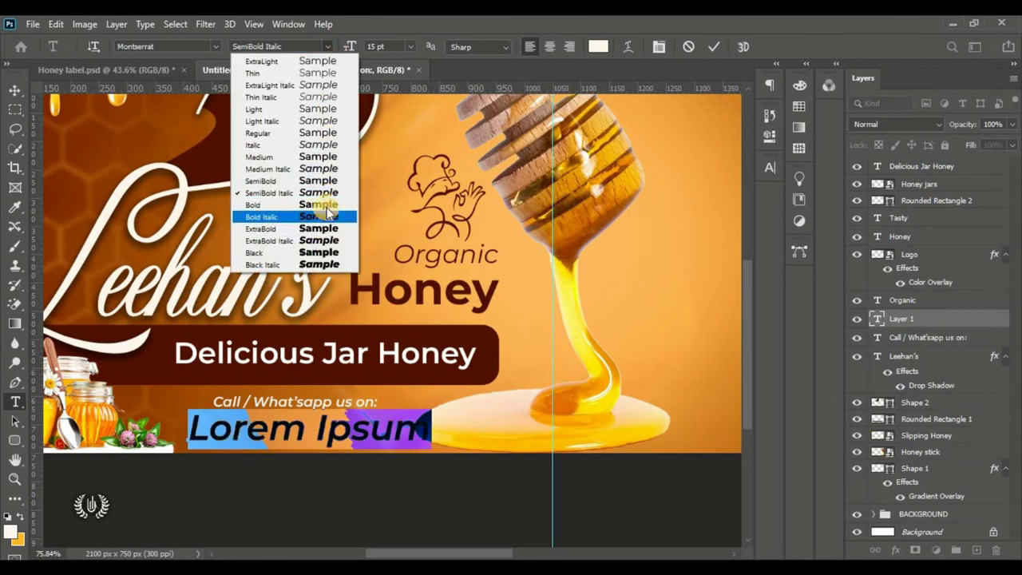
{"action": "left_click", "coordinate": [319, 229]}
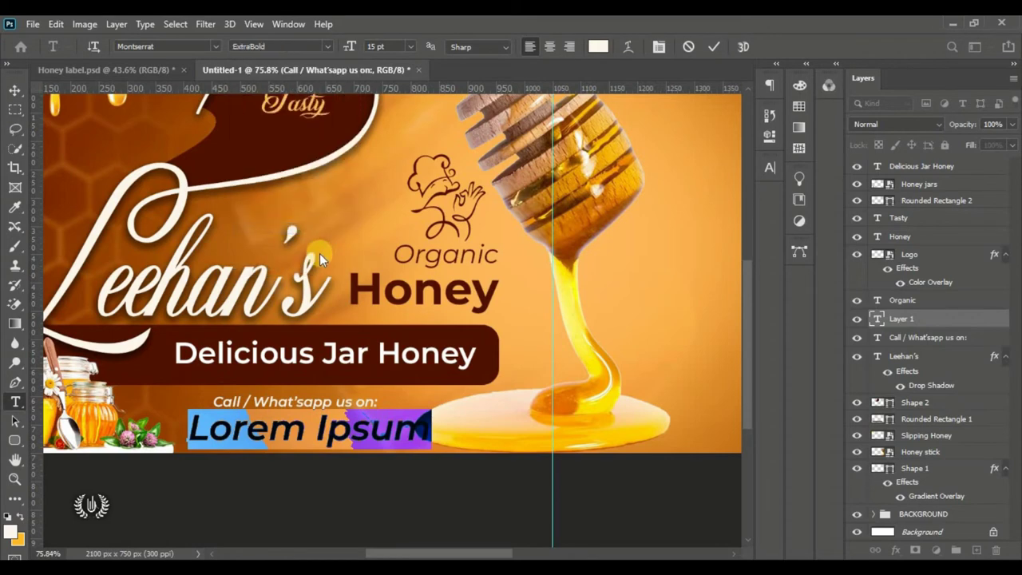
{"action": "key", "text": "alt+Tab"}
{"action": "left_click_drag", "start_coordinate": [313, 369], "coordinate": [174, 369]}
{"action": "right_click", "coordinate": [200, 367]}
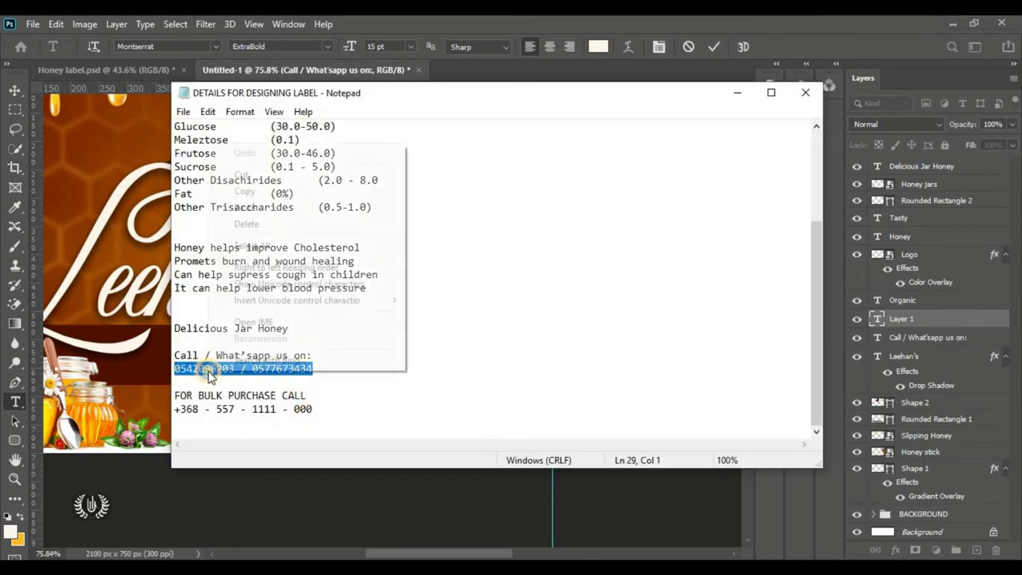
{"action": "left_click", "coordinate": [273, 192]}
{"action": "key", "text": "alt+Tab"}
{"action": "right_click", "coordinate": [266, 435]}
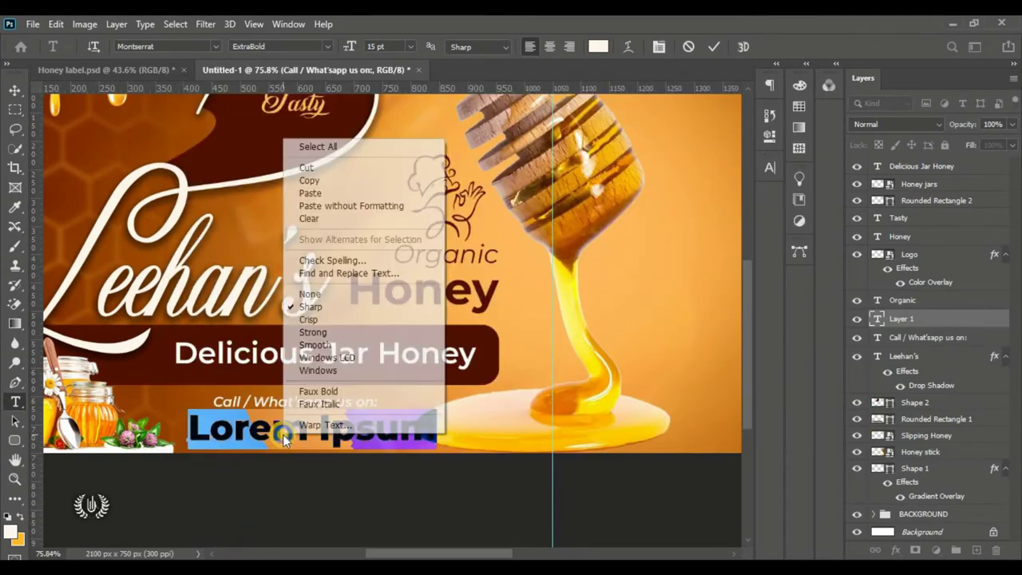
{"action": "left_click", "coordinate": [336, 191]}
{"action": "left_click_drag", "start_coordinate": [679, 429], "coordinate": [174, 432]}
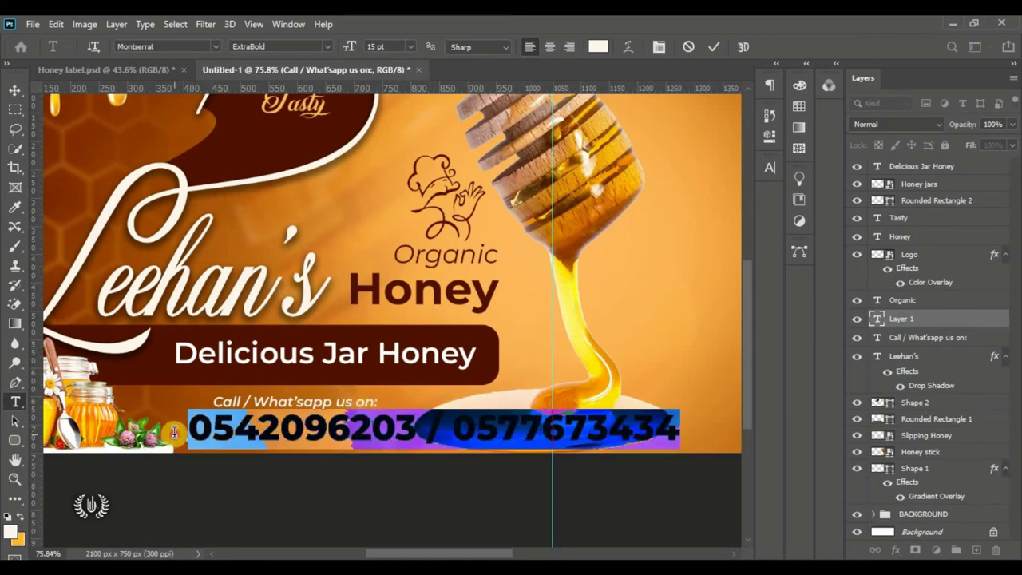
{"action": "left_click", "coordinate": [713, 46]}
- Scale the phone-number line to about 38%, nudge it left, and duplicate the caption below
{"action": "left_click", "coordinate": [15, 90]}
{"action": "left_click", "coordinate": [56, 24]}
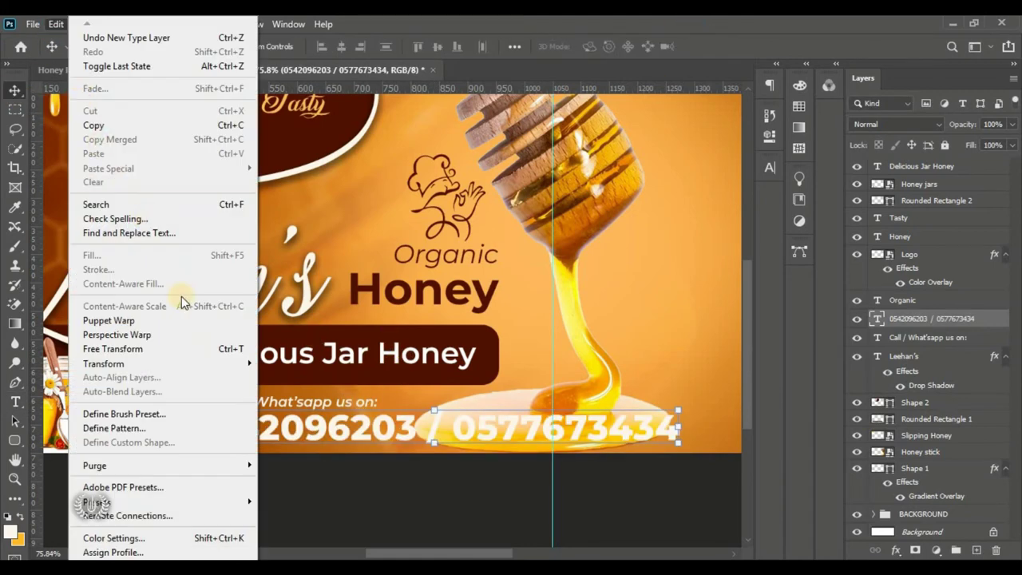
{"action": "left_click", "coordinate": [204, 349]}
{"action": "mouse_move", "coordinate": [678, 441]}
{"action": "left_mouse_down"}
{"action": "mouse_move", "coordinate": [375, 436]}
{"action": "mouse_move", "coordinate": [351, 412]}
{"action": "left_mouse_up"}
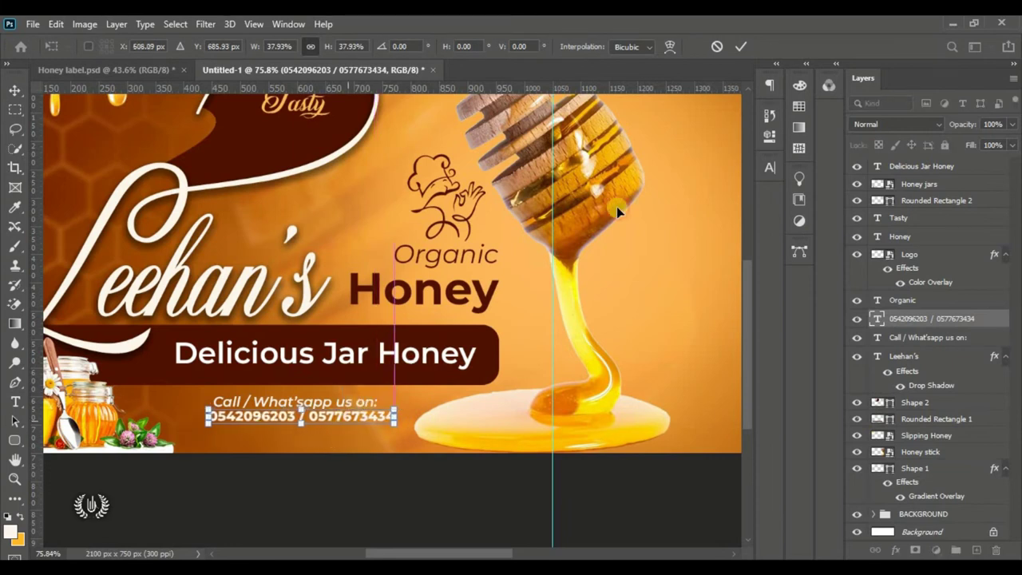
{"action": "left_click", "coordinate": [403, 455]}
{"action": "left_click", "coordinate": [324, 427]}
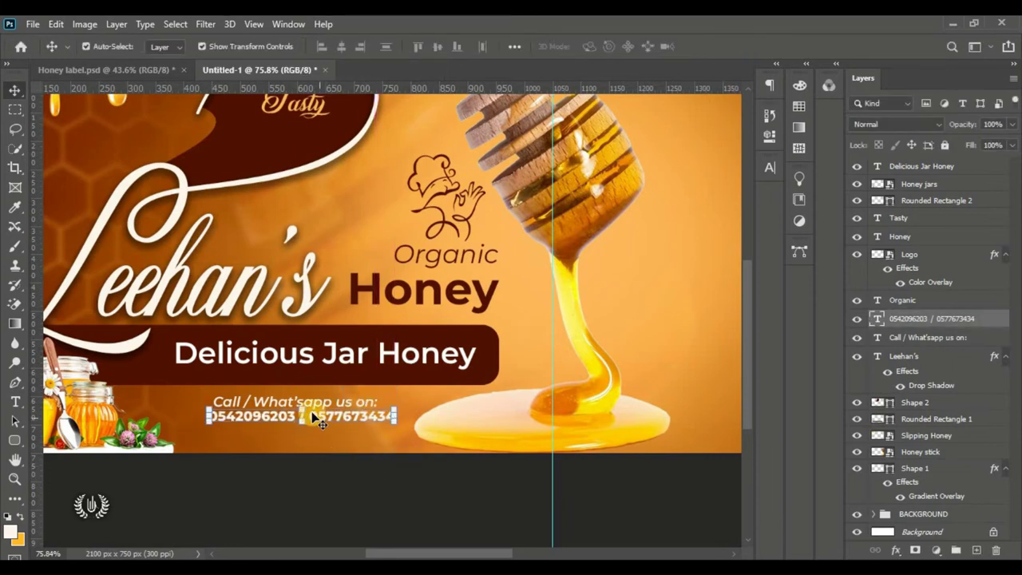
{"action": "key", "text": "Left"}
{"action": "key", "text": "Left"}
{"action": "key", "text": "Left"}
{"action": "left_click", "coordinate": [334, 470]}
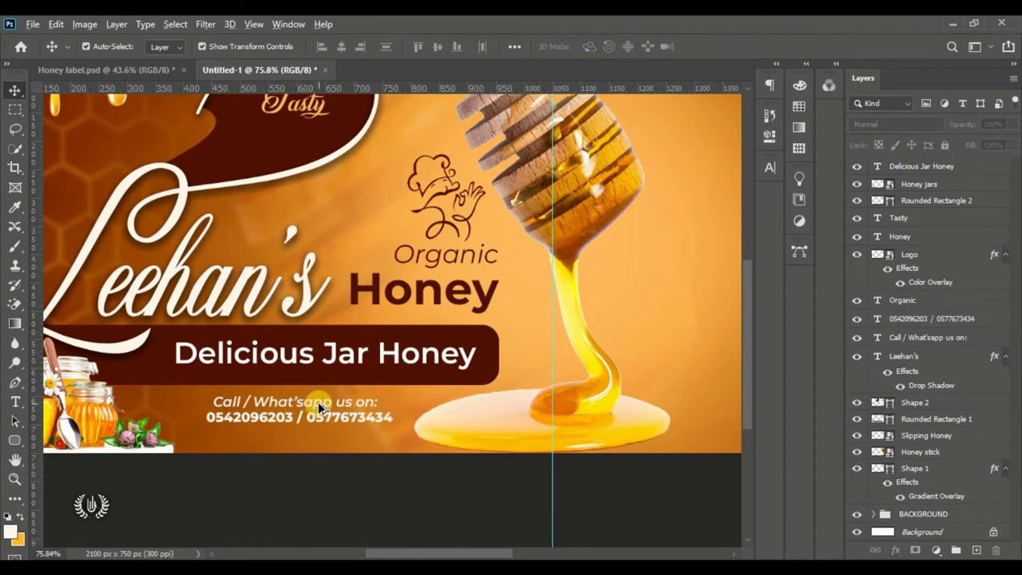
{"action": "left_click_drag", "start_coordinate": [318, 402], "coordinate": [333, 434]}
- Replace the duplicated caption's text with 'FOR BULK PURCHASE CALL' copied from the notes
{"action": "double_click", "coordinate": [332, 434]}
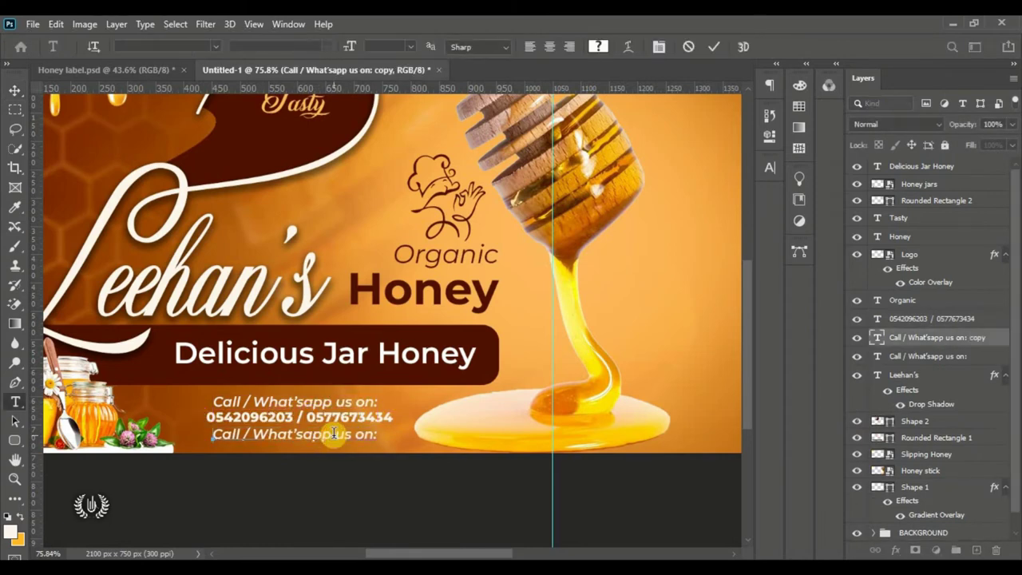
{"action": "key", "text": "ctrl+a"}
{"action": "key", "text": "alt+Tab"}
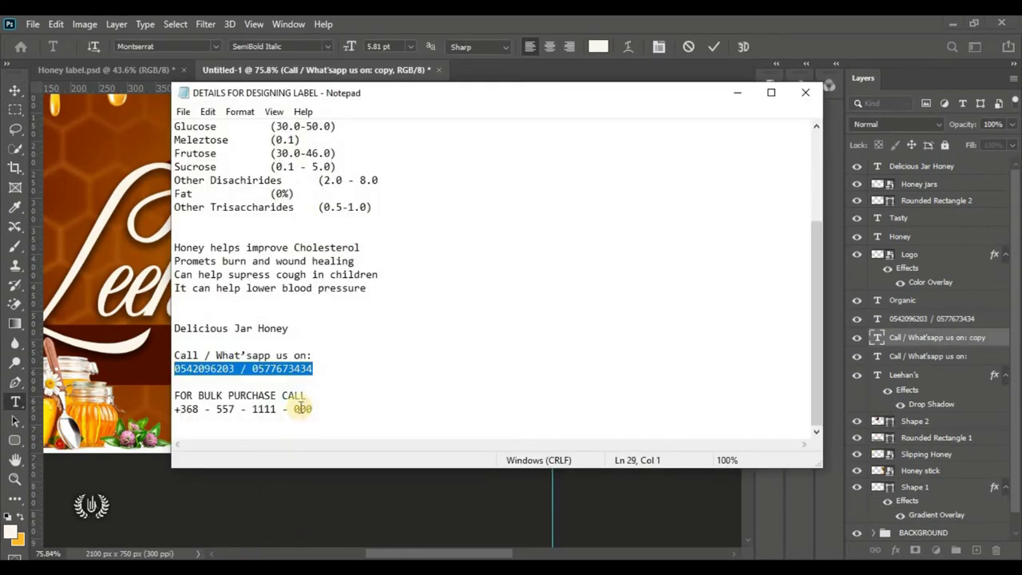
{"action": "left_click_drag", "start_coordinate": [311, 395], "coordinate": [139, 394]}
{"action": "right_click", "coordinate": [200, 396]}
{"action": "left_click", "coordinate": [303, 226]}
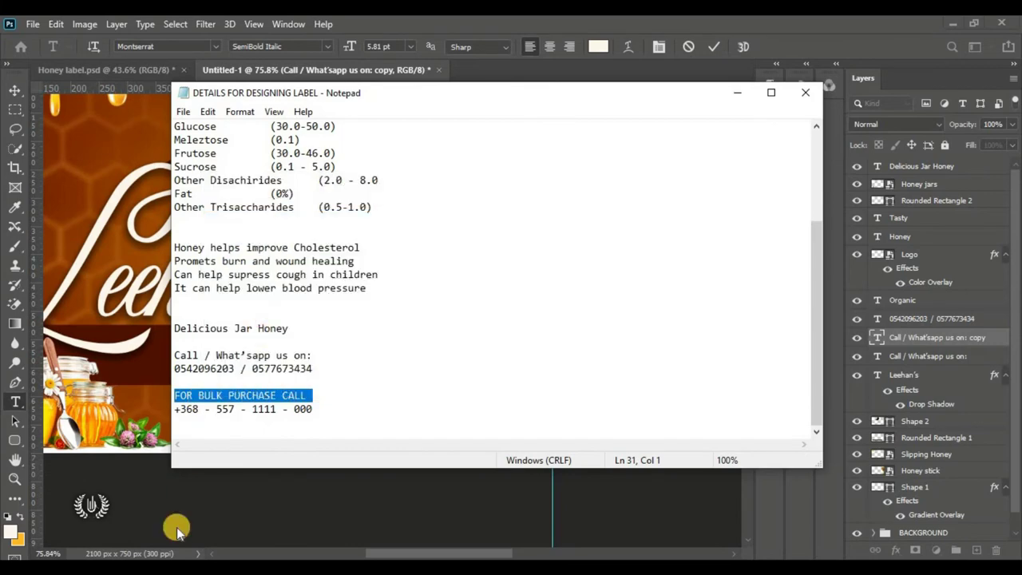
{"action": "key", "text": "alt+Tab"}
{"action": "right_click", "coordinate": [266, 447]}
{"action": "left_click", "coordinate": [344, 199]}
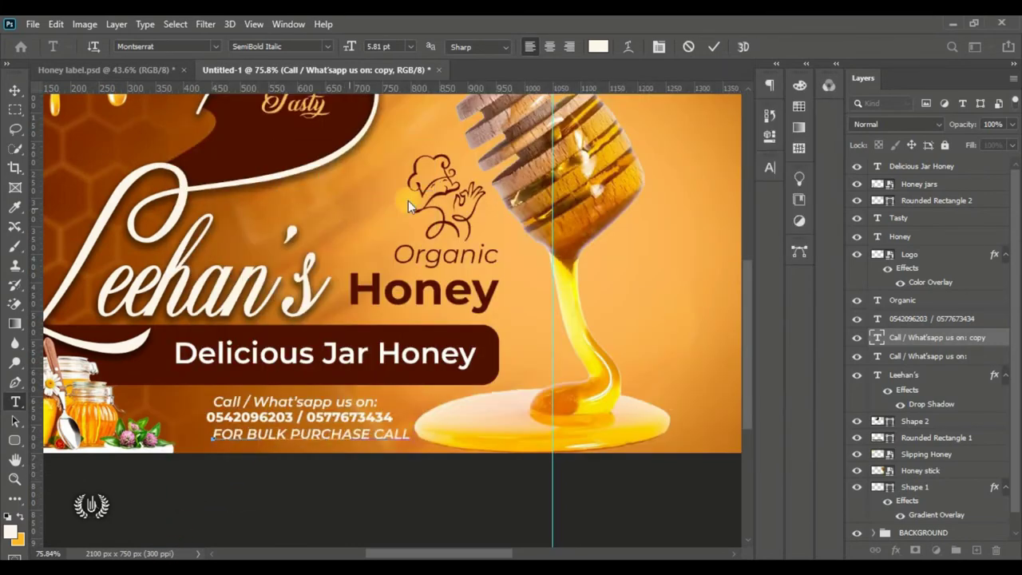
{"action": "left_click", "coordinate": [713, 48]}
- Set the 'Call / What'sapp us on:' heading to All Caps at 5.4 pt
{"action": "key", "text": "v"}
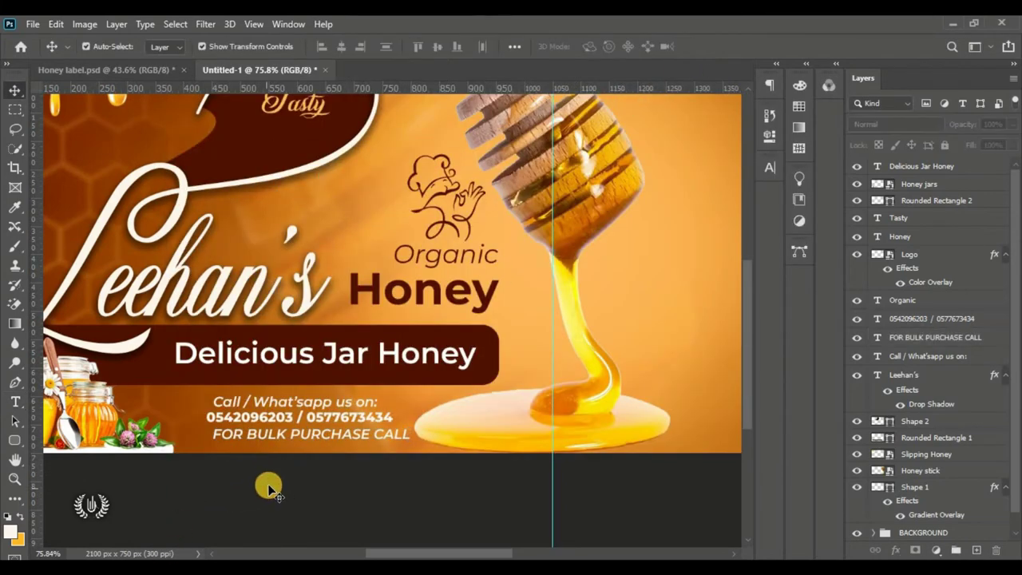
{"action": "left_click", "coordinate": [318, 400]}
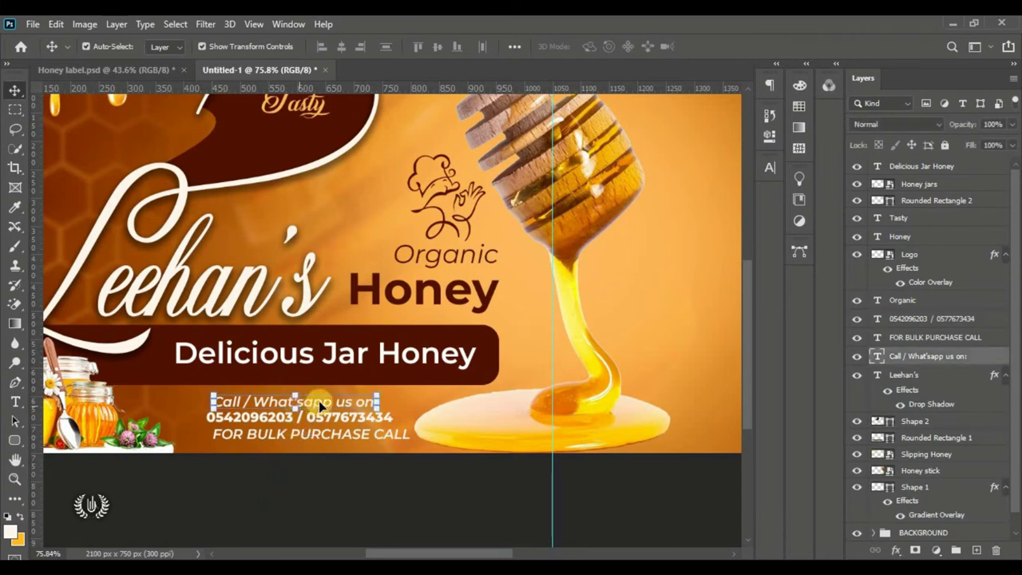
{"action": "double_click", "coordinate": [319, 400]}
{"action": "left_click", "coordinate": [769, 167]}
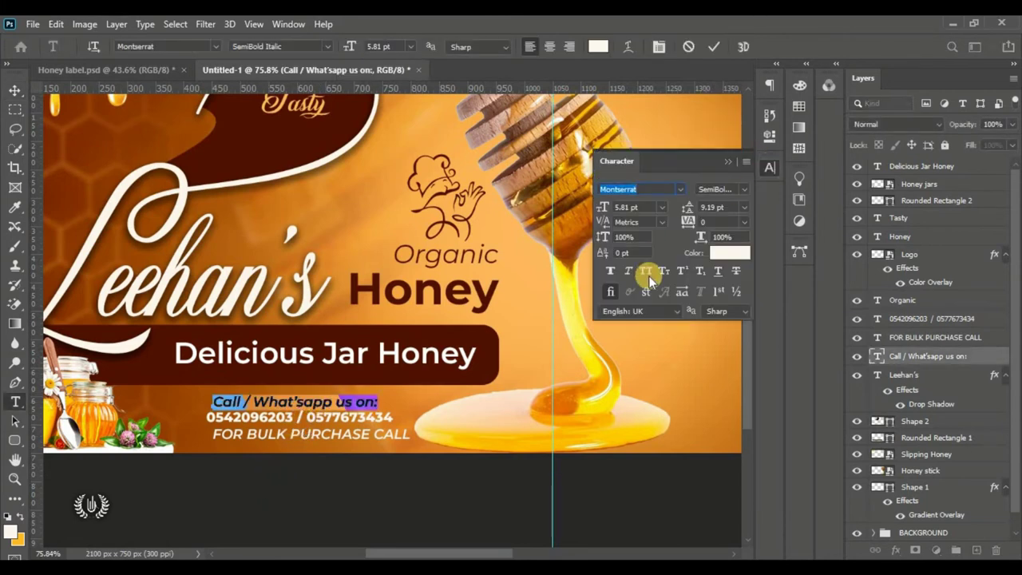
{"action": "left_click", "coordinate": [646, 272]}
{"action": "left_click", "coordinate": [730, 163]}
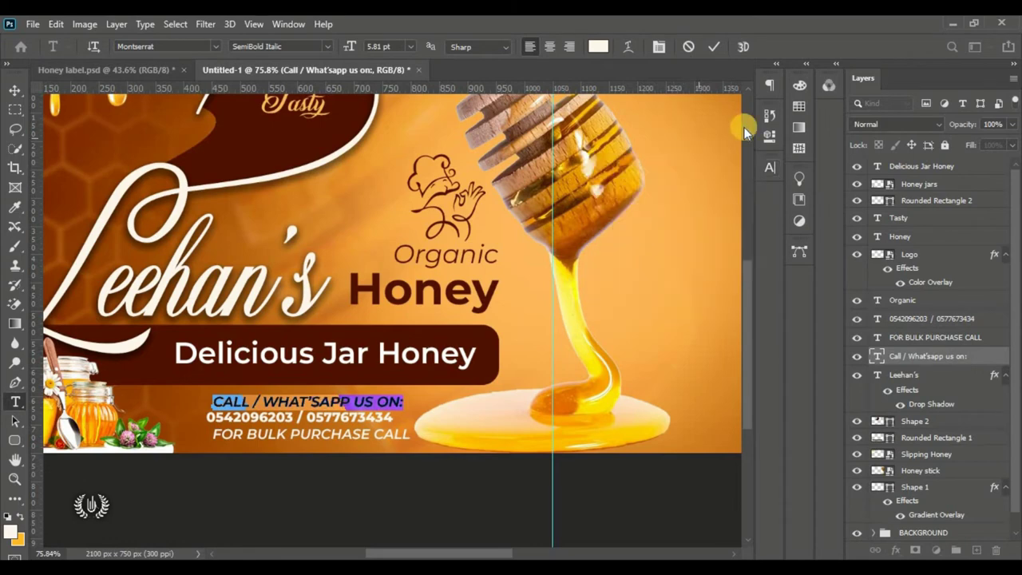
{"action": "left_click", "coordinate": [769, 167]}
{"action": "left_click", "coordinate": [626, 207]}
{"action": "type", "text": "5.4"}
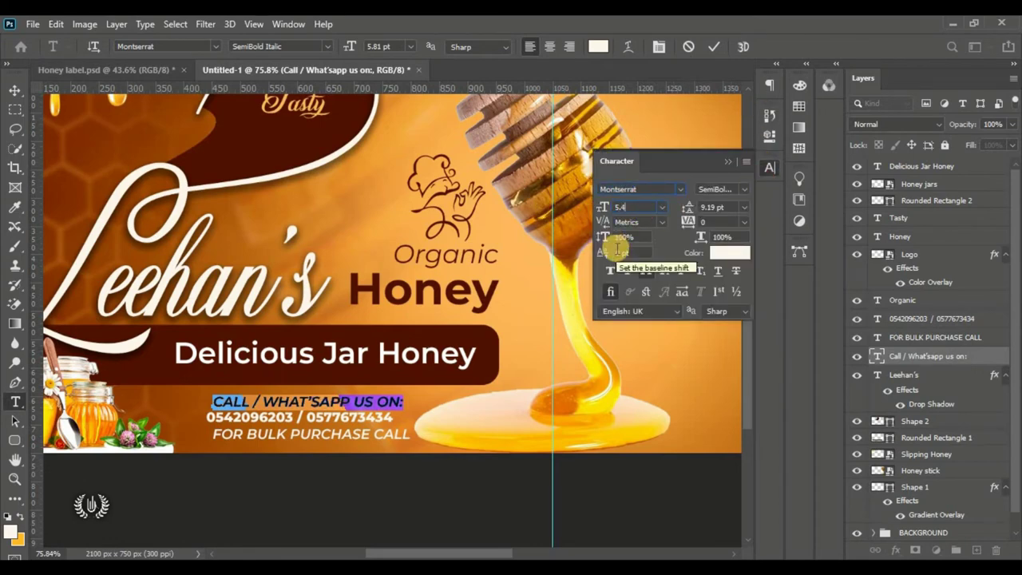
{"action": "key", "text": "Return"}
{"action": "left_click", "coordinate": [728, 161]}
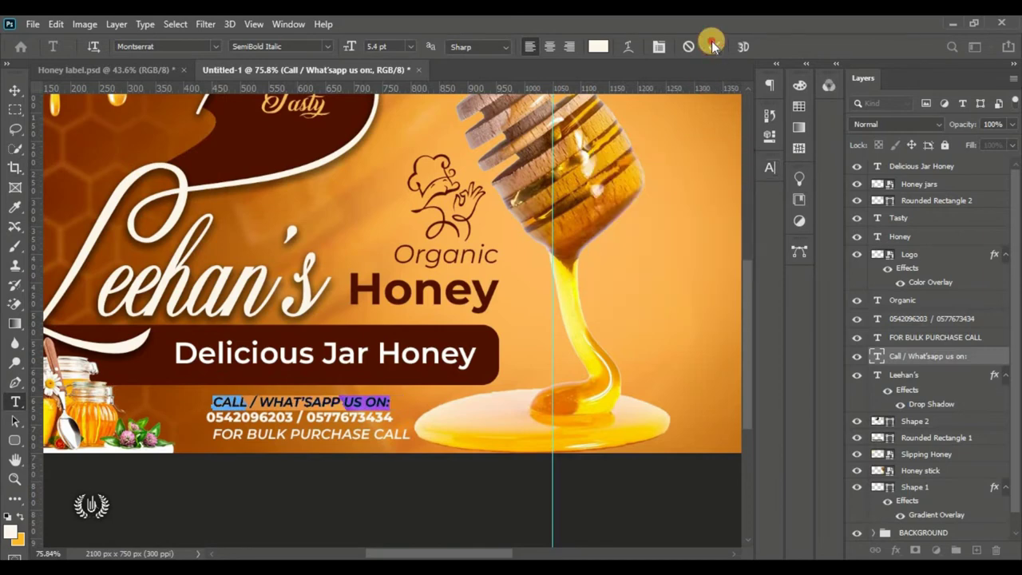
{"action": "left_click", "coordinate": [713, 46]}
- Set the 'FOR BULK PURCHASE CALL' line to 5.4 pt
{"action": "key", "text": "v"}
{"action": "left_click", "coordinate": [345, 436]}
{"action": "left_click", "coordinate": [768, 168]}
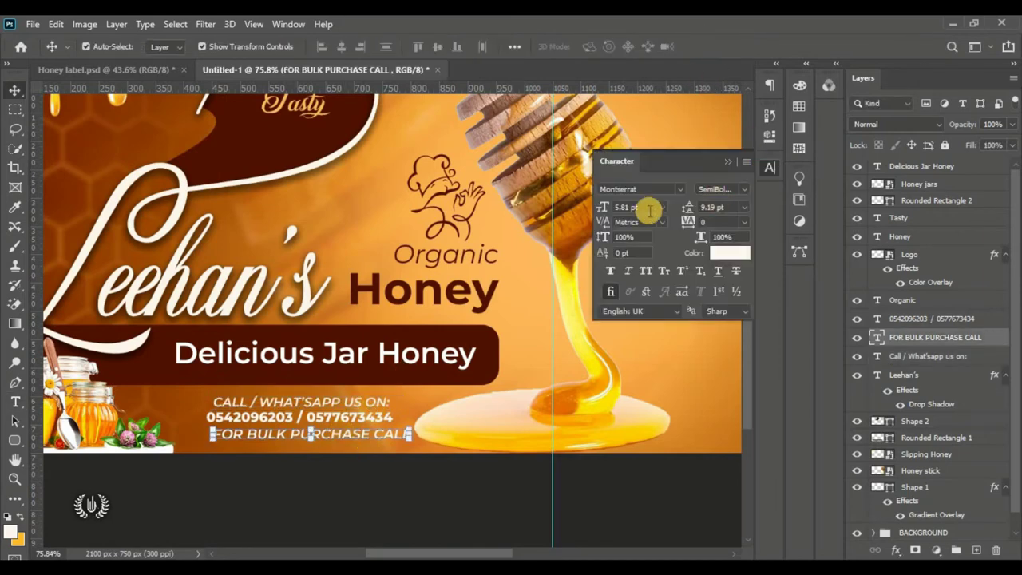
{"action": "type", "text": "5.4"}
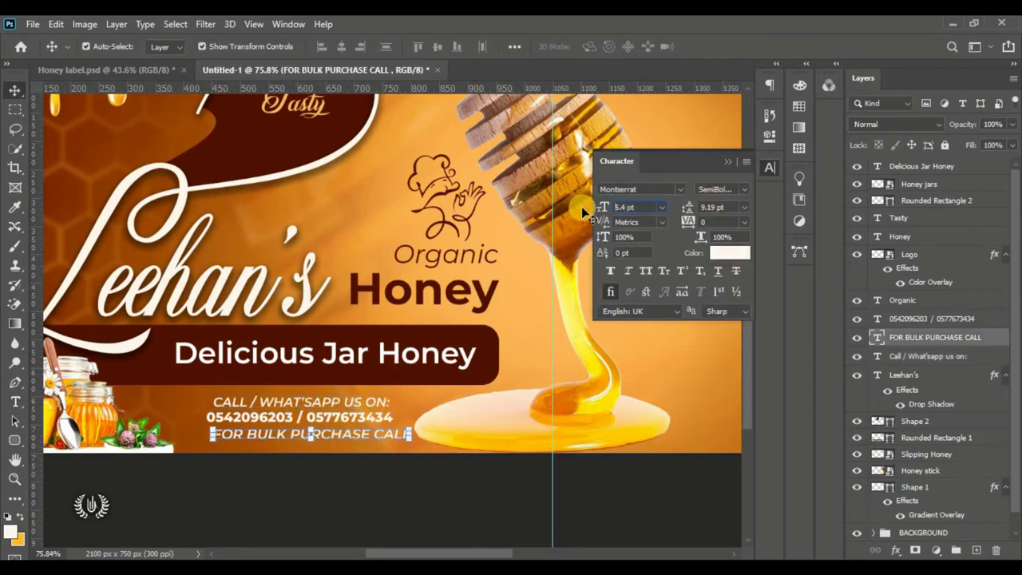
{"action": "key", "text": "Return"}
{"action": "left_click", "coordinate": [728, 161]}
{"action": "left_click", "coordinate": [295, 479]}
- Shrink the three caption lines to about 81% and duplicate the phone number below the bulk line
{"action": "left_click", "coordinate": [341, 418]}
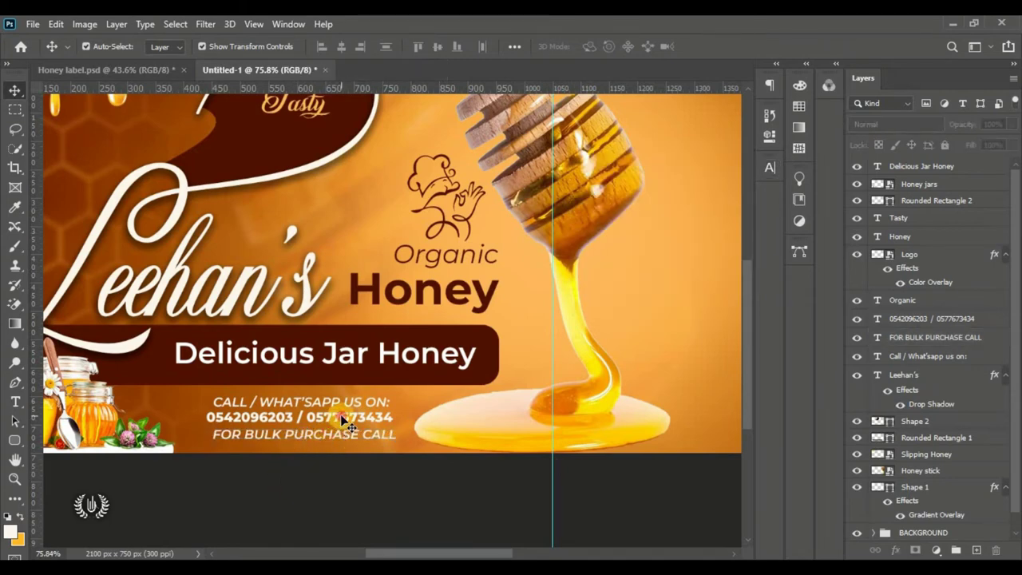
{"action": "key", "text": "ctrl+a"}
{"action": "scroll", "coordinate": [290, 454], "scroll_direction": "up", "scroll_amount": 4}
{"action": "scroll", "coordinate": [289, 454], "scroll_direction": "up", "scroll_amount": 1}
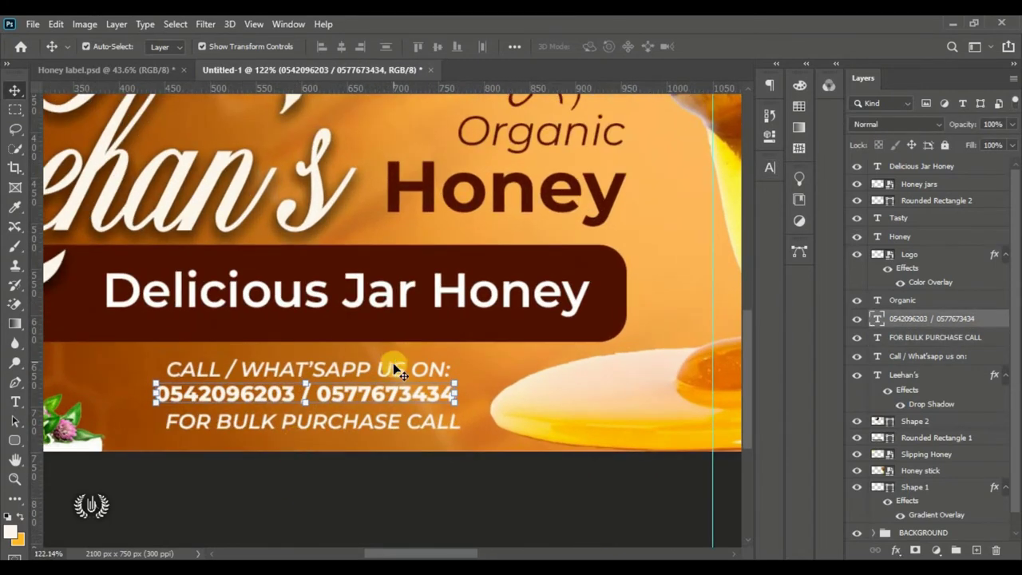
{"action": "left_click", "coordinate": [393, 382], "text": "shift"}
{"action": "left_click", "coordinate": [382, 425], "text": "shift"}
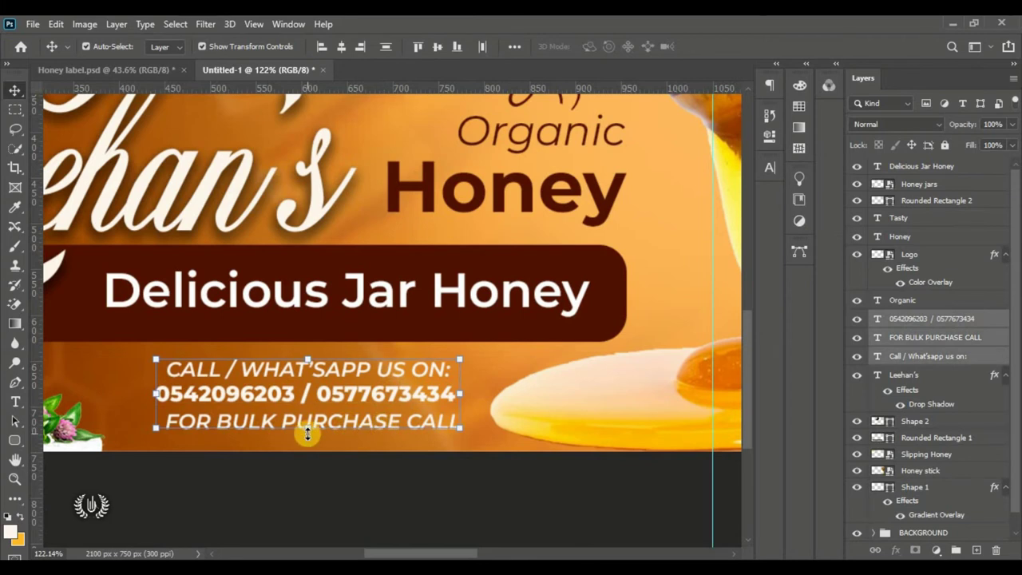
{"action": "key", "text": "ctrl+t"}
{"action": "left_click_drag", "start_coordinate": [307, 427], "coordinate": [304, 394]}
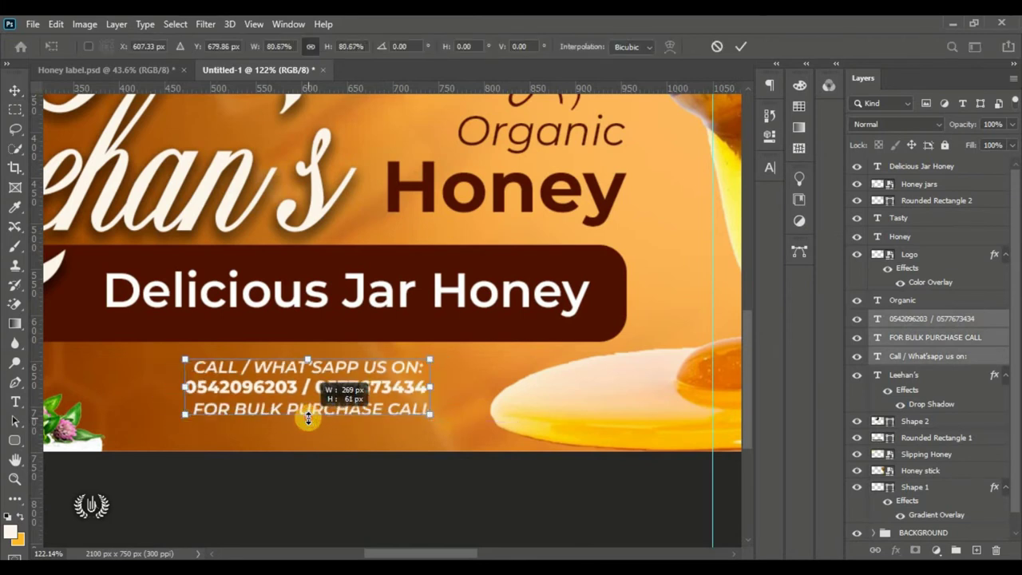
{"action": "left_click", "coordinate": [734, 49]}
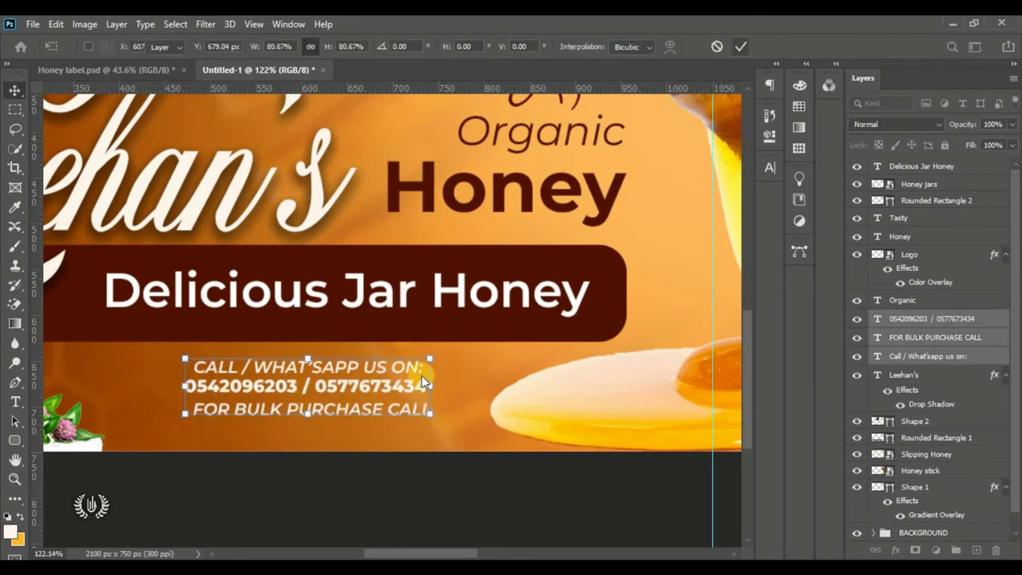
{"action": "left_click", "coordinate": [349, 386]}
{"action": "mouse_move", "coordinate": [344, 409]}
{"action": "left_mouse_down"}
{"action": "mouse_move", "coordinate": [343, 427]}
{"action": "mouse_move", "coordinate": [174, 409]}
{"action": "left_mouse_up"}
- Replace the duplicated line with the bulk-purchase phone number and widen its letter spacing
{"action": "double_click", "coordinate": [344, 427]}
{"action": "key", "text": "alt+Tab"}
{"action": "right_click", "coordinate": [221, 410]}
{"action": "left_click", "coordinate": [293, 232]}
{"action": "key", "text": "alt+Tab"}
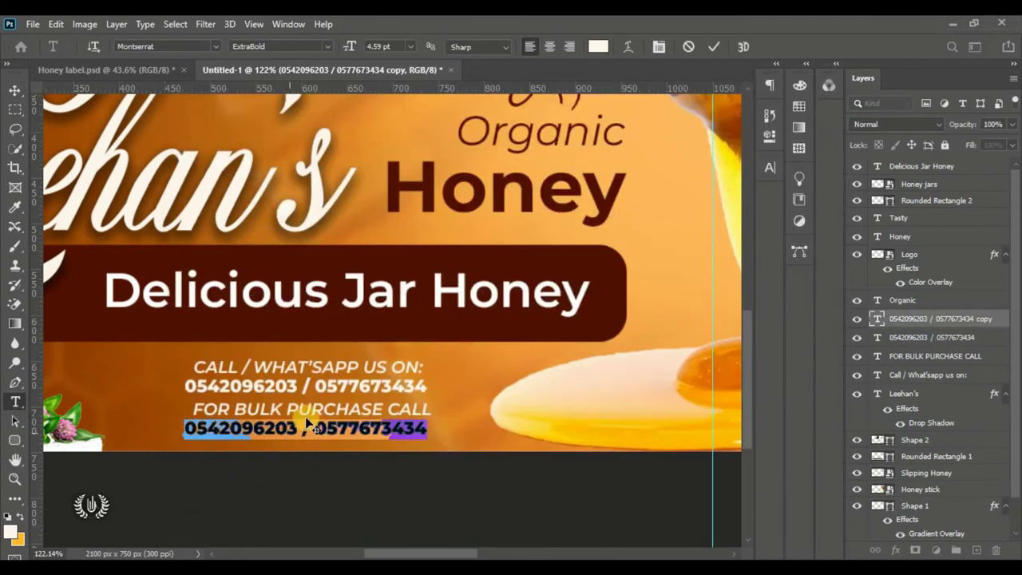
{"action": "right_click", "coordinate": [306, 423]}
{"action": "left_click", "coordinate": [355, 185]}
{"action": "type", "text": "+368 - 557 - 1111 - 000"}
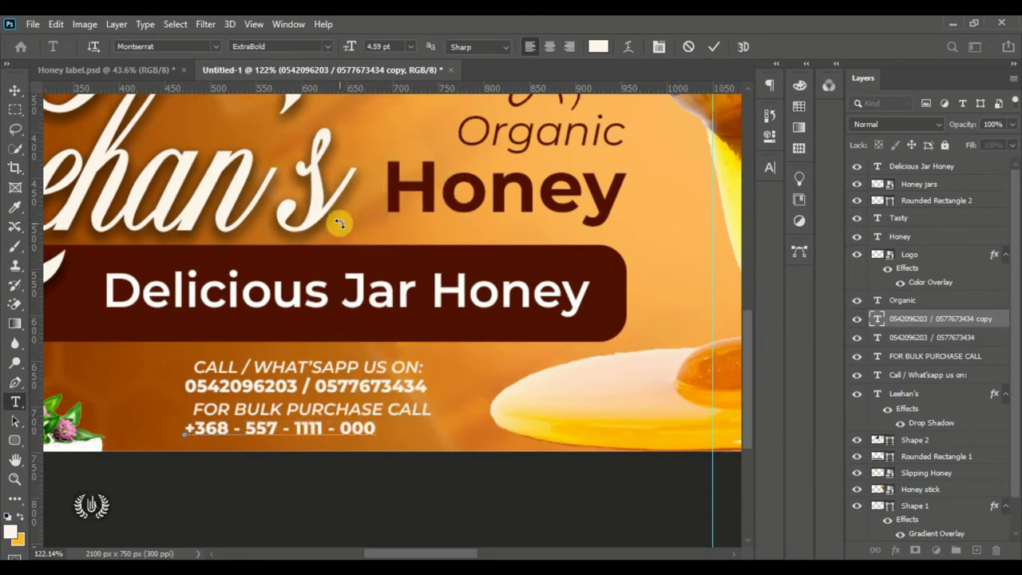
{"action": "left_click_drag", "start_coordinate": [186, 428], "coordinate": [239, 428]}
{"action": "left_click", "coordinate": [769, 169]}
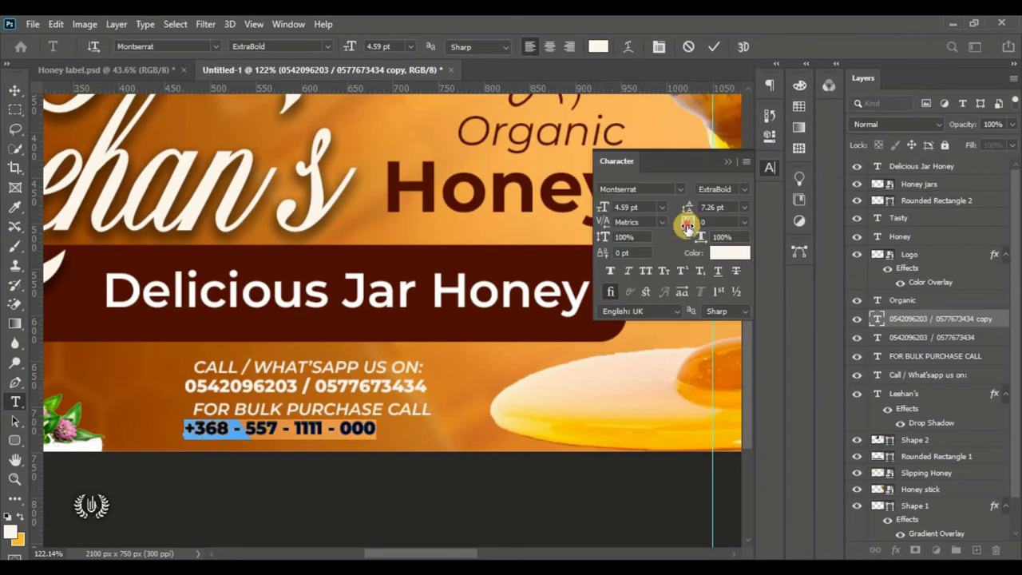
{"action": "left_click_drag", "start_coordinate": [687, 221], "coordinate": [691, 229]}
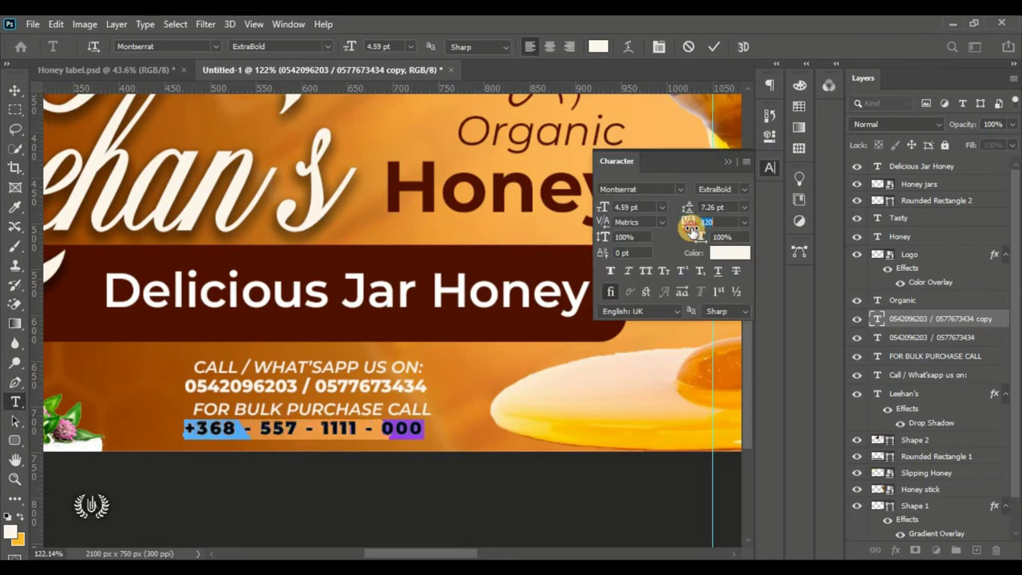
{"action": "left_click", "coordinate": [266, 445]}
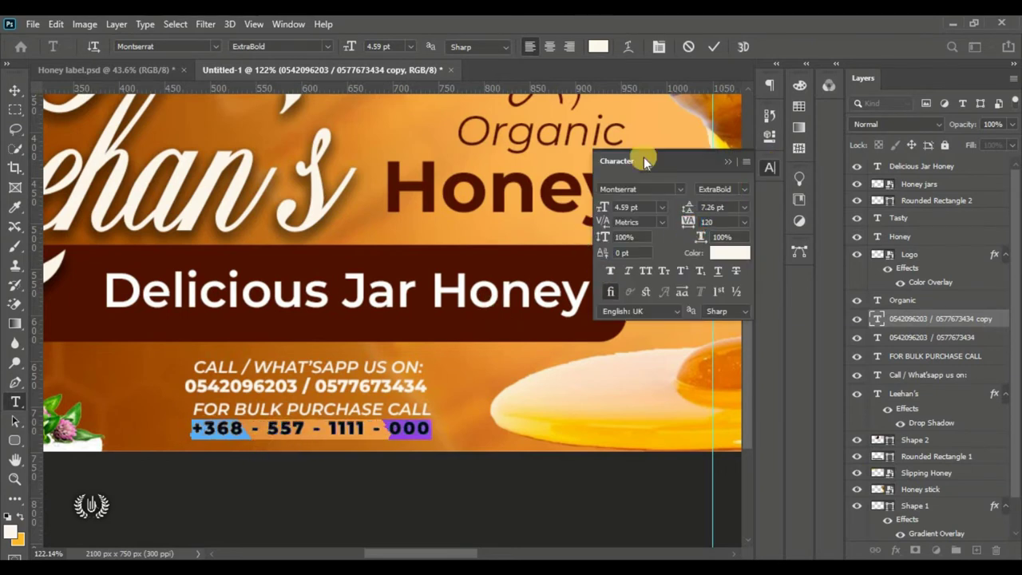
{"action": "key", "text": "ctrl+Return"}
- Centre the four caption lines horizontally and enlarge the block to about 114%
{"action": "key", "text": "v"}
{"action": "left_click", "coordinate": [727, 161]}
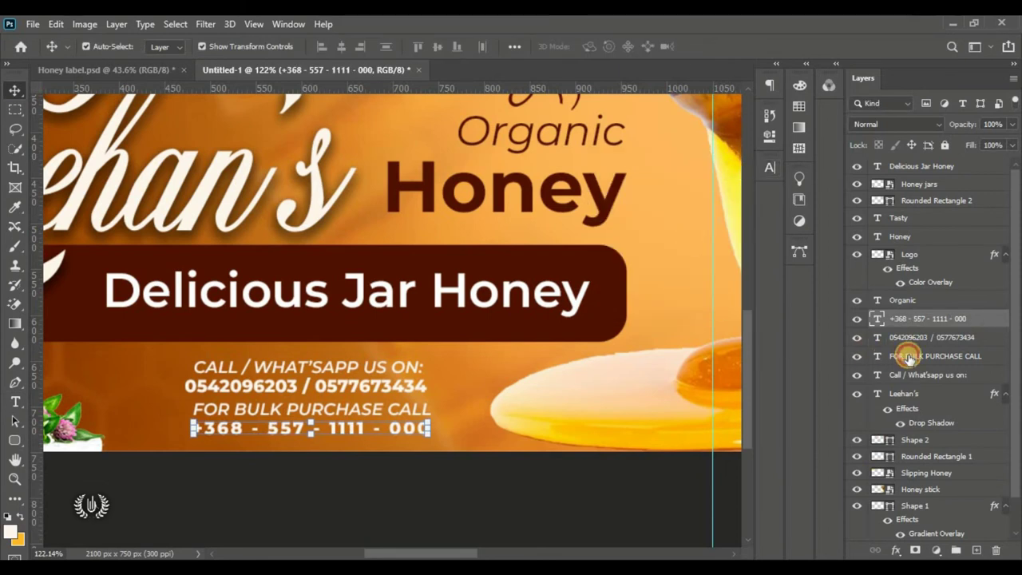
{"action": "left_click", "coordinate": [910, 356]}
{"action": "left_click", "coordinate": [934, 374]}
{"action": "left_click", "coordinate": [967, 319], "text": "shift"}
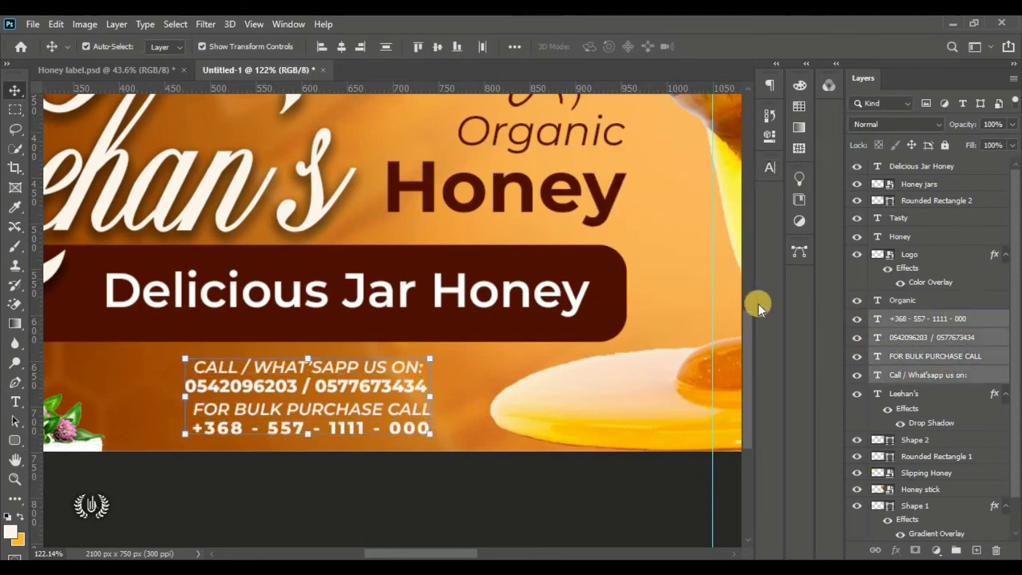
{"action": "left_click", "coordinate": [342, 46]}
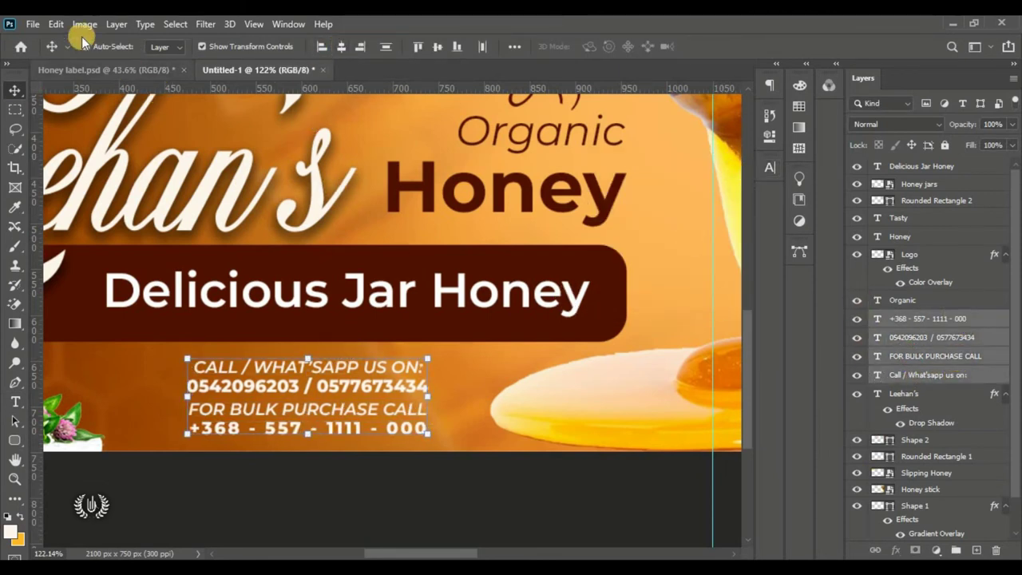
{"action": "left_click", "coordinate": [55, 24]}
{"action": "left_click", "coordinate": [185, 354]}
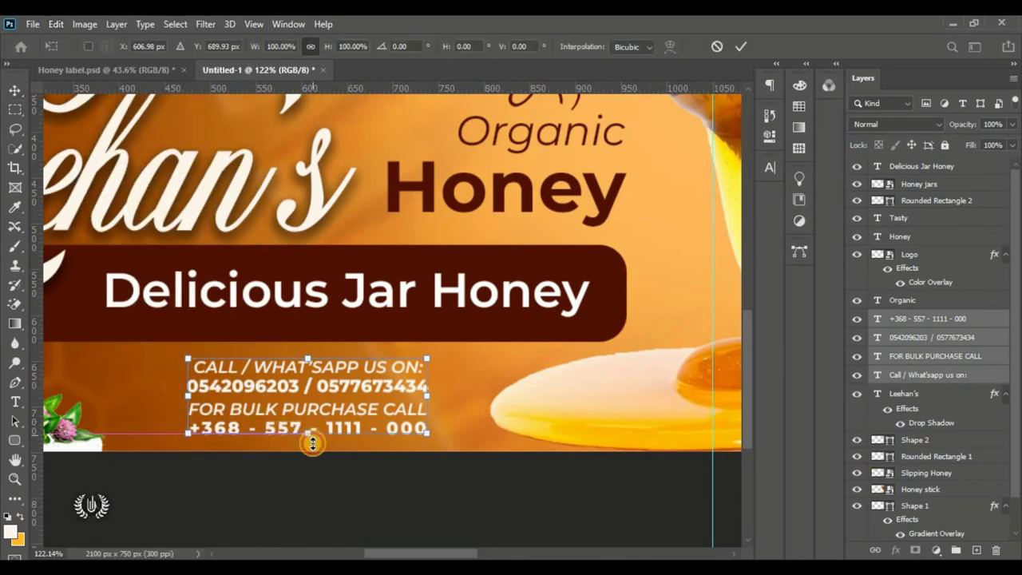
{"action": "left_click_drag", "start_coordinate": [312, 444], "coordinate": [312, 456]}
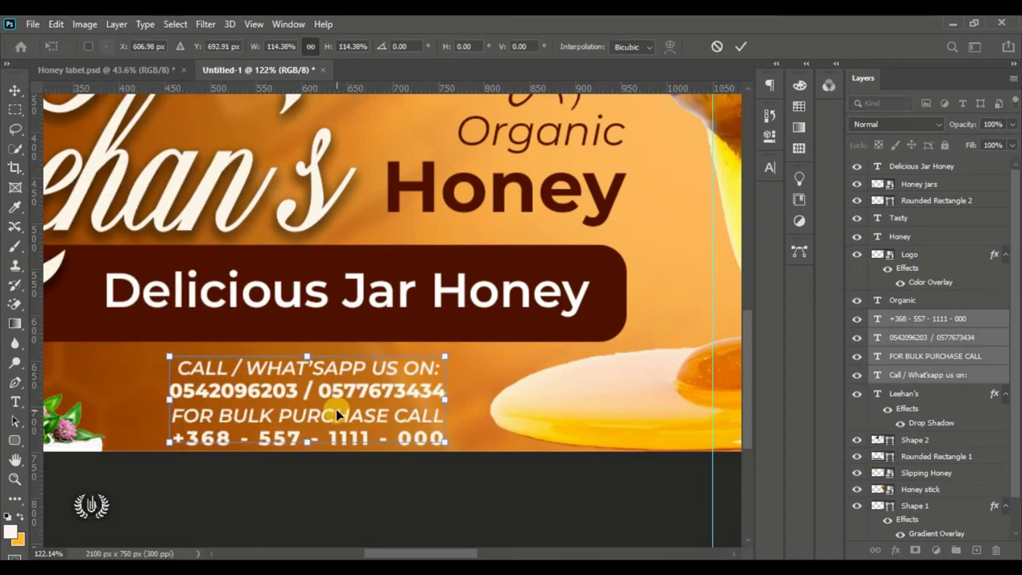
{"action": "left_click", "coordinate": [740, 46]}
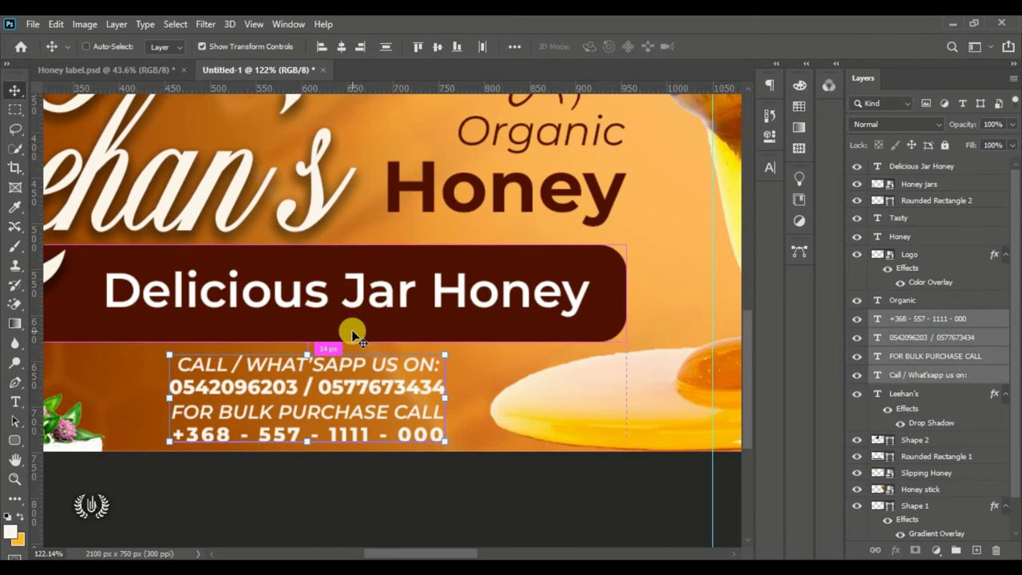
{"action": "key", "text": "ctrl+0"}
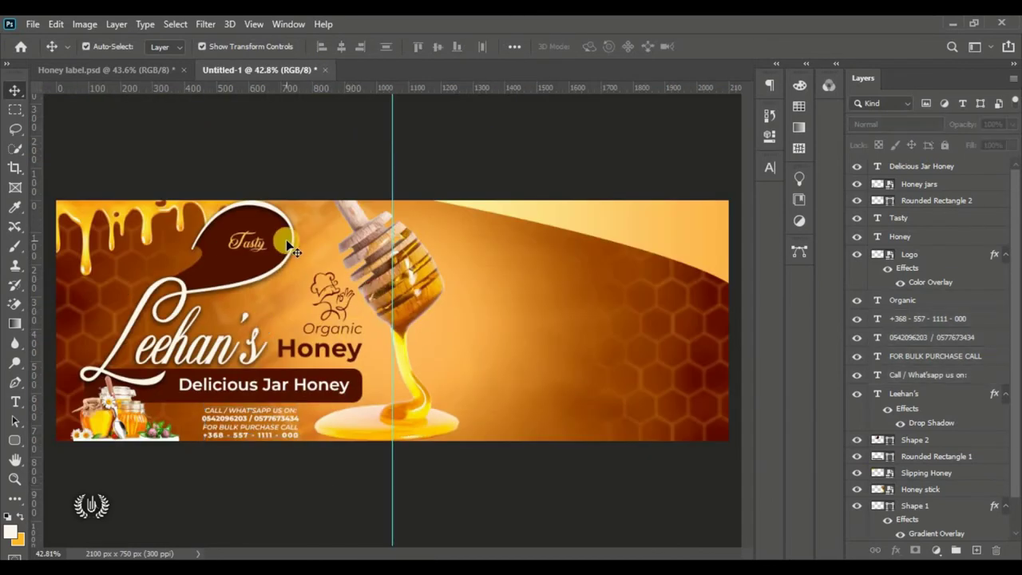
- Group the title, logo, bar and contact layers above Shape 1 into a group named LEEHAN
{"action": "left_click", "coordinate": [926, 166]}
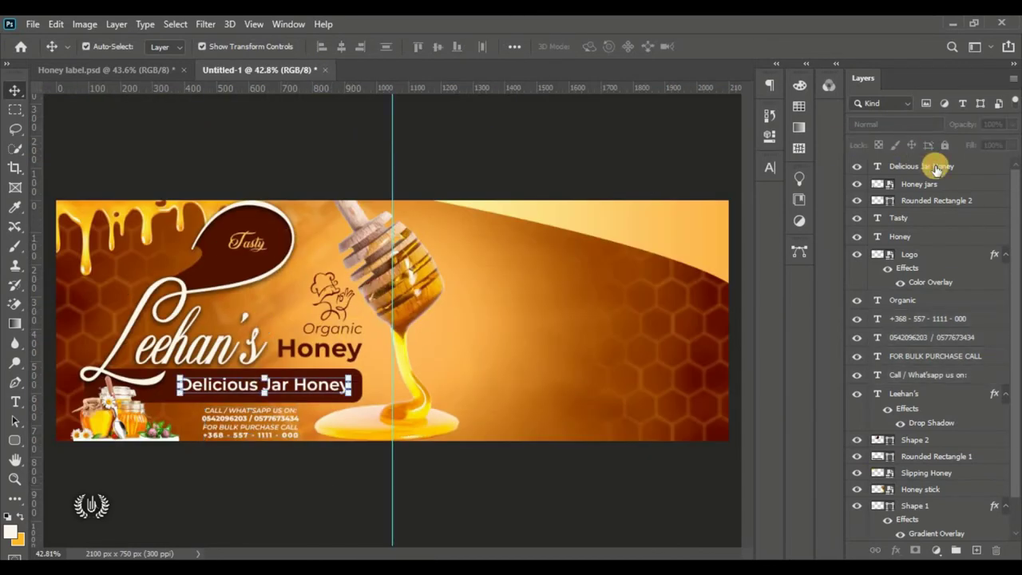
{"action": "scroll", "coordinate": [922, 331], "scroll_direction": "down", "scroll_amount": 2}
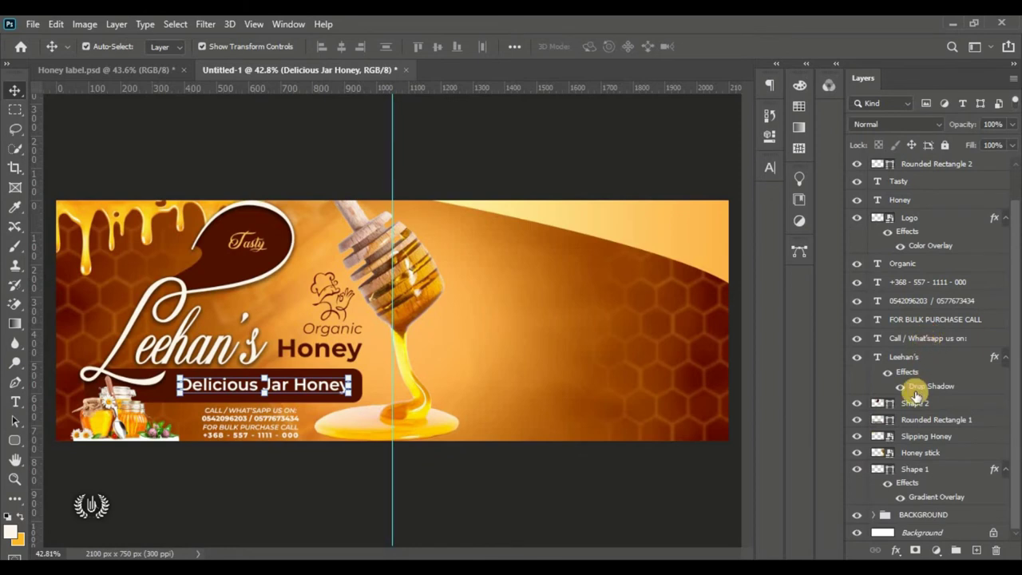
{"action": "left_click", "coordinate": [924, 469], "text": "shift"}
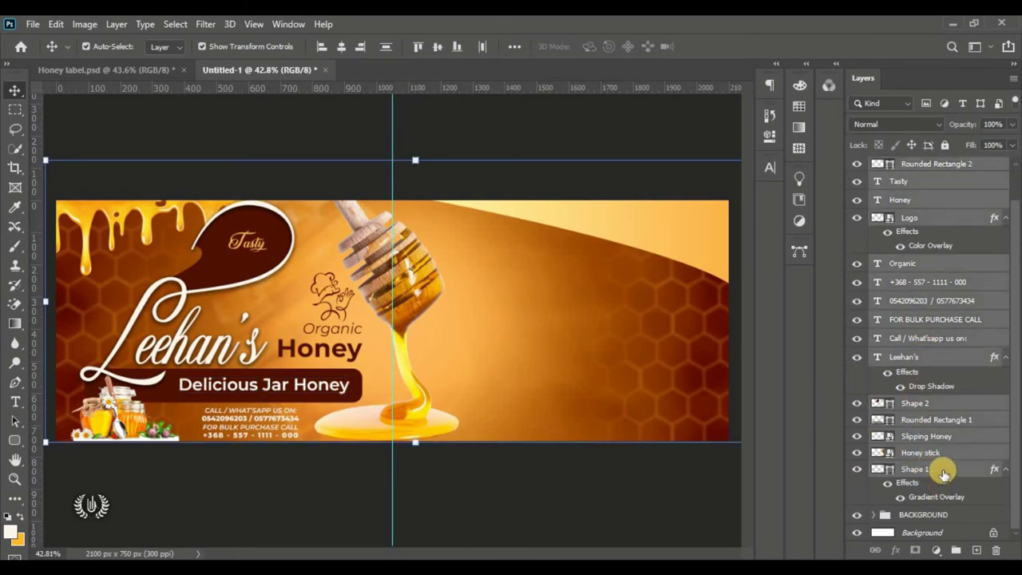
{"action": "left_click", "coordinate": [956, 550]}
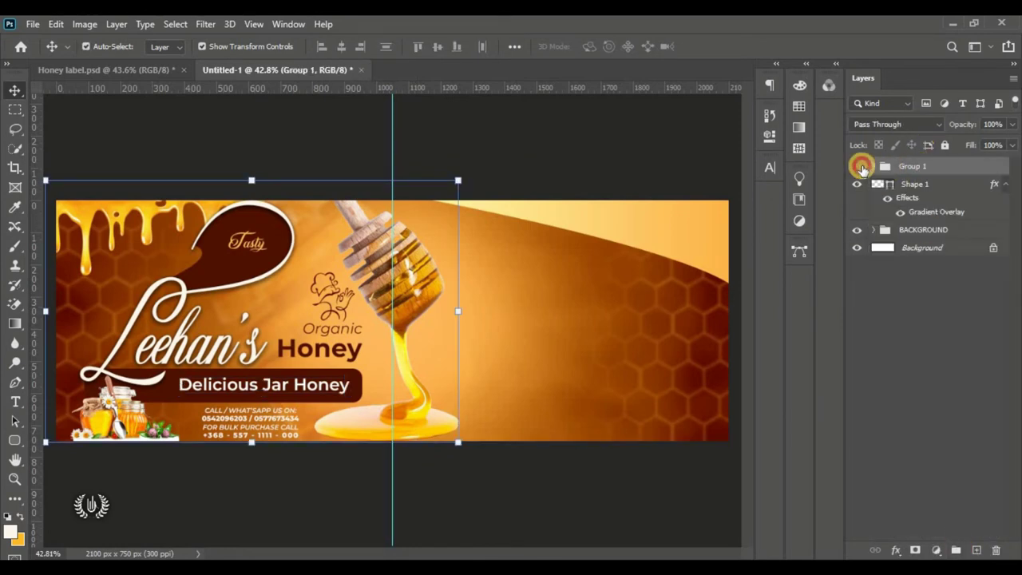
{"action": "left_click", "coordinate": [858, 166]}
{"action": "double_click", "coordinate": [911, 166]}
{"action": "type", "text": "LEEHAN"}
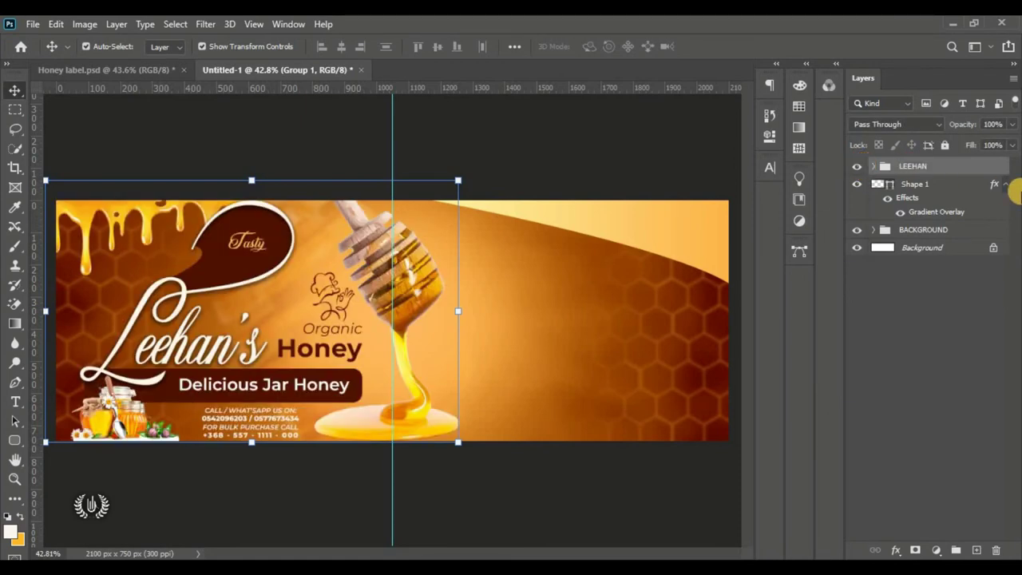
{"action": "left_click", "coordinate": [589, 158]}
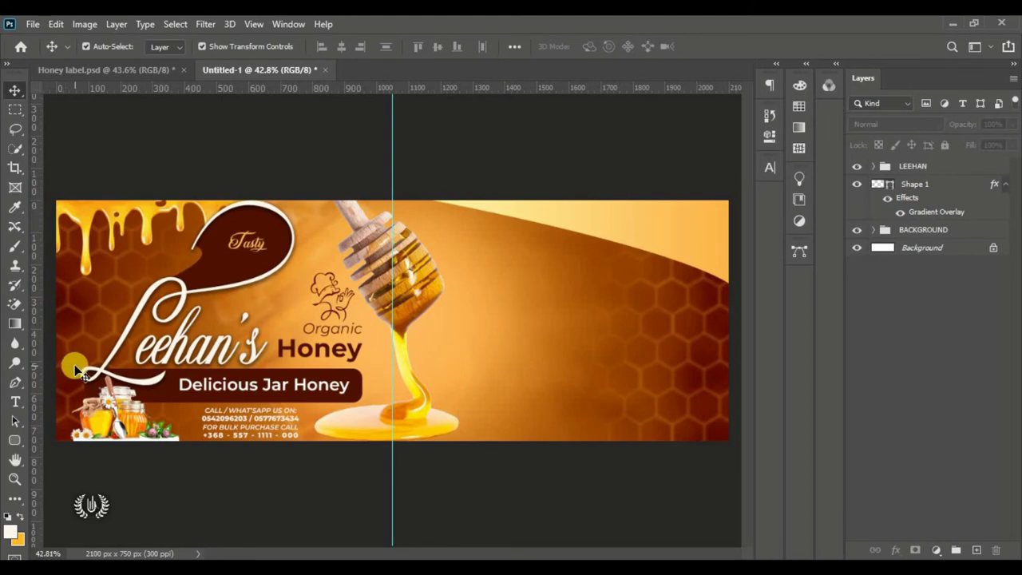
{"action": "left_click", "coordinate": [33, 24]}
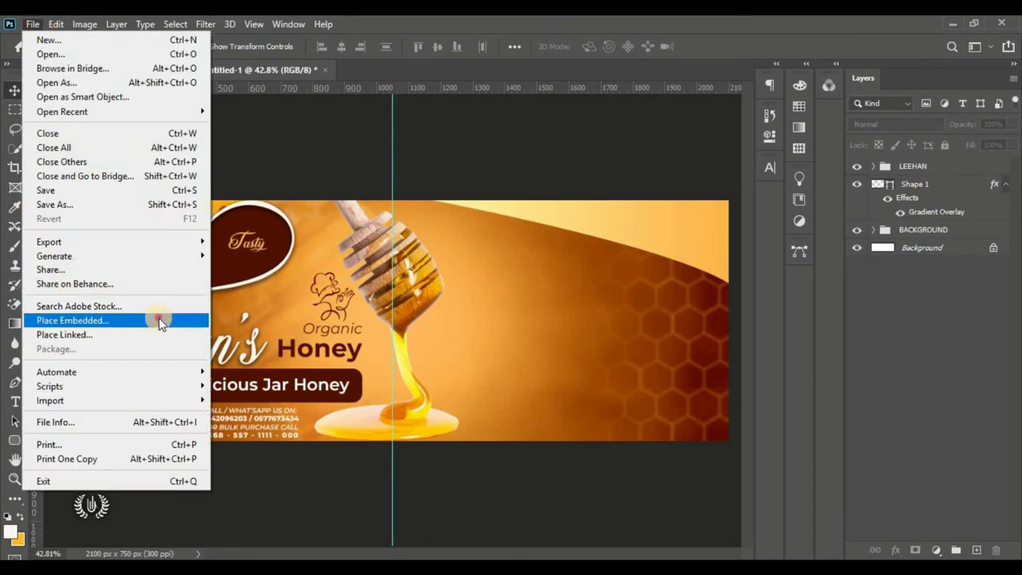
- Embed the Honey jars image, scaled to about 26%, just right of the honey dipper
{"action": "left_click", "coordinate": [159, 318]}
{"action": "left_click", "coordinate": [851, 137]}
{"action": "left_click", "coordinate": [789, 421]}
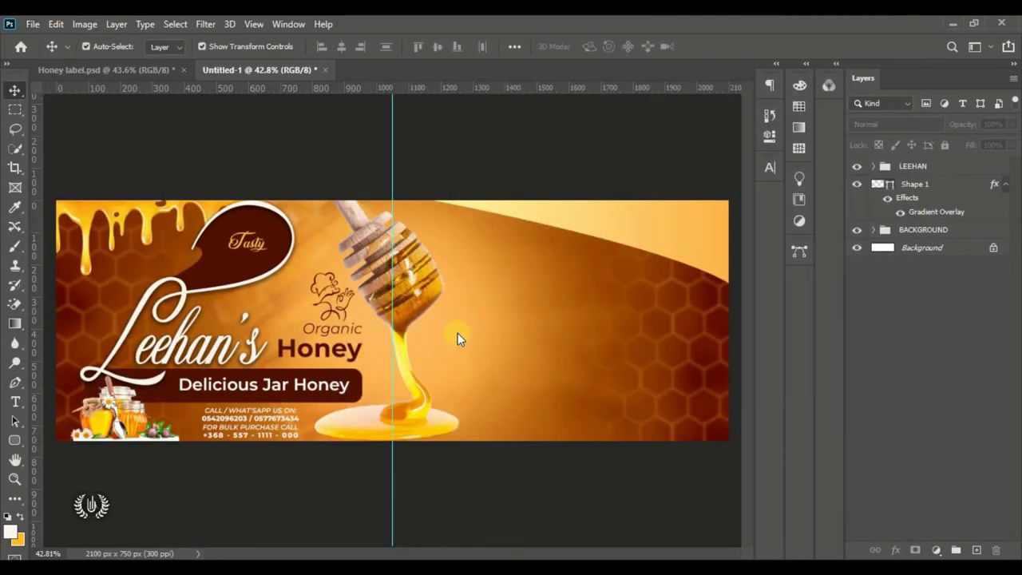
{"action": "left_click_drag", "start_coordinate": [194, 439], "coordinate": [434, 304]}
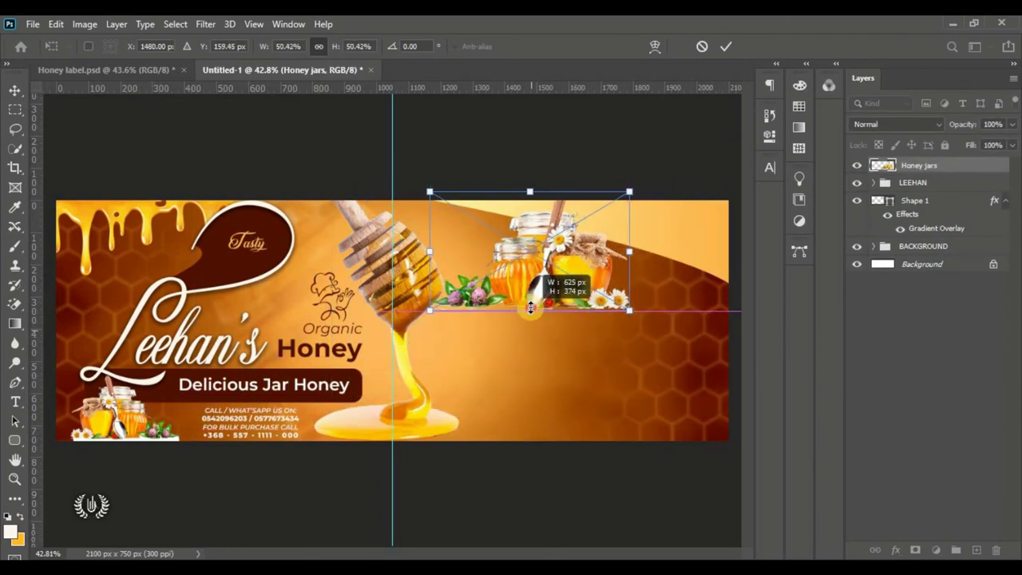
{"action": "left_click_drag", "start_coordinate": [528, 305], "coordinate": [534, 342]}
{"action": "mouse_move", "coordinate": [629, 337]}
{"action": "left_mouse_down"}
{"action": "mouse_move", "coordinate": [559, 295]}
{"action": "mouse_move", "coordinate": [512, 301]}
{"action": "mouse_move", "coordinate": [499, 317]}
{"action": "mouse_move", "coordinate": [567, 315]}
{"action": "left_mouse_up"}
{"action": "left_click", "coordinate": [727, 47]}
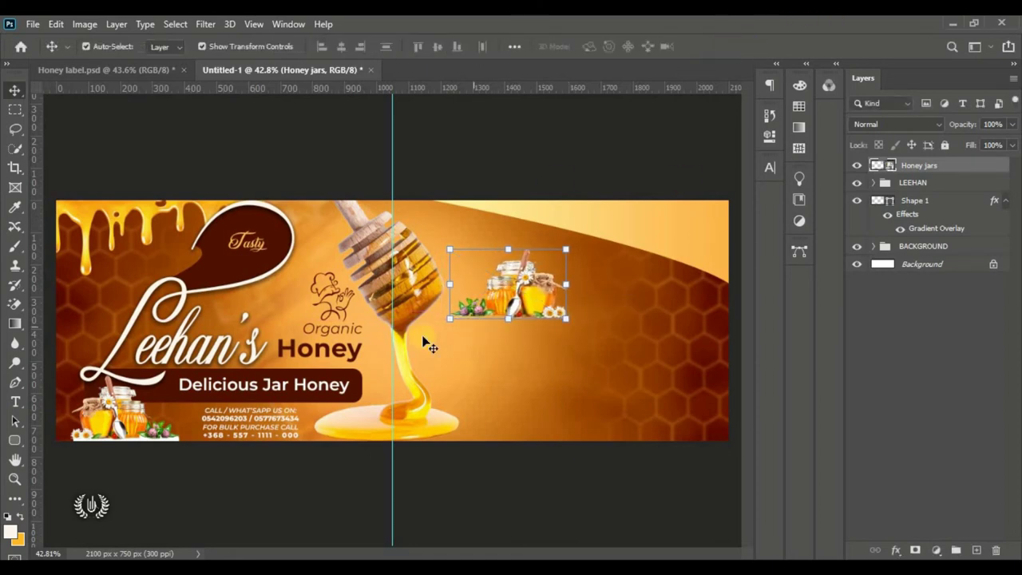
{"action": "left_click", "coordinate": [15, 401]}
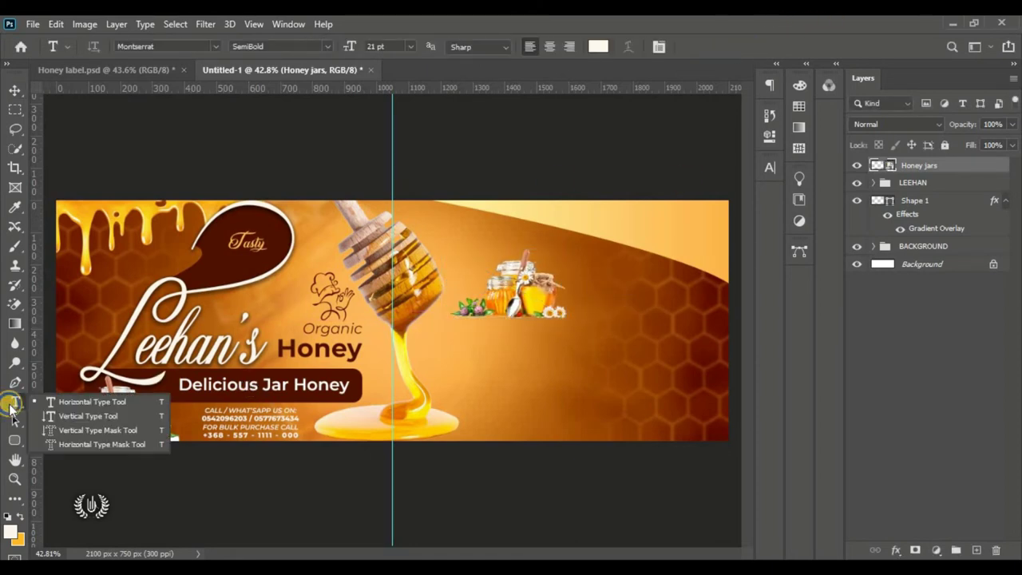
- Add '100%' in dark brown Montserrat Black Italic beneath the honey jars image
{"action": "left_click", "coordinate": [571, 364]}
{"action": "left_click_drag", "start_coordinate": [654, 388], "coordinate": [527, 373]}
{"action": "left_click", "coordinate": [332, 46]}
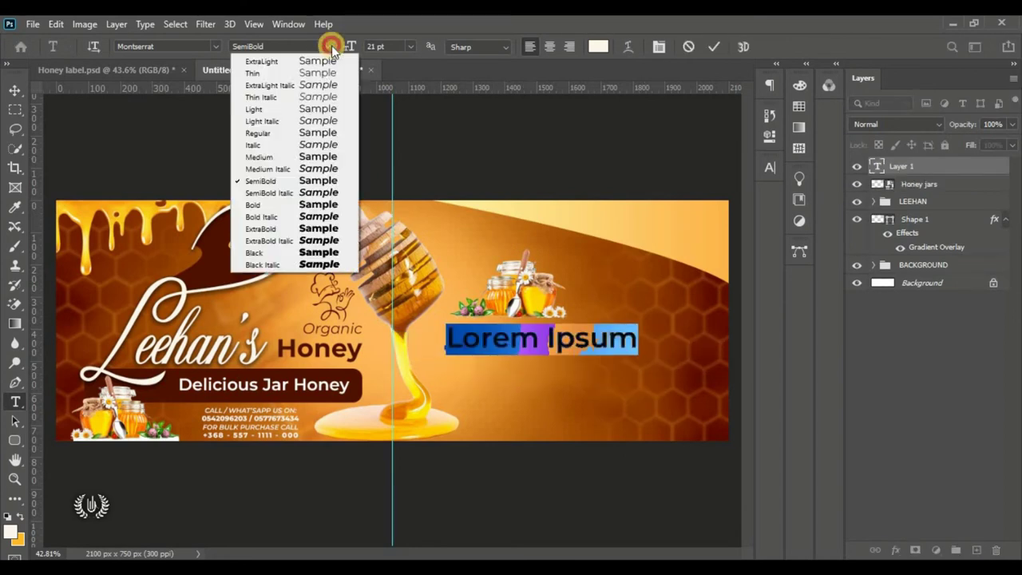
{"action": "left_click", "coordinate": [323, 263]}
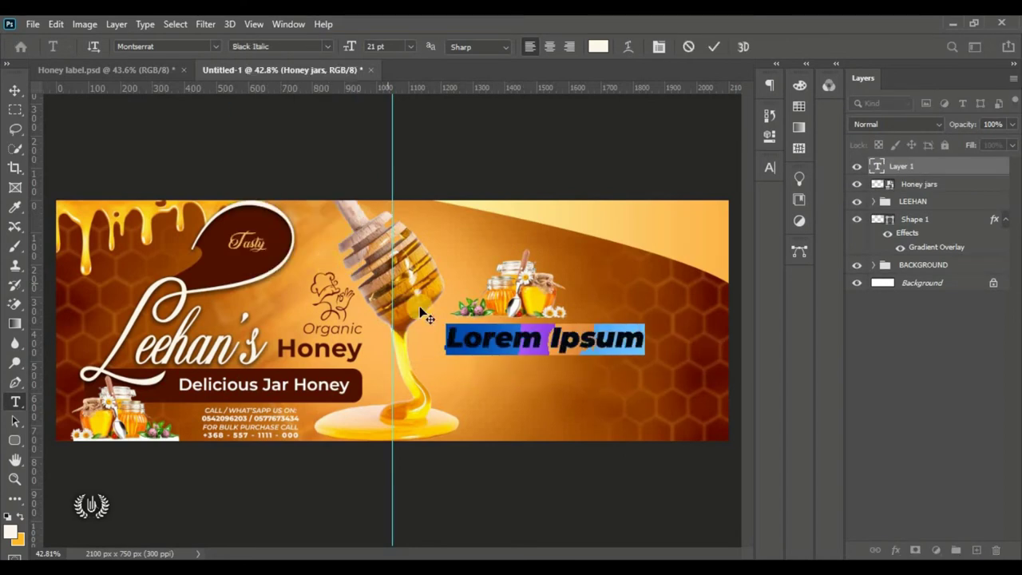
{"action": "left_click", "coordinate": [596, 47]}
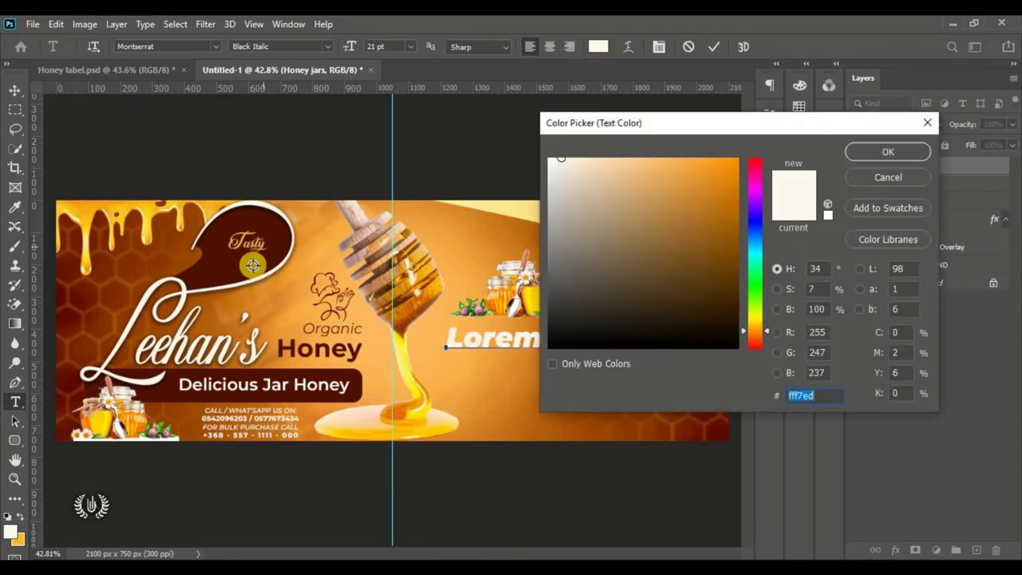
{"action": "left_click", "coordinate": [231, 267]}
{"action": "left_click", "coordinate": [862, 156]}
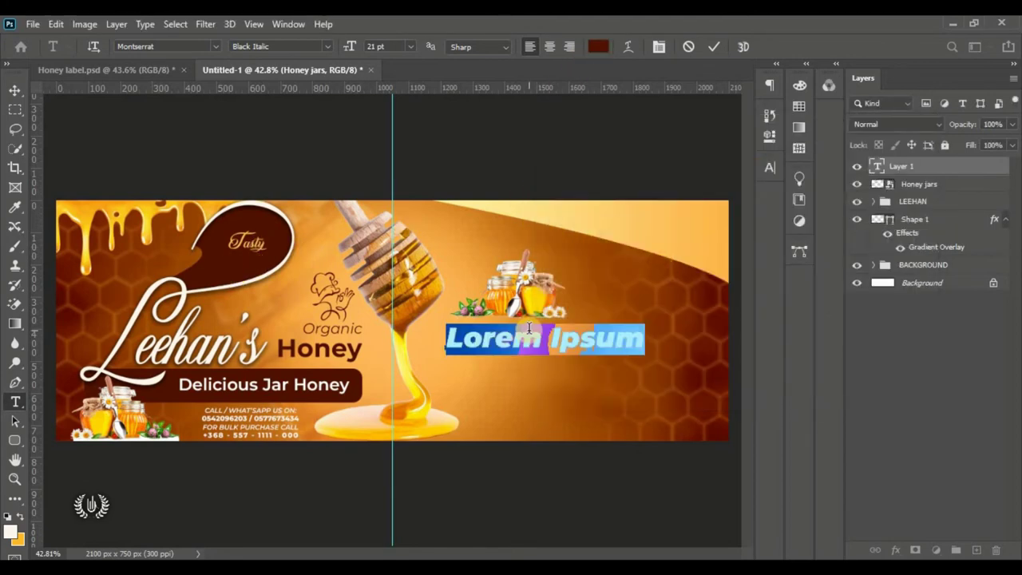
{"action": "type", "text": "100"}
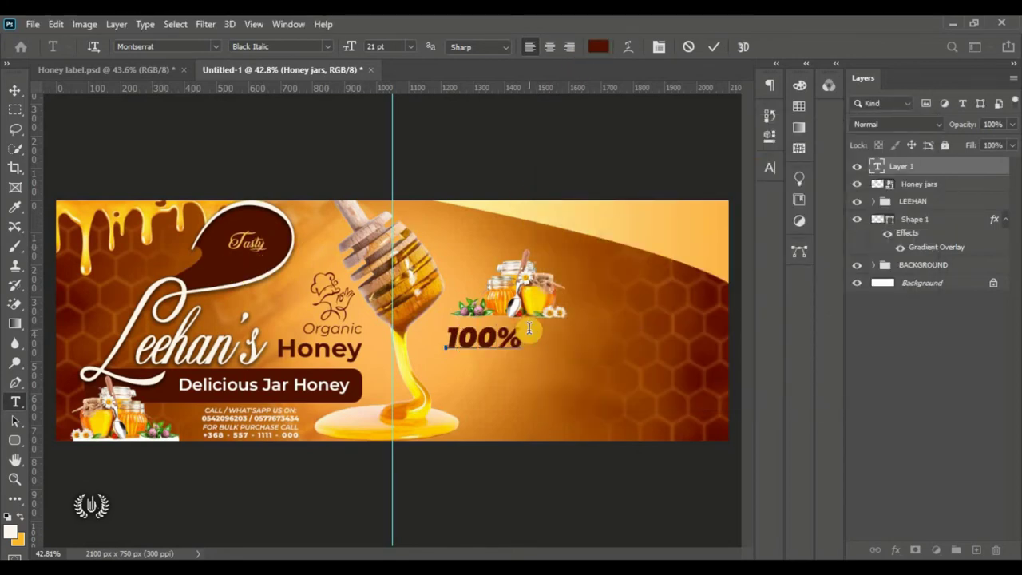
{"action": "key", "text": "ctrl+Return"}
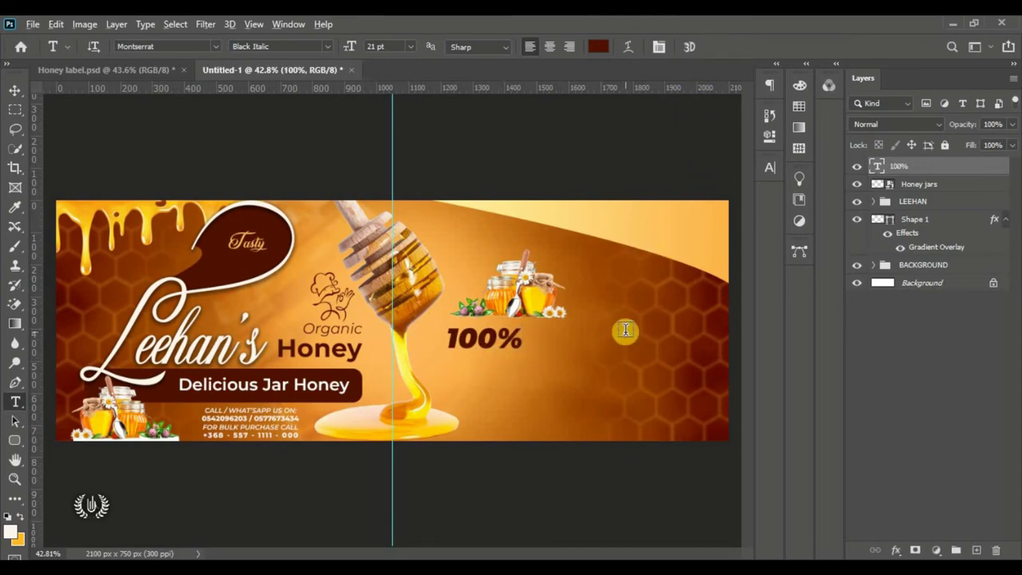
{"action": "scroll", "coordinate": [615, 336], "scroll_direction": "up", "scroll_amount": 3}
{"action": "left_click", "coordinate": [638, 322]}
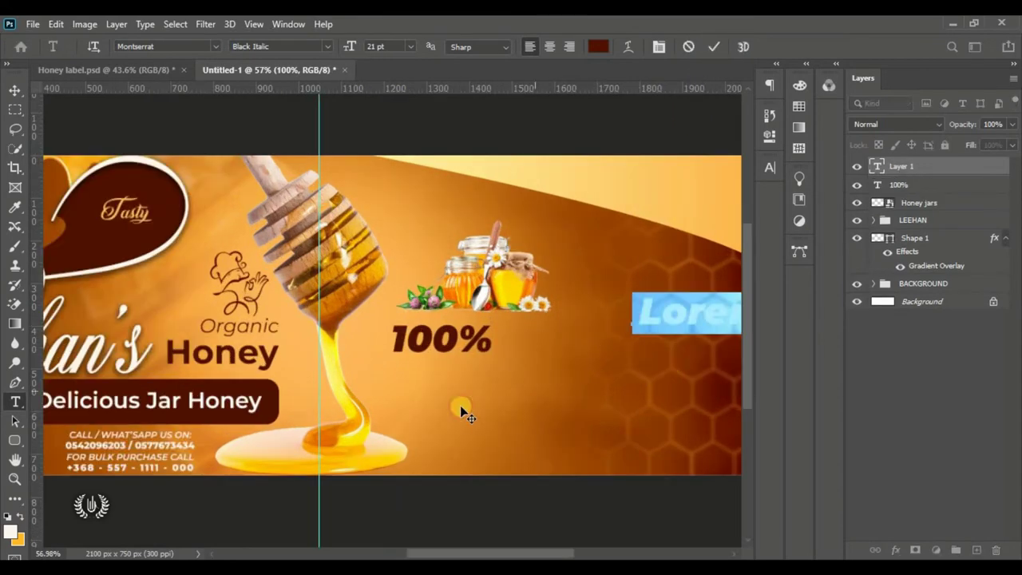
- Type 'Natural' in Montserrat Medium at 13 pt under the '100%' heading
{"action": "left_click_drag", "start_coordinate": [673, 358], "coordinate": [440, 426]}
{"action": "left_click", "coordinate": [329, 48]}
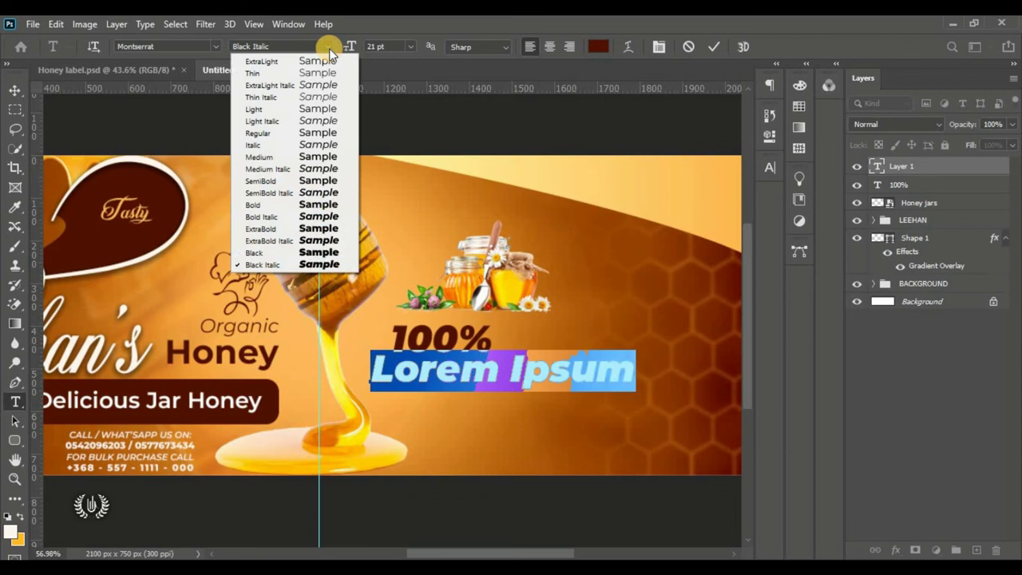
{"action": "left_click", "coordinate": [331, 157]}
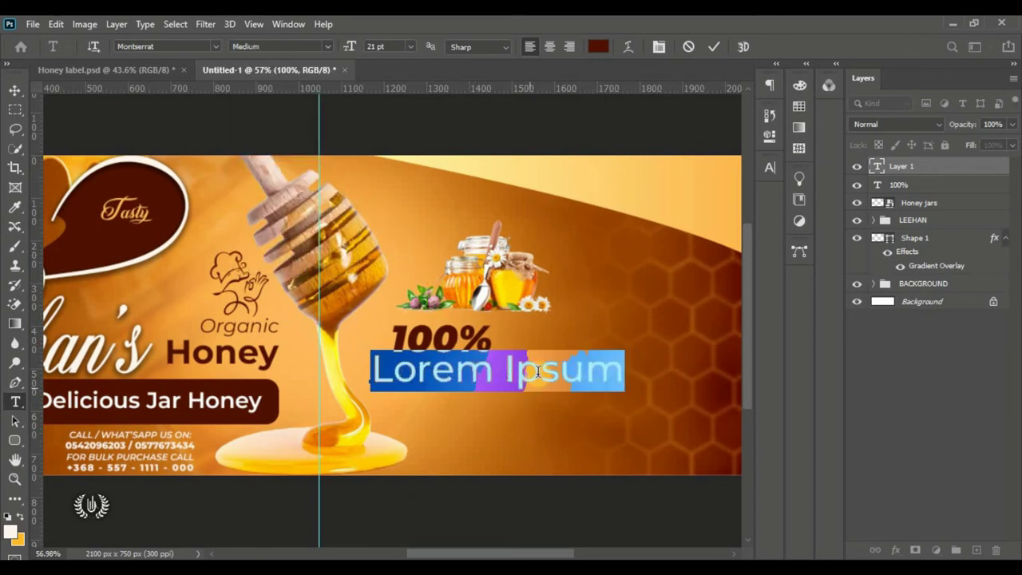
{"action": "type", "text": "NATURAL"}
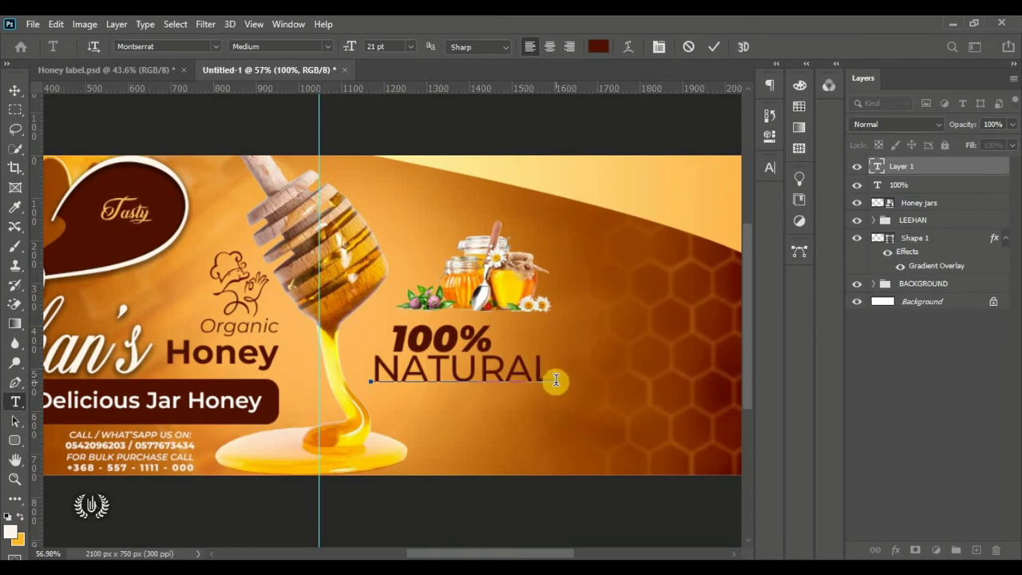
{"action": "left_click_drag", "start_coordinate": [556, 380], "coordinate": [345, 367]}
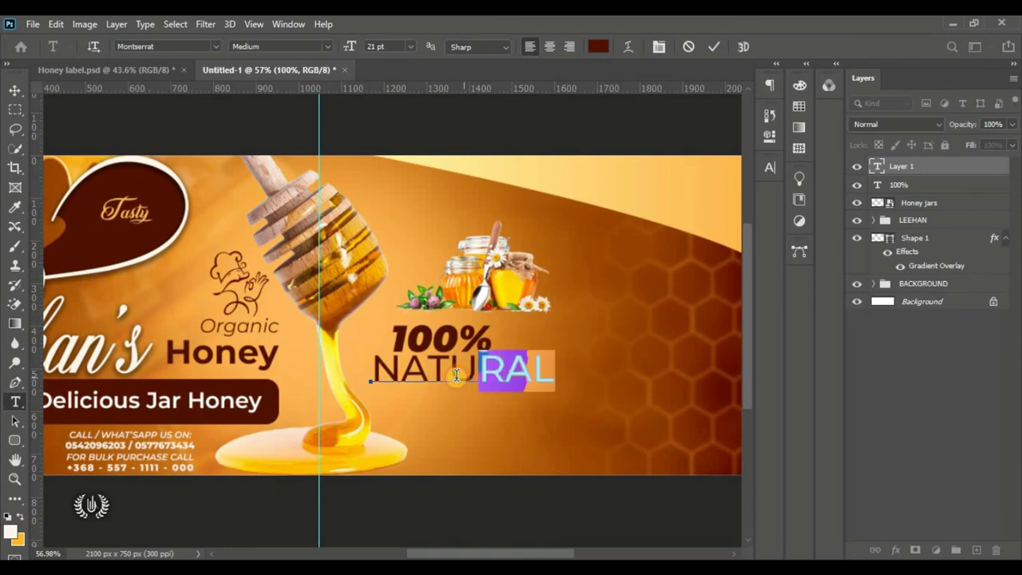
{"action": "type", "text": "Natu"}
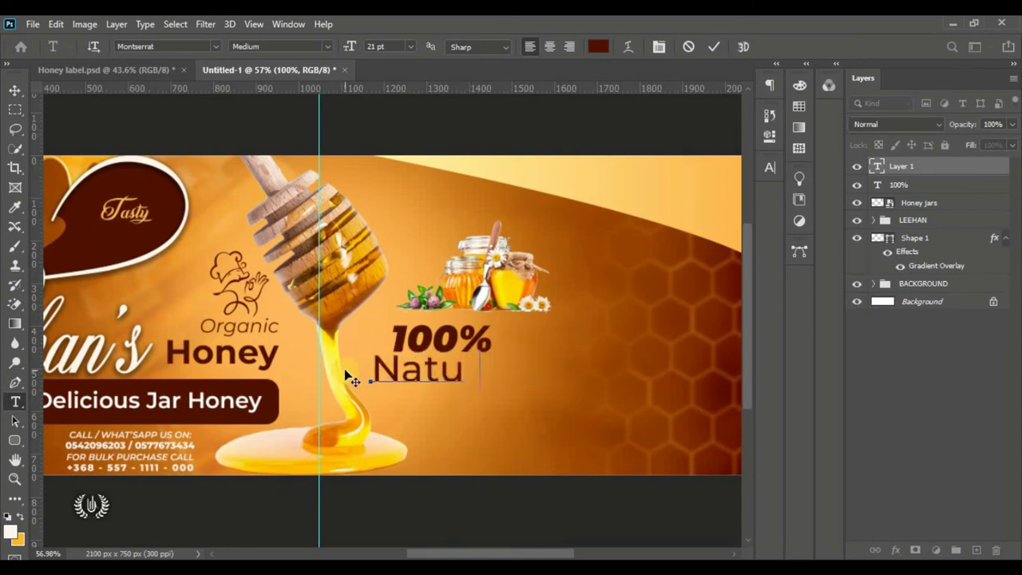
{"action": "type", "text": "ral"}
{"action": "key", "text": "ctrl+a"}
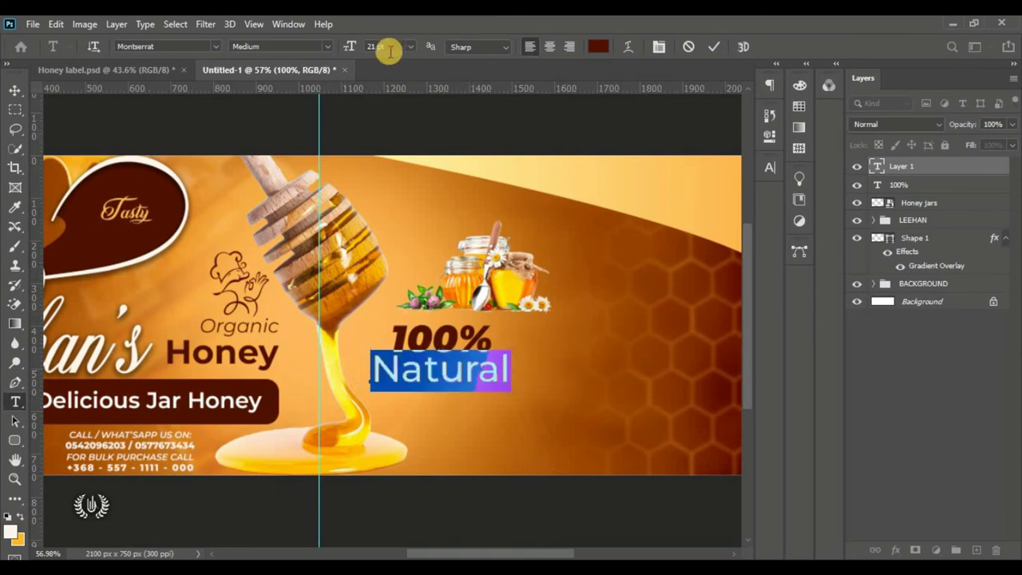
{"action": "type", "text": "13"}
{"action": "key", "text": "Return"}
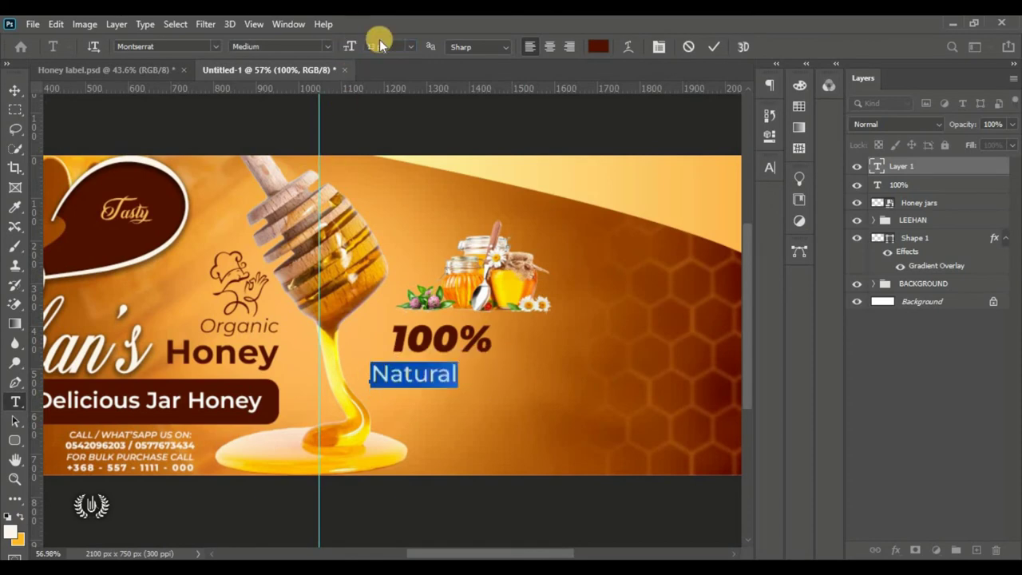
{"action": "left_click", "coordinate": [714, 46]}
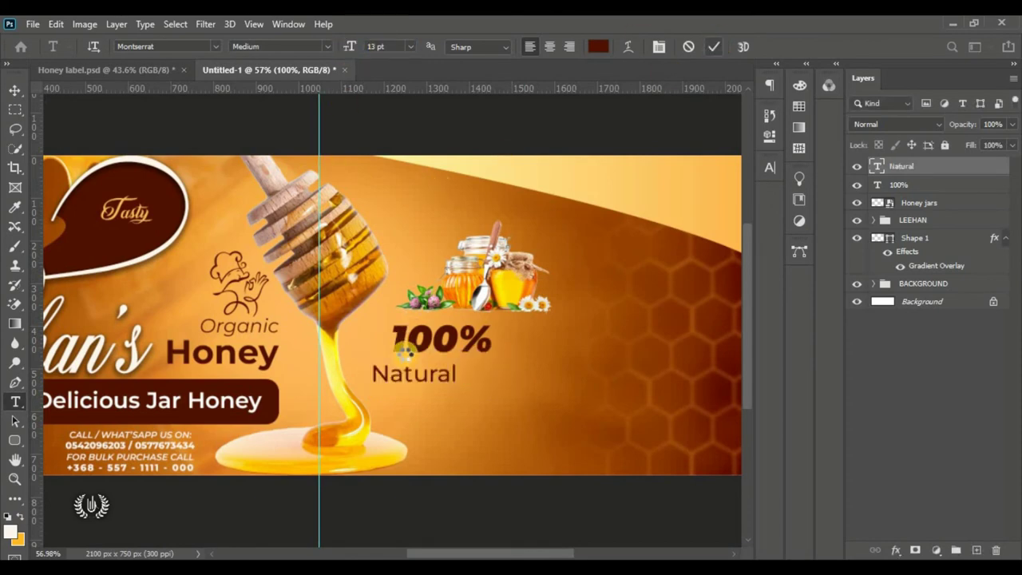
- Scale the 'Natural' text down to about 9 pt, positioned under '100%'
{"action": "left_click", "coordinate": [15, 89]}
{"action": "left_click", "coordinate": [56, 24]}
{"action": "left_click", "coordinate": [200, 349]}
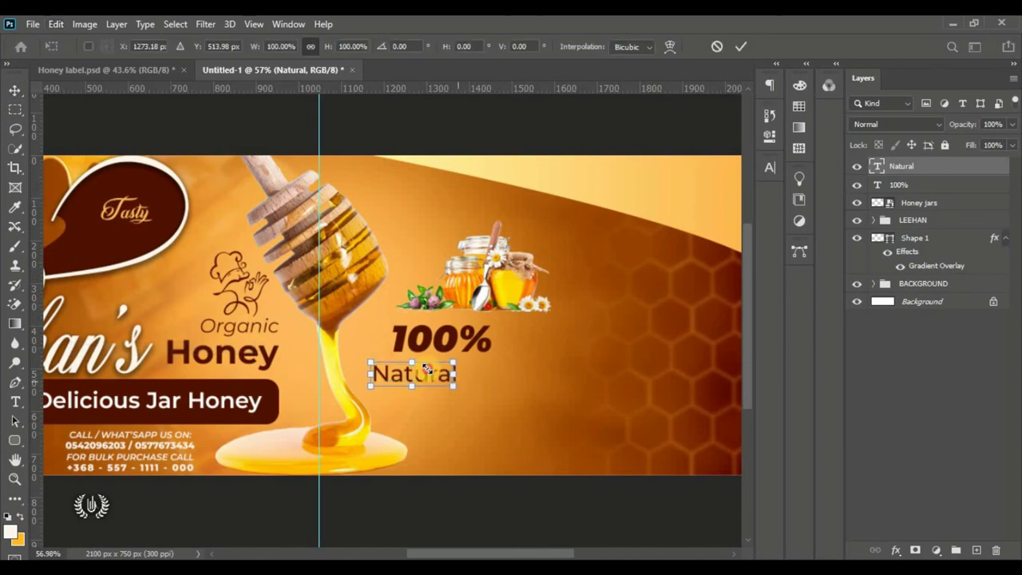
{"action": "mouse_move", "coordinate": [456, 383]}
{"action": "left_mouse_down"}
{"action": "mouse_move", "coordinate": [423, 373]}
{"action": "mouse_move", "coordinate": [437, 366]}
{"action": "left_mouse_up"}
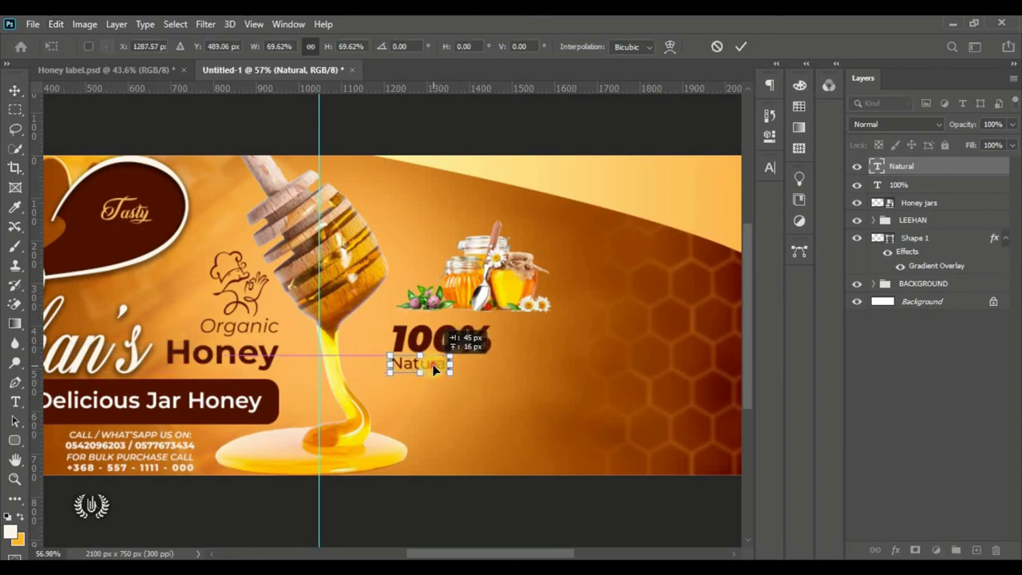
{"action": "left_click", "coordinate": [741, 46]}
{"action": "left_click", "coordinate": [770, 167]}
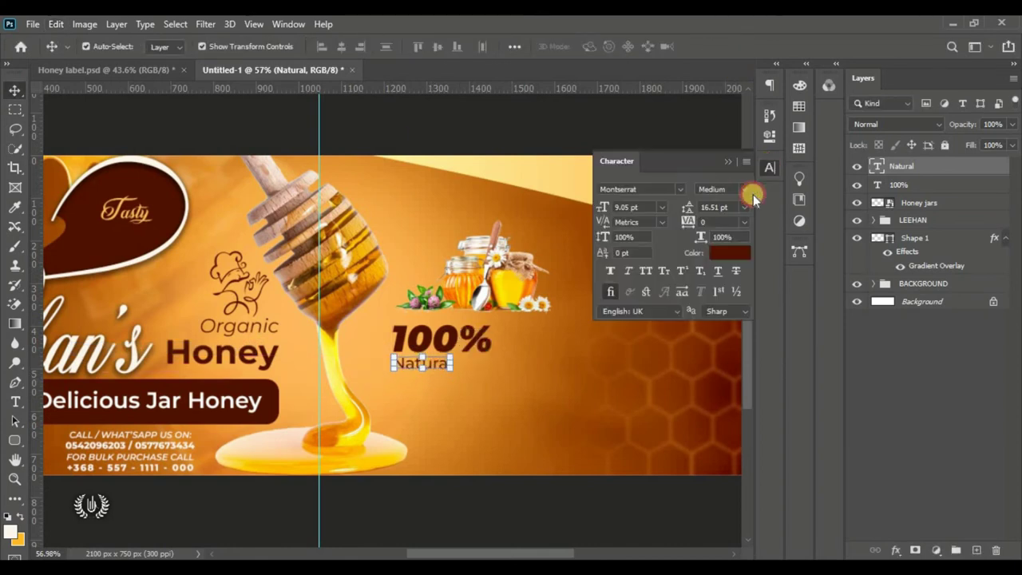
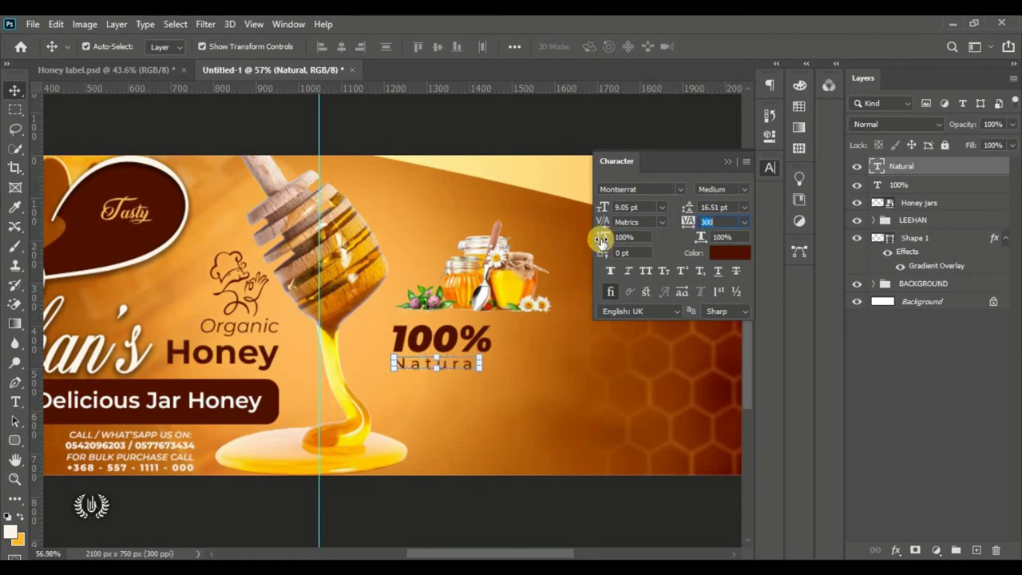
- Apply 300 tracking to Natural and scale it up slightly beneath 100%
{"action": "key", "text": "Return"}
{"action": "key", "text": "ctrl+t"}
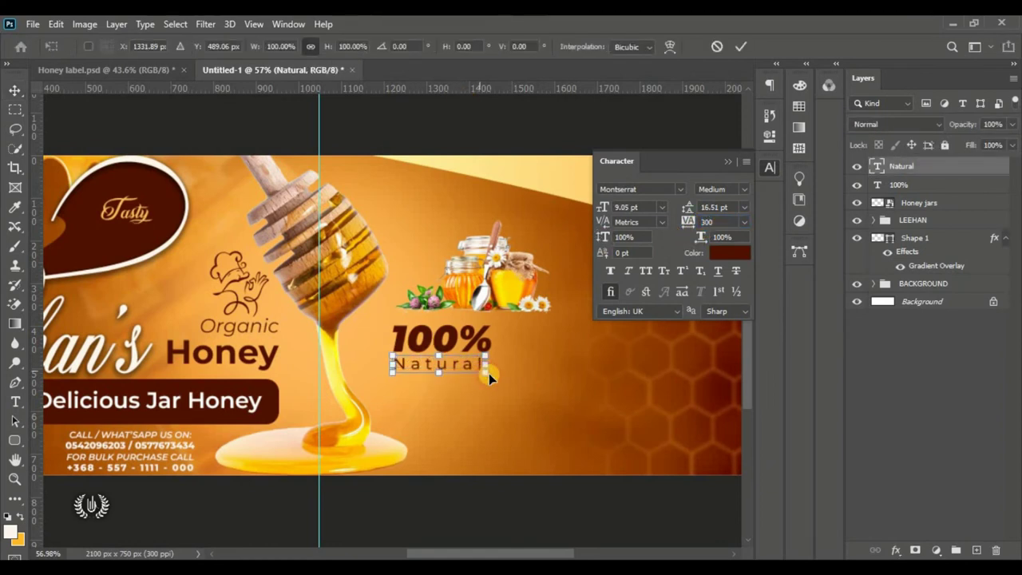
{"action": "left_click_drag", "start_coordinate": [489, 372], "coordinate": [494, 373]}
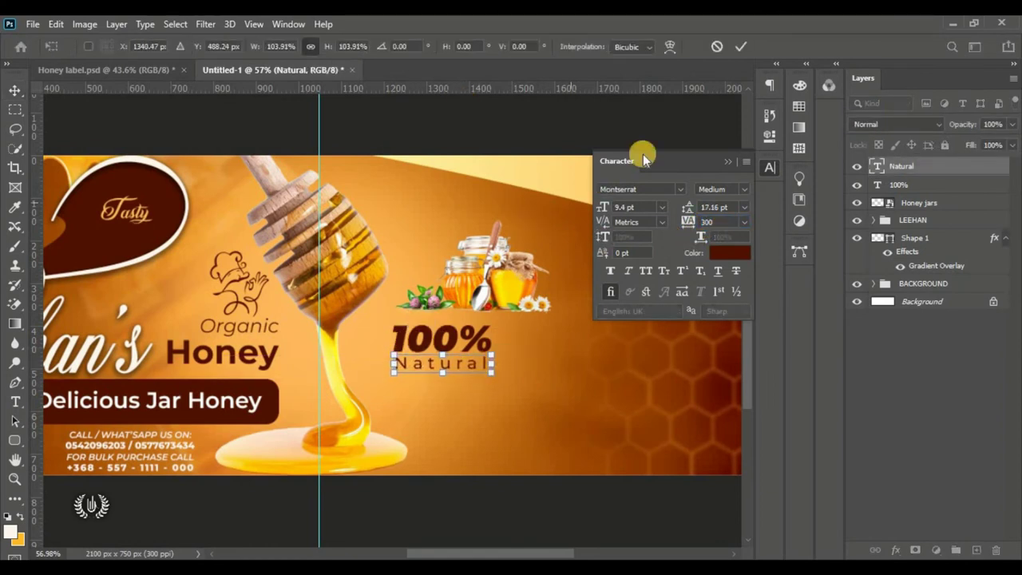
{"action": "key", "text": "Return"}
{"action": "left_click", "coordinate": [727, 161]}
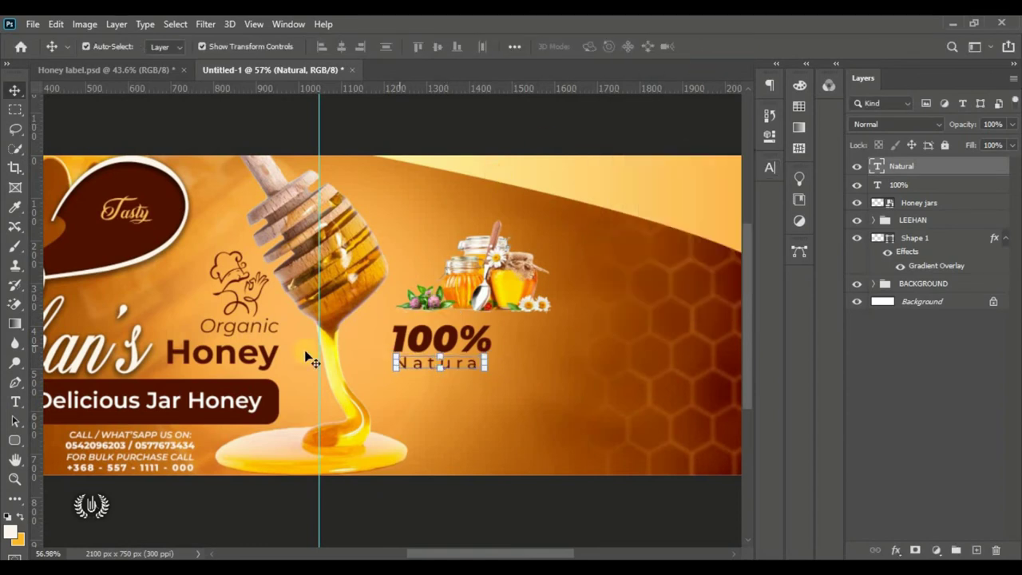
- Create a new text layer just below Natural
{"action": "left_click", "coordinate": [15, 402]}
{"action": "left_click", "coordinate": [455, 408]}
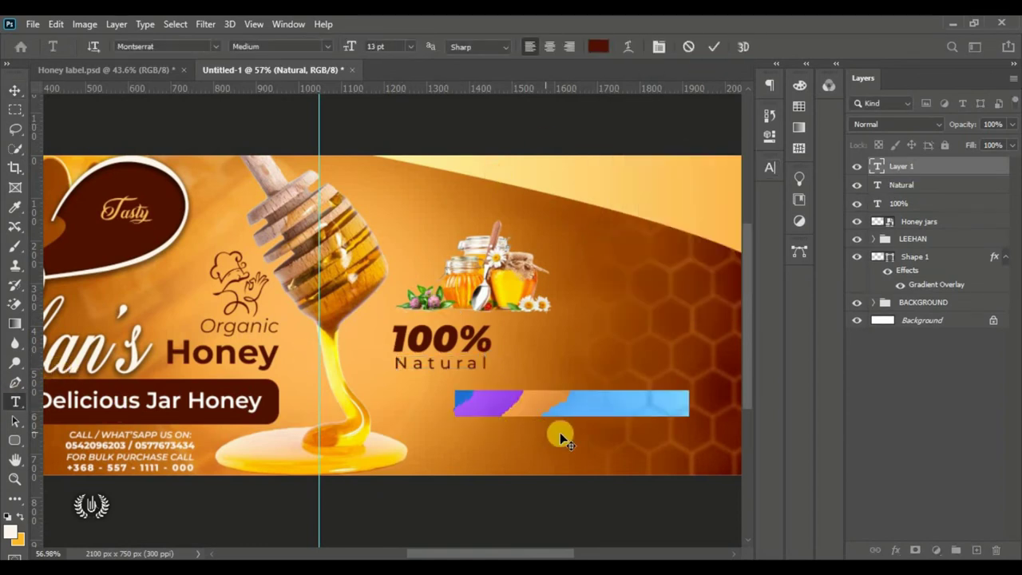
{"action": "left_click_drag", "start_coordinate": [609, 431], "coordinate": [541, 417]}
{"action": "left_click", "coordinate": [770, 167]}
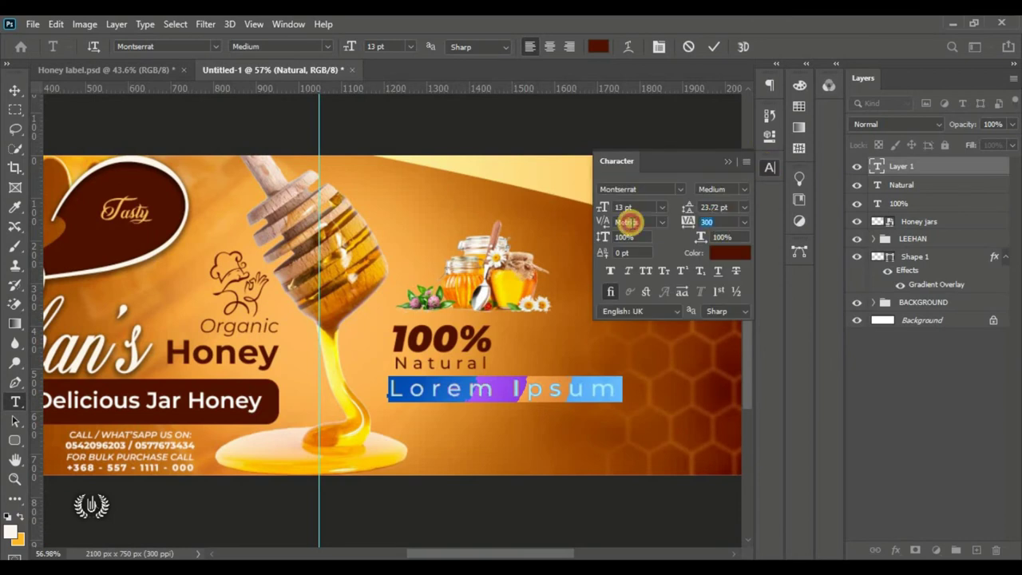
{"action": "type", "text": "0"}
{"action": "left_click", "coordinate": [728, 162]}
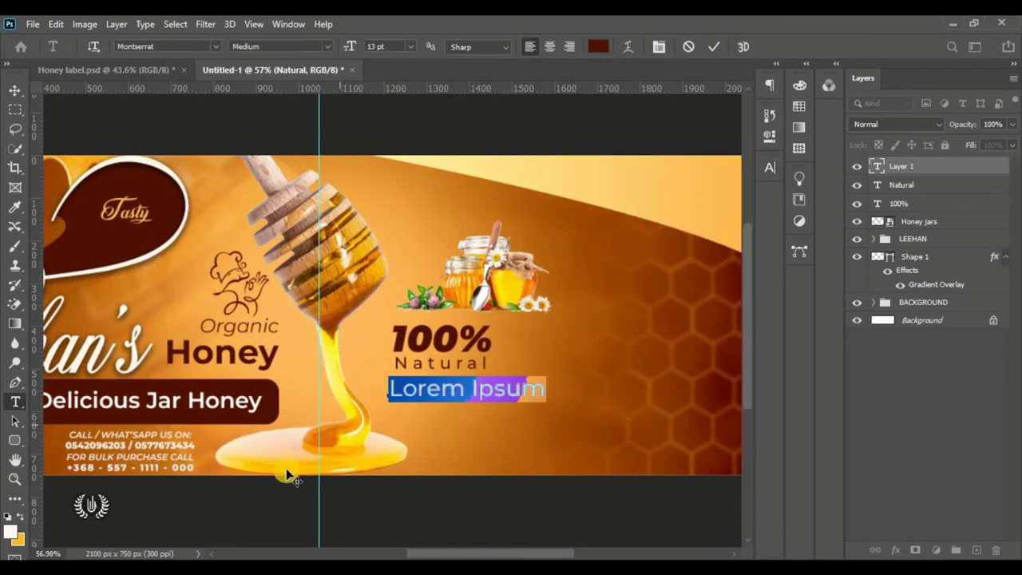
- Copy the four honey benefit lines from the notes and paste them into the text layer
{"action": "key", "text": "alt+Tab"}
{"action": "left_click_drag", "start_coordinate": [366, 289], "coordinate": [175, 247]}
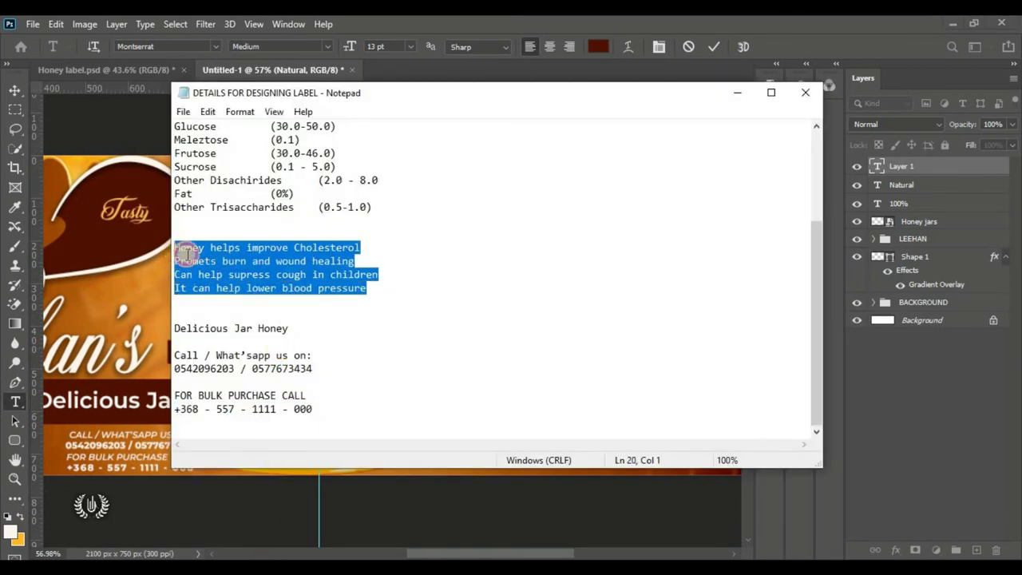
{"action": "right_click", "coordinate": [313, 262]}
{"action": "left_click", "coordinate": [415, 315]}
{"action": "key", "text": "alt+Tab"}
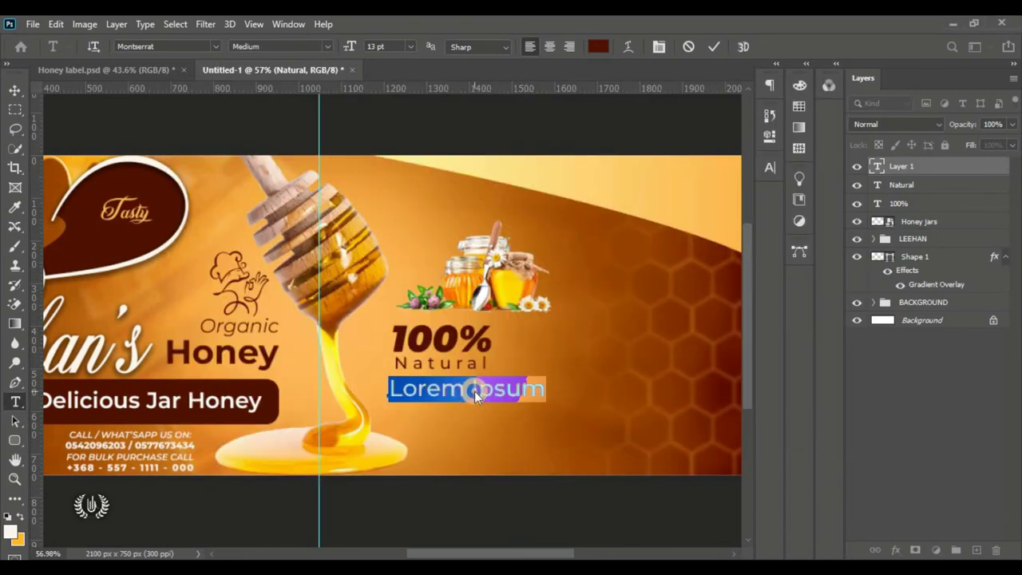
{"action": "right_click", "coordinate": [474, 391]}
{"action": "left_click", "coordinate": [527, 158]}
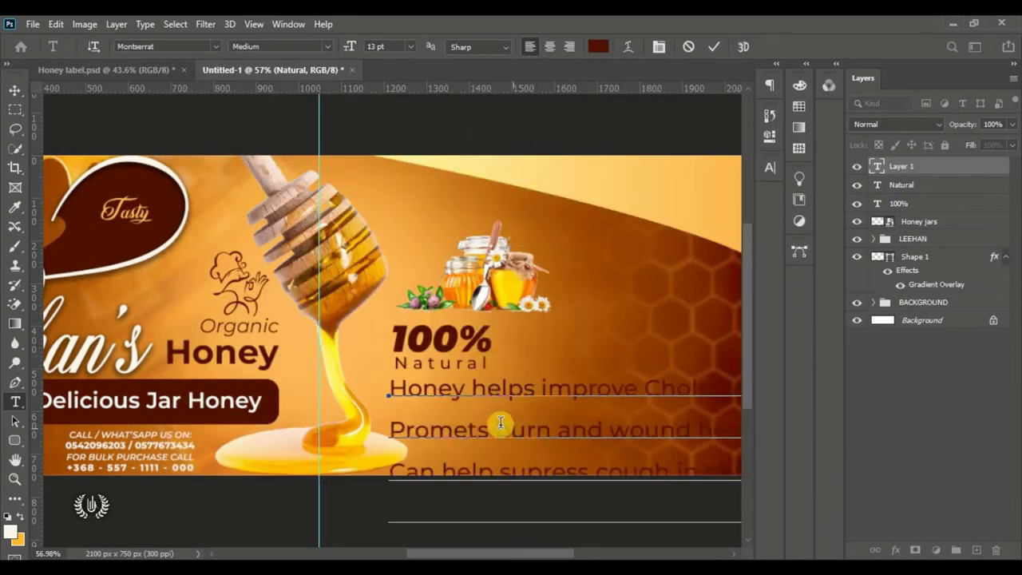
- Format the benefits paragraph at 7 pt with tighter leading and centred alignment
{"action": "key", "text": "ctrl+a"}
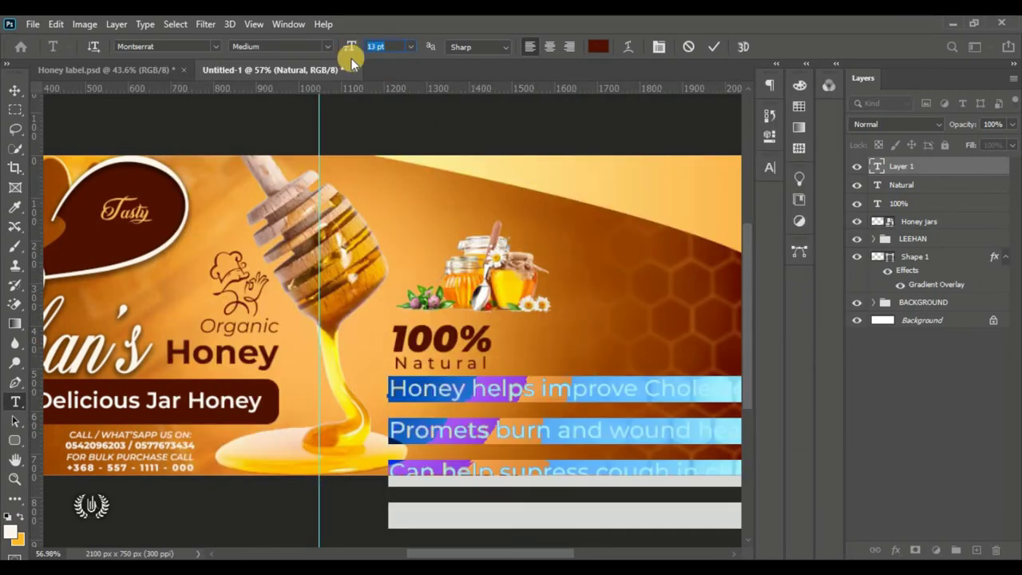
{"action": "type", "text": "7"}
{"action": "key", "text": "Return"}
{"action": "left_click", "coordinate": [769, 167]}
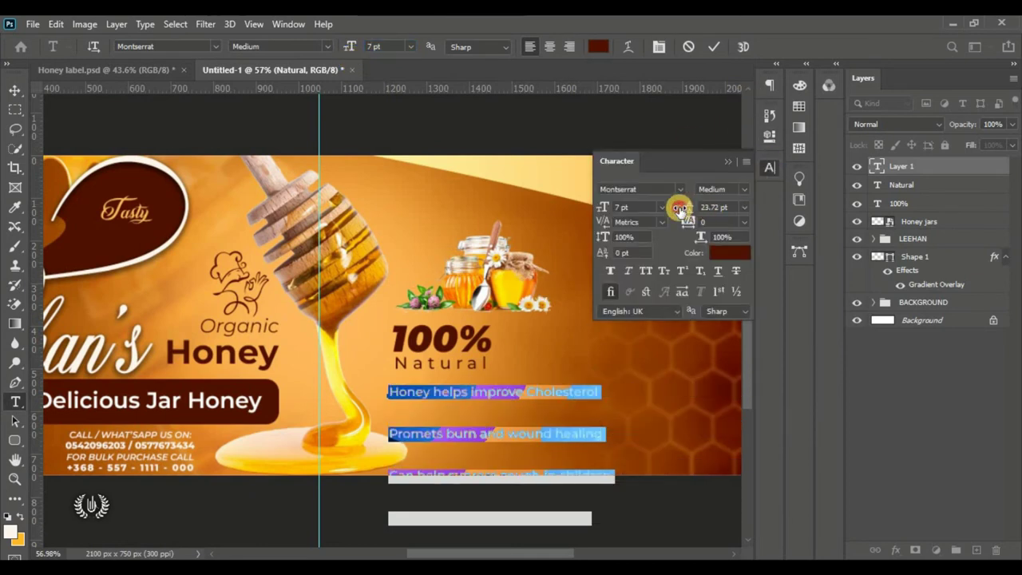
{"action": "left_click_drag", "start_coordinate": [680, 209], "coordinate": [666, 209]}
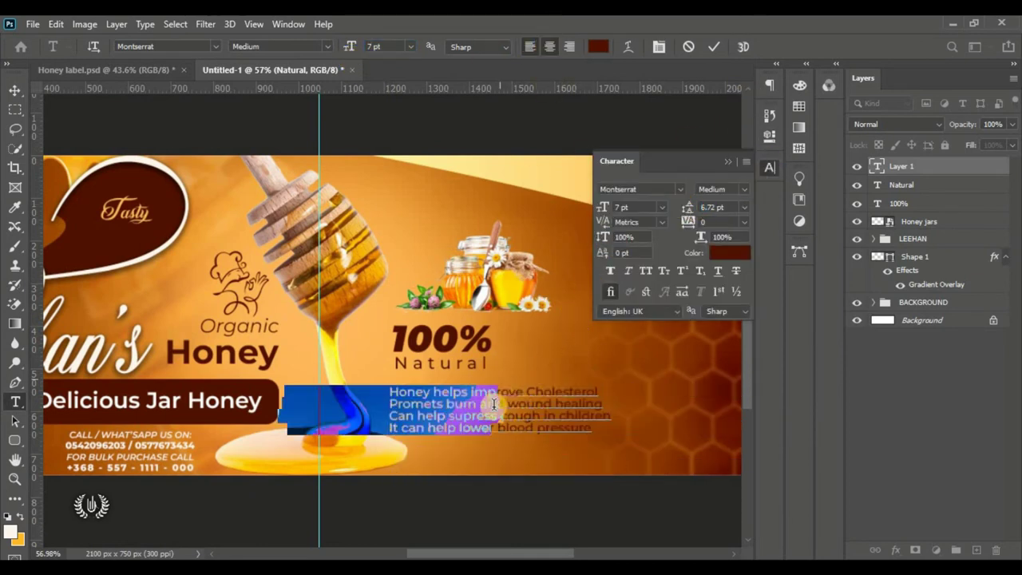
{"action": "left_click", "coordinate": [713, 125]}
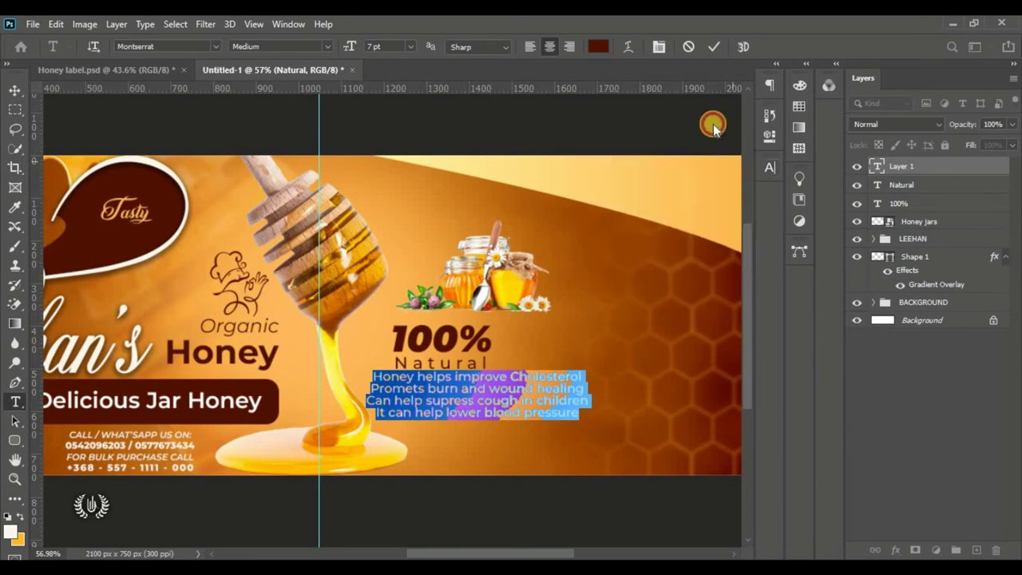
{"action": "left_click", "coordinate": [713, 46]}
- Shrink the benefits paragraph to about 60% and position it just under Natural
{"action": "left_click", "coordinate": [14, 89]}
{"action": "left_click", "coordinate": [56, 24]}
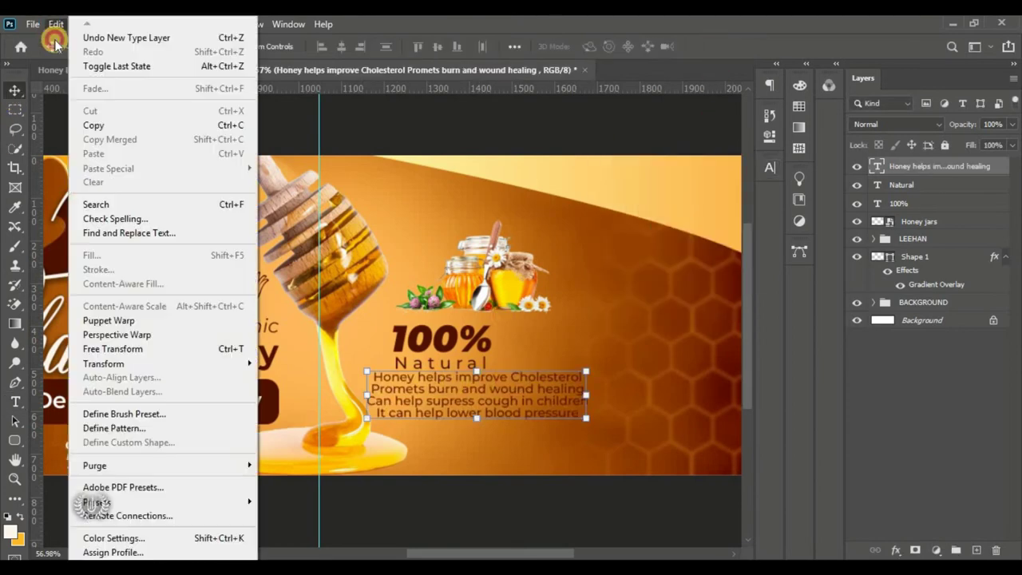
{"action": "left_click", "coordinate": [113, 349]}
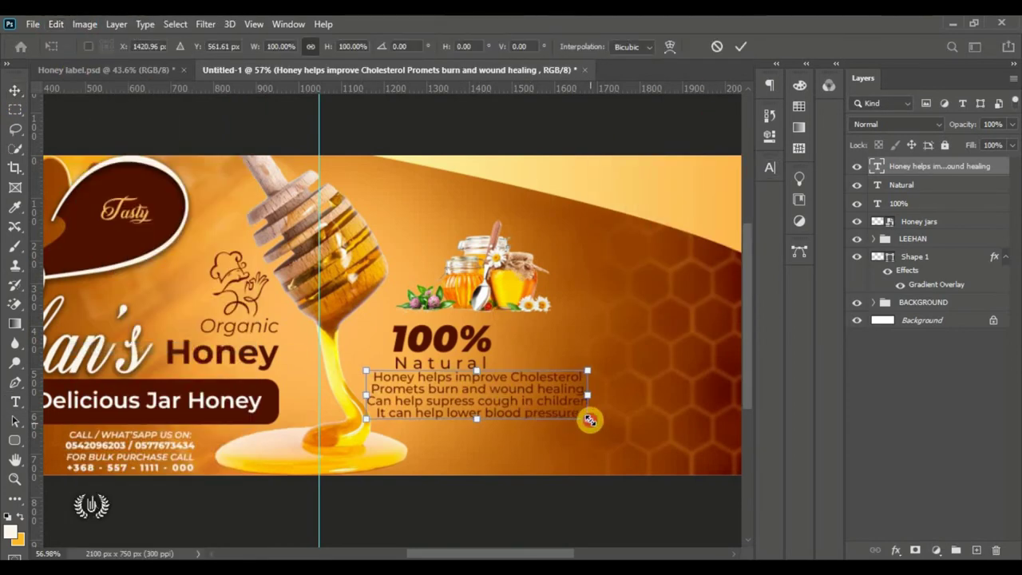
{"action": "left_click_drag", "start_coordinate": [589, 420], "coordinate": [502, 401]}
{"action": "left_click_drag", "start_coordinate": [425, 381], "coordinate": [444, 387]}
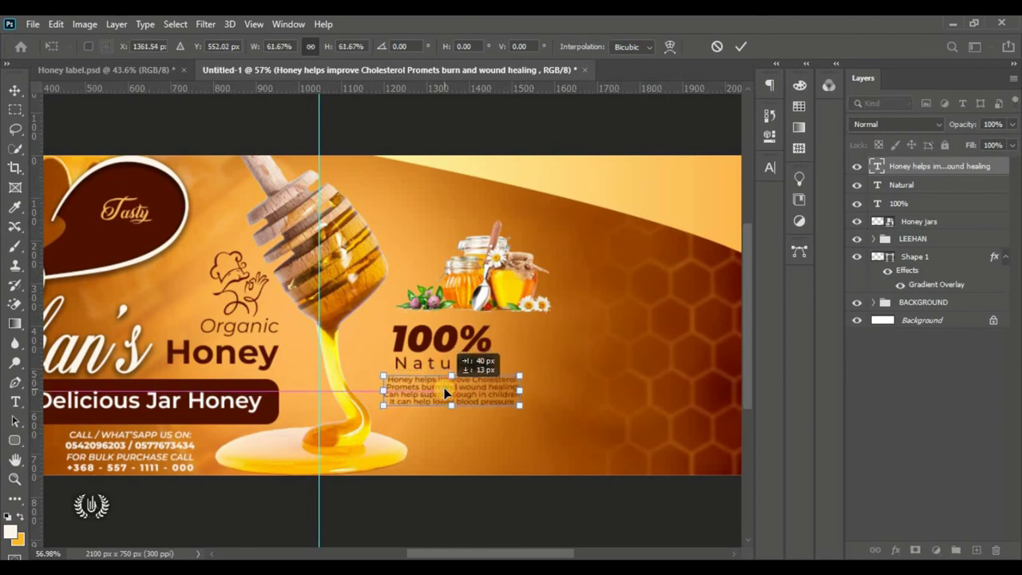
{"action": "left_click_drag", "start_coordinate": [519, 405], "coordinate": [515, 402]}
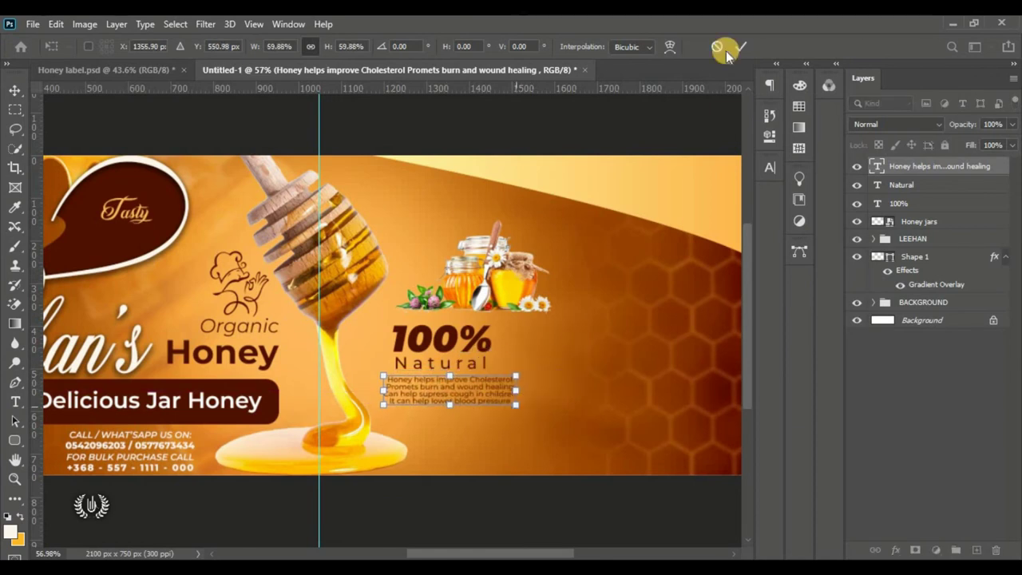
{"action": "key", "text": "Return"}
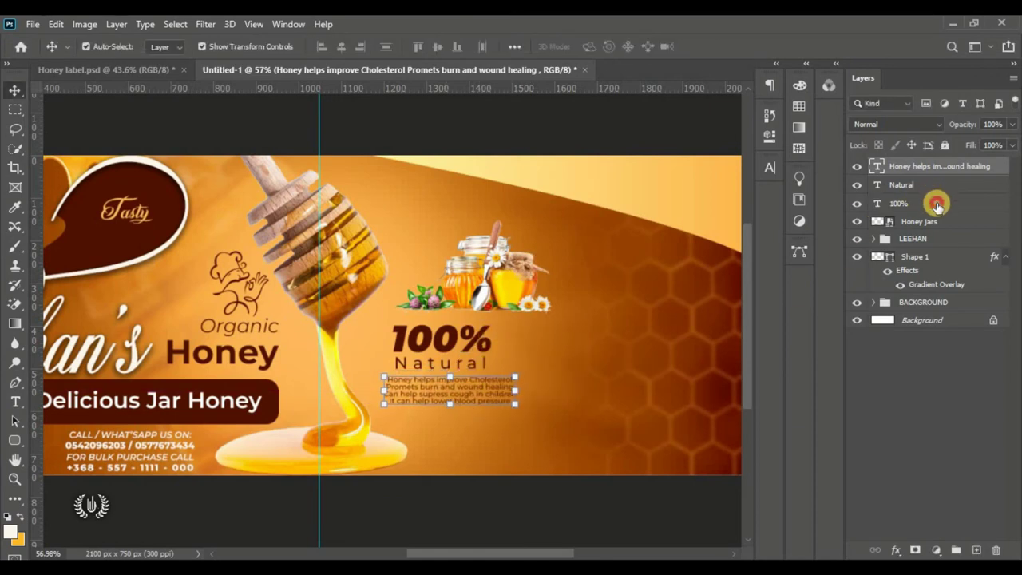
- Centre-align 100%, Natural and the benefits text, then scale them together to about 124%
{"action": "left_click", "coordinate": [937, 205], "text": "shift"}
{"action": "left_click", "coordinate": [341, 47]}
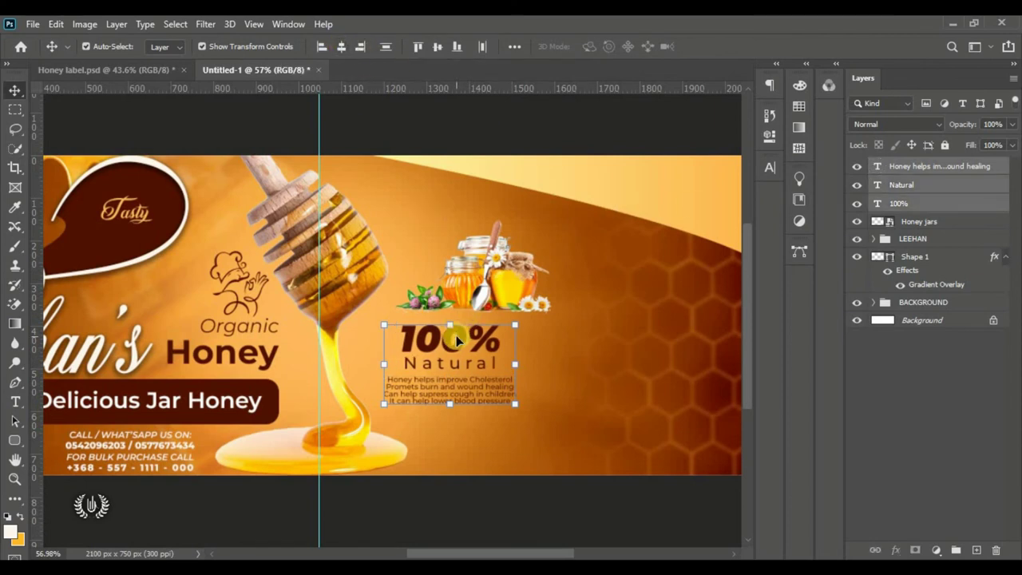
{"action": "left_click_drag", "start_coordinate": [480, 406], "coordinate": [479, 423]}
{"action": "left_click_drag", "start_coordinate": [476, 366], "coordinate": [477, 348]}
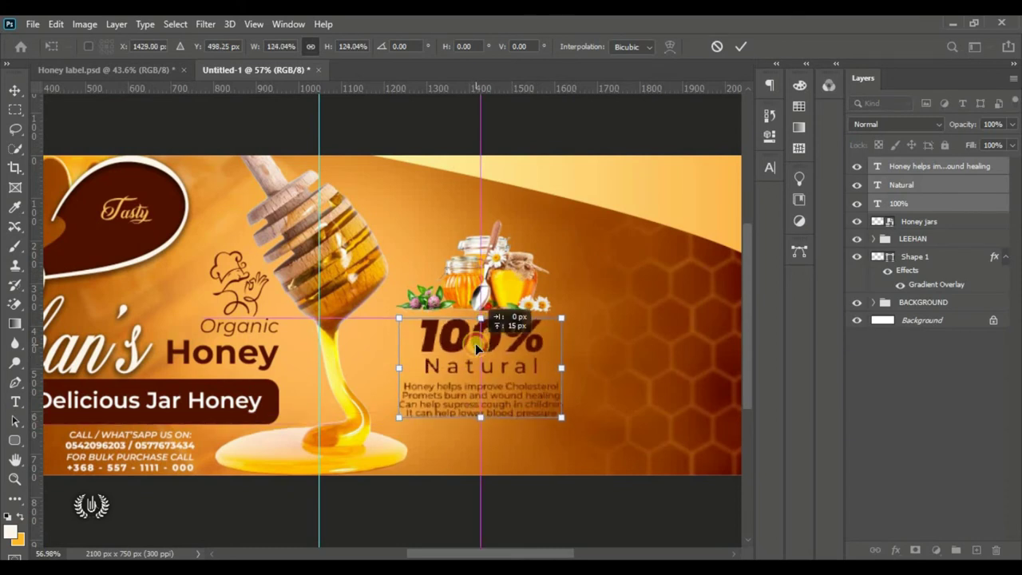
{"action": "key", "text": "Return"}
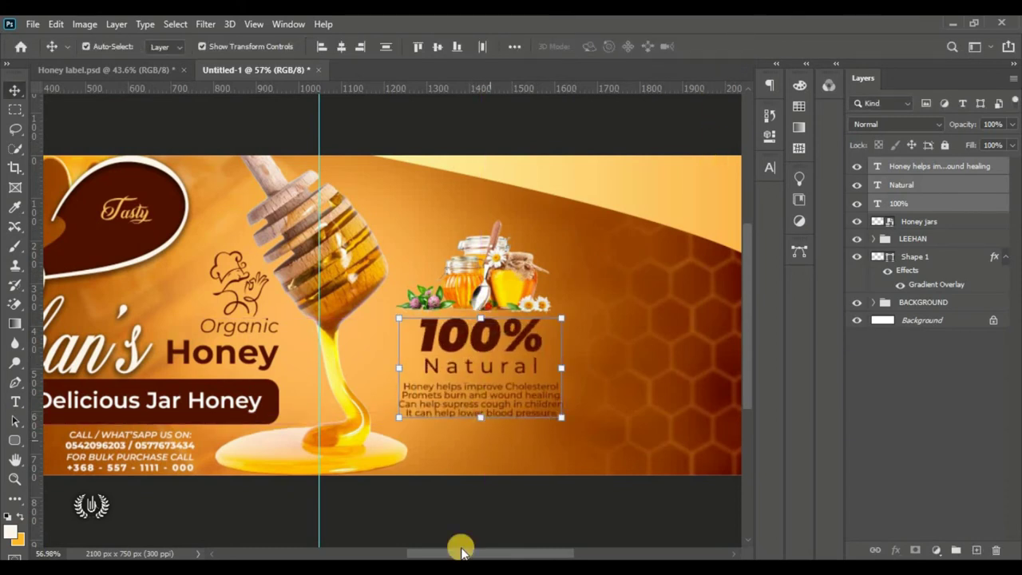
{"action": "left_click_drag", "start_coordinate": [463, 551], "coordinate": [490, 551]}
{"action": "left_click", "coordinate": [969, 166]}
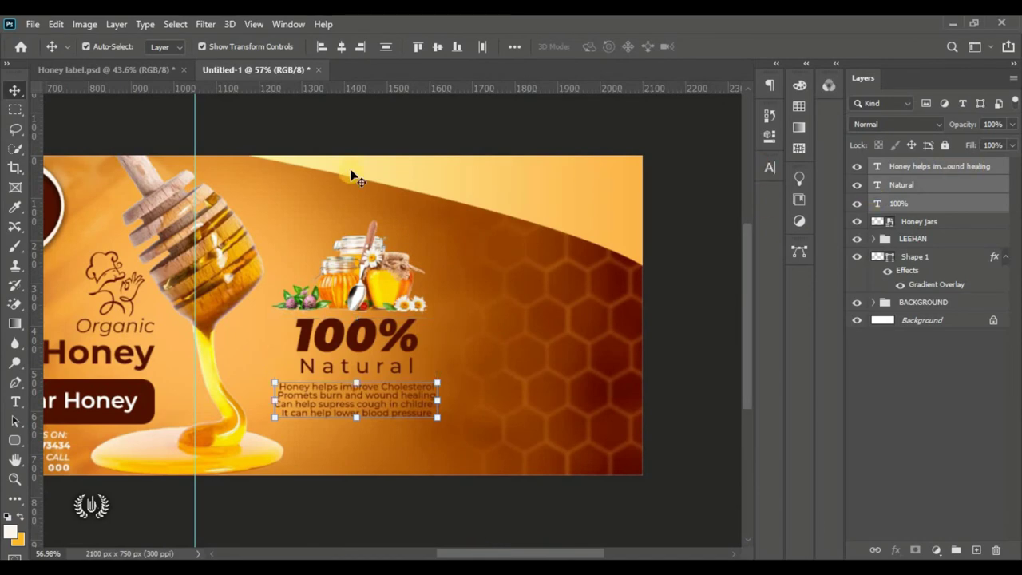
- Place the Honey comb image at the bottom edge of the banner
{"action": "left_click", "coordinate": [36, 23]}
{"action": "left_click", "coordinate": [109, 321]}
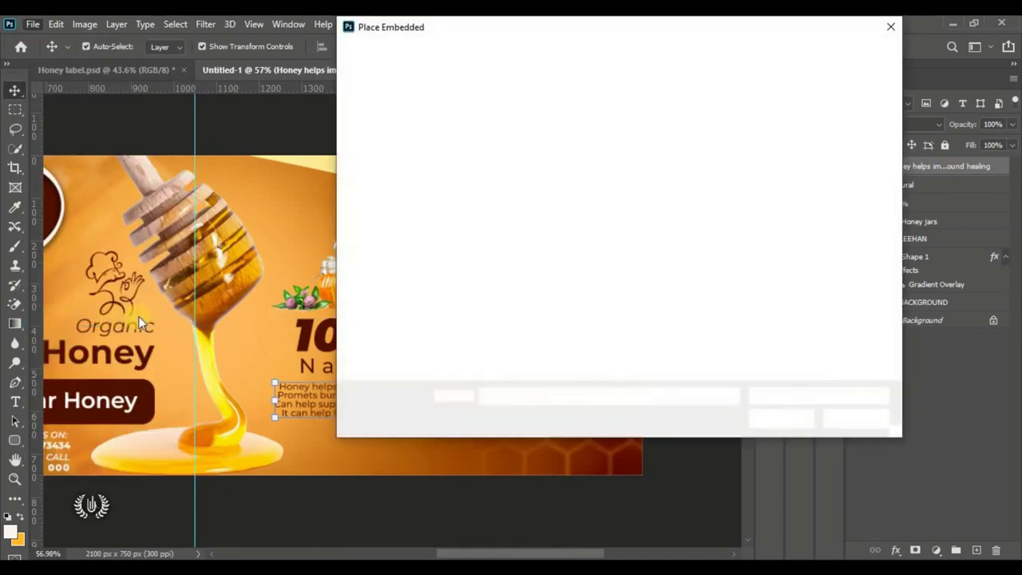
{"action": "left_click", "coordinate": [766, 140]}
{"action": "left_click", "coordinate": [781, 417]}
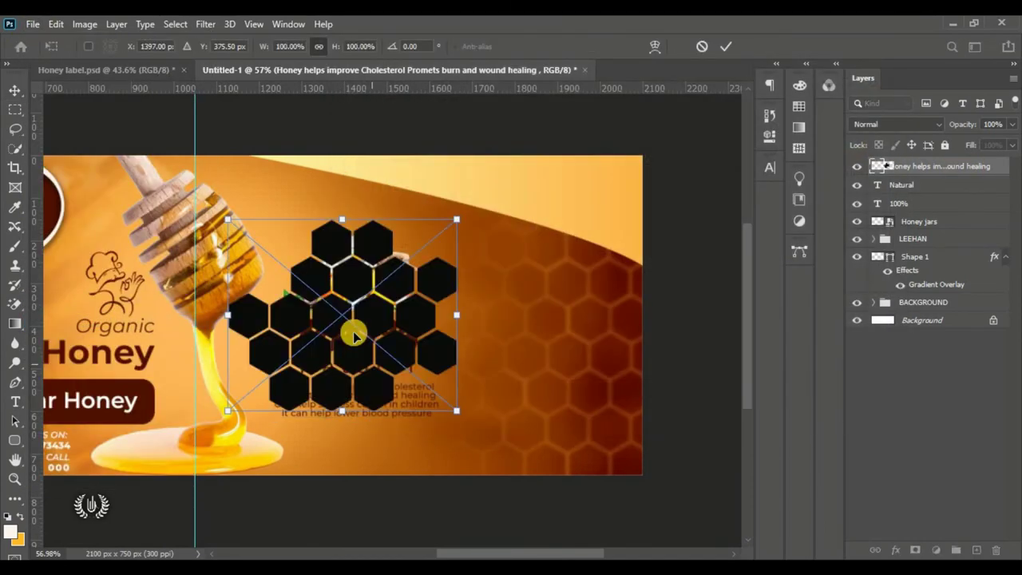
{"action": "mouse_move", "coordinate": [354, 333]}
{"action": "left_mouse_down"}
{"action": "mouse_move", "coordinate": [383, 472]}
{"action": "mouse_move", "coordinate": [361, 407]}
{"action": "mouse_move", "coordinate": [353, 454]}
{"action": "left_mouse_up"}
{"action": "left_click", "coordinate": [732, 45]}
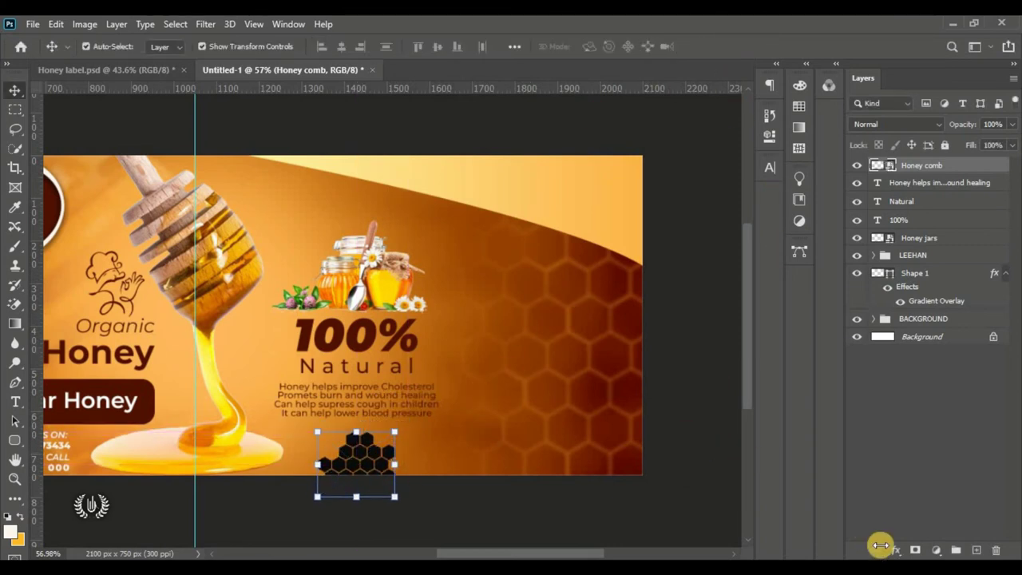
- Give the honeycomb layer a #521200 dark reddish-brown Color Overlay
{"action": "left_click", "coordinate": [897, 550]}
{"action": "left_click", "coordinate": [956, 403]}
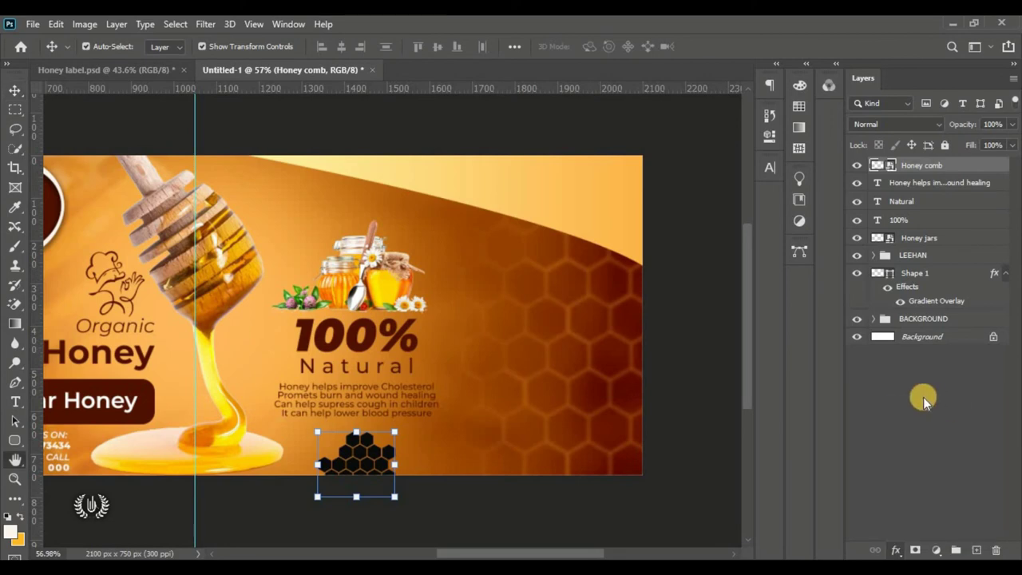
{"action": "left_click", "coordinate": [501, 265]}
{"action": "left_click", "coordinate": [763, 119]}
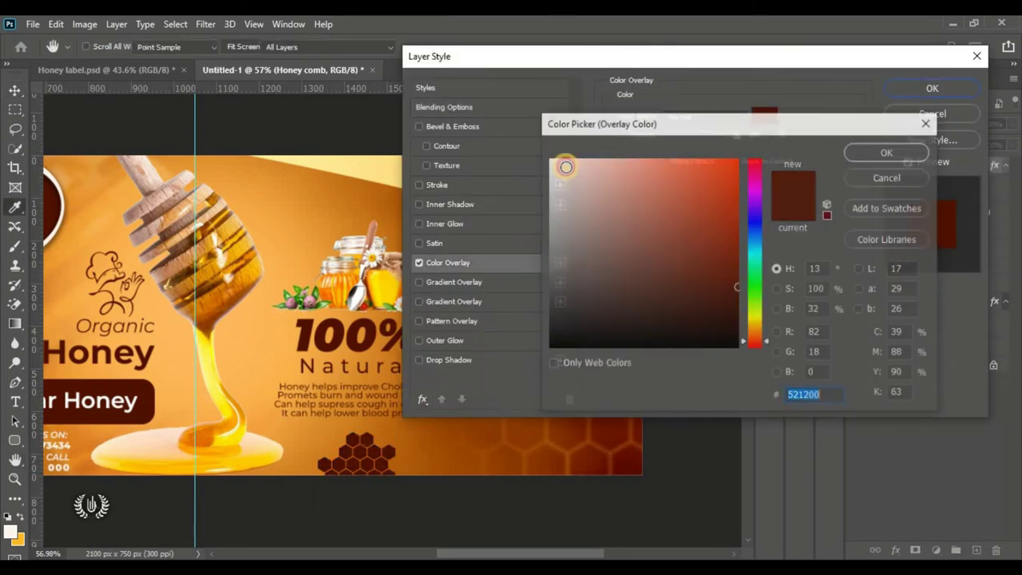
{"action": "left_click", "coordinate": [926, 152]}
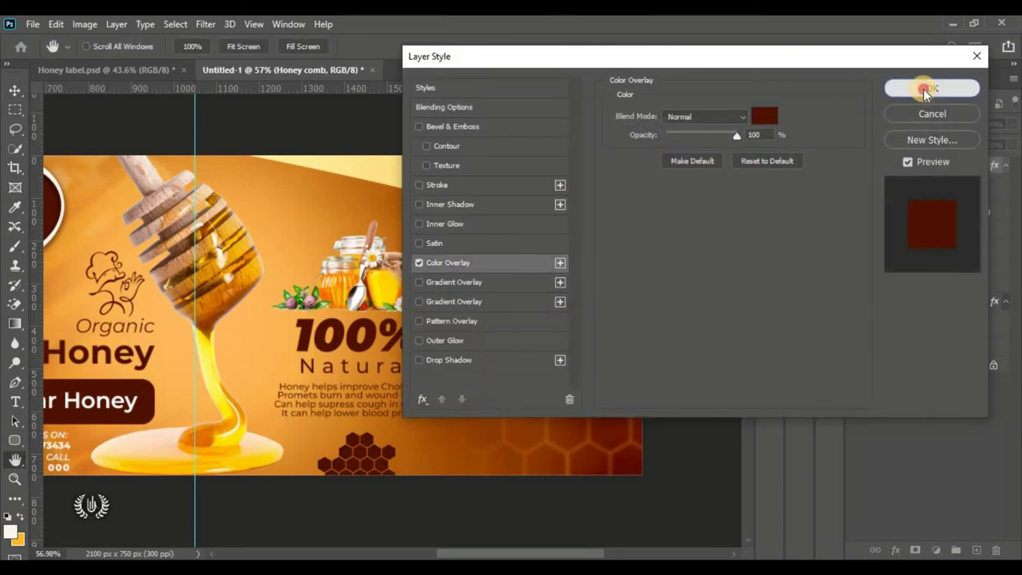
{"action": "left_click", "coordinate": [926, 87]}
- Draw a white 166×23 px rectangle with 11.5 px rounded corners under the honeycomb
{"action": "key", "text": "v"}
{"action": "right_click", "coordinate": [15, 440]}
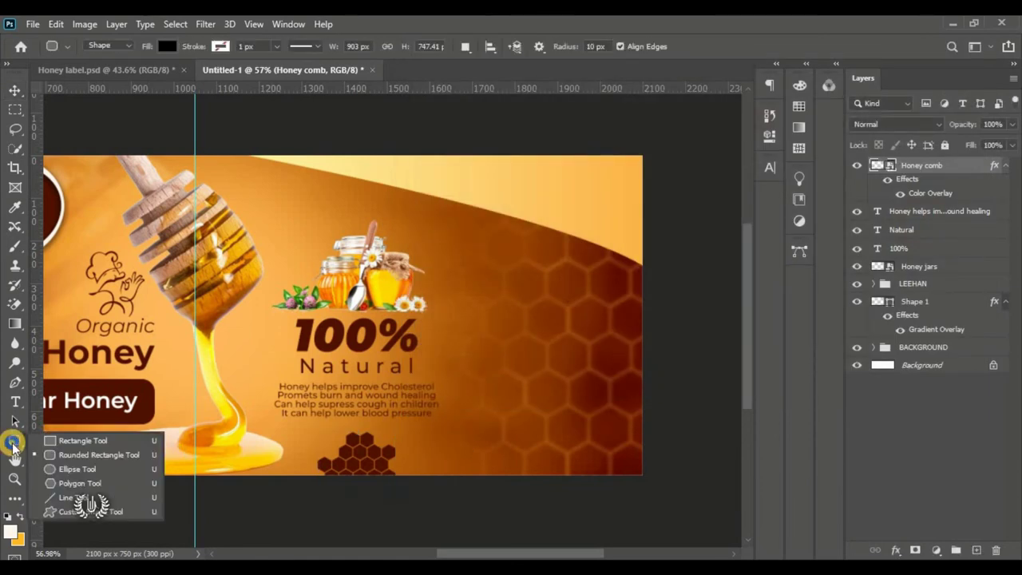
{"action": "left_click", "coordinate": [88, 434]}
{"action": "left_click_drag", "start_coordinate": [324, 480], "coordinate": [394, 471]}
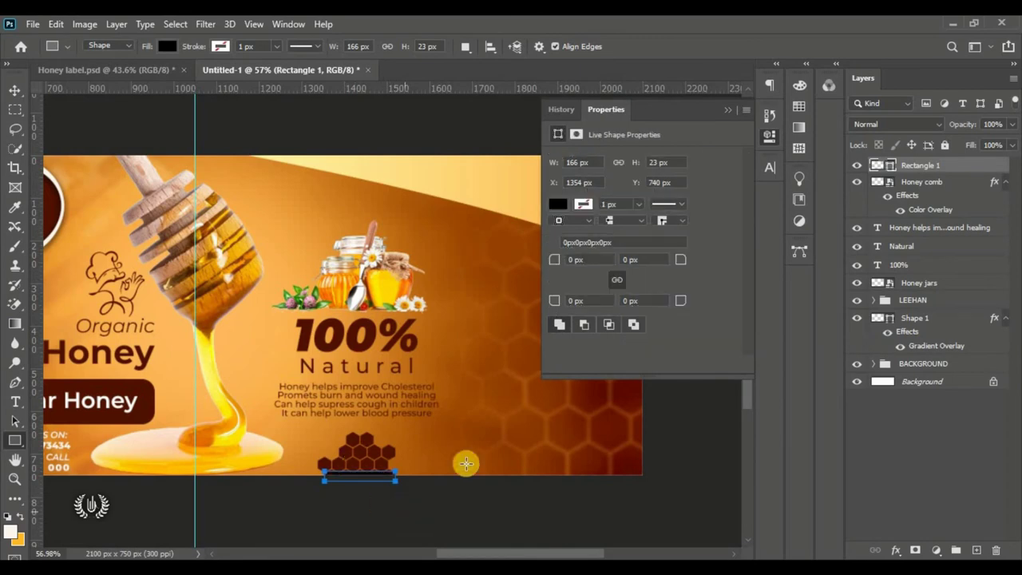
{"action": "double_click", "coordinate": [889, 166]}
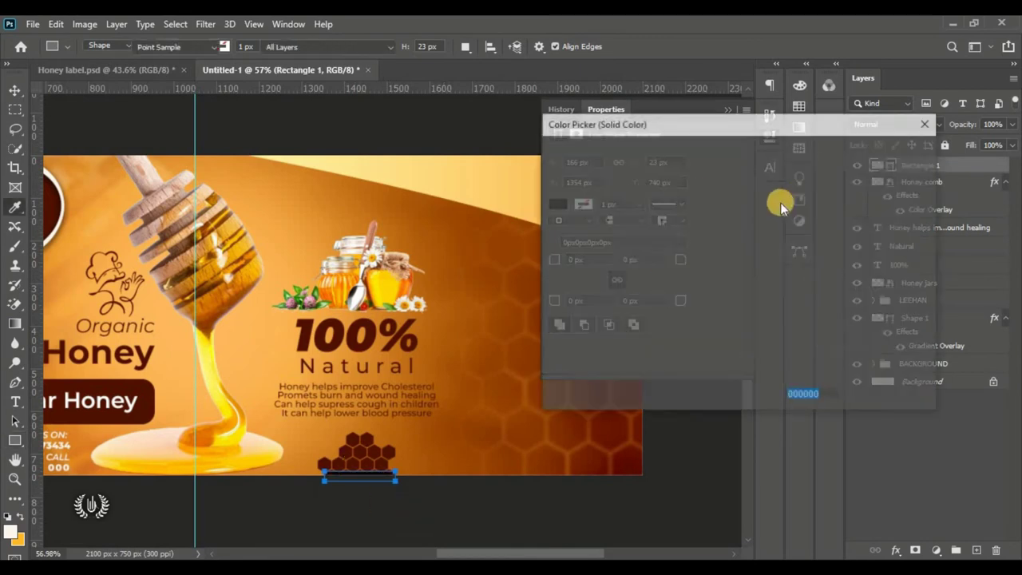
{"action": "left_click", "coordinate": [551, 160]}
{"action": "left_click", "coordinate": [885, 150]}
{"action": "type", "text": "50"}
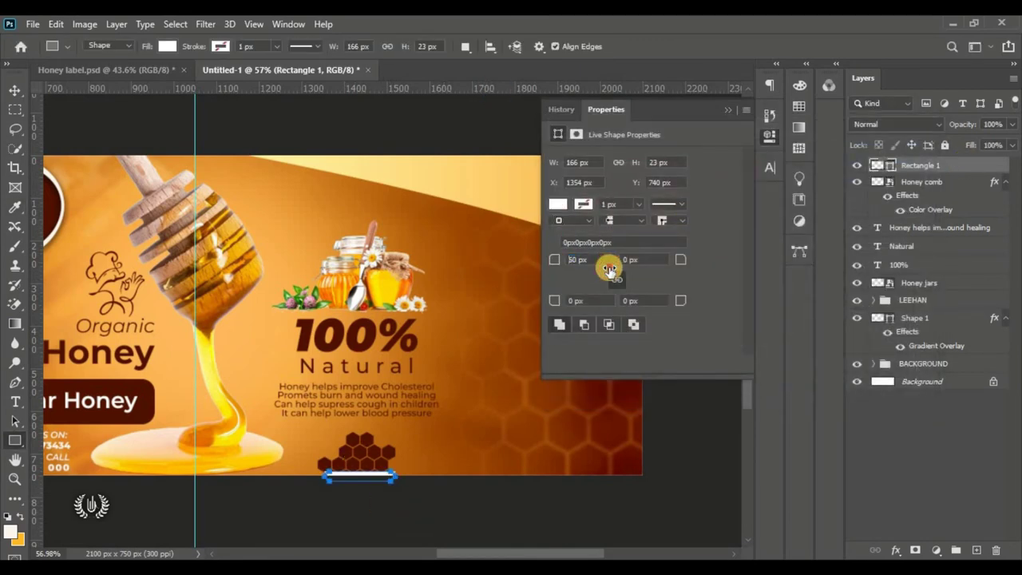
{"action": "left_click_drag", "start_coordinate": [569, 264], "coordinate": [599, 260]}
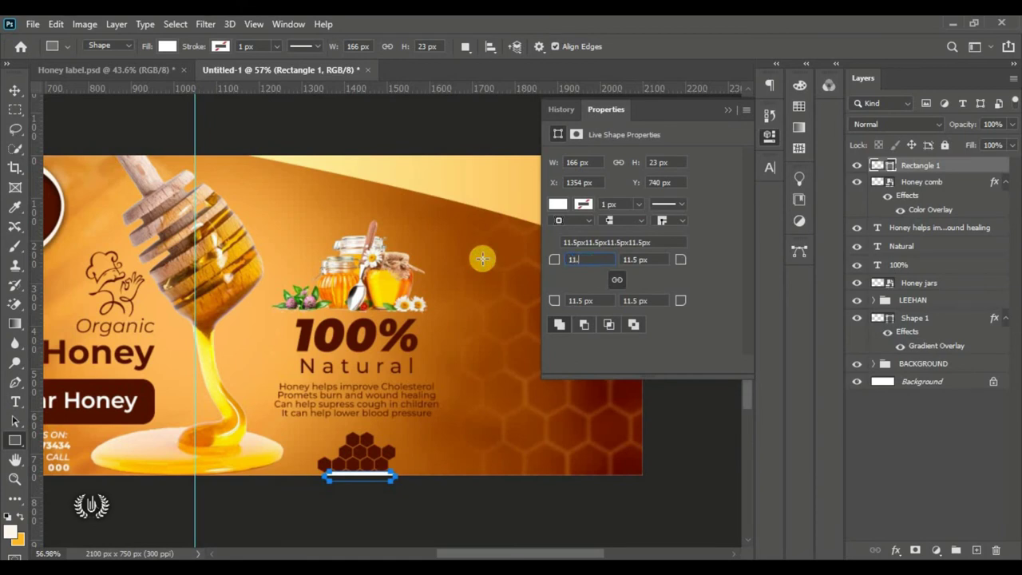
{"action": "left_click", "coordinate": [727, 109]}
- Group the layers from Rectangle 1 through Honey jars into Group 1
{"action": "left_click", "coordinate": [15, 89]}
{"action": "left_click", "coordinate": [241, 104]}
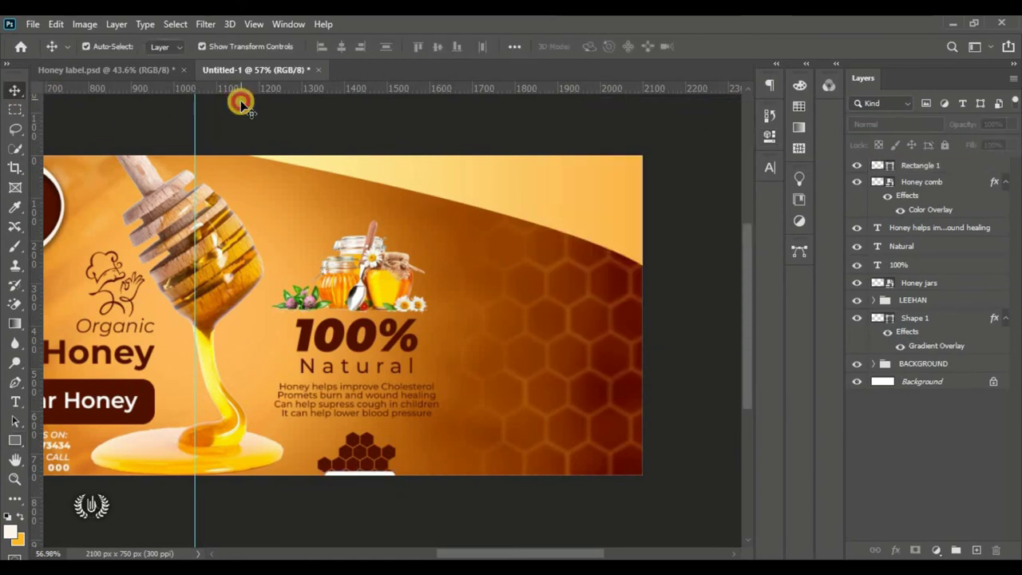
{"action": "left_click", "coordinate": [856, 166]}
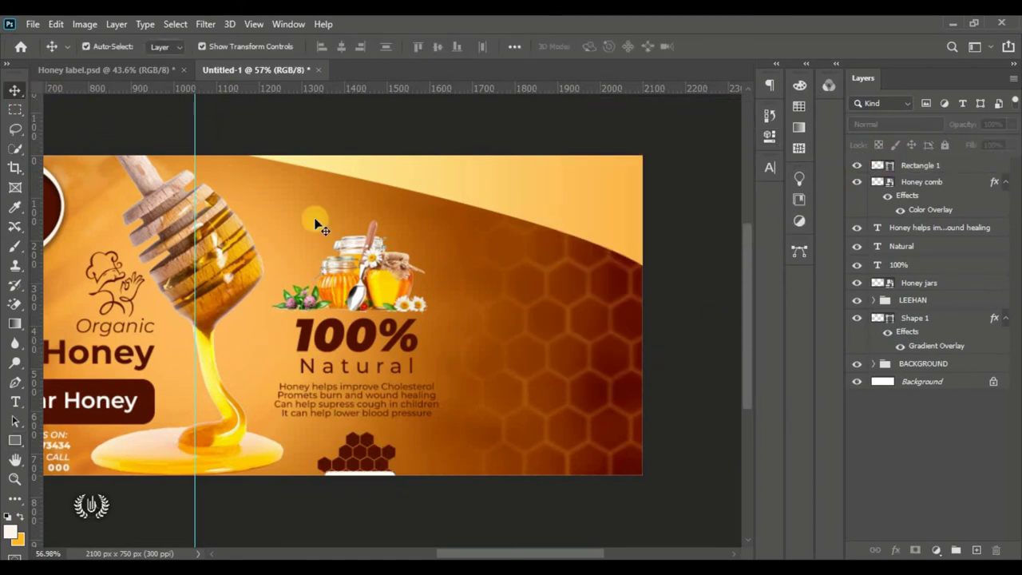
{"action": "left_click", "coordinate": [901, 168]}
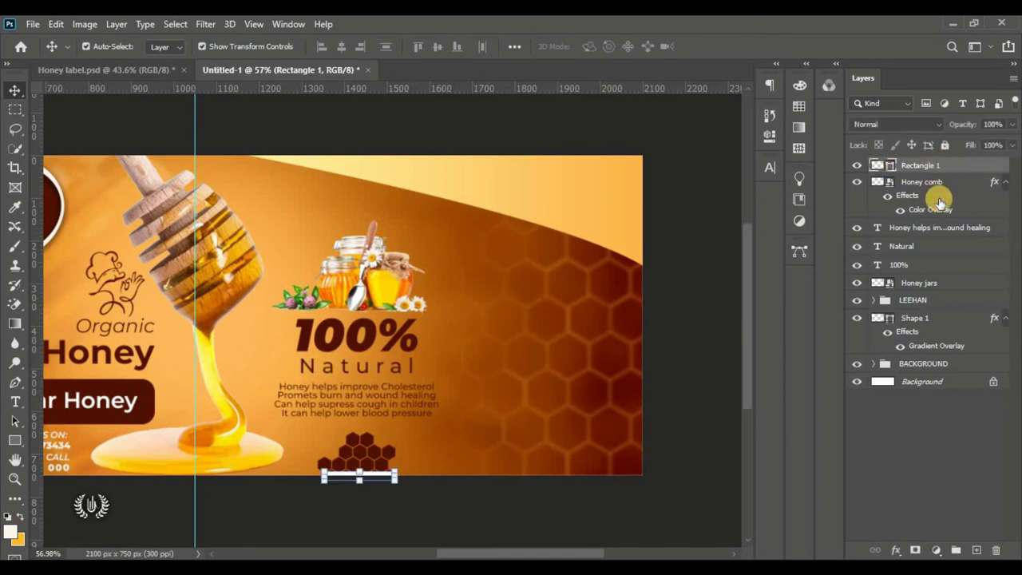
{"action": "left_click", "coordinate": [936, 285], "text": "shift"}
{"action": "key", "text": "ctrl+g"}
{"action": "left_click", "coordinate": [857, 166]}
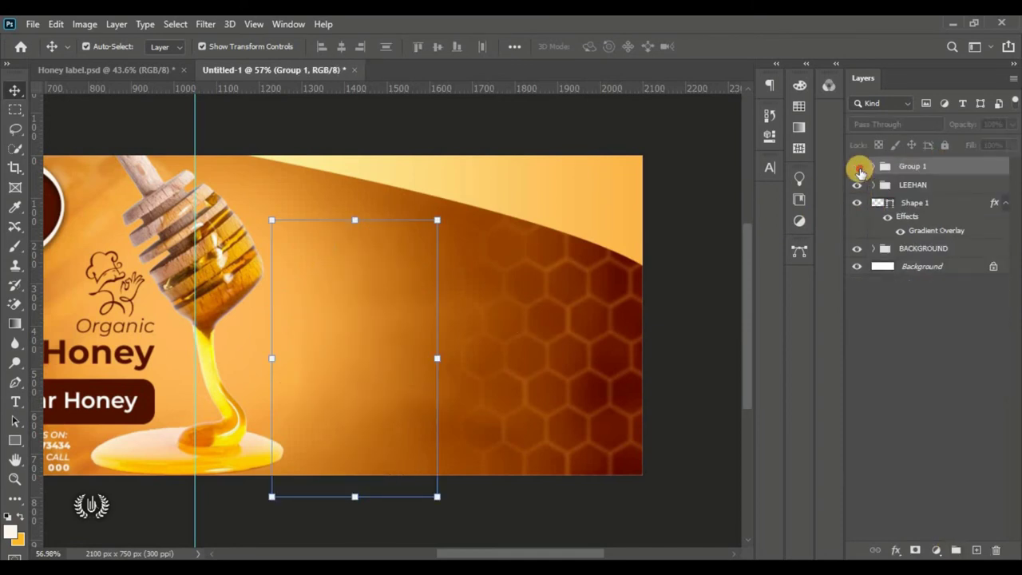
{"action": "right_click", "coordinate": [11, 403]}
- Start a white (#ffffff) text layer on the right side of the label
{"action": "left_click", "coordinate": [87, 402]}
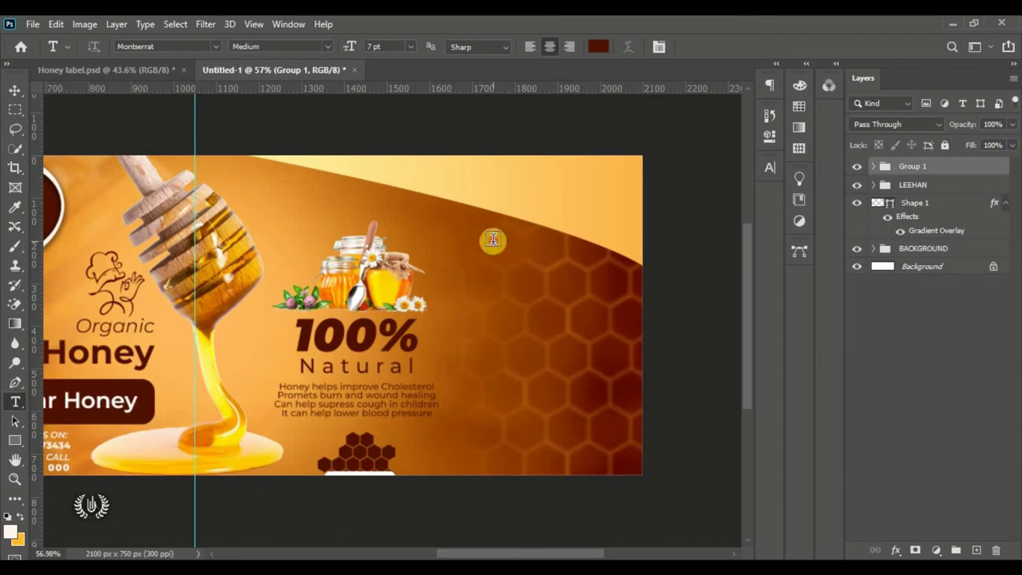
{"action": "left_click", "coordinate": [486, 237]}
{"action": "left_click", "coordinate": [598, 46]}
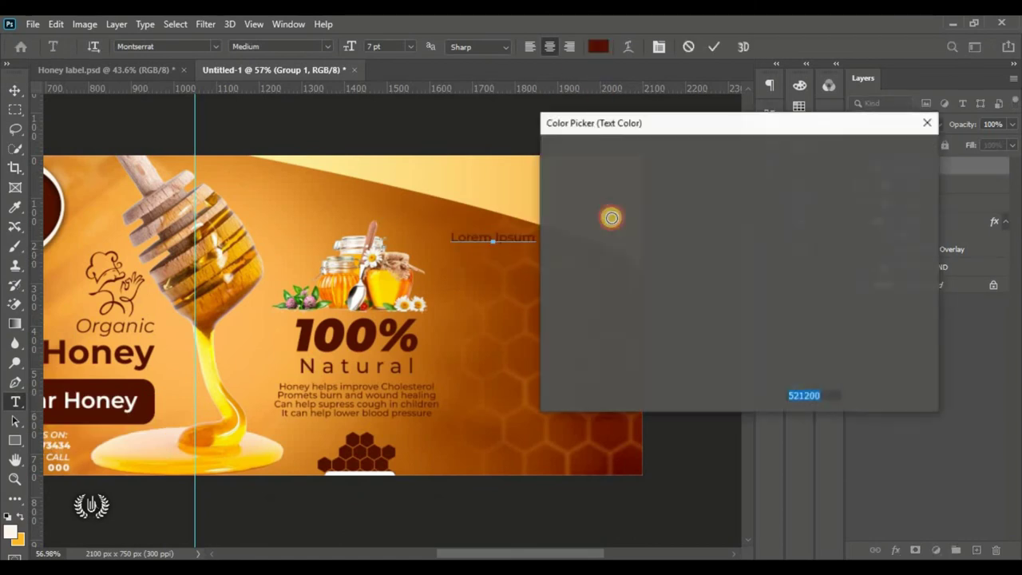
{"action": "type", "text": "ffffff"}
{"action": "left_click", "coordinate": [892, 157]}
{"action": "left_click_drag", "start_coordinate": [520, 281], "coordinate": [548, 303]}
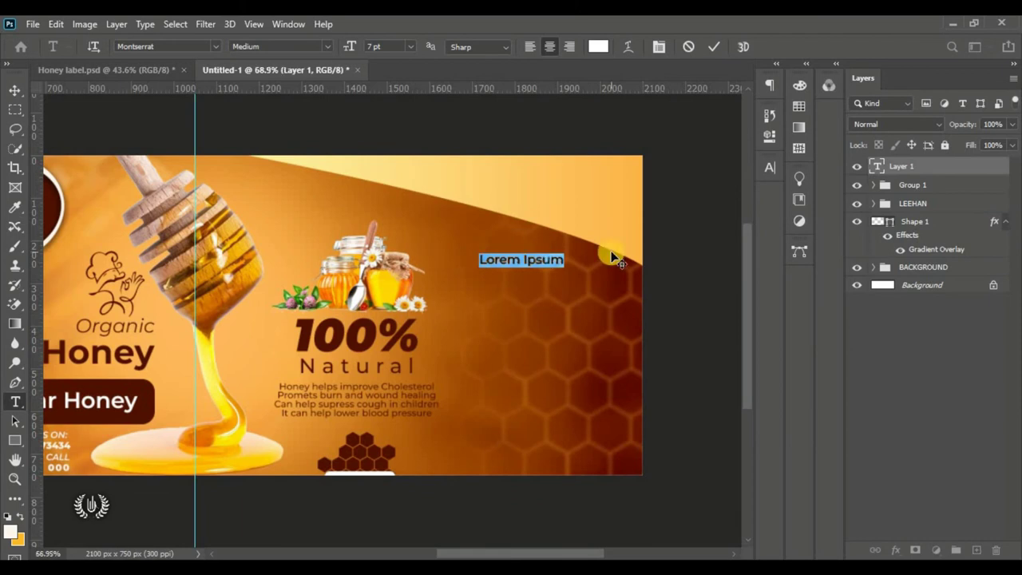
{"action": "scroll", "coordinate": [611, 255], "scroll_direction": "up", "scroll_amount": 3, "text": "alt"}
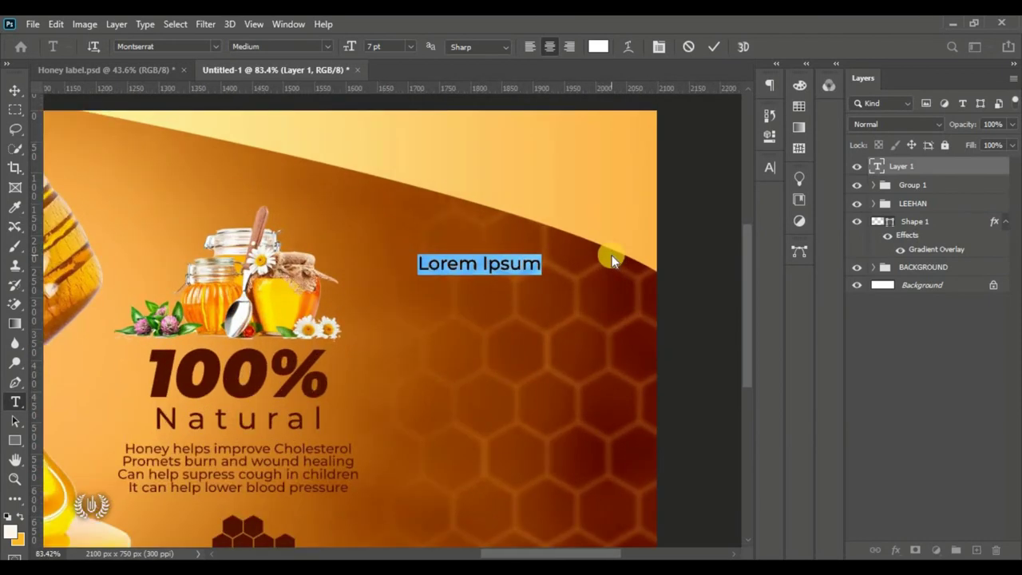
{"action": "left_click", "coordinate": [528, 270]}
{"action": "type", "text": "Ingredients"}
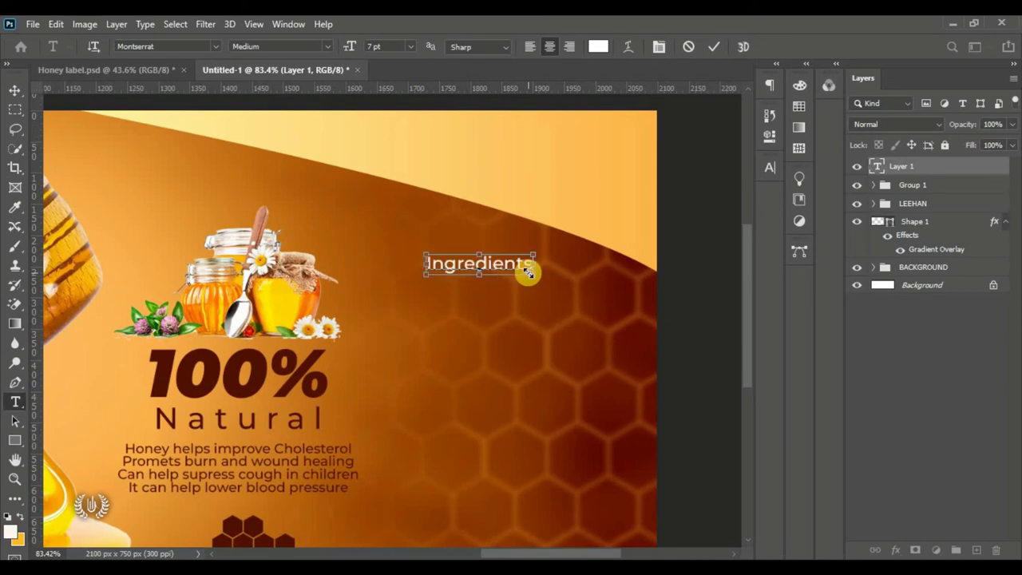
- Set the Ingredients heading in Amorista at 35 pt and nudge it into position
{"action": "key", "text": "ctrl+a"}
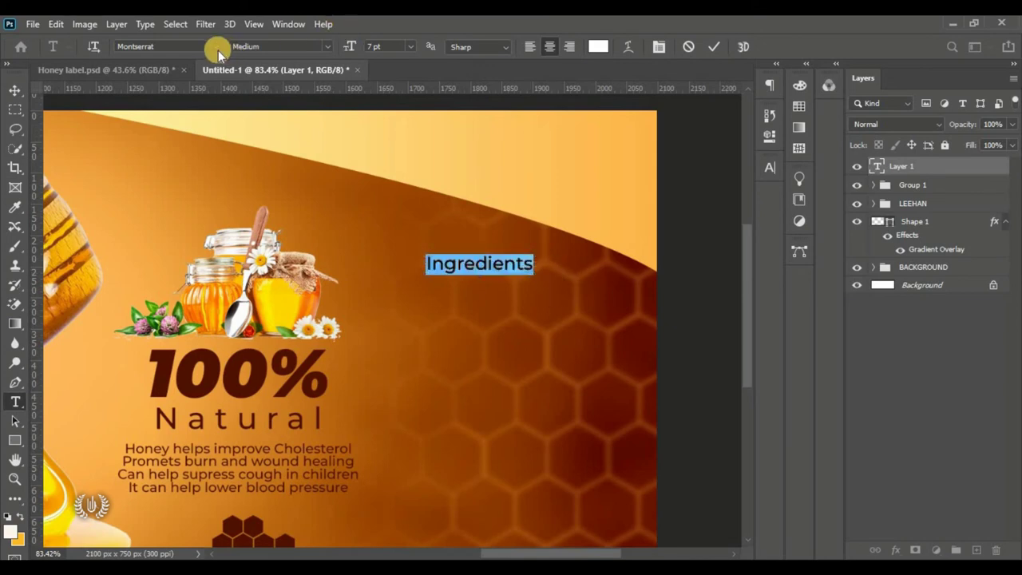
{"action": "left_click", "coordinate": [217, 48]}
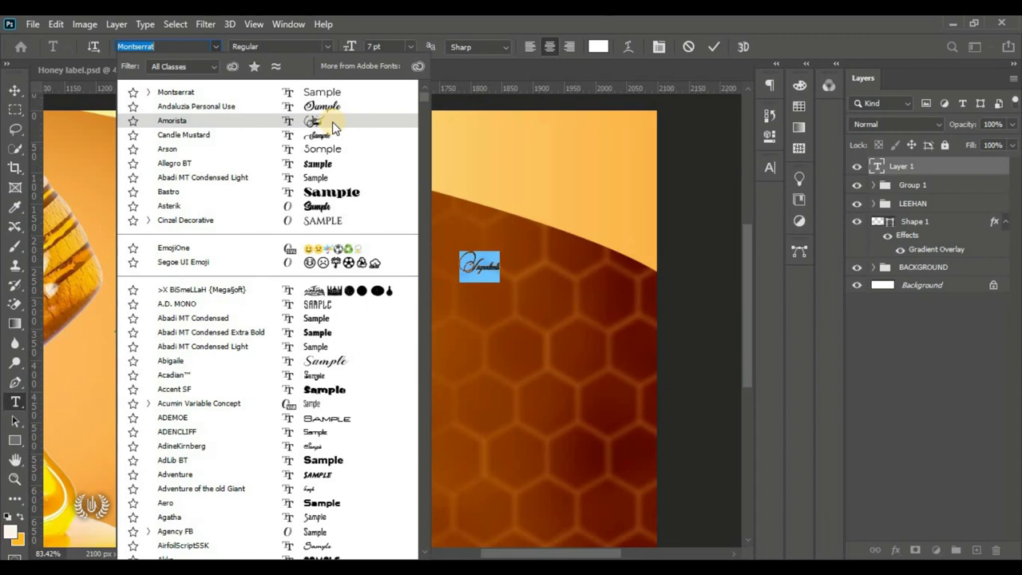
{"action": "left_click", "coordinate": [332, 122]}
{"action": "left_click_drag", "start_coordinate": [351, 45], "coordinate": [375, 45]}
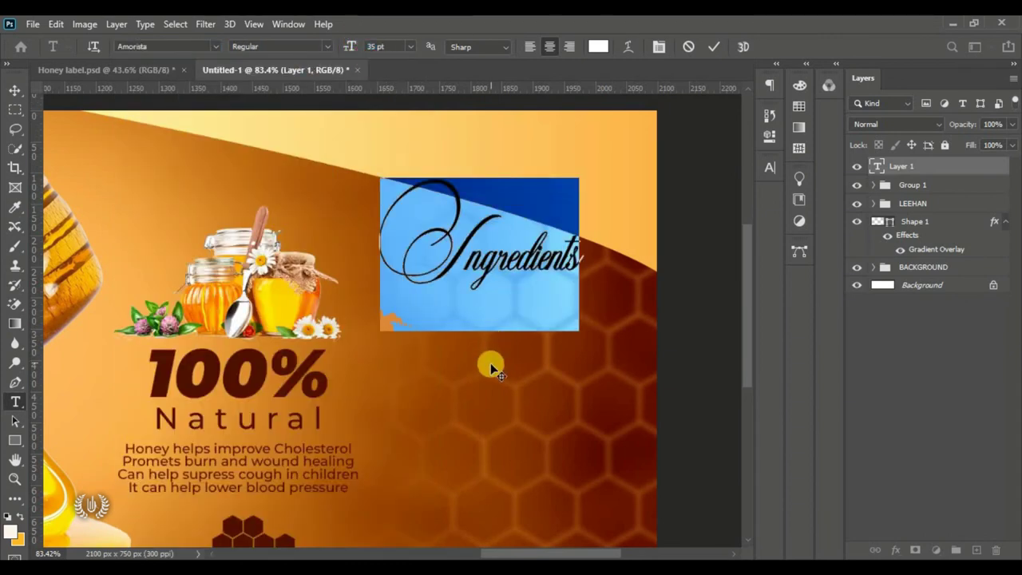
{"action": "left_click", "coordinate": [713, 46]}
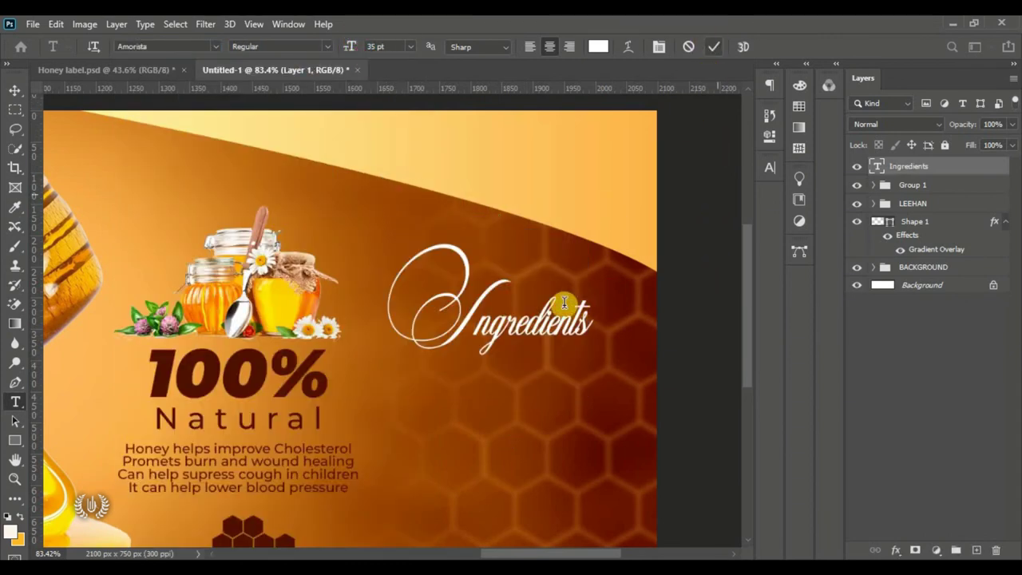
{"action": "left_click", "coordinate": [21, 95]}
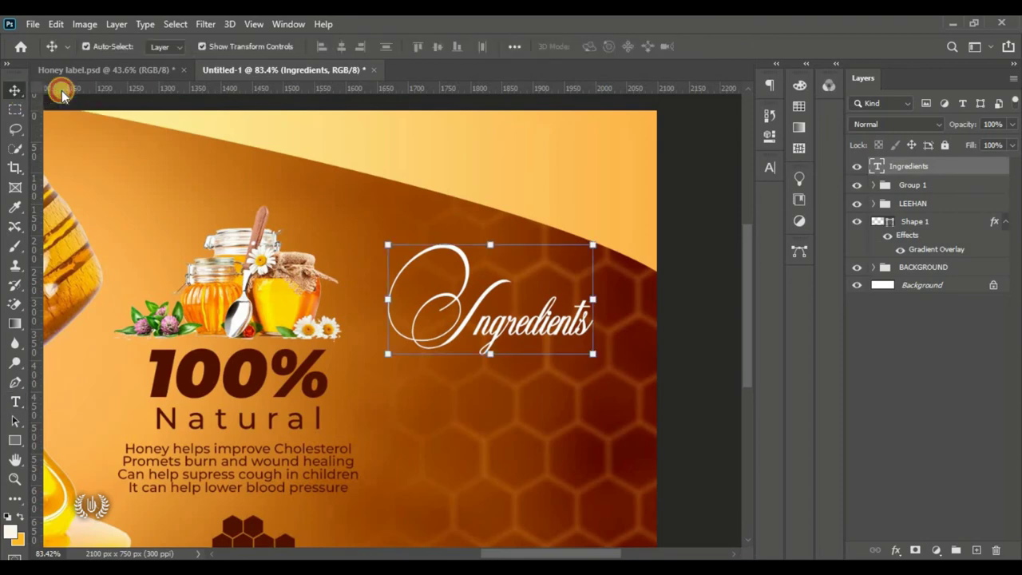
{"action": "key", "text": "ctrl+minus"}
{"action": "scroll", "coordinate": [558, 306], "scroll_direction": "down", "scroll_amount": 3}
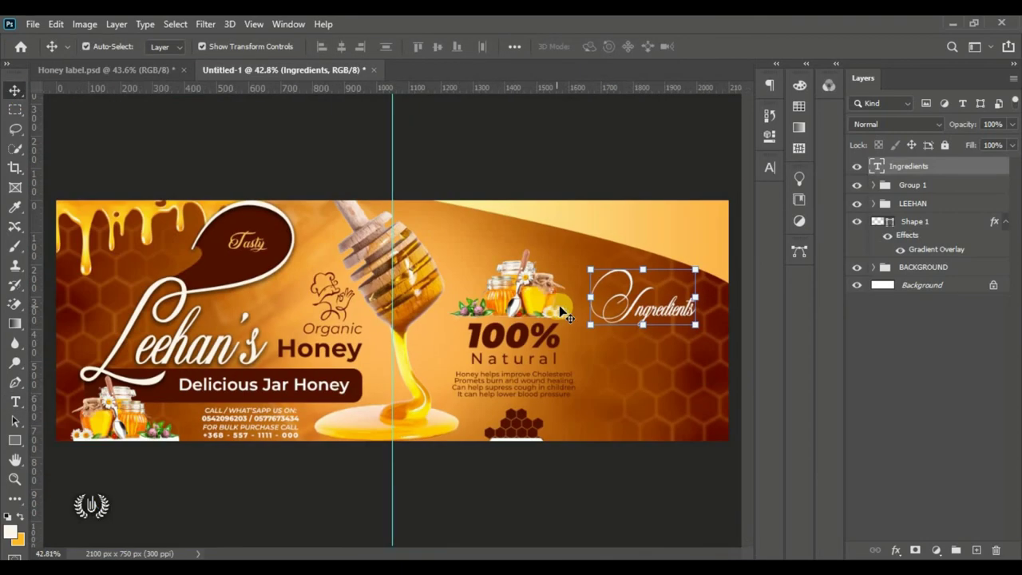
{"action": "left_click_drag", "start_coordinate": [659, 311], "coordinate": [661, 309]}
- Add a Gradient Overlay effect to the Ingredients heading layer
{"action": "left_click", "coordinate": [897, 549]}
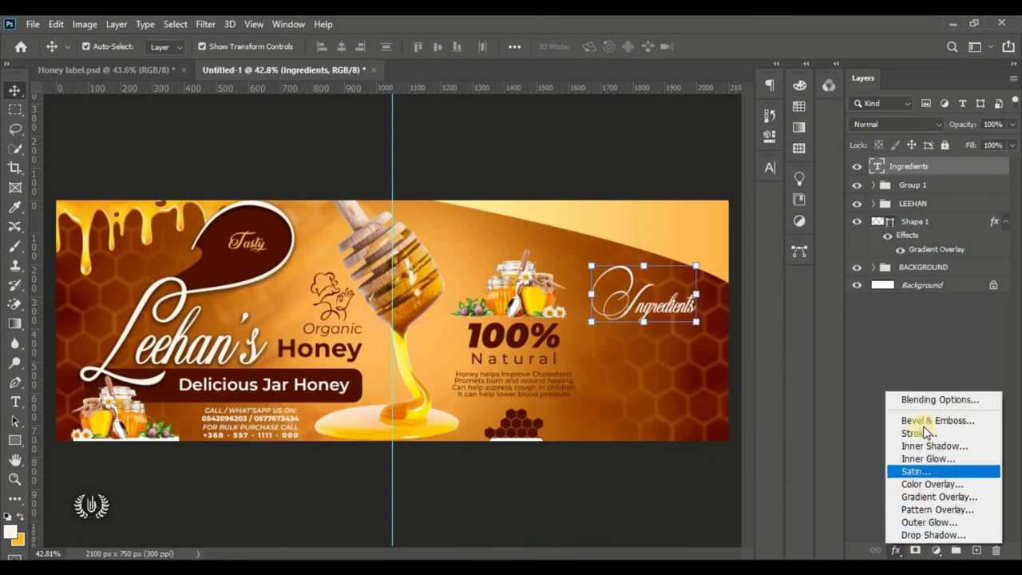
{"action": "left_click", "coordinate": [958, 427]}
{"action": "key", "text": "space"}
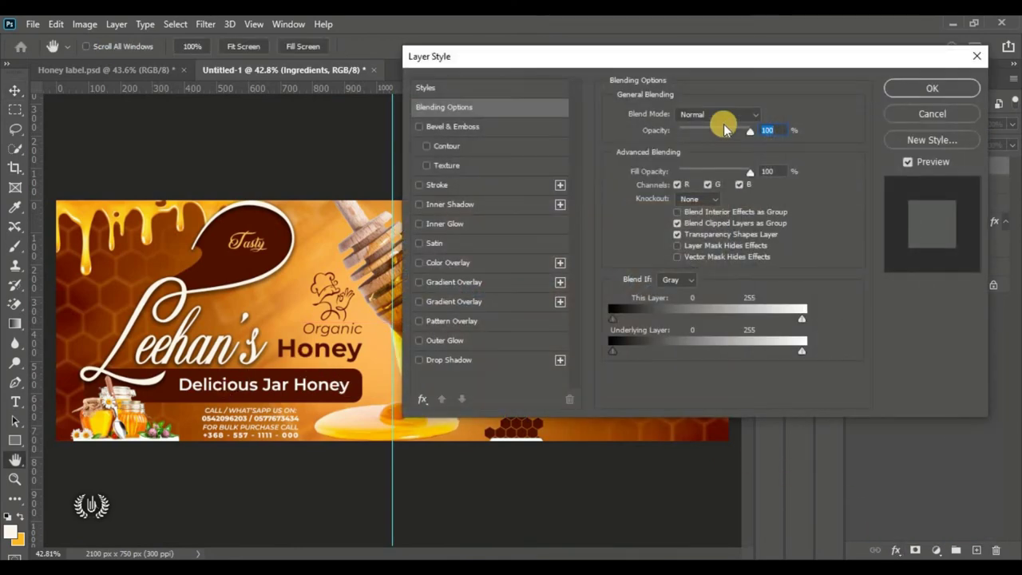
{"action": "left_click_drag", "start_coordinate": [624, 28], "coordinate": [336, 29]}
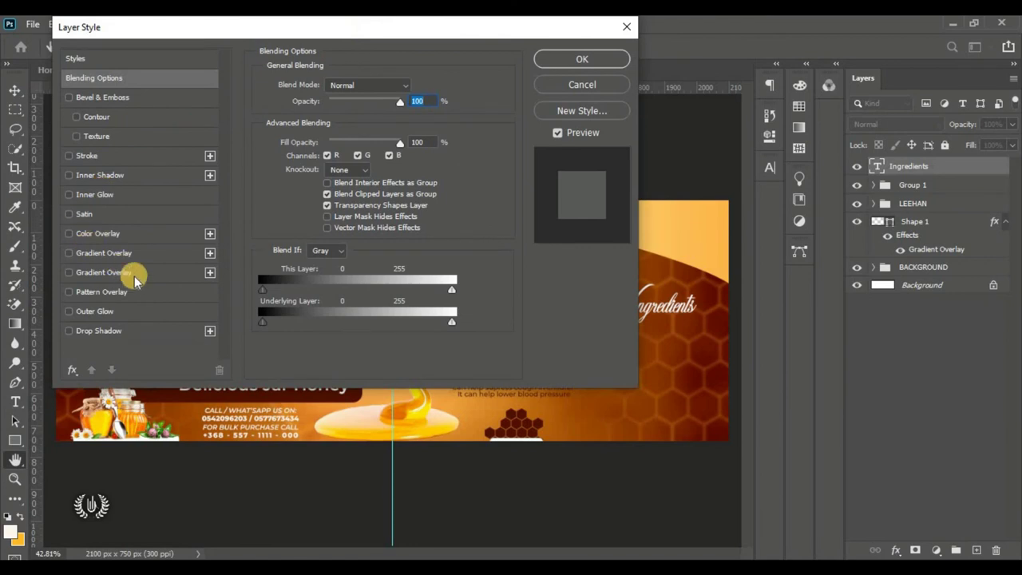
{"action": "left_click", "coordinate": [134, 274]}
{"action": "left_click_drag", "start_coordinate": [453, 34], "coordinate": [309, 59]}
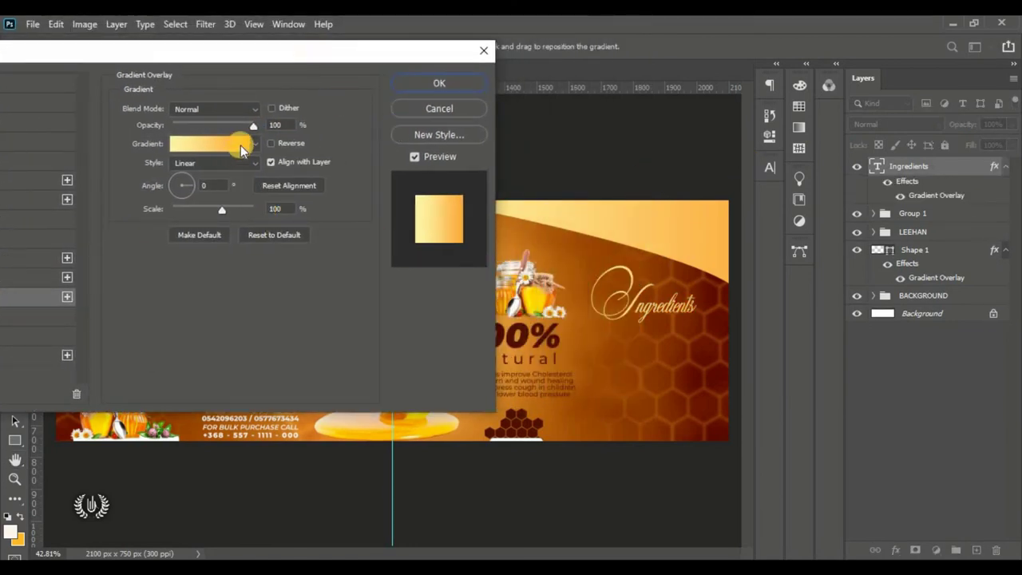
{"action": "left_click", "coordinate": [208, 143]}
- Set the overlay gradient from fff5a4 to fea735 using the notes' values and apply it
{"action": "key", "text": "alt+Tab"}
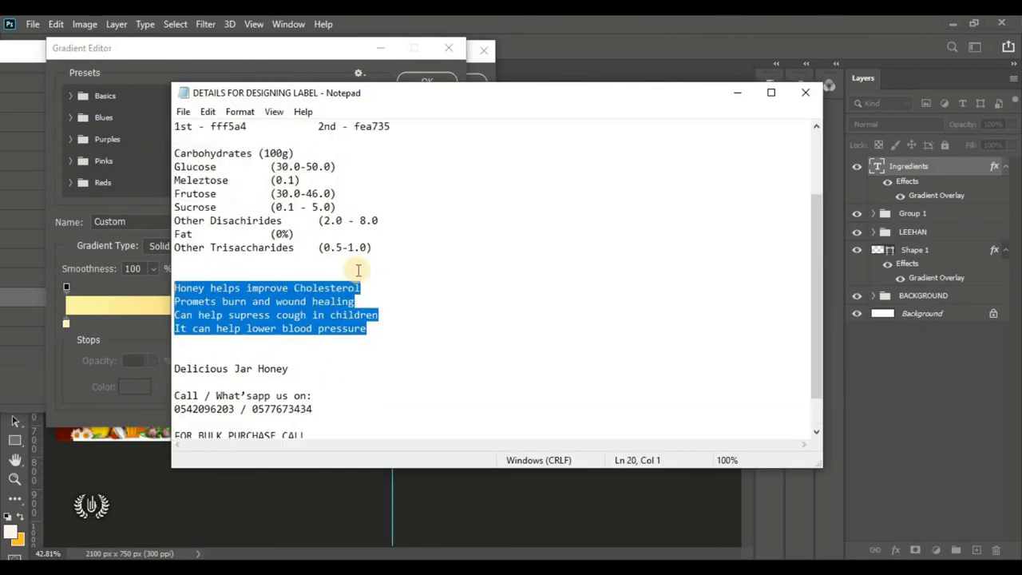
{"action": "scroll", "coordinate": [358, 270], "scroll_direction": "up", "scroll_amount": 3}
{"action": "left_click", "coordinate": [423, 221]}
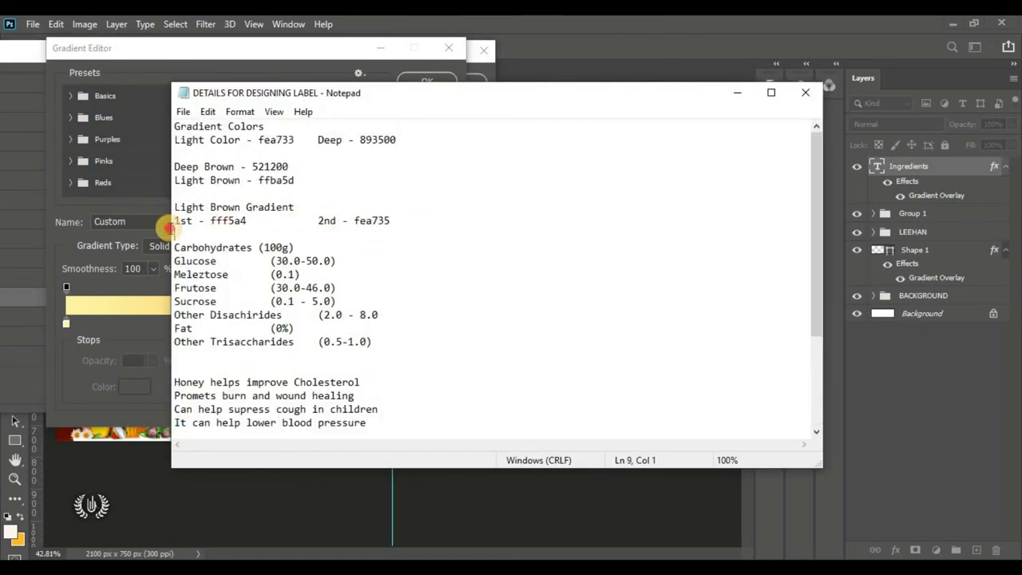
{"action": "left_click_drag", "start_coordinate": [169, 228], "coordinate": [158, 214]}
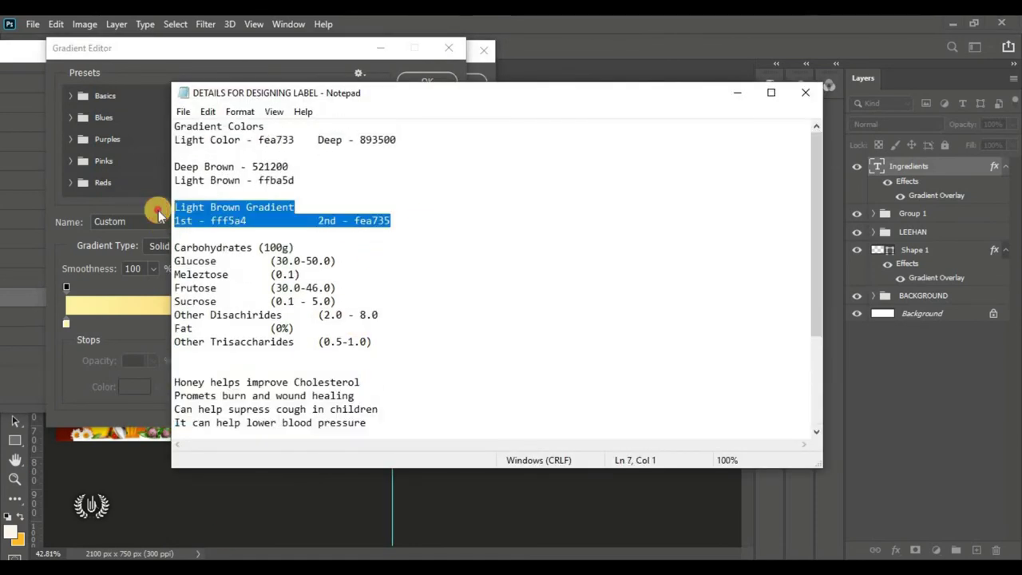
{"action": "left_click", "coordinate": [330, 50]}
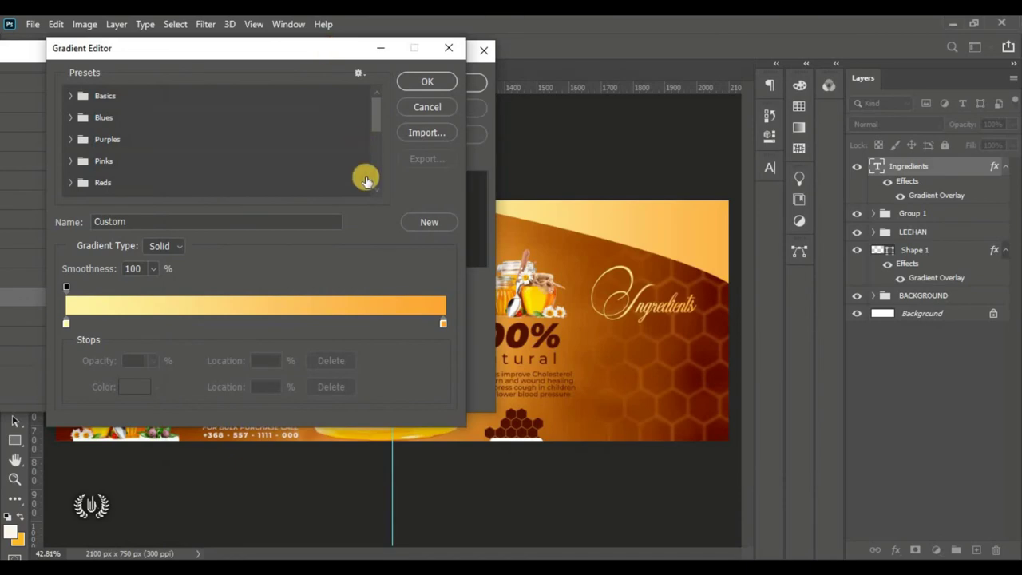
{"action": "left_click", "coordinate": [429, 84]}
{"action": "left_click", "coordinate": [456, 89]}
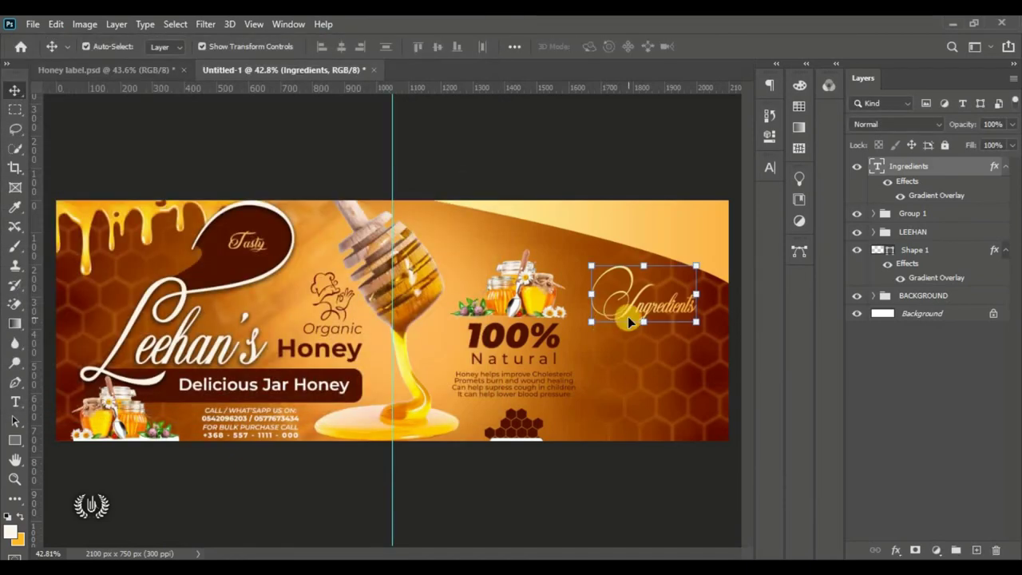
{"action": "left_click", "coordinate": [642, 163]}
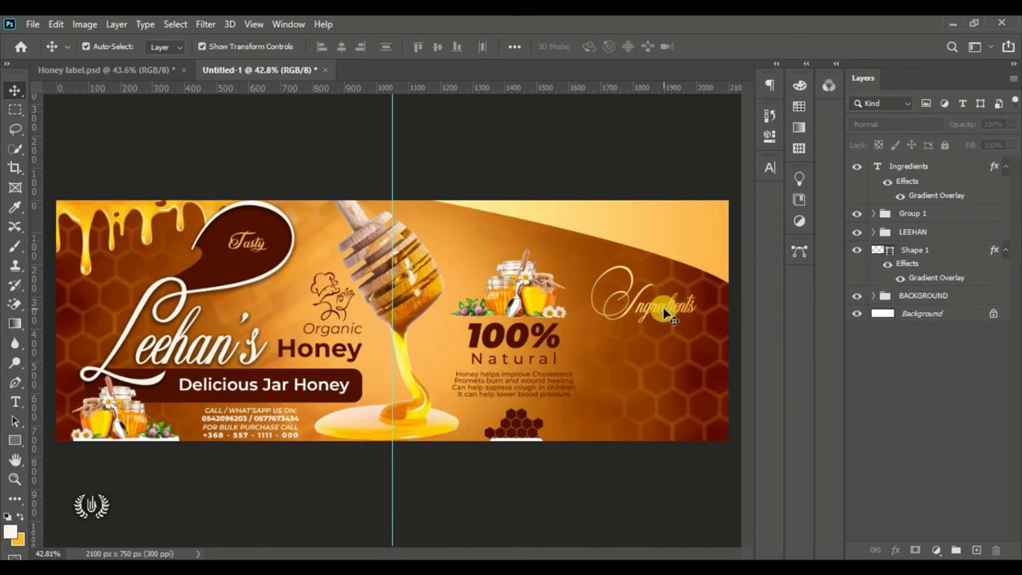
- Create a Montserrat text layer below the Ingredients heading
{"action": "left_click", "coordinate": [15, 401]}
{"action": "left_click", "coordinate": [623, 371]}
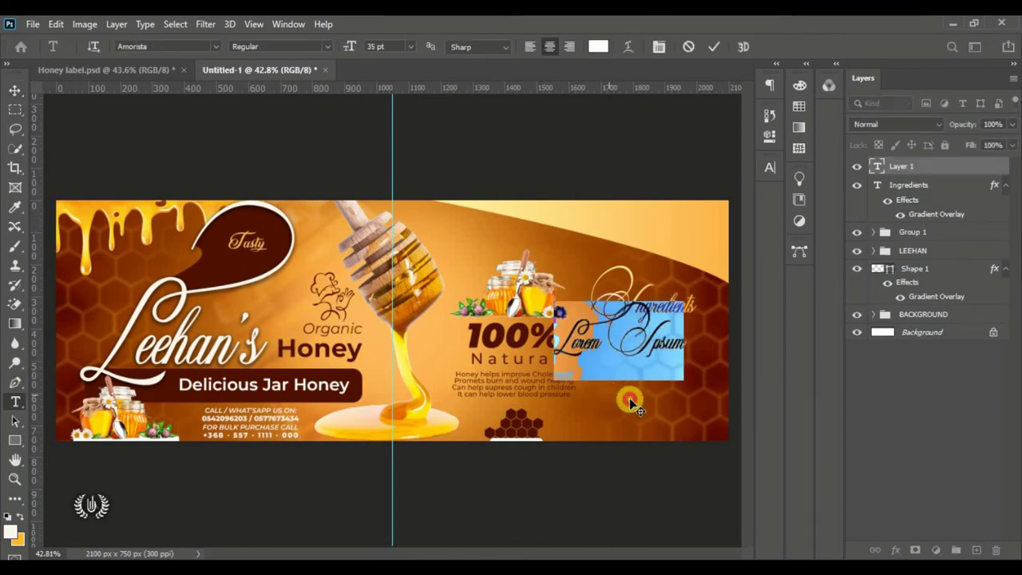
{"action": "left_click", "coordinate": [215, 50]}
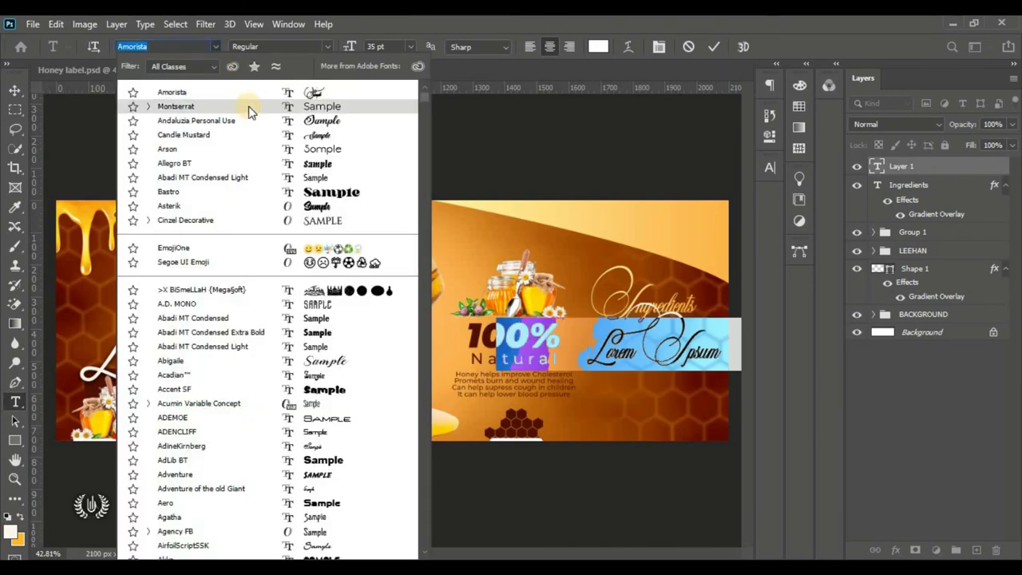
{"action": "left_click", "coordinate": [247, 107]}
- Copy the carbohydrate ingredient lines from the notes
{"action": "key", "text": "alt+Tab"}
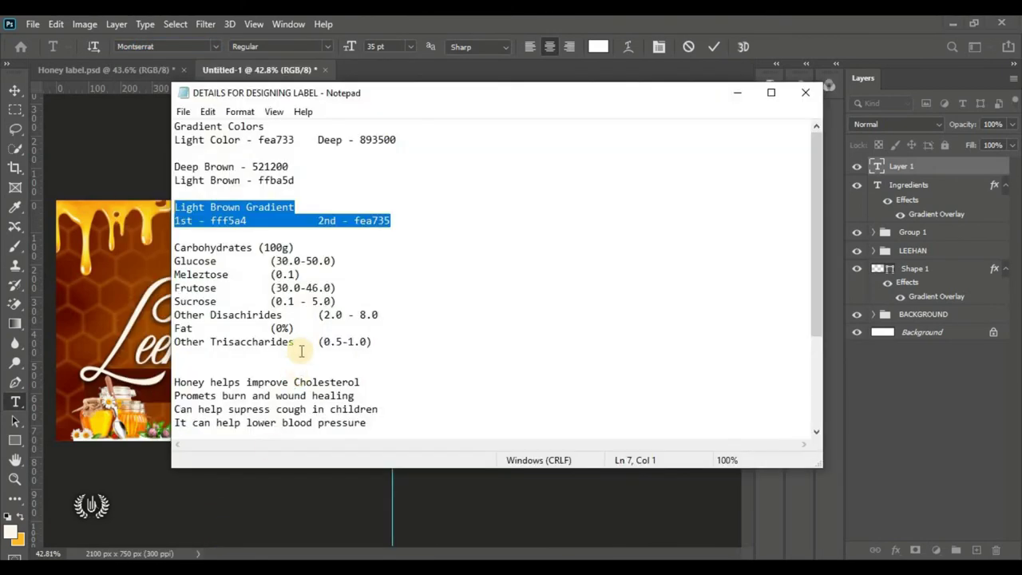
{"action": "scroll", "coordinate": [300, 351], "scroll_direction": "down", "scroll_amount": 1}
{"action": "left_click_drag", "start_coordinate": [372, 301], "coordinate": [170, 207]}
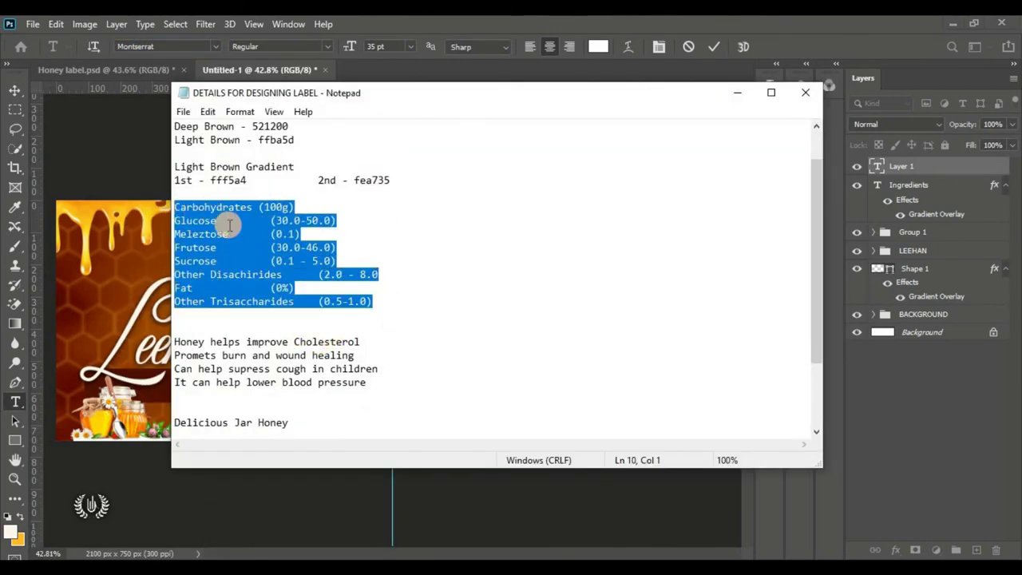
{"action": "right_click", "coordinate": [215, 212]}
{"action": "left_click", "coordinate": [309, 277]}
{"action": "key", "text": "alt+Tab"}
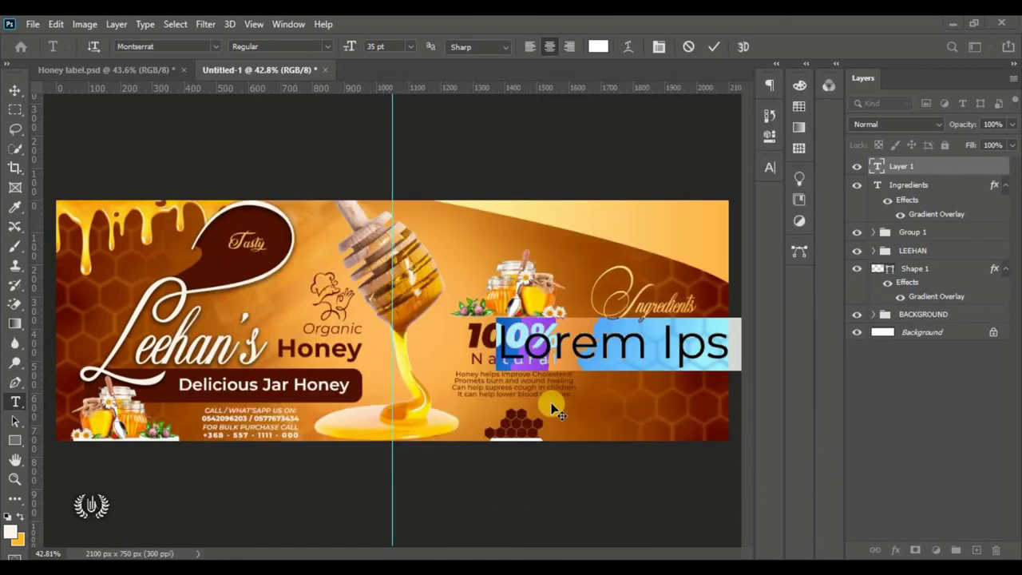
- Set the new text's font size to 8 pt
{"action": "type", "text": "15"}
{"action": "key", "text": "Return"}
{"action": "left_click_drag", "start_coordinate": [399, 41], "coordinate": [319, 42]}
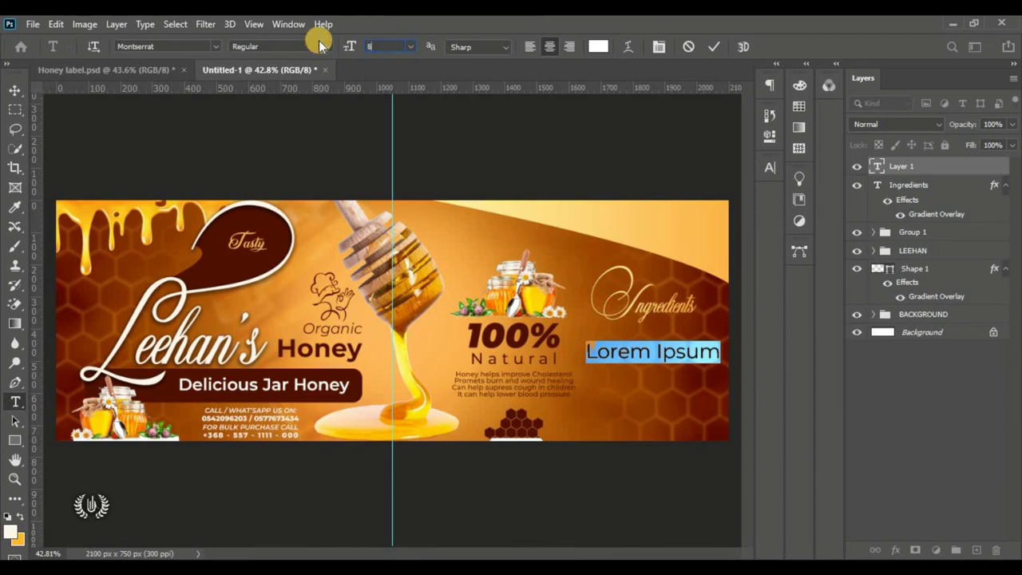
{"action": "key", "text": "Return"}
{"action": "right_click", "coordinate": [670, 354]}
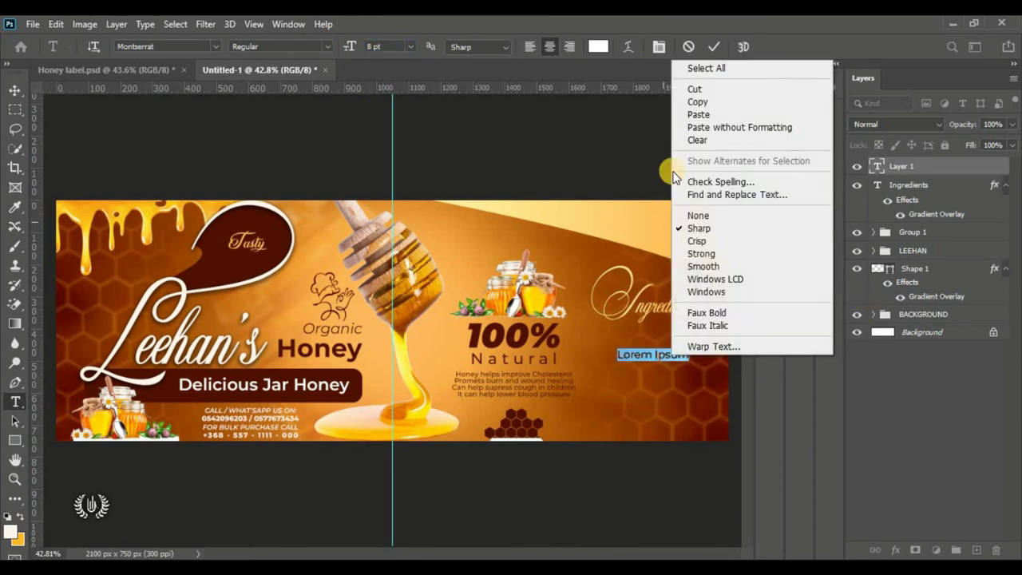
- Paste the ingredients list, move it under the heading, and set 8.72 pt leading
{"action": "left_click", "coordinate": [703, 114]}
{"action": "left_click_drag", "start_coordinate": [687, 431], "coordinate": [563, 303]}
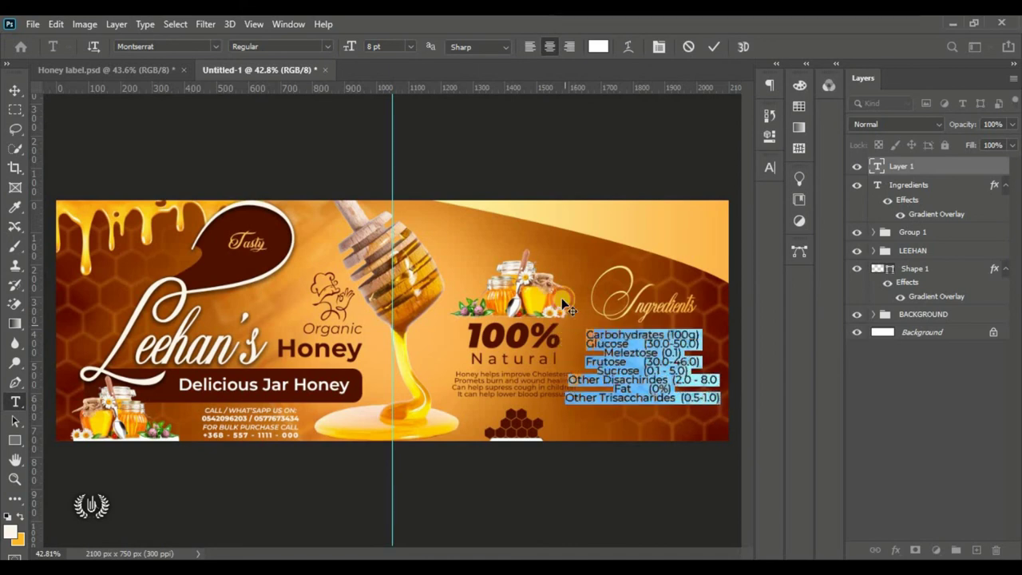
{"action": "left_click", "coordinate": [774, 168]}
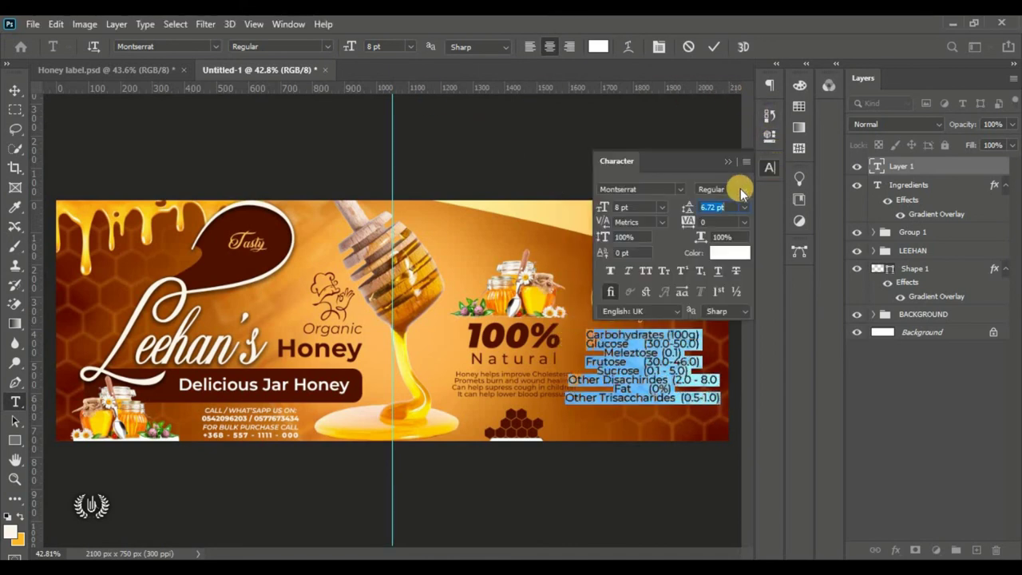
{"action": "left_click", "coordinate": [741, 188]}
{"action": "left_click", "coordinate": [761, 279]}
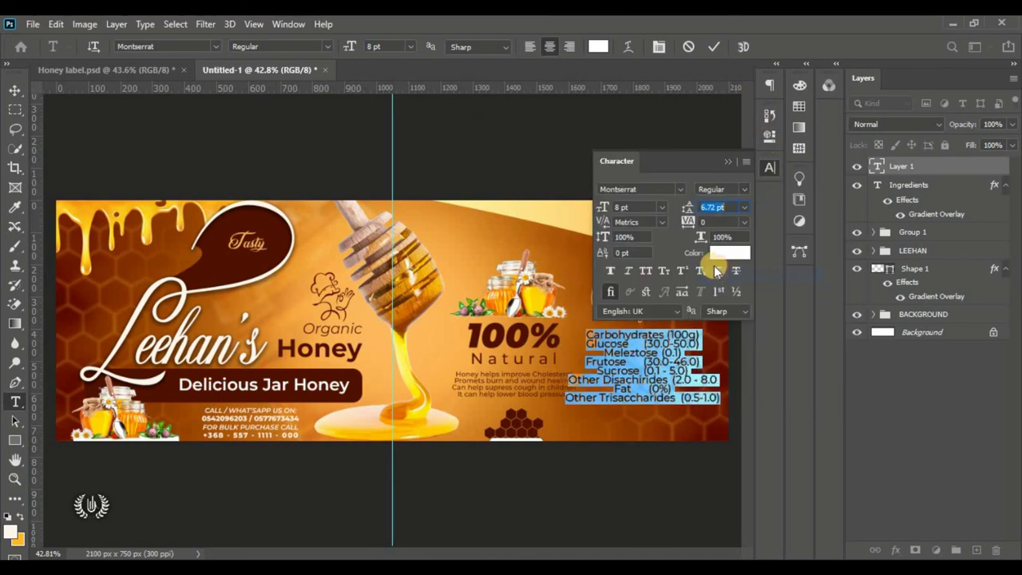
{"action": "left_click_drag", "start_coordinate": [684, 209], "coordinate": [689, 212]}
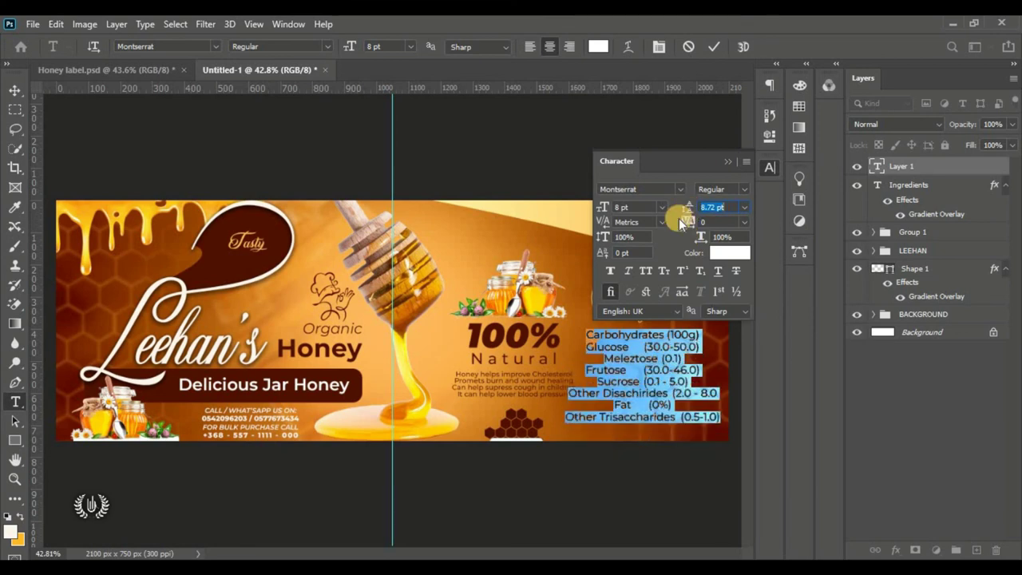
{"action": "left_click", "coordinate": [727, 162]}
{"action": "left_click", "coordinate": [714, 46]}
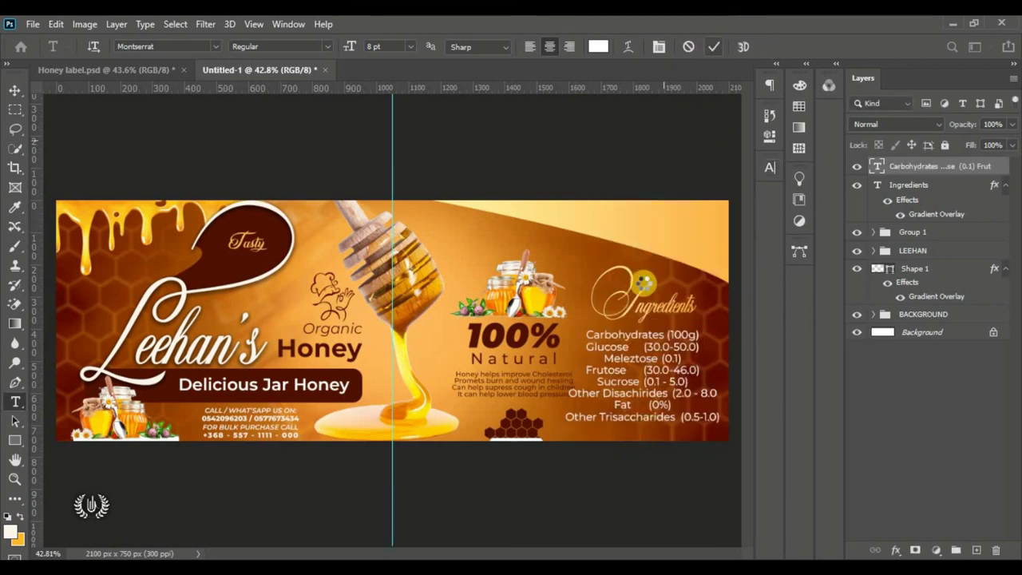
- Scale the ingredients list to about 85% and lower it slightly
{"action": "left_click", "coordinate": [16, 90]}
{"action": "left_click_drag", "start_coordinate": [652, 419], "coordinate": [651, 403]}
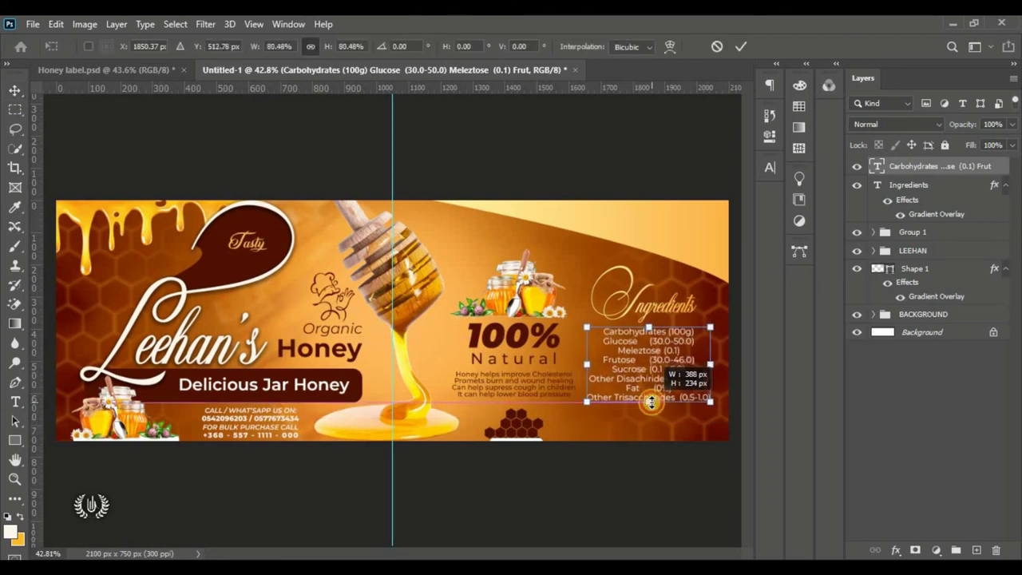
{"action": "left_click_drag", "start_coordinate": [648, 327], "coordinate": [652, 347]}
- Shrink the Ingredients heading to about 91% and realign the list beneath it
{"action": "left_click", "coordinate": [744, 46]}
{"action": "left_click", "coordinate": [661, 294]}
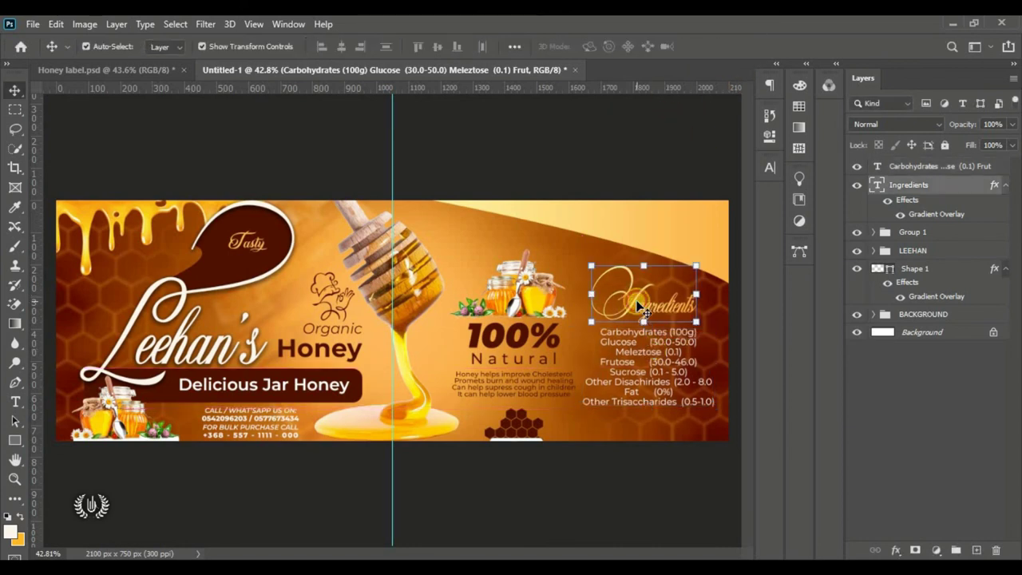
{"action": "key", "text": "ctrl+t"}
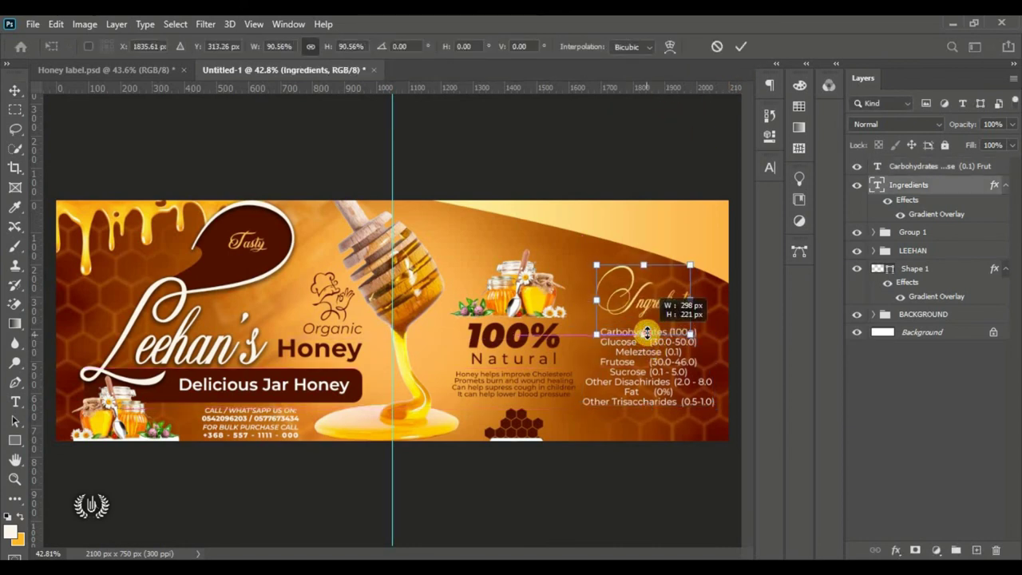
{"action": "left_click_drag", "start_coordinate": [648, 335], "coordinate": [645, 326]}
{"action": "left_click", "coordinate": [742, 48]}
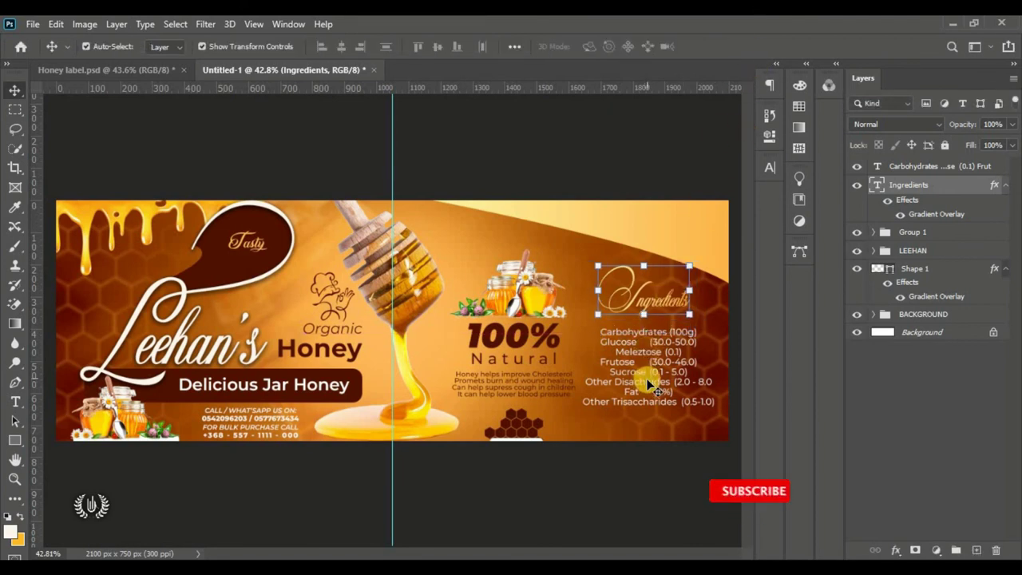
{"action": "mouse_move", "coordinate": [652, 381]}
{"action": "left_mouse_down"}
{"action": "mouse_move", "coordinate": [654, 372]}
{"action": "mouse_move", "coordinate": [649, 405]}
{"action": "mouse_move", "coordinate": [650, 393]}
{"action": "left_mouse_up"}
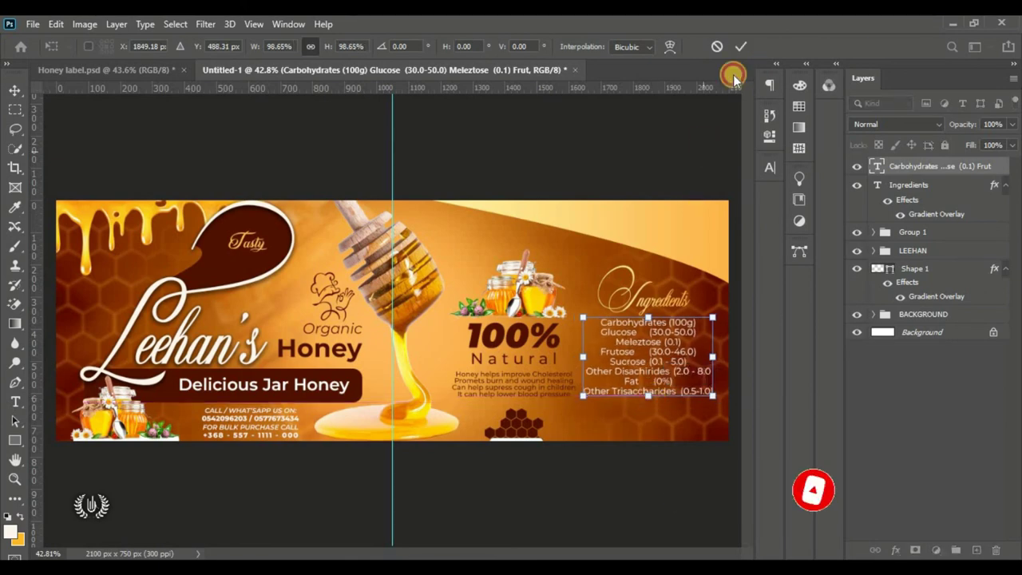
{"action": "left_click", "coordinate": [741, 46]}
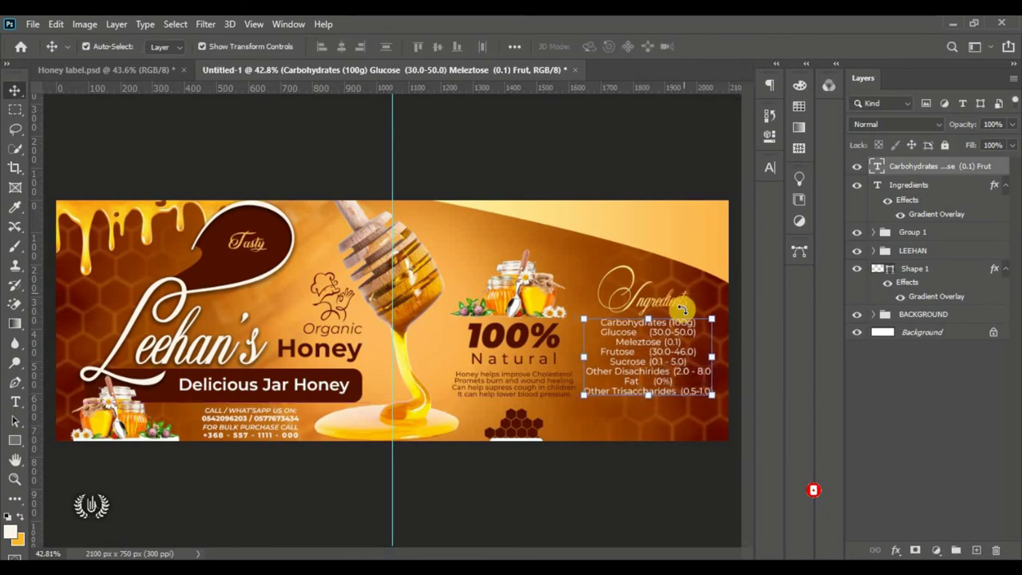
- Embed the Bar code image, scaled to about 45.5%, bottom-right beneath the ingredients list
{"action": "left_click", "coordinate": [32, 24]}
{"action": "left_click", "coordinate": [163, 321]}
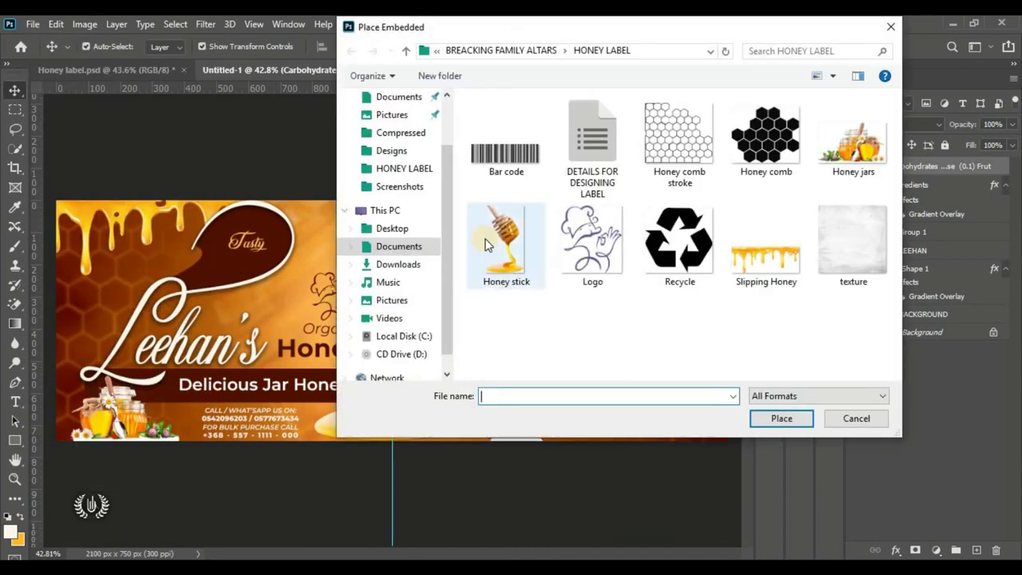
{"action": "left_click", "coordinate": [505, 150]}
{"action": "left_click", "coordinate": [778, 417]}
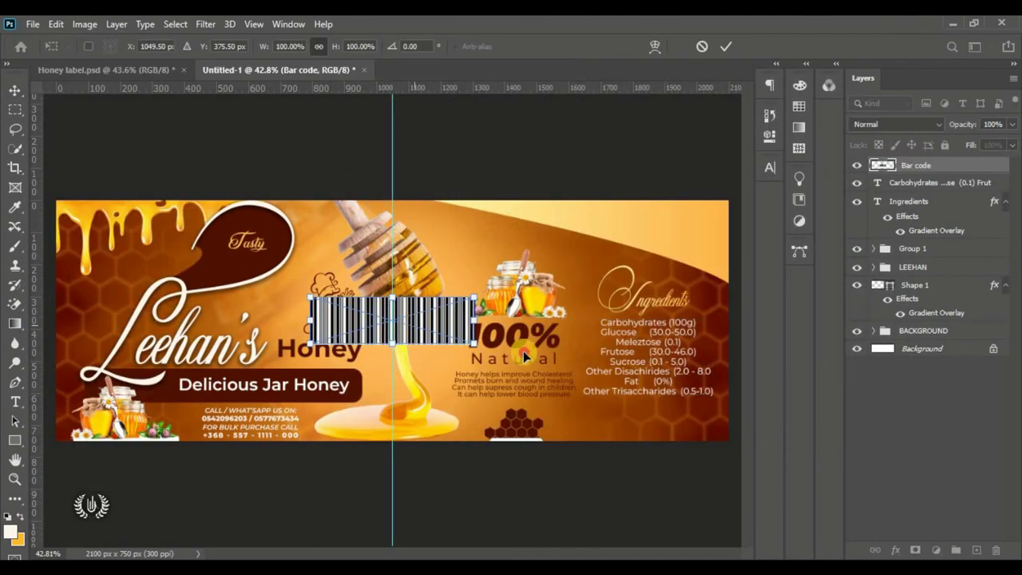
{"action": "mouse_move", "coordinate": [391, 319]}
{"action": "left_mouse_down"}
{"action": "mouse_move", "coordinate": [591, 413]}
{"action": "mouse_move", "coordinate": [695, 431]}
{"action": "mouse_move", "coordinate": [619, 429]}
{"action": "mouse_move", "coordinate": [662, 419]}
{"action": "left_mouse_up"}
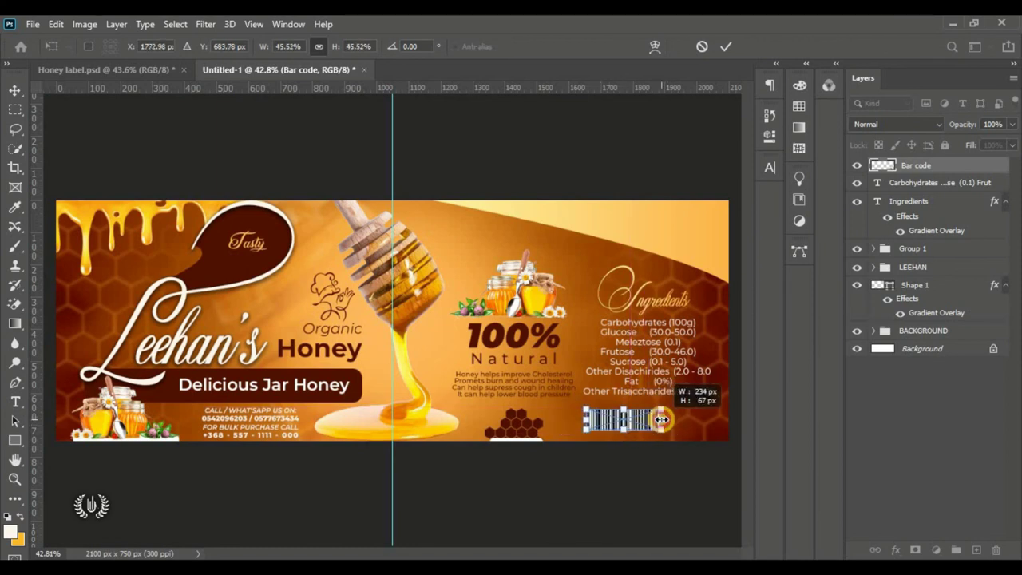
{"action": "left_click", "coordinate": [725, 46]}
{"action": "left_click", "coordinate": [33, 24]}
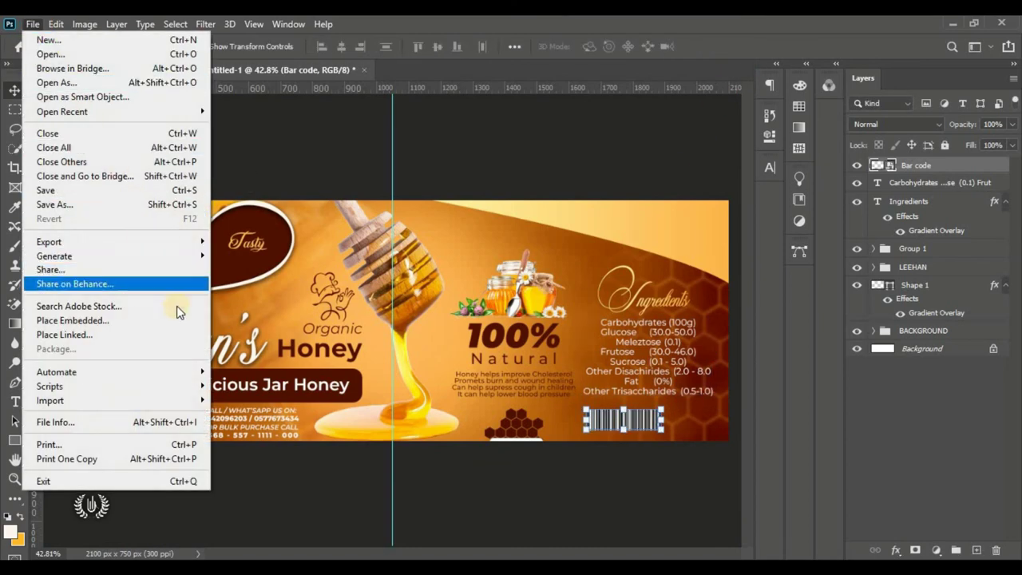
- Embed the Recycle image, shrunk to about 4.39%, beside the barcode at bottom-right
{"action": "left_click", "coordinate": [181, 320]}
{"action": "left_click", "coordinate": [667, 250]}
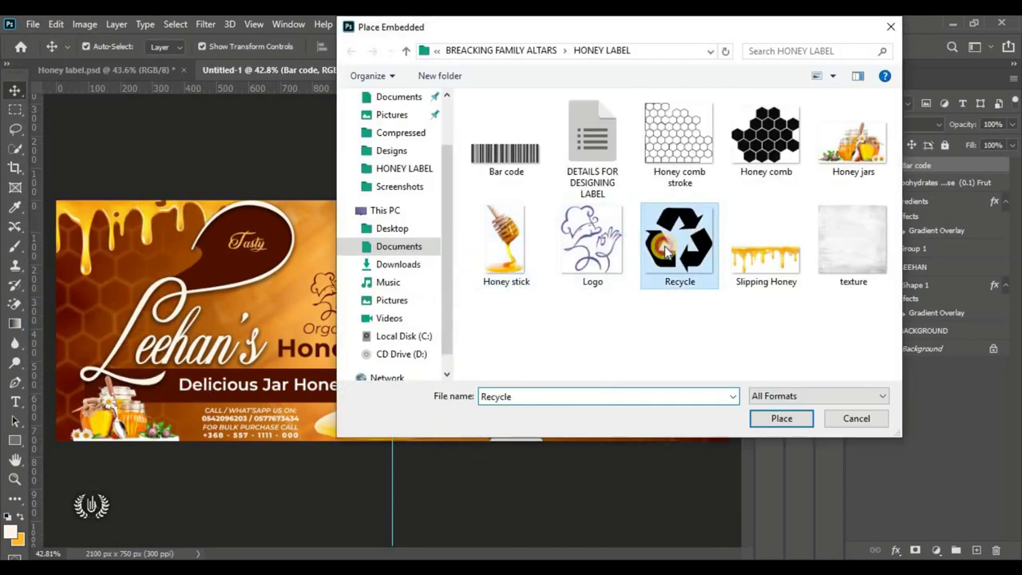
{"action": "left_click", "coordinate": [784, 420]}
{"action": "left_click_drag", "start_coordinate": [449, 325], "coordinate": [483, 357]}
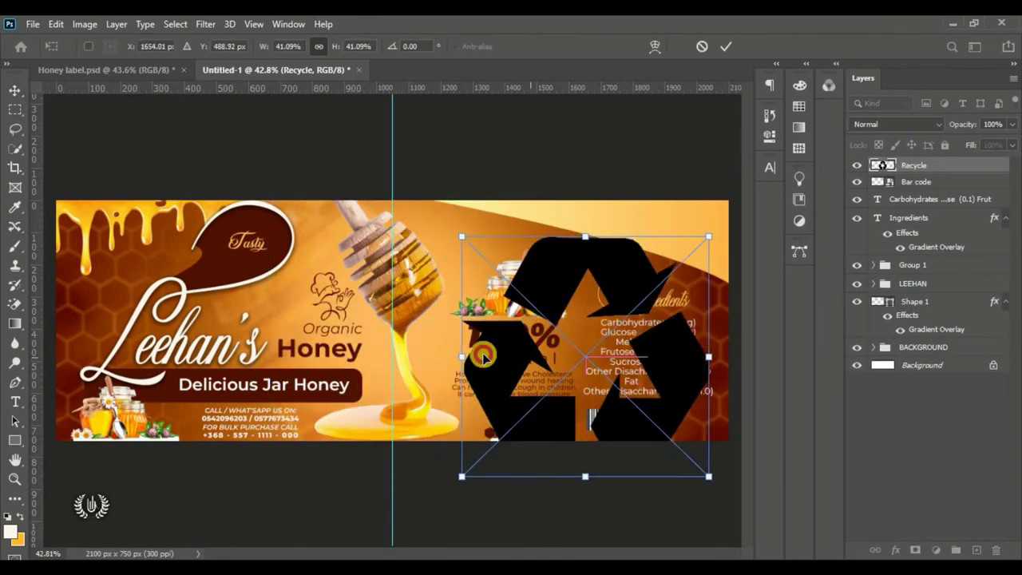
{"action": "left_click_drag", "start_coordinate": [562, 360], "coordinate": [716, 399]}
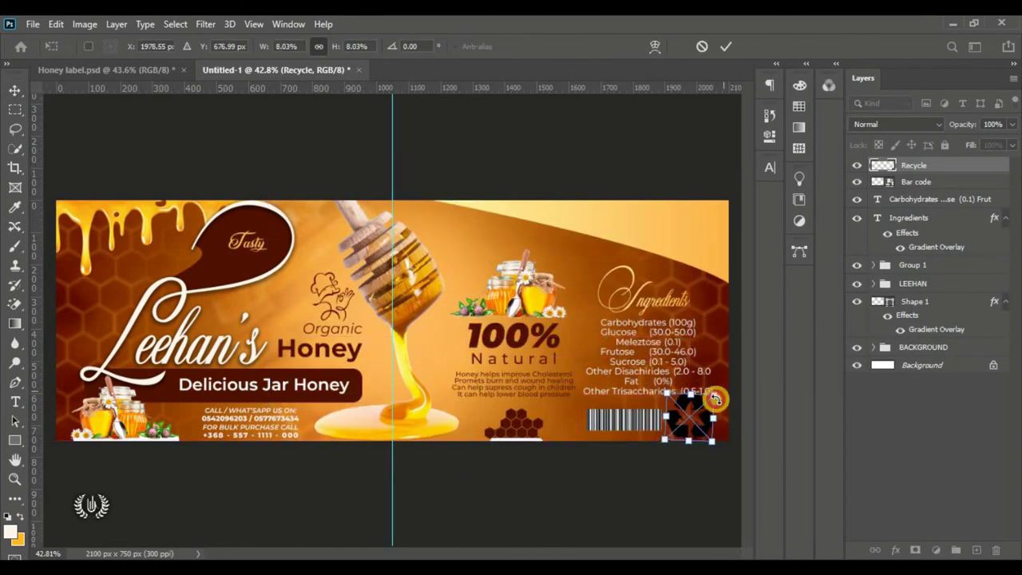
{"action": "left_click_drag", "start_coordinate": [717, 397], "coordinate": [699, 410]}
{"action": "scroll", "coordinate": [714, 447], "scroll_direction": "up", "scroll_amount": 3}
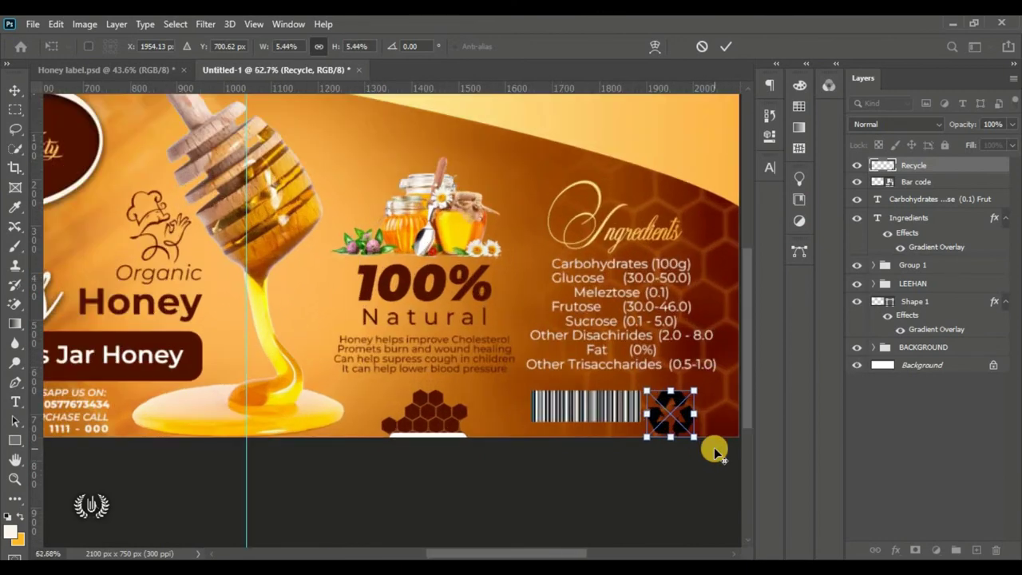
{"action": "scroll", "coordinate": [714, 447], "scroll_direction": "up", "scroll_amount": 3}
{"action": "scroll", "coordinate": [479, 471], "scroll_direction": "right", "scroll_amount": 5}
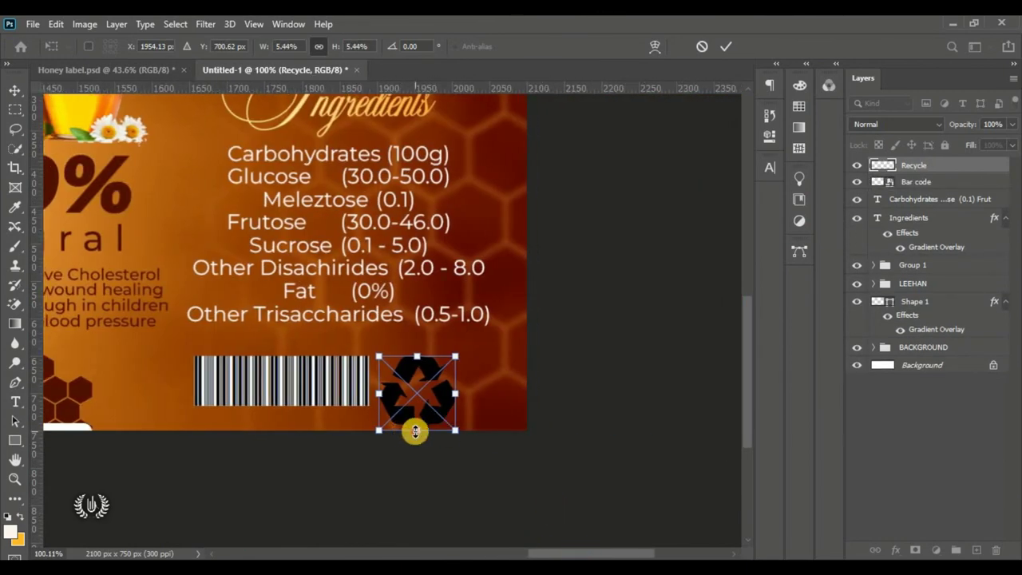
{"action": "left_click_drag", "start_coordinate": [415, 432], "coordinate": [419, 380]}
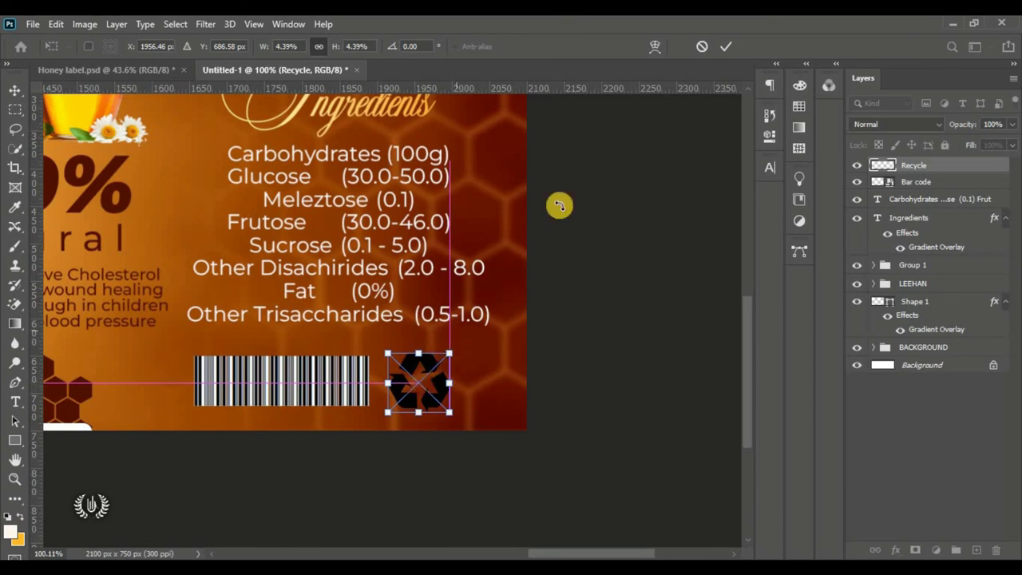
{"action": "left_click", "coordinate": [725, 45]}
- Give the Recycle layer a white Color Overlay, then enlarge it with the barcode to about 113.55%
{"action": "left_click", "coordinate": [895, 550]}
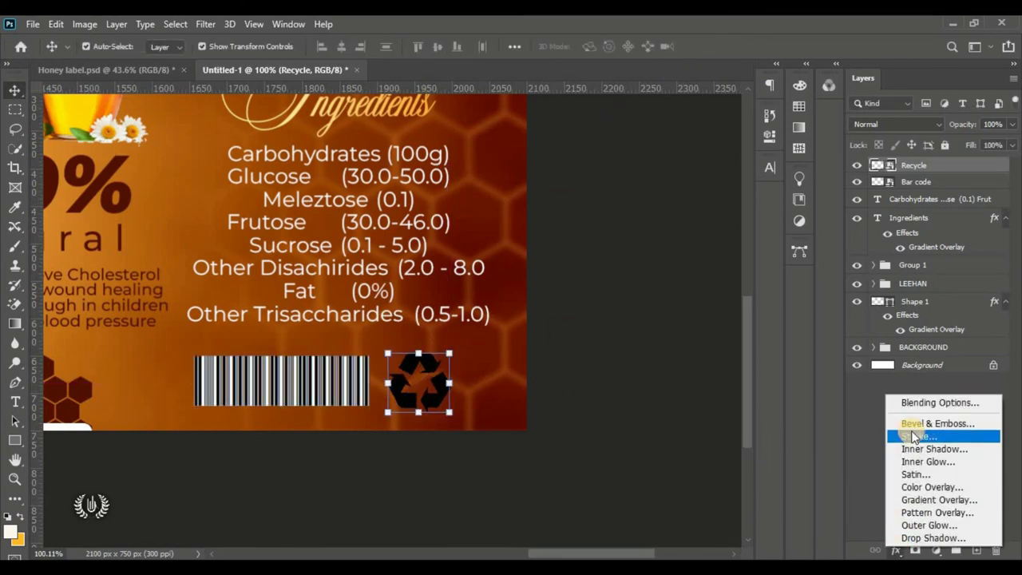
{"action": "left_click", "coordinate": [950, 402]}
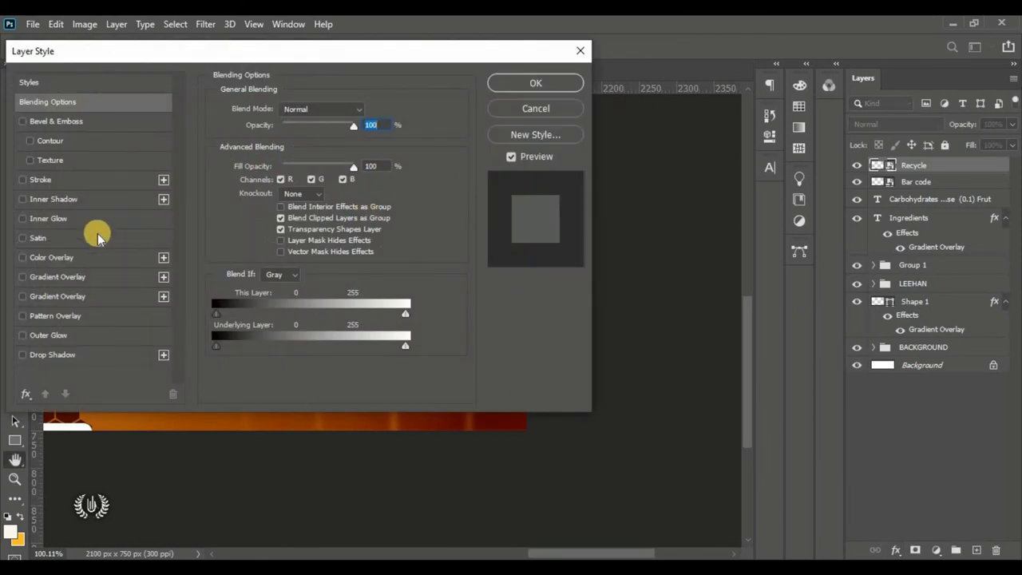
{"action": "left_click_drag", "start_coordinate": [119, 51], "coordinate": [608, 55]}
{"action": "left_click", "coordinate": [558, 262]}
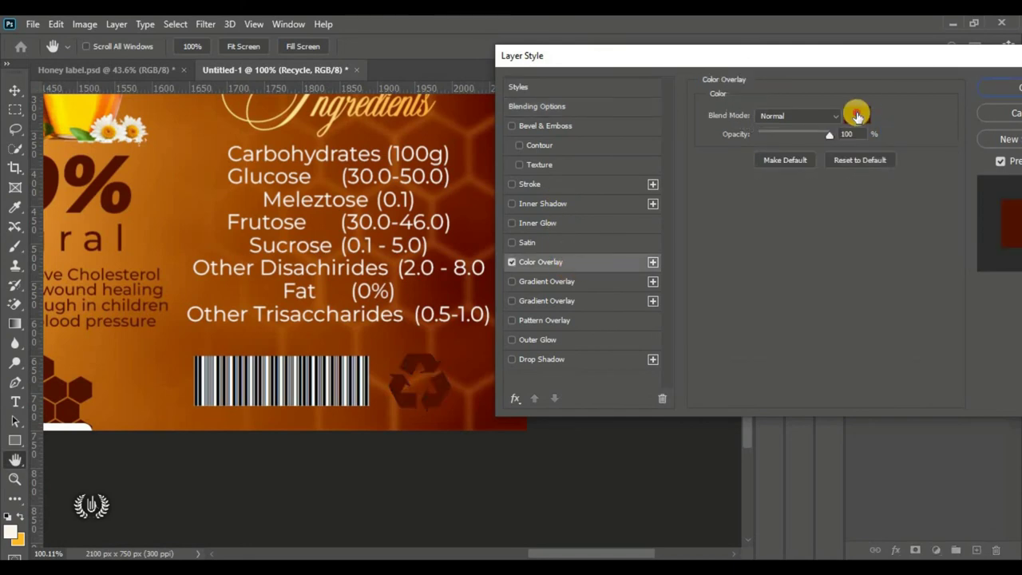
{"action": "left_click", "coordinate": [857, 116]}
{"action": "left_click", "coordinate": [548, 166]}
{"action": "left_click", "coordinate": [884, 151]}
{"action": "left_click_drag", "start_coordinate": [838, 51], "coordinate": [779, 56]}
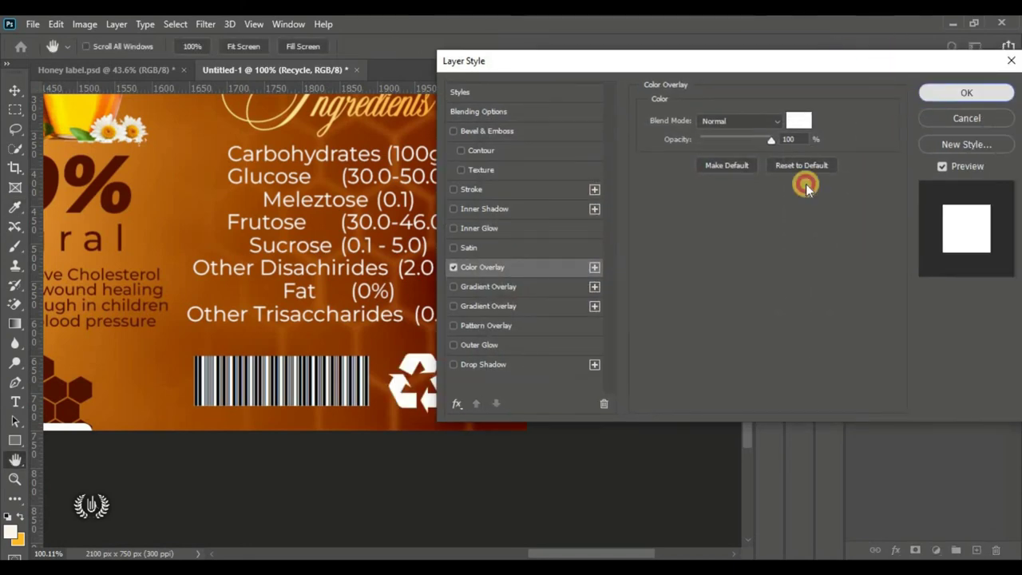
{"action": "key", "text": "Return"}
{"action": "left_click", "coordinate": [308, 385], "text": "shift"}
{"action": "left_click_drag", "start_coordinate": [489, 385], "coordinate": [497, 343]}
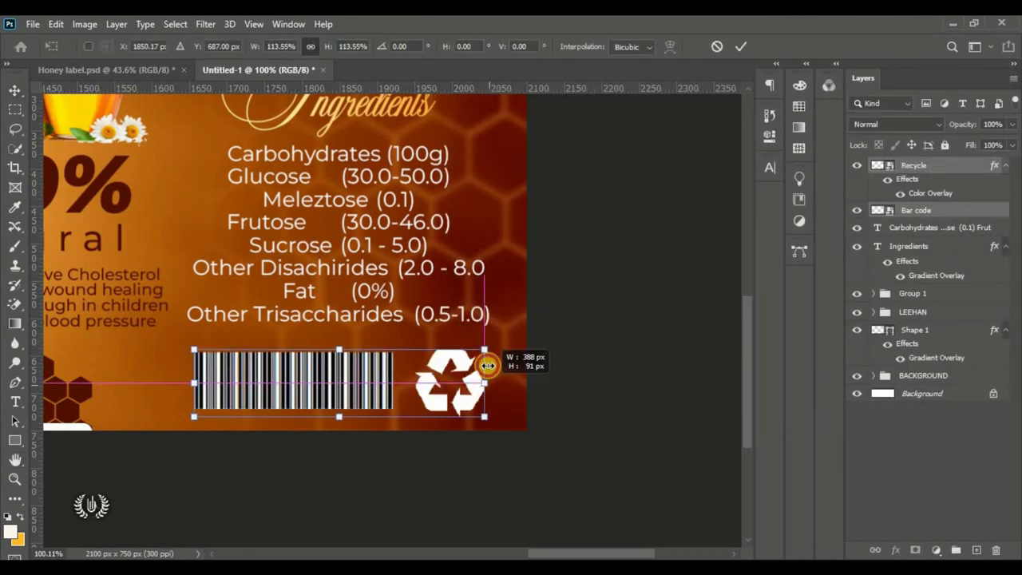
- Set the Carbohydrates ingredients list leading to 9.5 pt and fit the whole label in view
{"action": "left_click", "coordinate": [740, 46]}
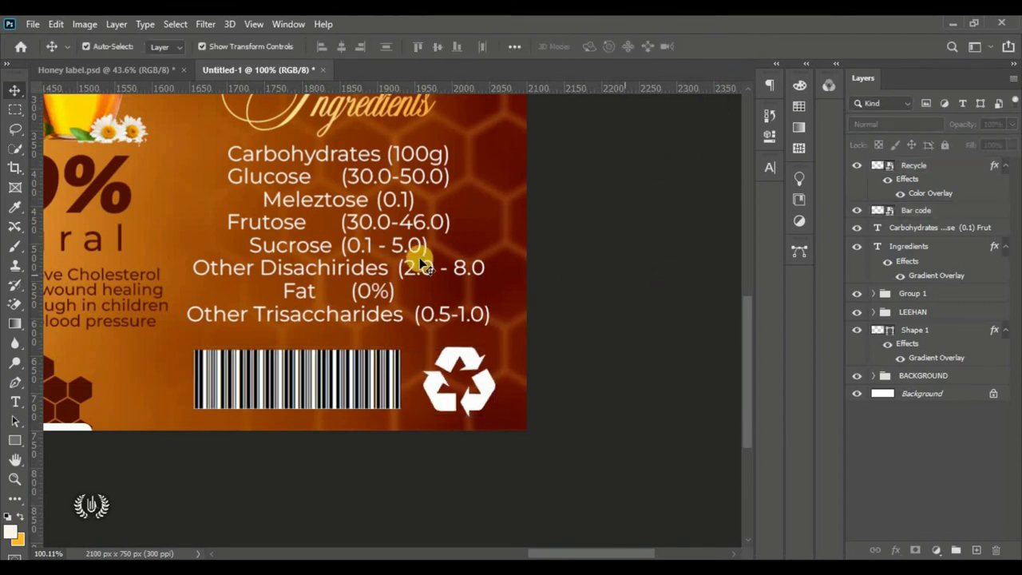
{"action": "left_click", "coordinate": [383, 232]}
{"action": "left_click", "coordinate": [770, 166]}
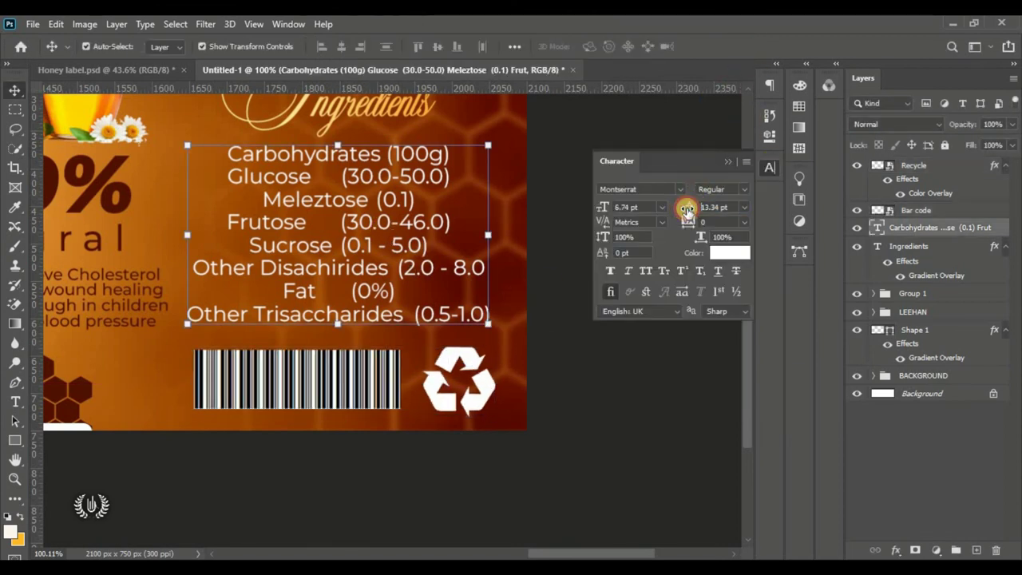
{"action": "left_click_drag", "start_coordinate": [687, 209], "coordinate": [690, 206]}
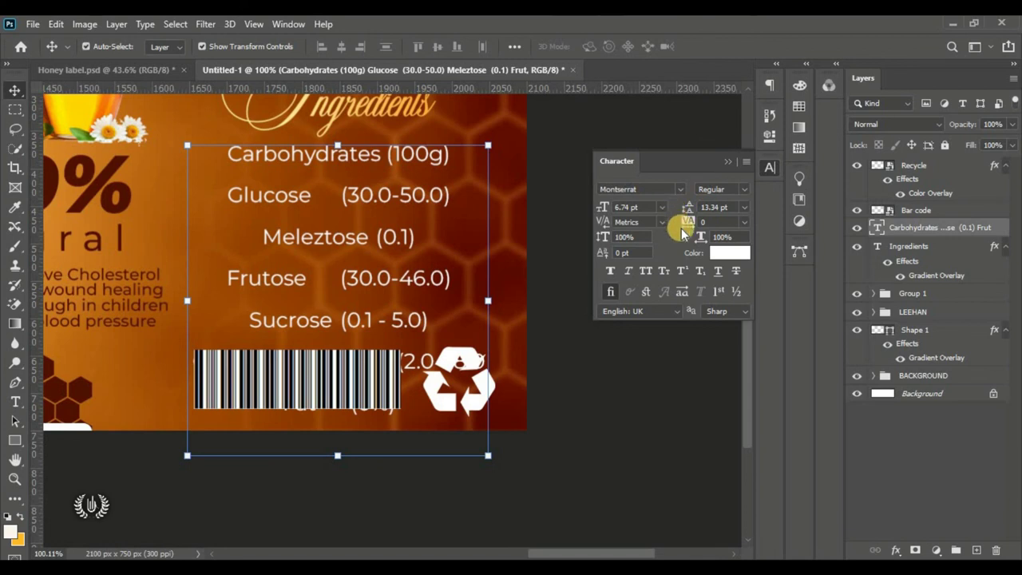
{"action": "left_click", "coordinate": [639, 397]}
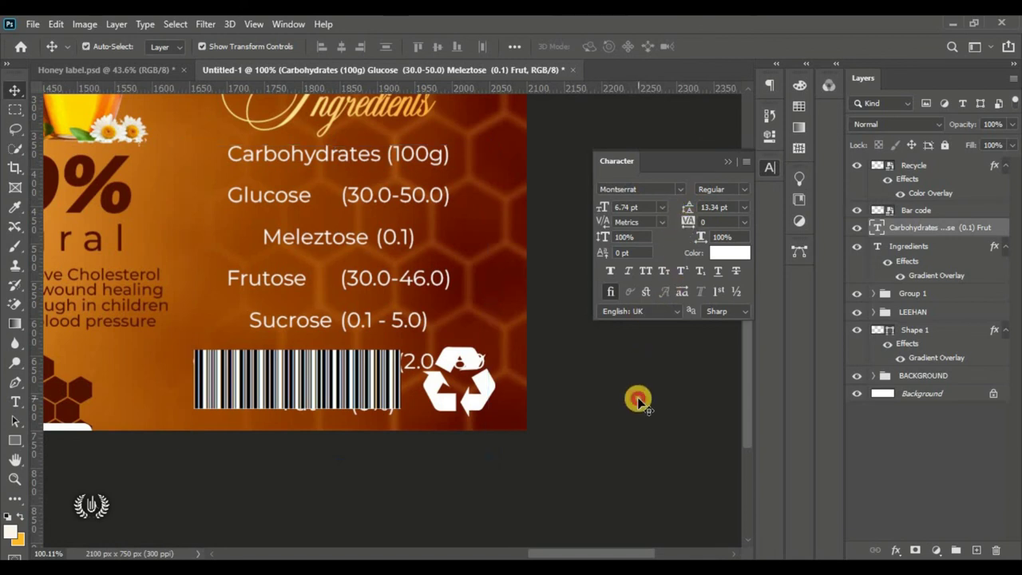
{"action": "left_click", "coordinate": [342, 200]}
{"action": "left_click_drag", "start_coordinate": [687, 207], "coordinate": [670, 209]}
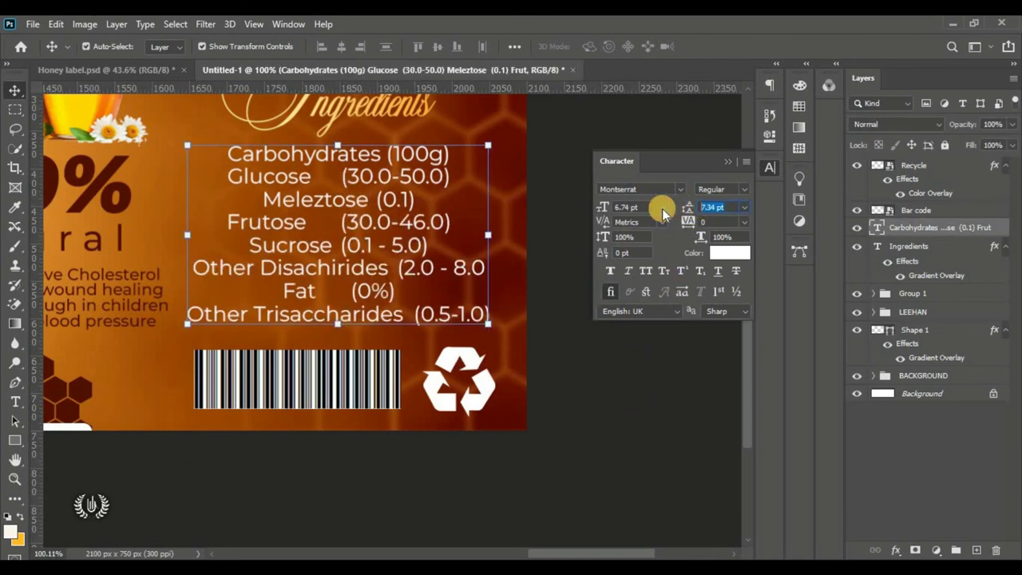
{"action": "key", "text": "Return"}
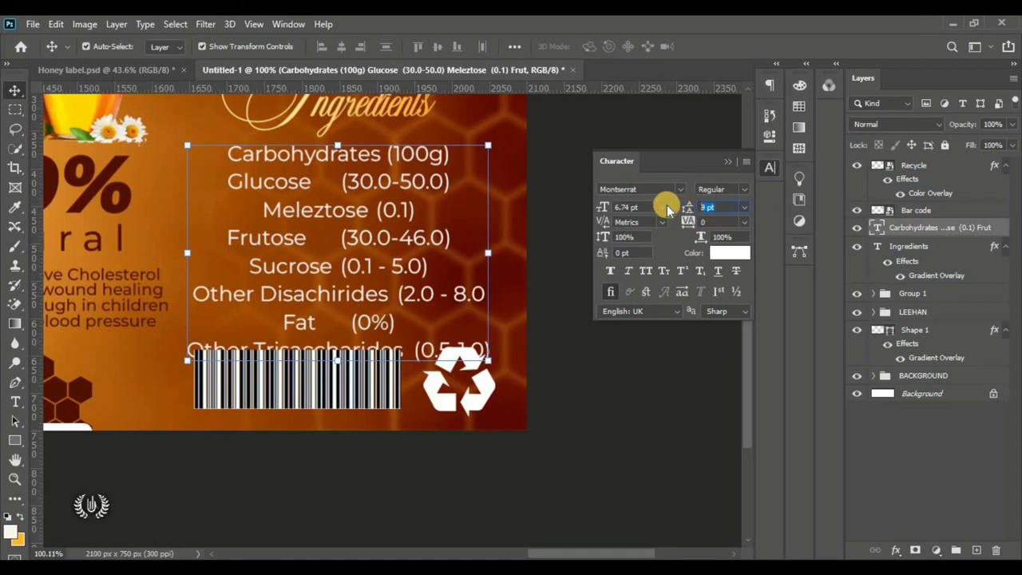
{"action": "left_click", "coordinate": [599, 394]}
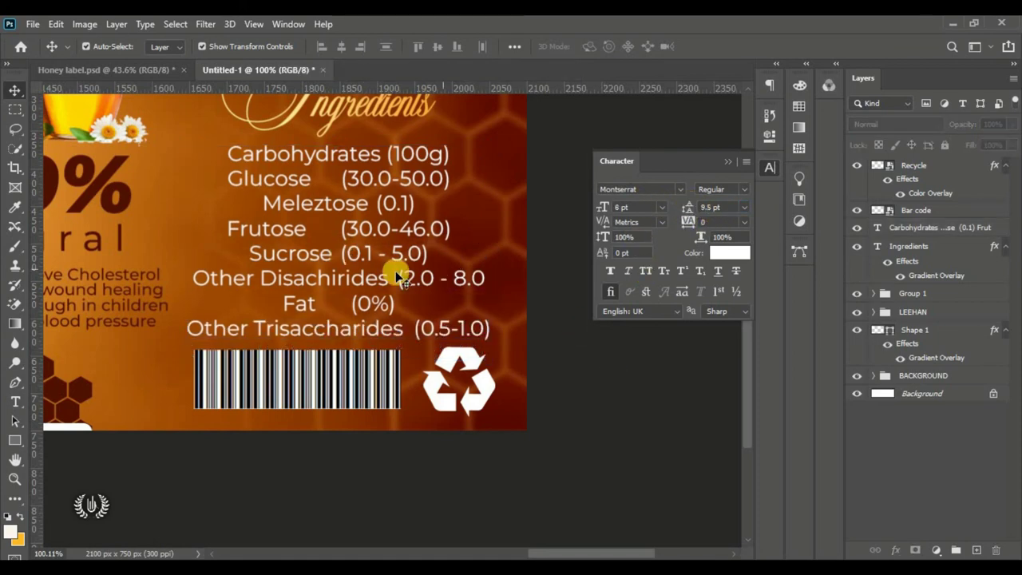
{"action": "key", "text": "ctrl+0"}
{"action": "left_click", "coordinate": [727, 160]}
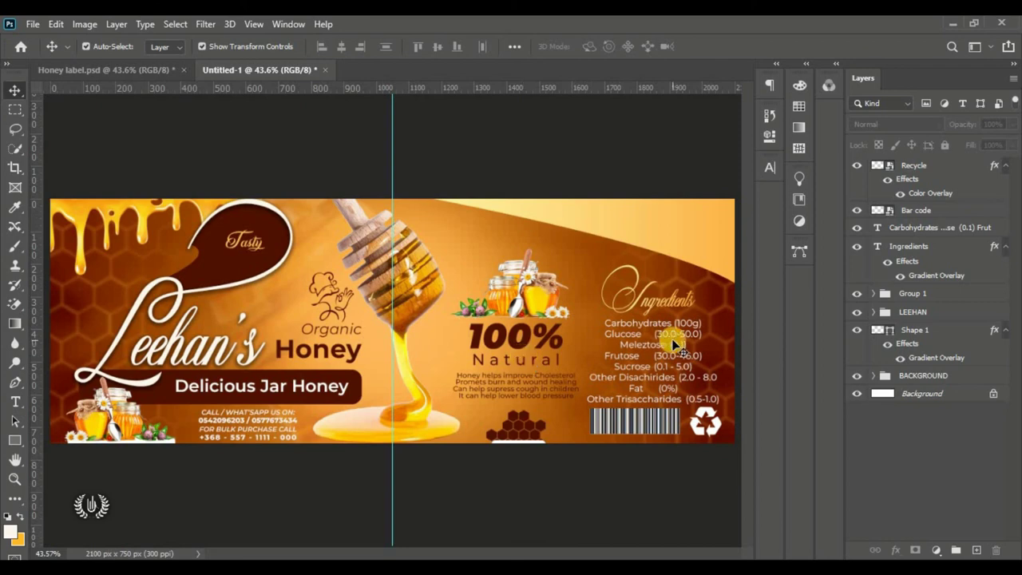
- Free-transform Group 1 through Recycle slightly left and up, then commit the new position
{"action": "left_click", "coordinate": [909, 295]}
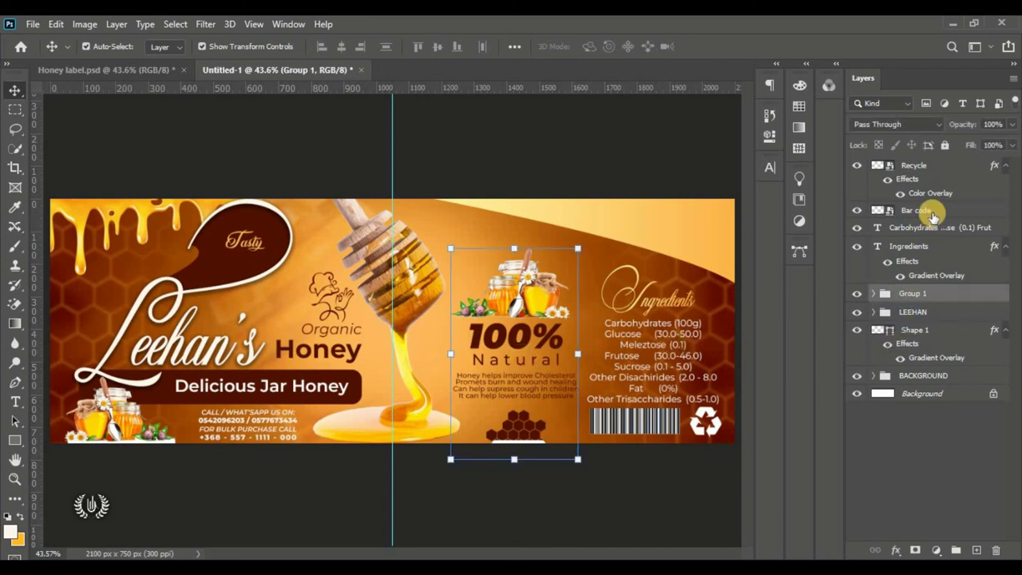
{"action": "left_click", "coordinate": [946, 168], "text": "shift"}
{"action": "left_click", "coordinate": [57, 24]}
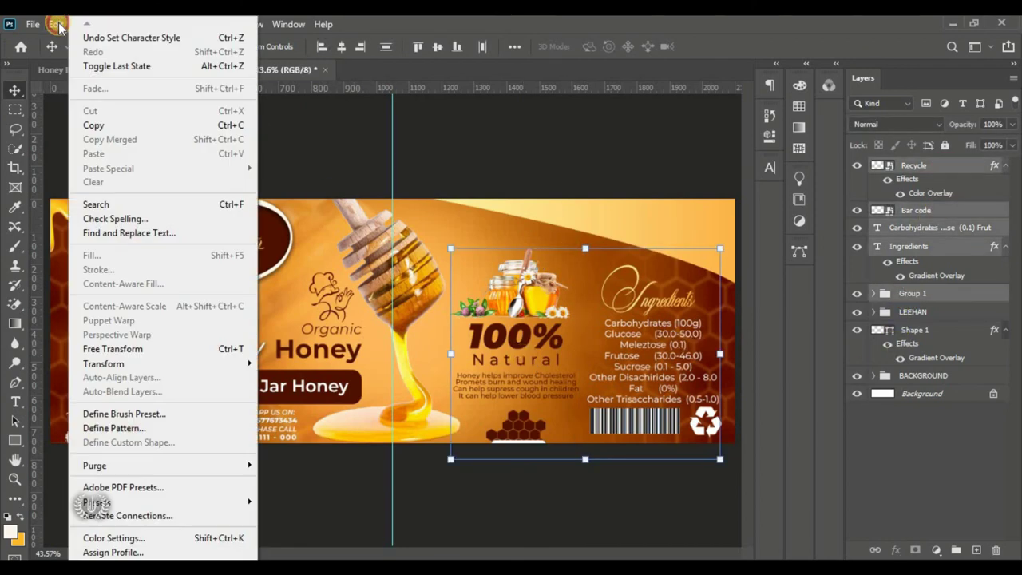
{"action": "left_click", "coordinate": [211, 348]}
{"action": "left_click_drag", "start_coordinate": [638, 356], "coordinate": [626, 352]}
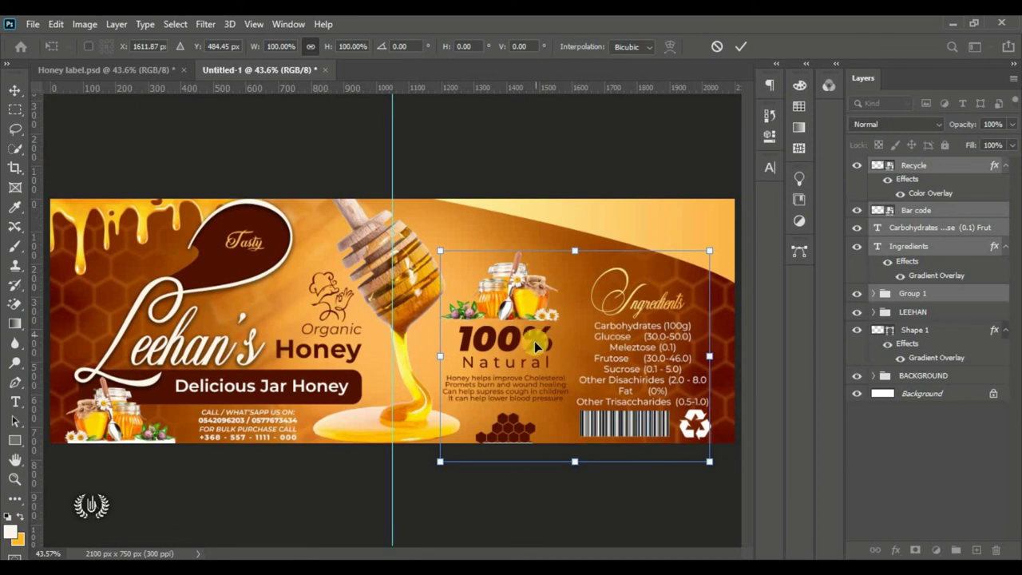
{"action": "left_click_drag", "start_coordinate": [531, 347], "coordinate": [531, 344]}
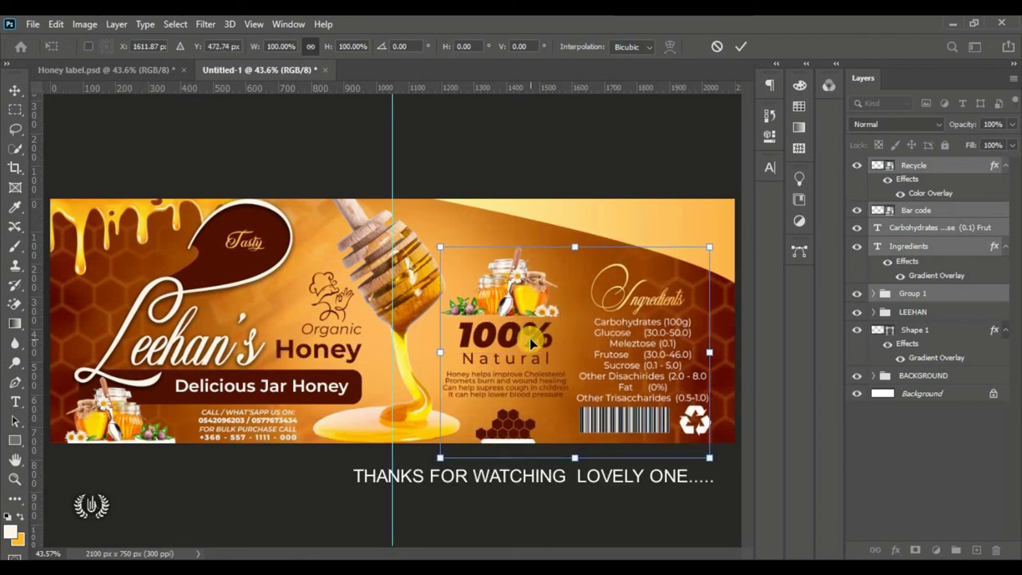
{"action": "left_click", "coordinate": [738, 46]}
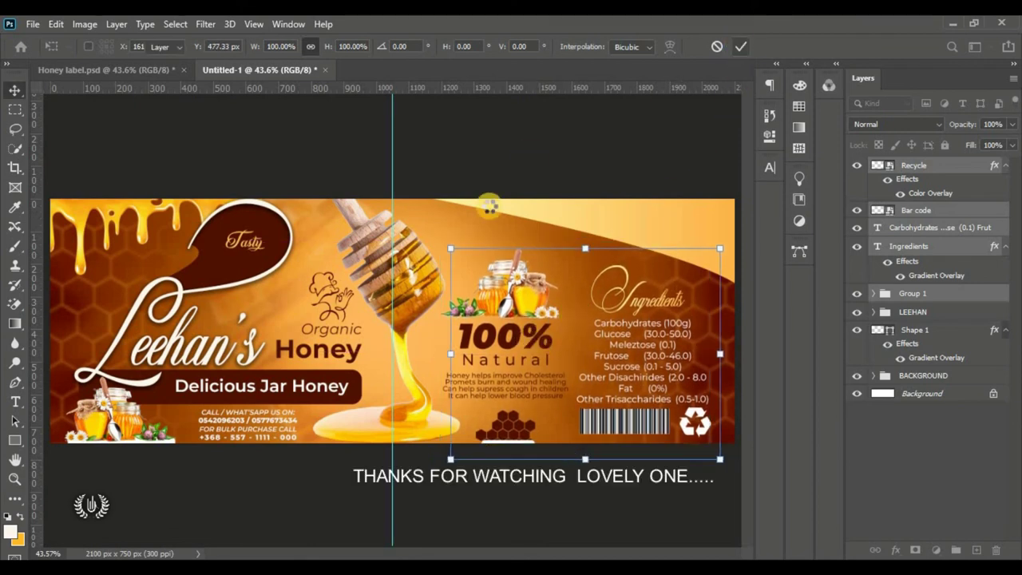
{"action": "left_click", "coordinate": [539, 178]}
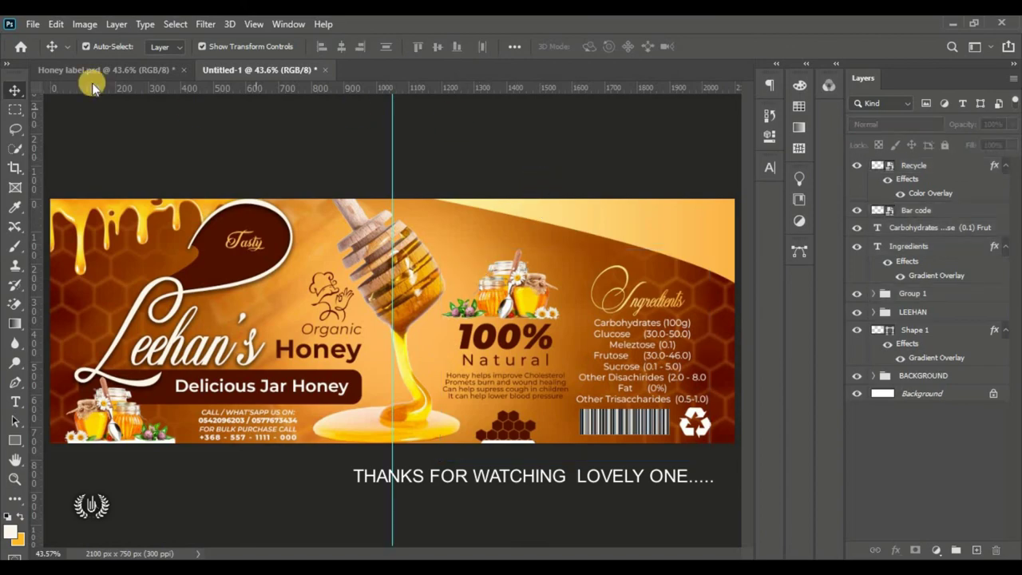
{"action": "left_click", "coordinate": [32, 24]}
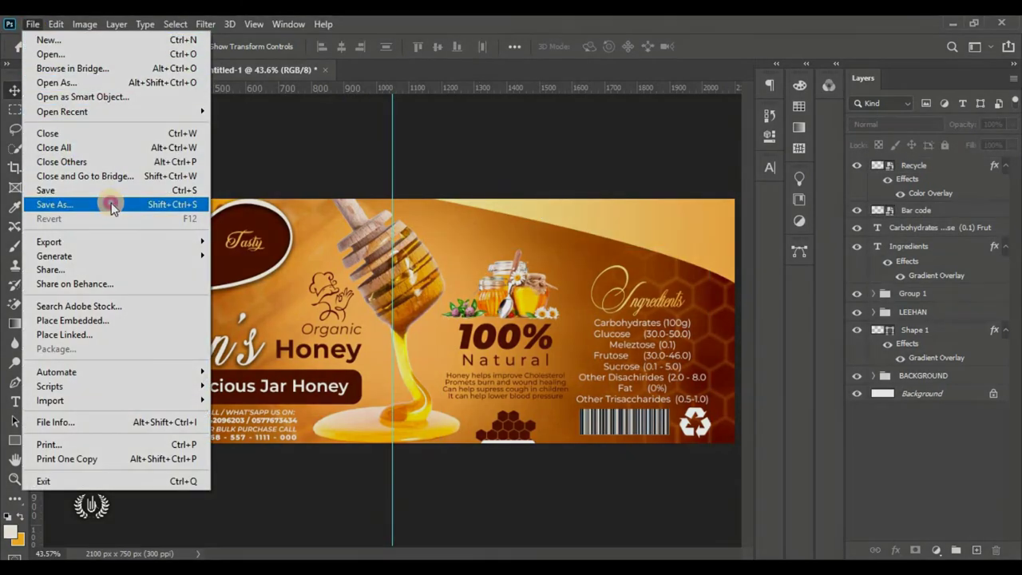
{"action": "left_click", "coordinate": [264, 178]}
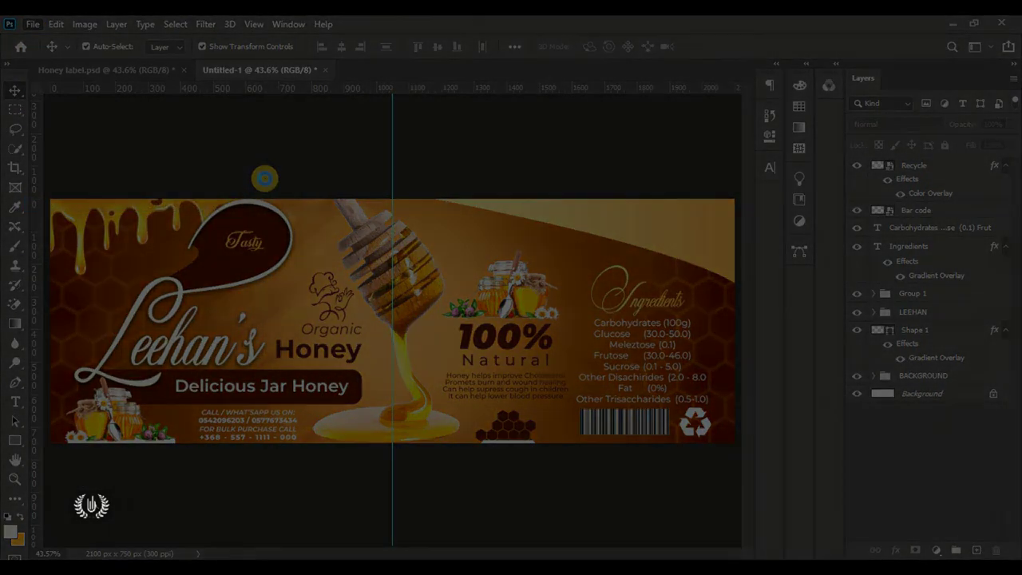